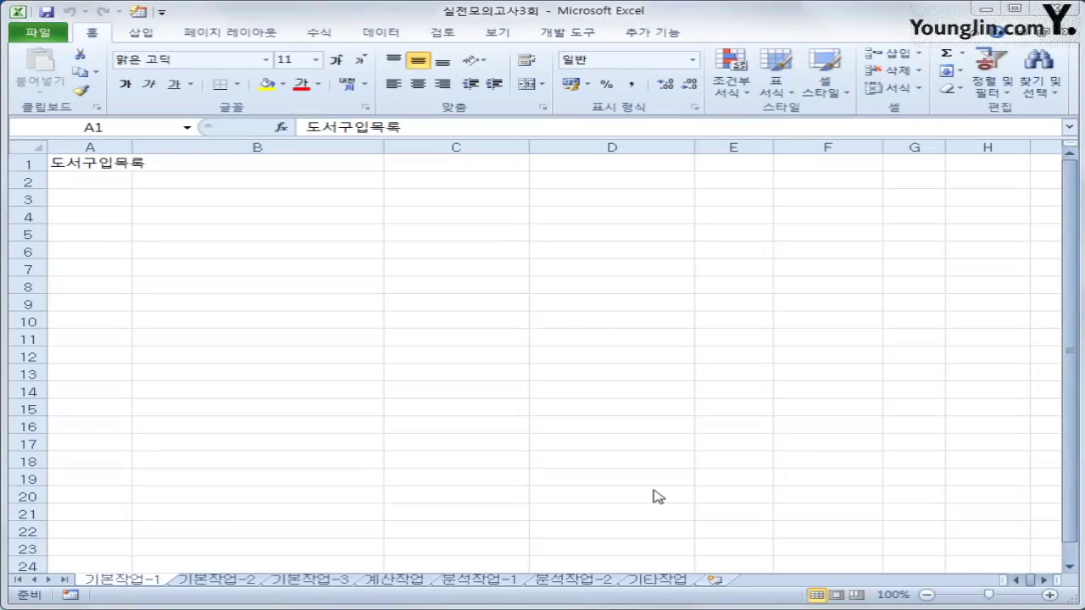
Step: On the 기본작업-2 sheet, merge and center the title 도서 판매 현황 across A1:G1
{"action": "left_click", "coordinate": [243, 581]}
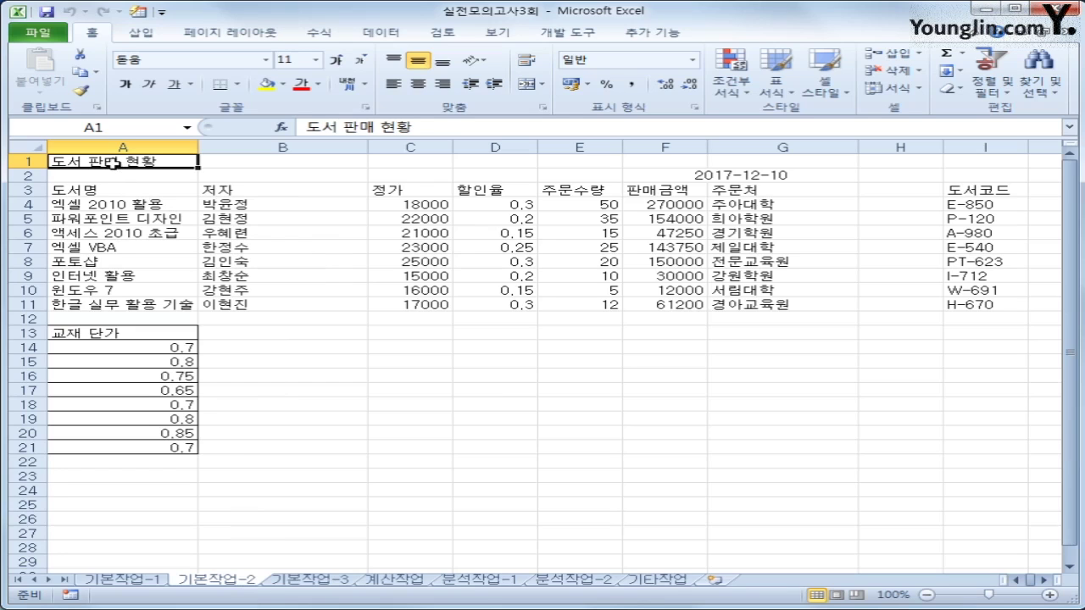
{"action": "left_click_drag", "start_coordinate": [113, 164], "coordinate": [756, 153]}
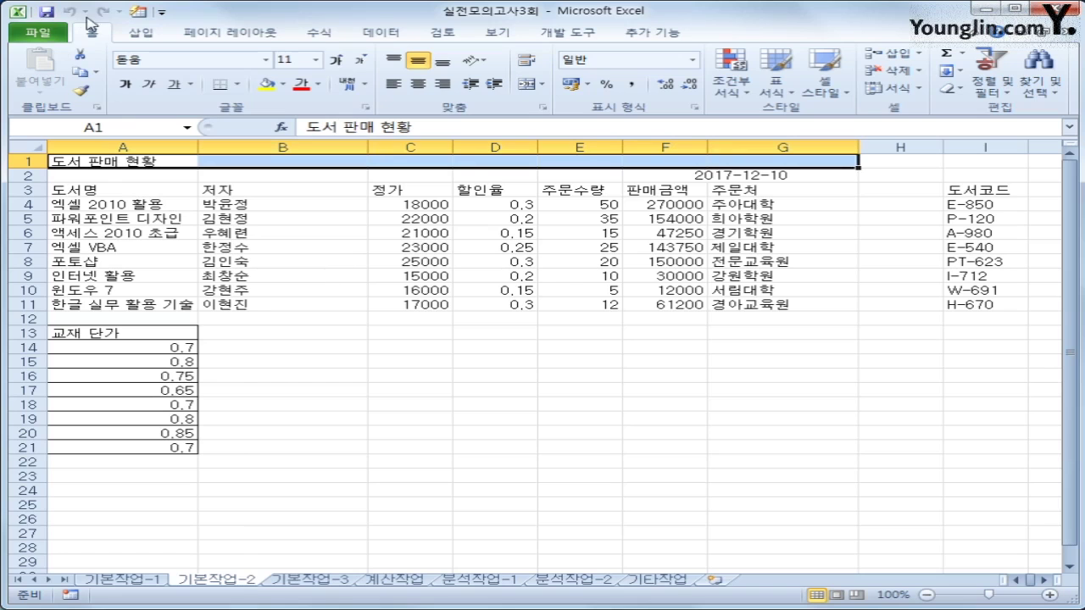
{"action": "left_click", "coordinate": [525, 90]}
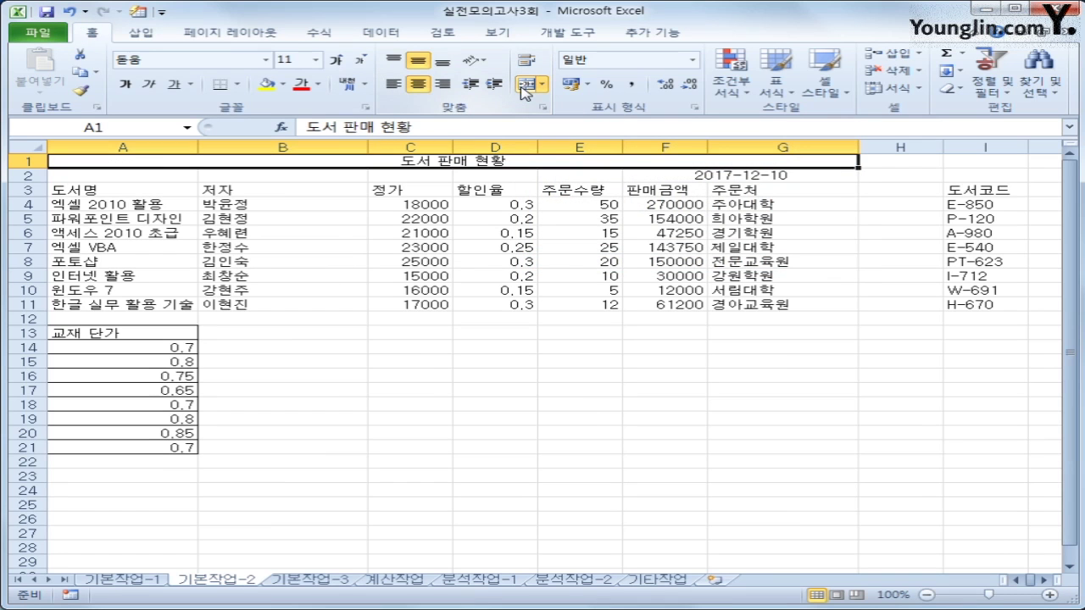
Step: Format the merged title in row 1 as 굴림체, size 16, bold and underlined
{"action": "left_click", "coordinate": [267, 61]}
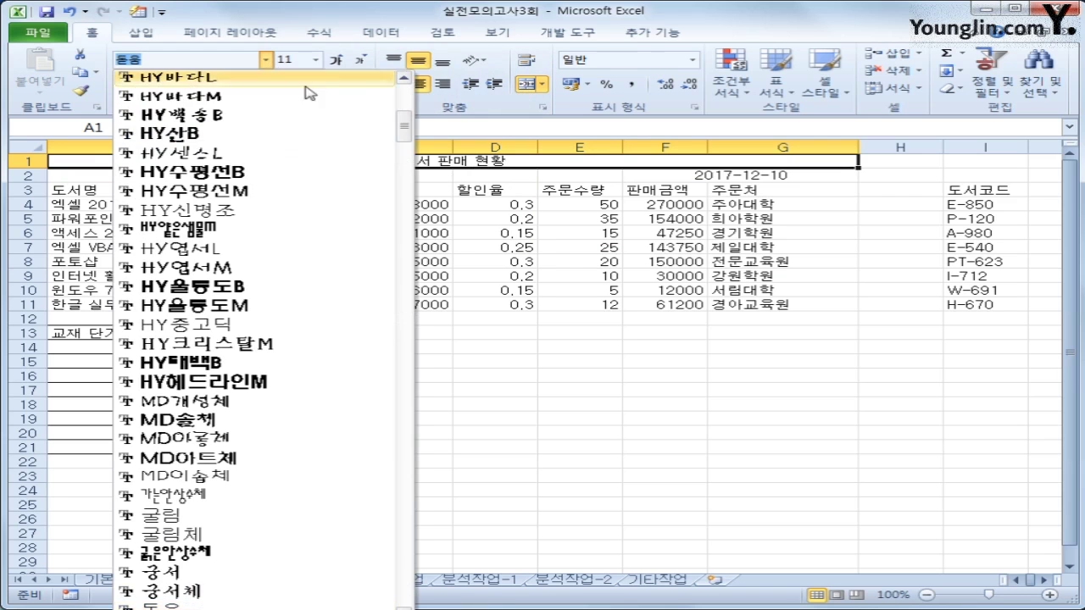
{"action": "left_click", "coordinate": [281, 536]}
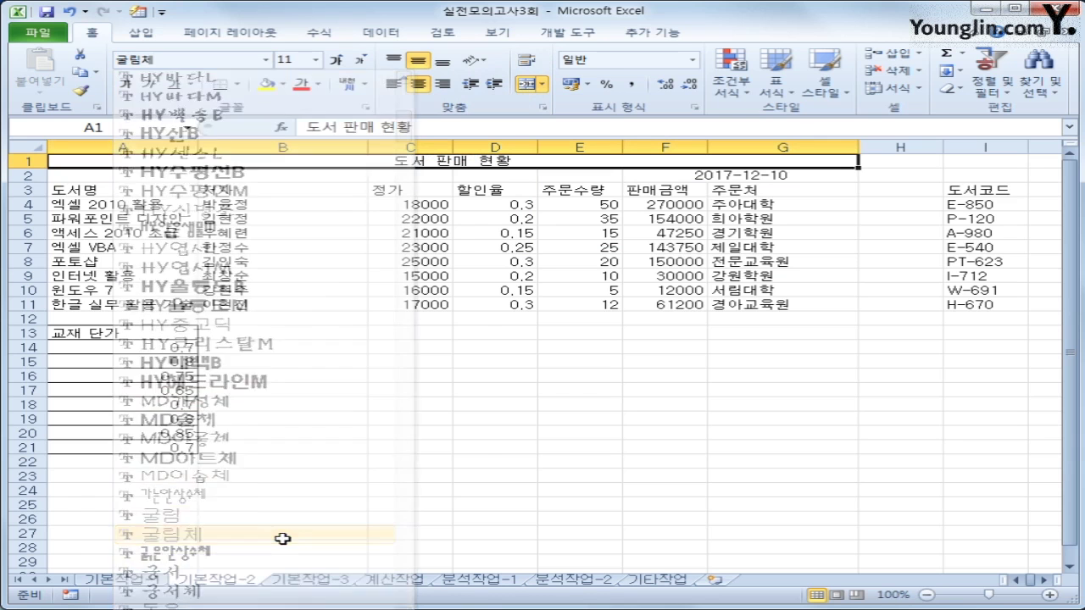
{"action": "left_click", "coordinate": [316, 60]}
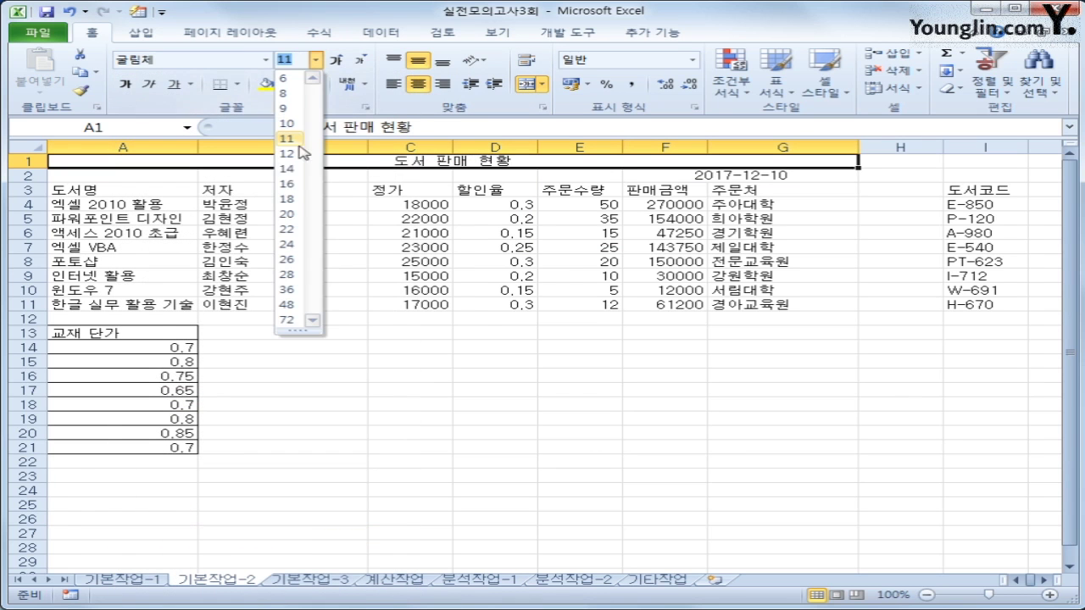
{"action": "left_click", "coordinate": [291, 183]}
{"action": "left_click", "coordinate": [125, 85]}
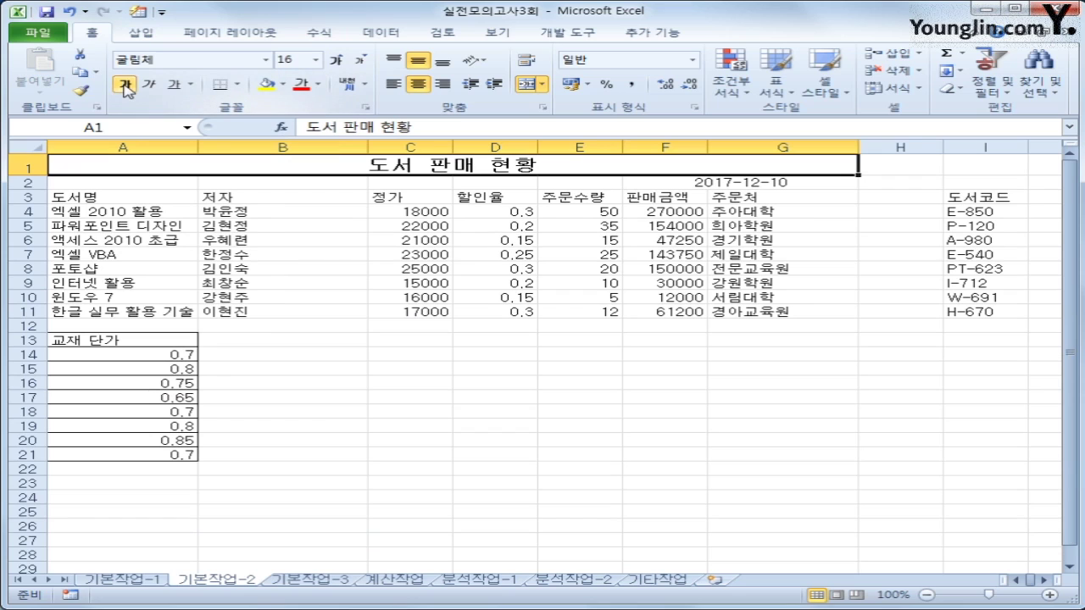
{"action": "left_click", "coordinate": [174, 85]}
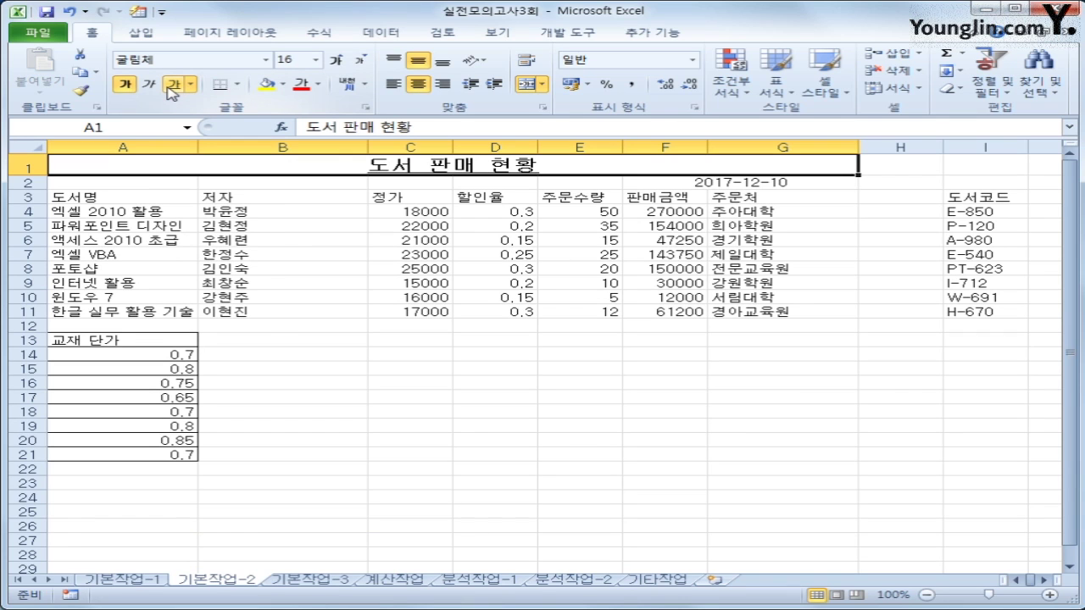
Step: Apply the custom date format yyyy년 mm월 dd일 (aaaa) to the date in merged cell F2
{"action": "left_click", "coordinate": [718, 184]}
{"action": "right_click", "coordinate": [703, 195]}
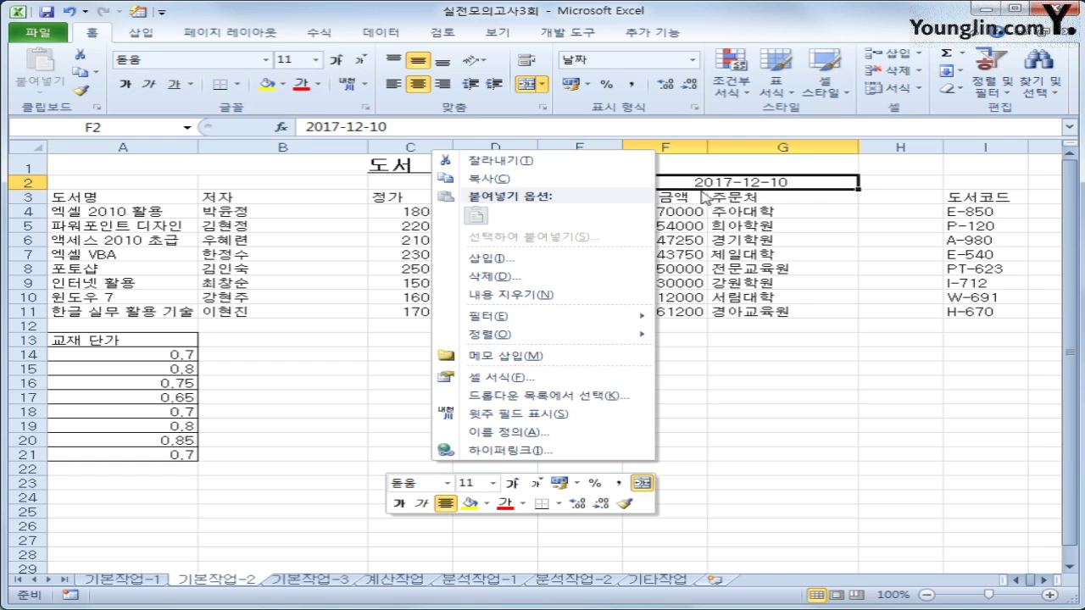
{"action": "left_click", "coordinate": [557, 378]}
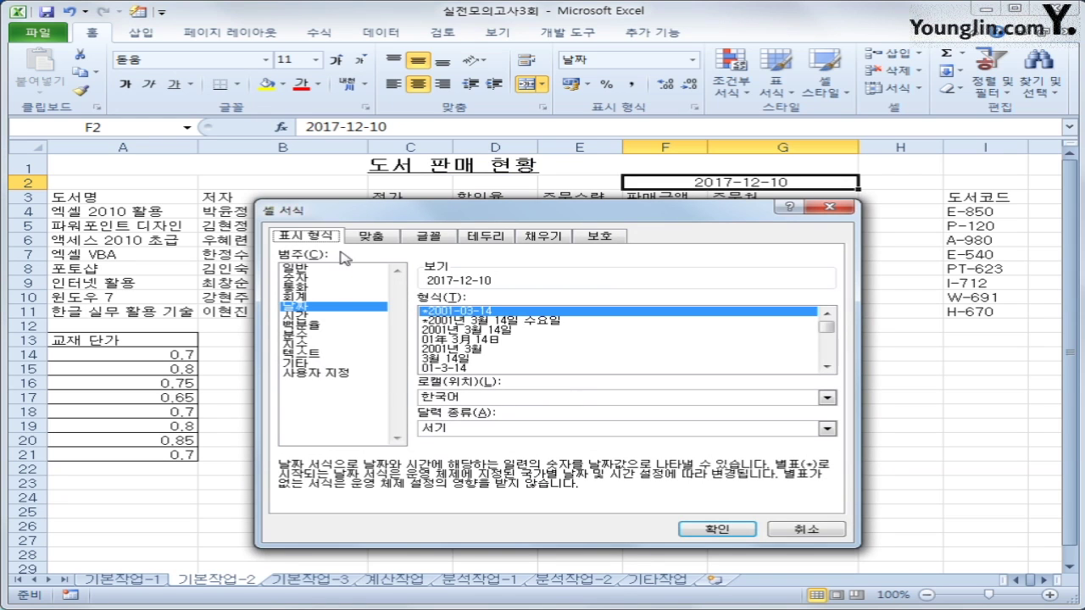
{"action": "left_click", "coordinate": [355, 374]}
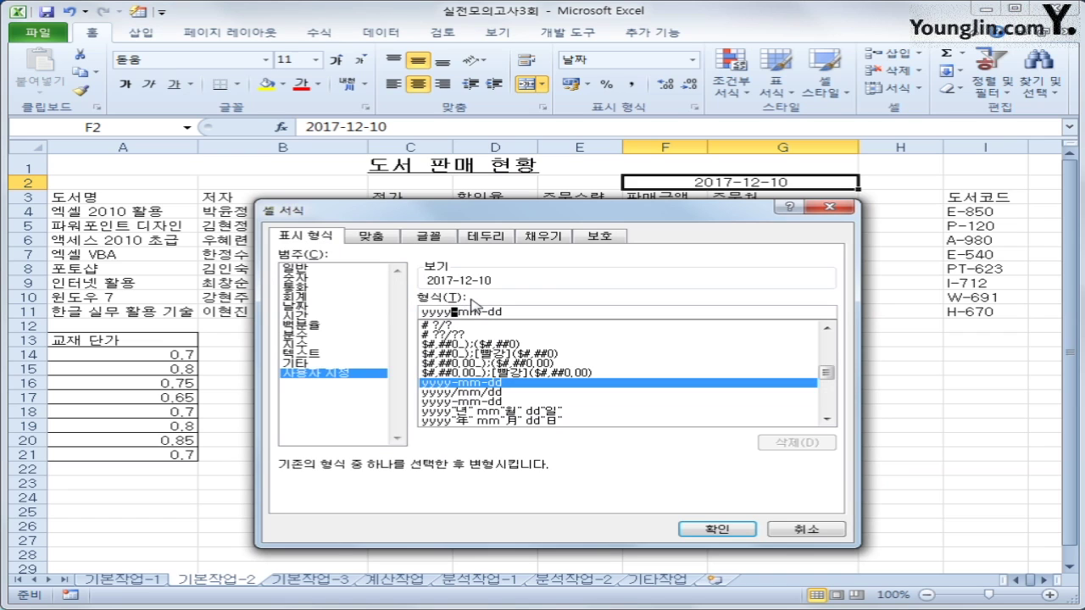
{"action": "type", "text": "x"}
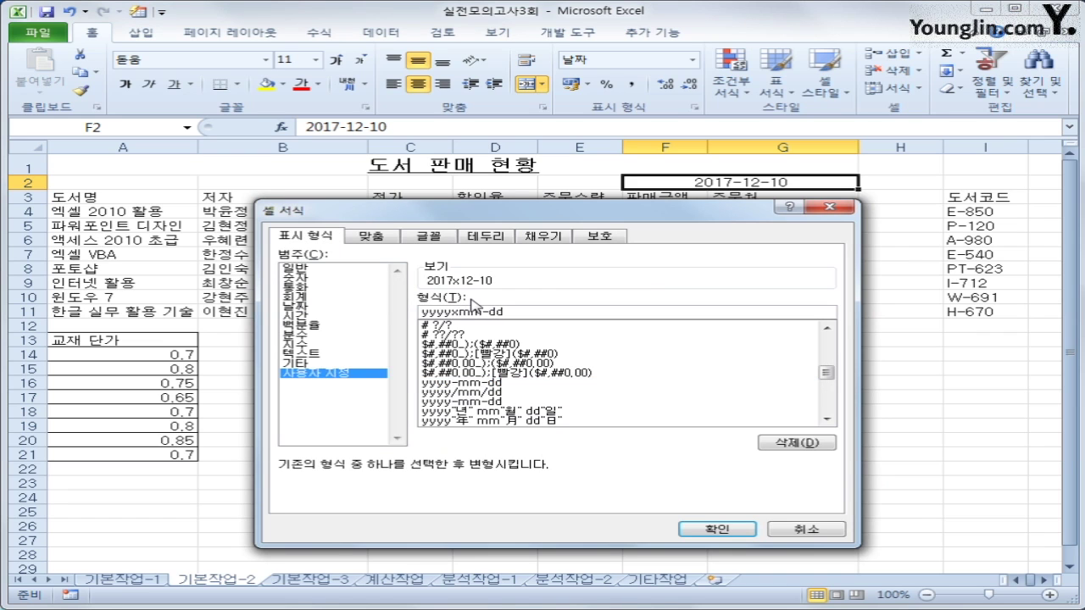
{"action": "key", "text": "BackSpace"}
{"action": "type", "text": "년"}
{"action": "key", "text": "BackSpace"}
{"action": "type", "text": "월 dd일"}
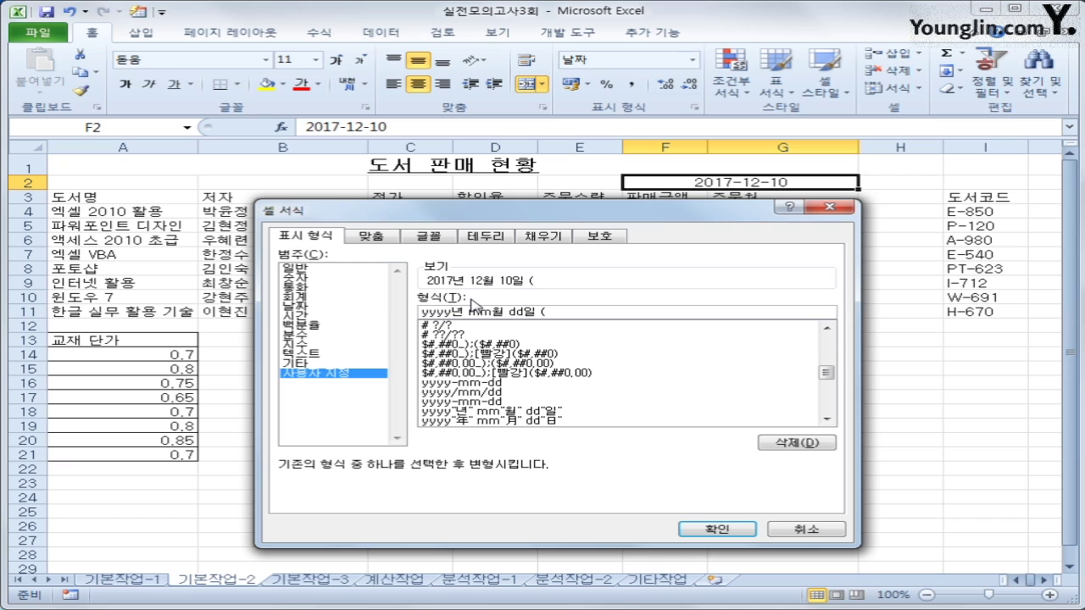
{"action": "type", "text": " (aaaa"}
{"action": "left_click", "coordinate": [750, 530]}
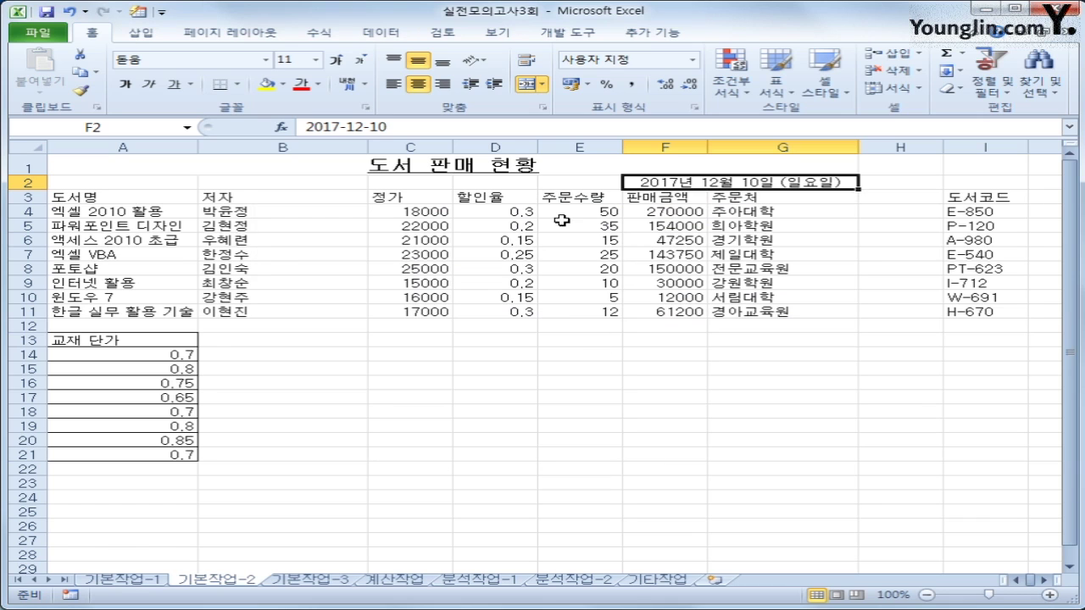
Step: Cut the 도서코드 column I3:I11 and insert the cut cells at A3, ahead of the 도서명 column
{"action": "left_click_drag", "start_coordinate": [962, 200], "coordinate": [990, 311]}
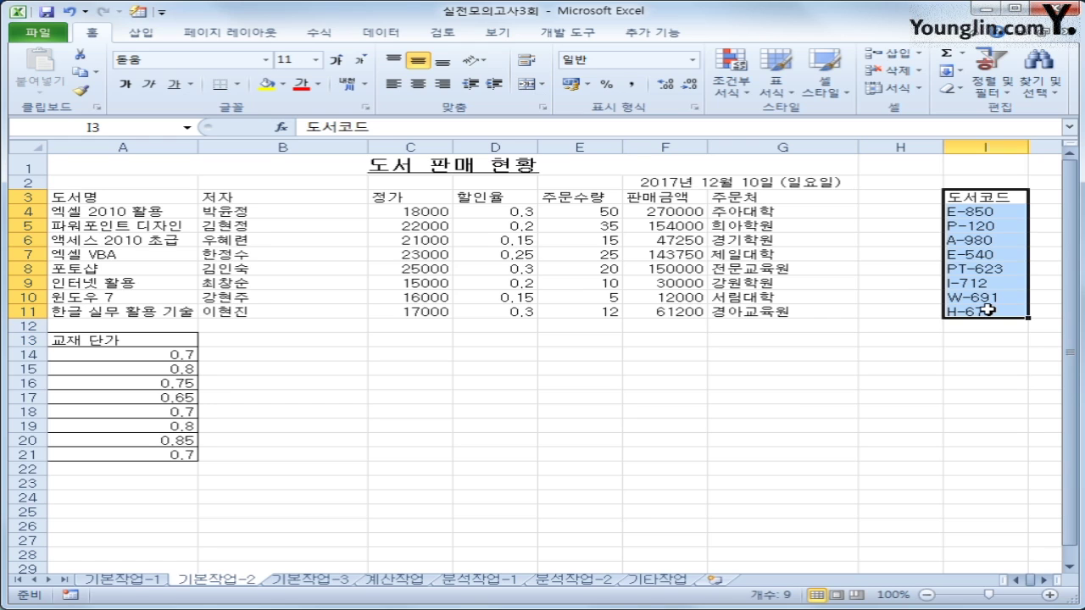
{"action": "key", "text": "ctrl+c"}
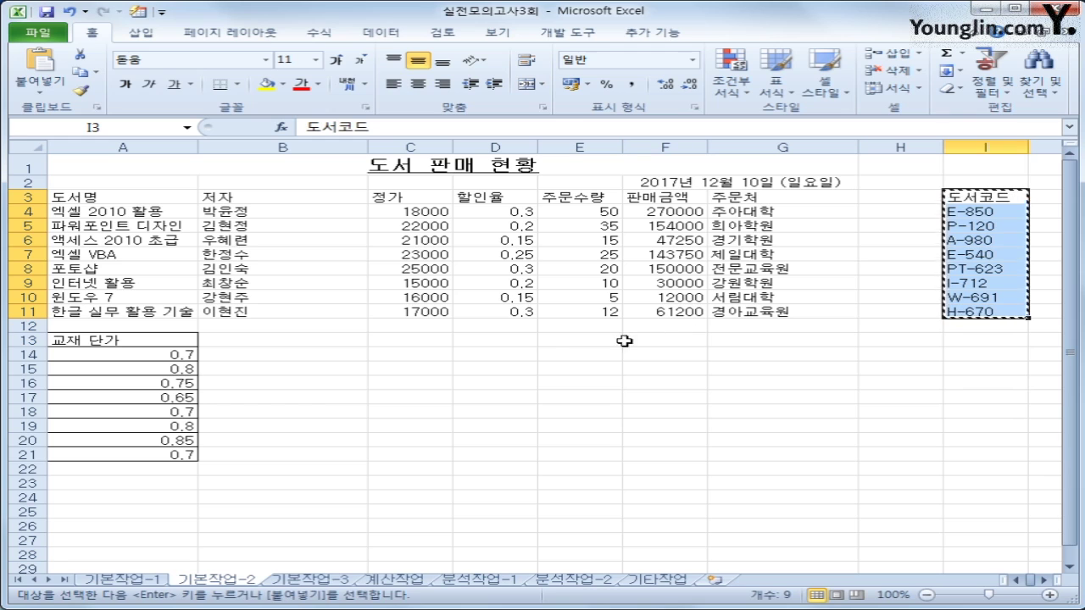
{"action": "left_click", "coordinate": [88, 199]}
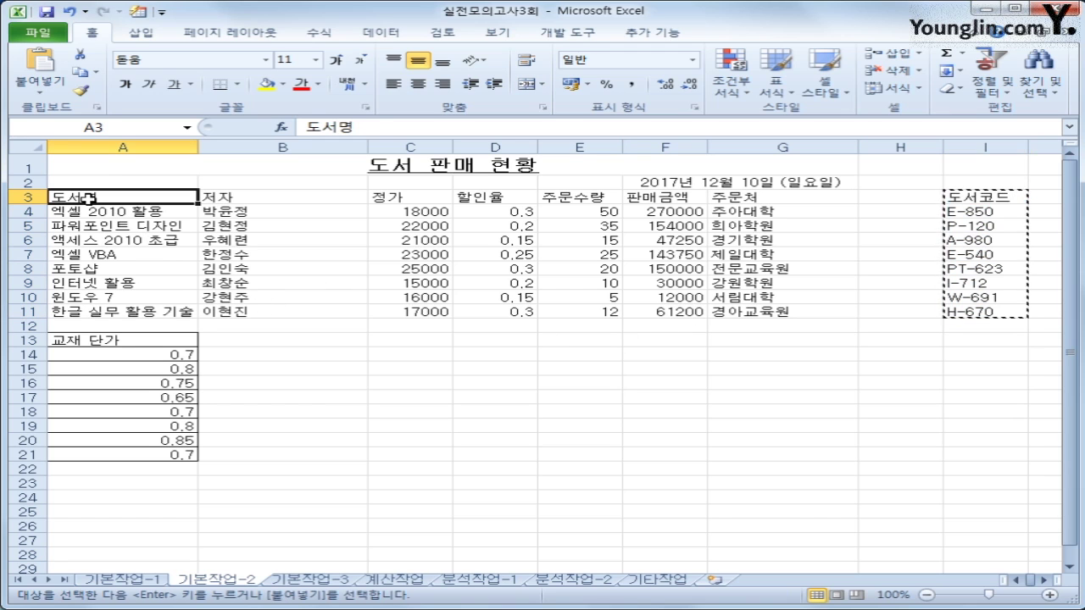
{"action": "right_click", "coordinate": [88, 198]}
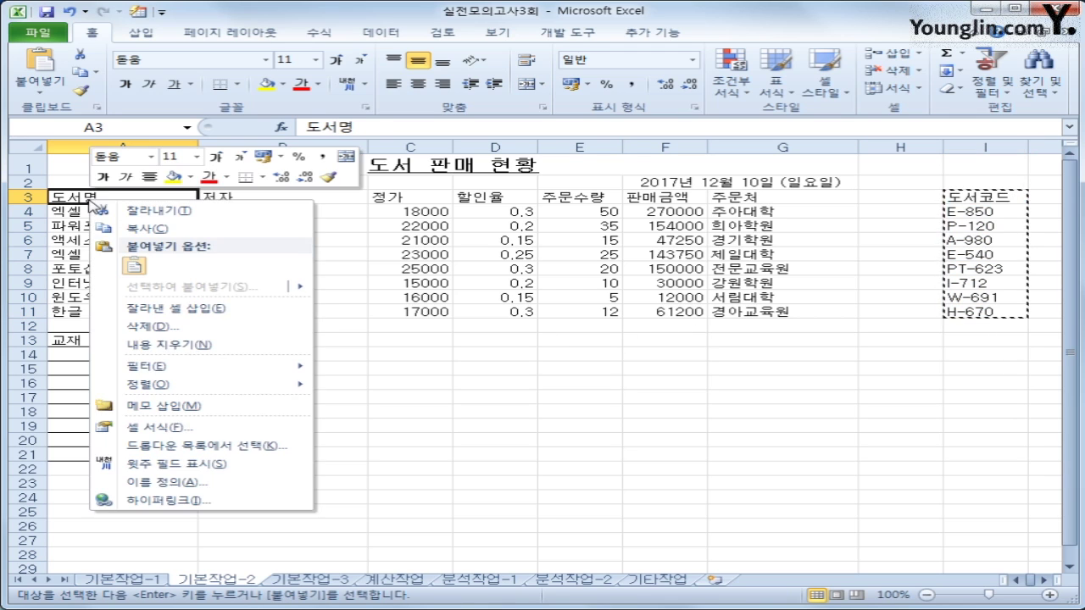
{"action": "left_click", "coordinate": [222, 309]}
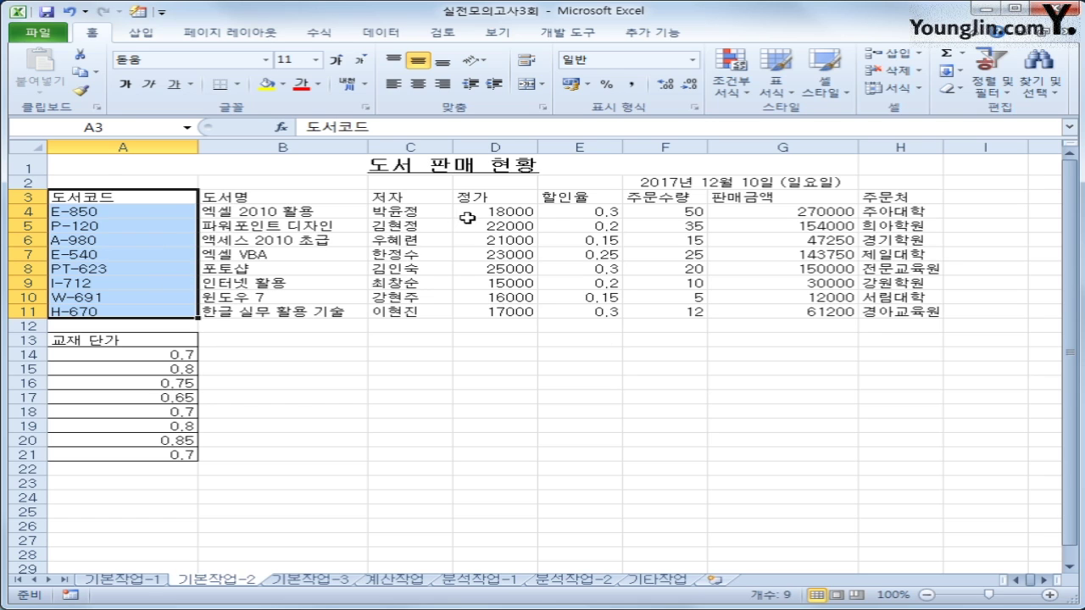
Step: Copy the 정가 values D4:D11 and paste them onto A14:A21 as values with the multiply operation
{"action": "left_click_drag", "start_coordinate": [467, 213], "coordinate": [481, 308]}
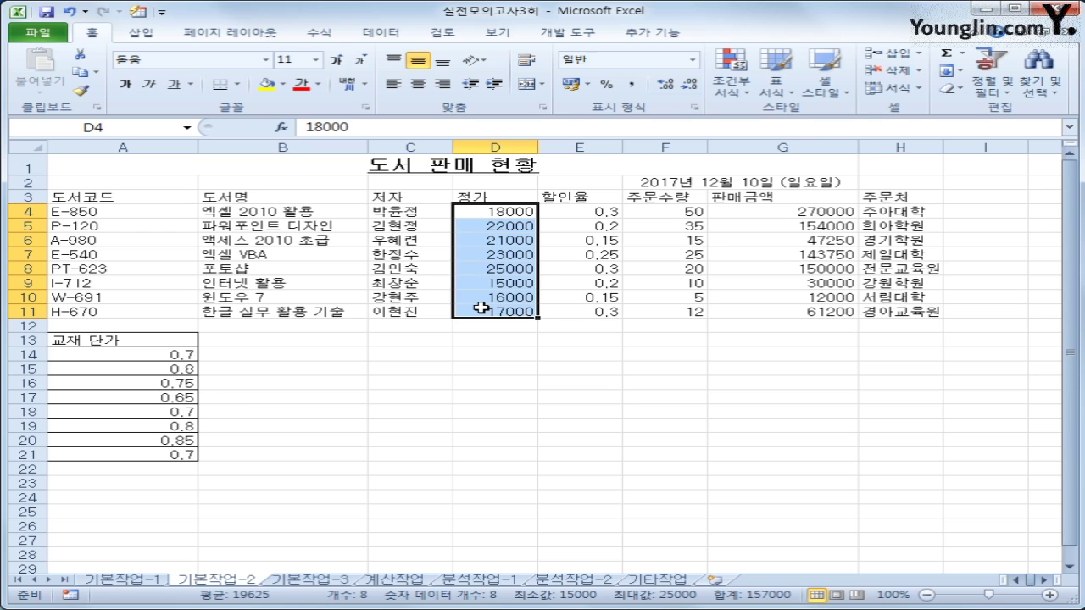
{"action": "key", "text": "ctrl+c"}
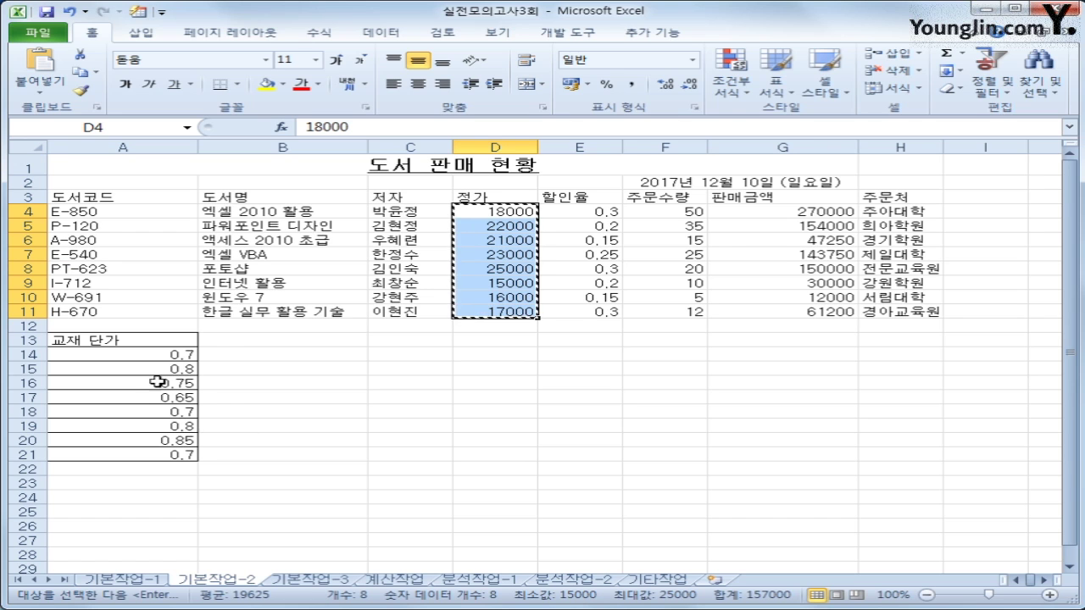
{"action": "left_click_drag", "start_coordinate": [145, 355], "coordinate": [150, 453]}
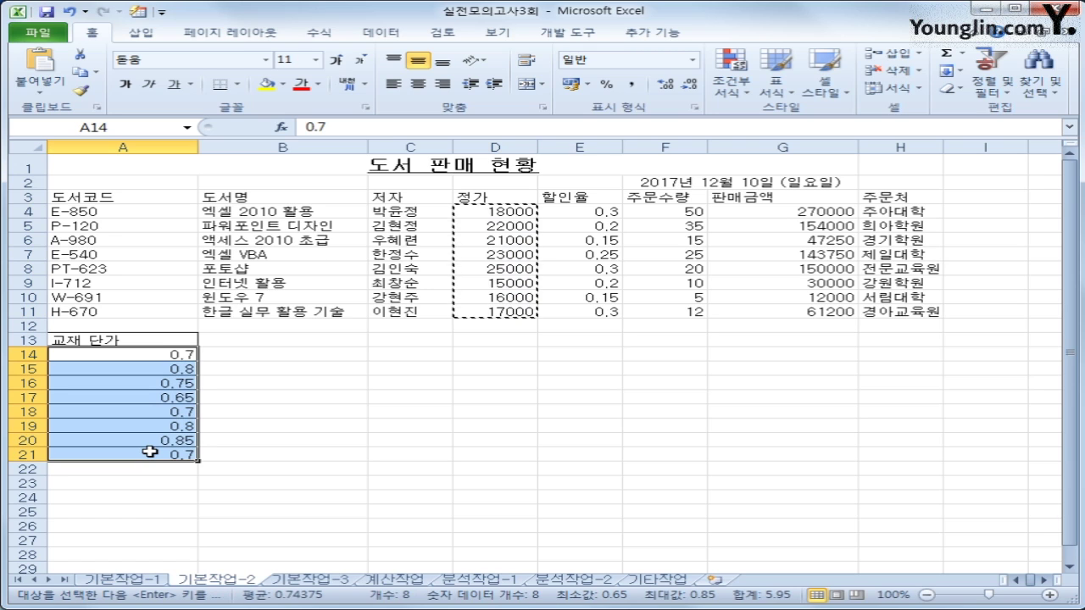
{"action": "right_click", "coordinate": [136, 387]}
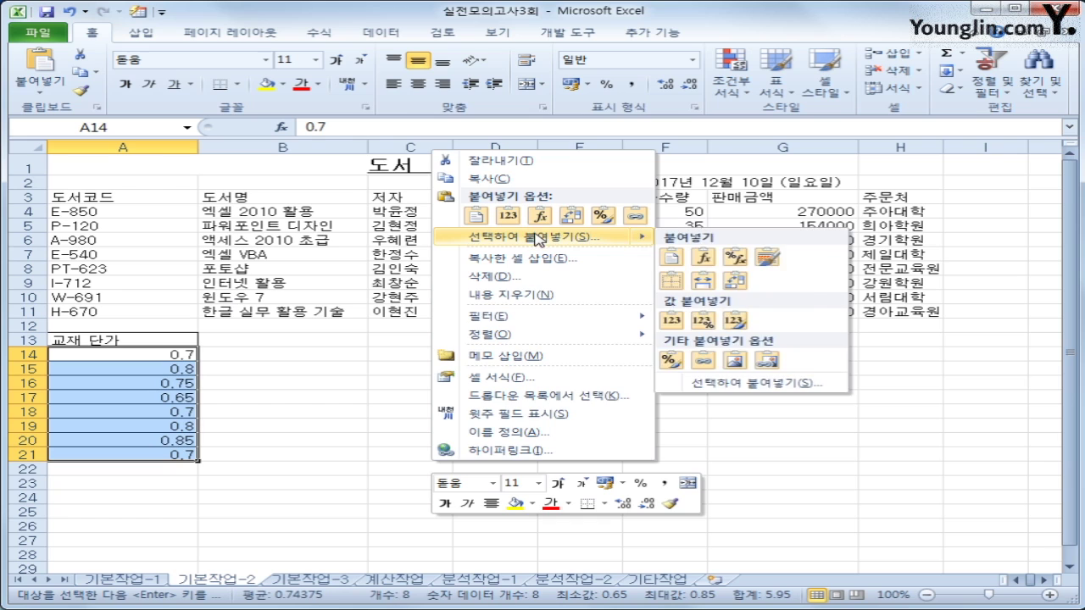
{"action": "left_click", "coordinate": [535, 237]}
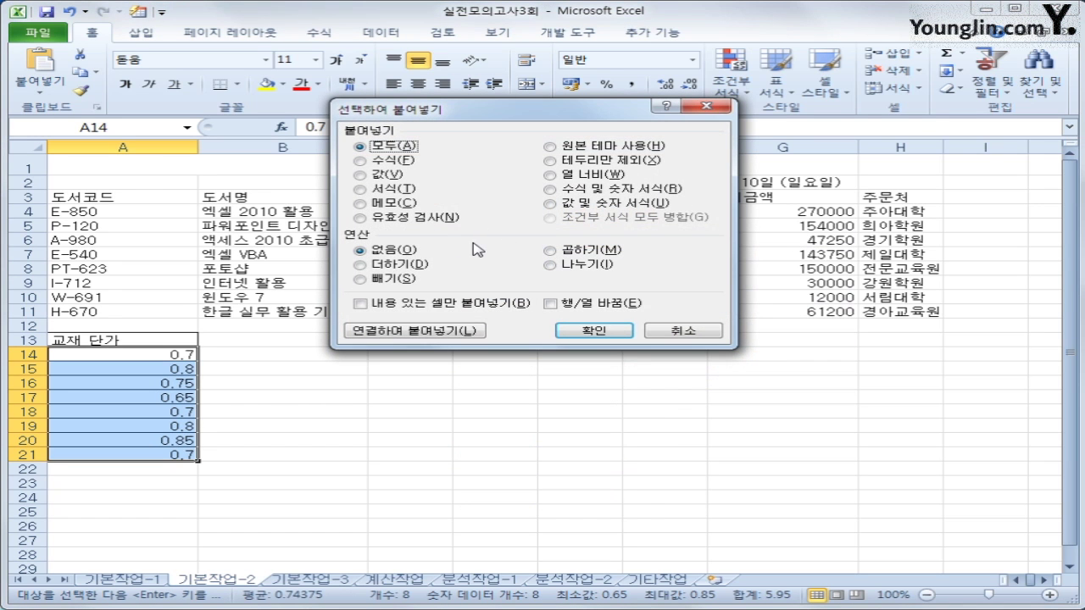
{"action": "left_click", "coordinate": [551, 251]}
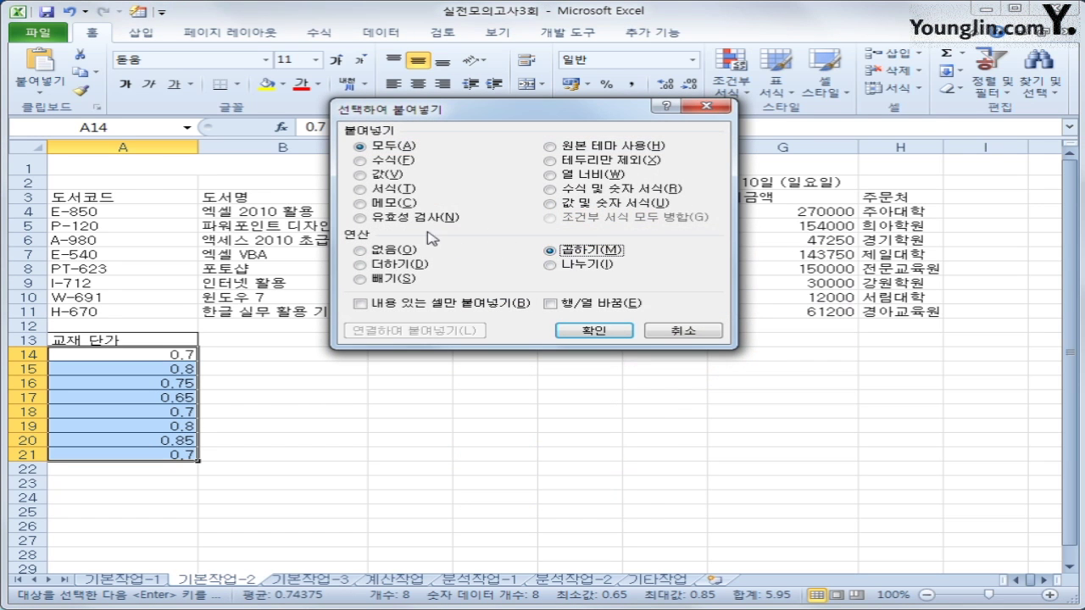
{"action": "left_click", "coordinate": [389, 175]}
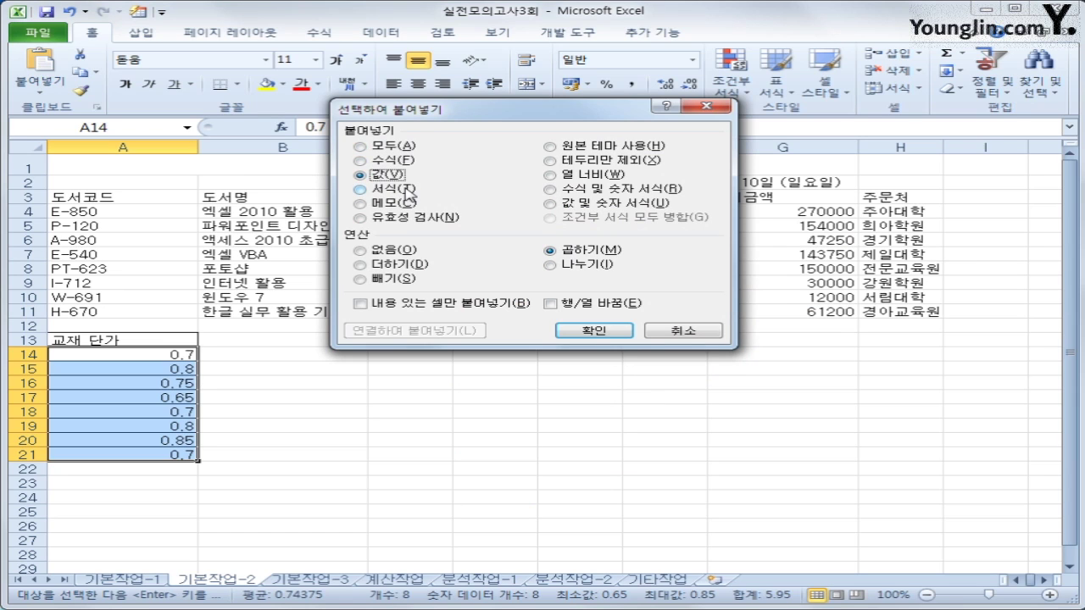
{"action": "left_click", "coordinate": [583, 335]}
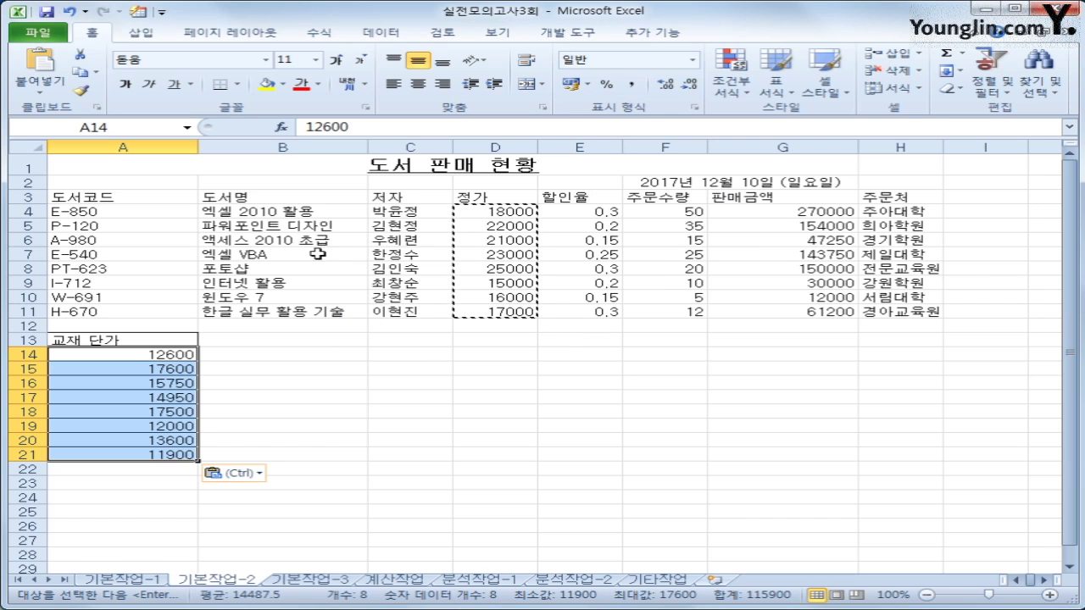
Step: Apply all borders to the book sales table A3:H11
{"action": "left_click", "coordinate": [188, 203]}
{"action": "left_click_drag", "start_coordinate": [188, 203], "coordinate": [885, 310]}
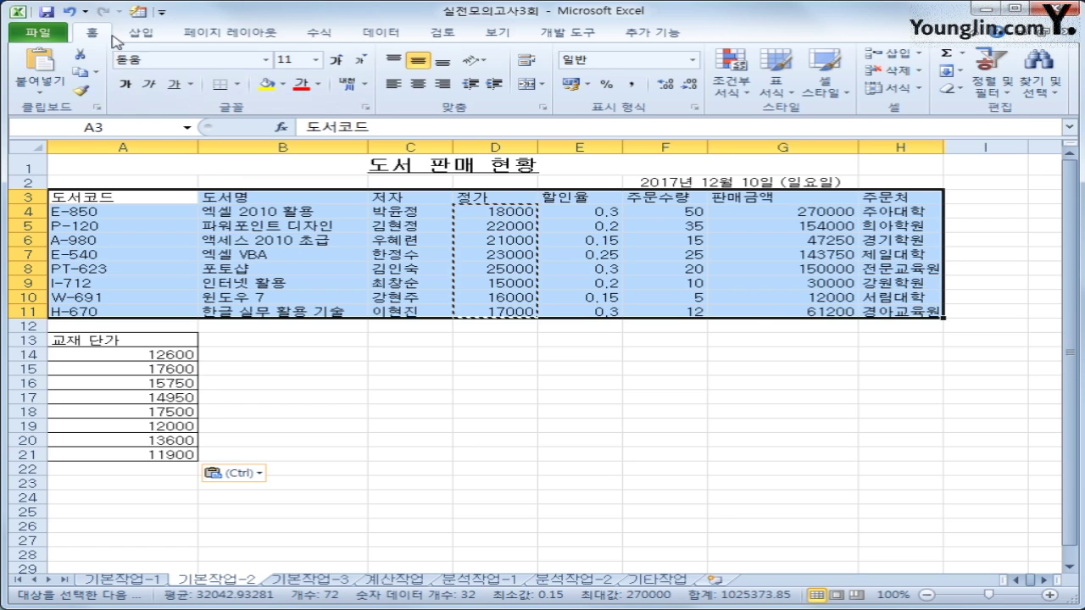
{"action": "left_click", "coordinate": [238, 85]}
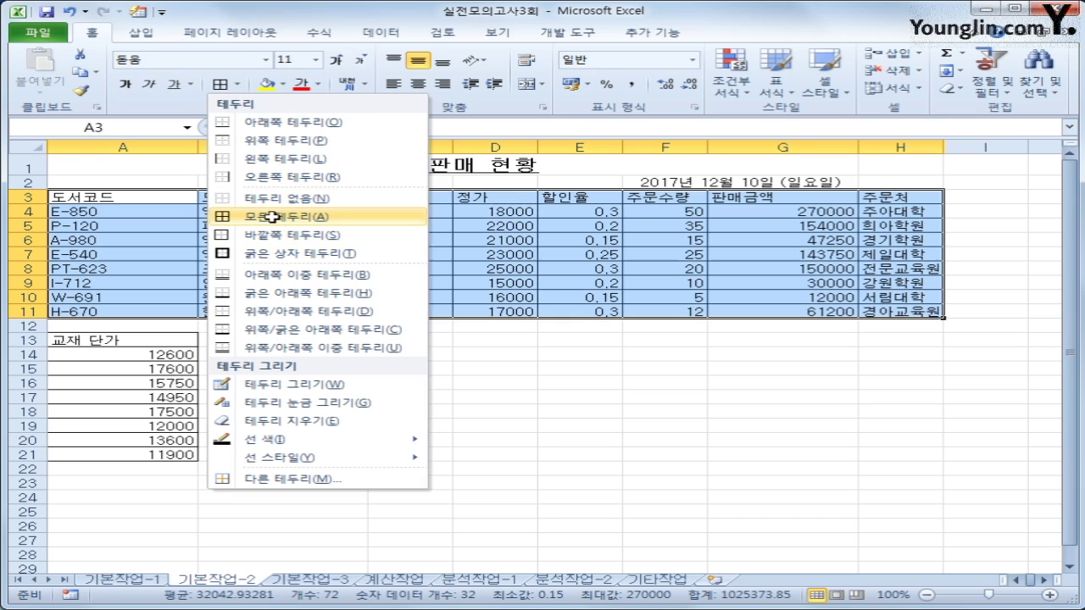
{"action": "left_click", "coordinate": [273, 219]}
{"action": "left_click", "coordinate": [136, 197]}
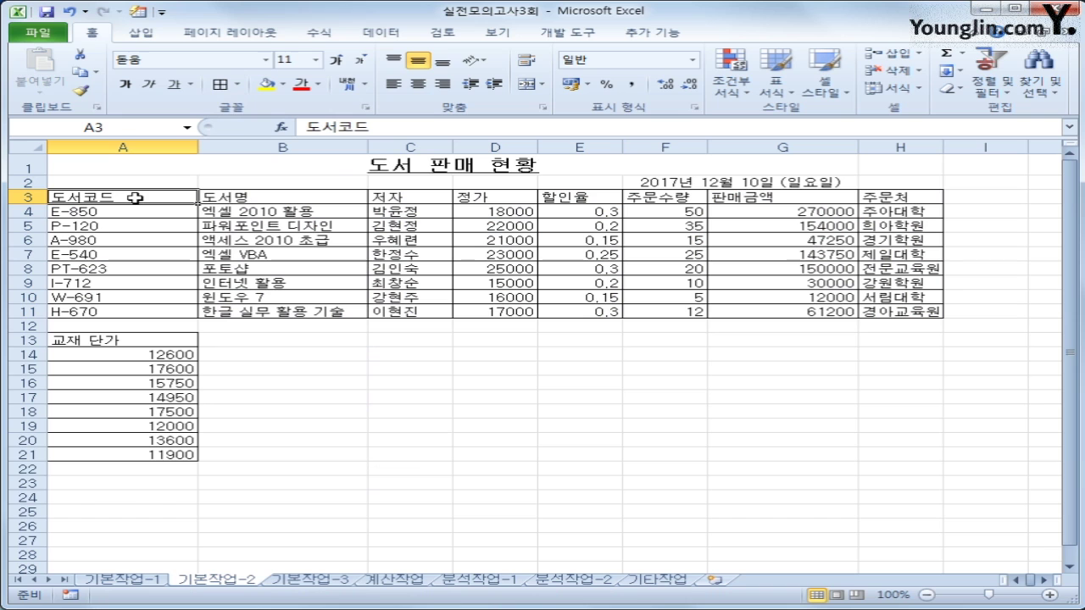
Step: On the 기본작업-3 sheet, copy the 부서 header and 대리점팀 cells A3:A4 and paste them at A17
{"action": "left_click", "coordinate": [293, 581]}
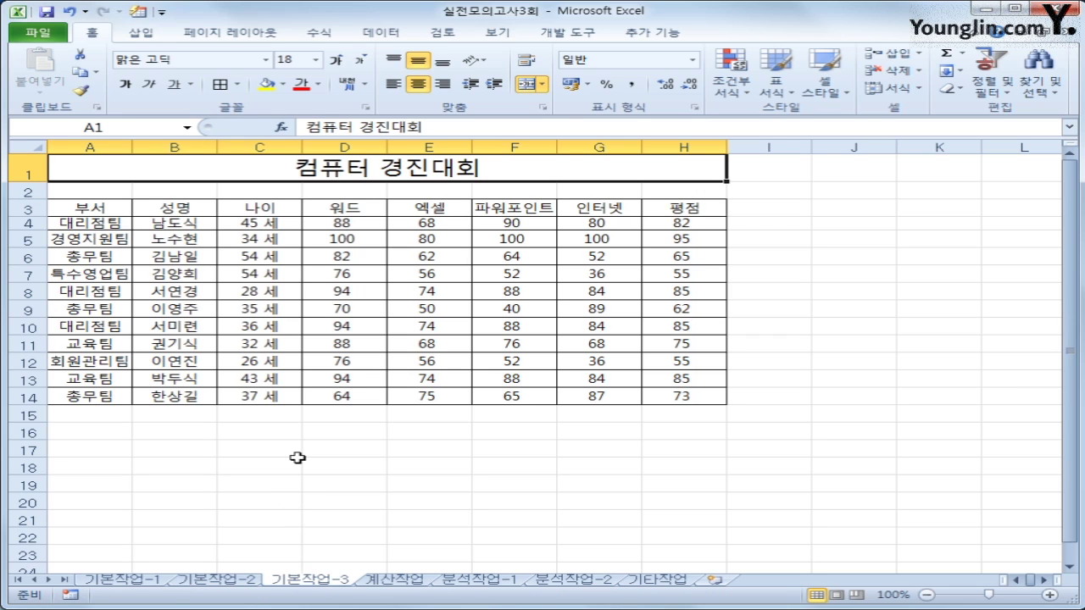
{"action": "left_click", "coordinate": [105, 207]}
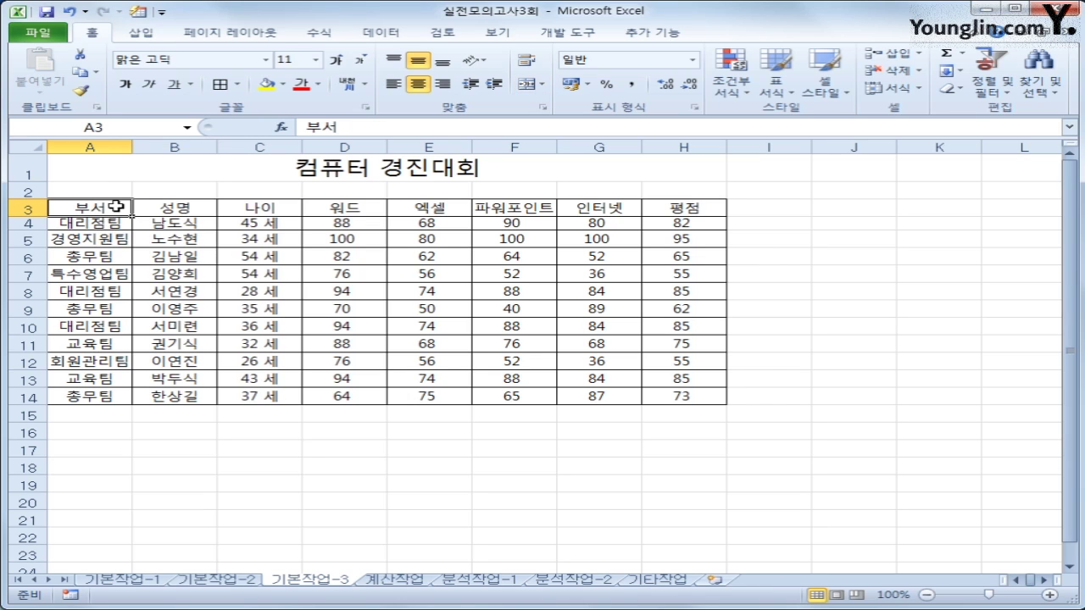
{"action": "left_click_drag", "start_coordinate": [116, 207], "coordinate": [114, 227]}
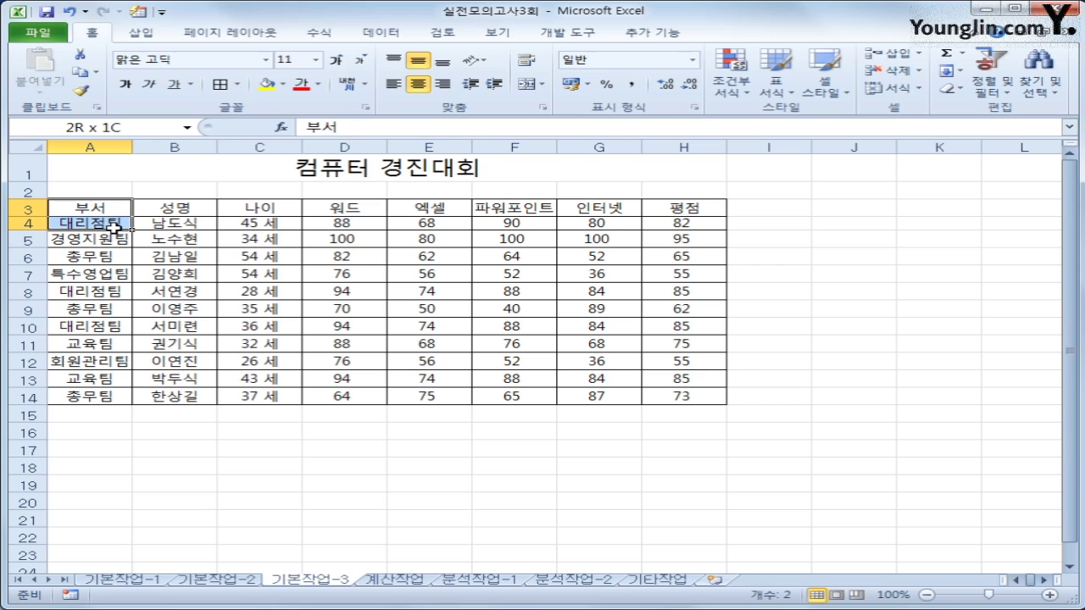
{"action": "left_click_drag", "start_coordinate": [115, 228], "coordinate": [117, 230]}
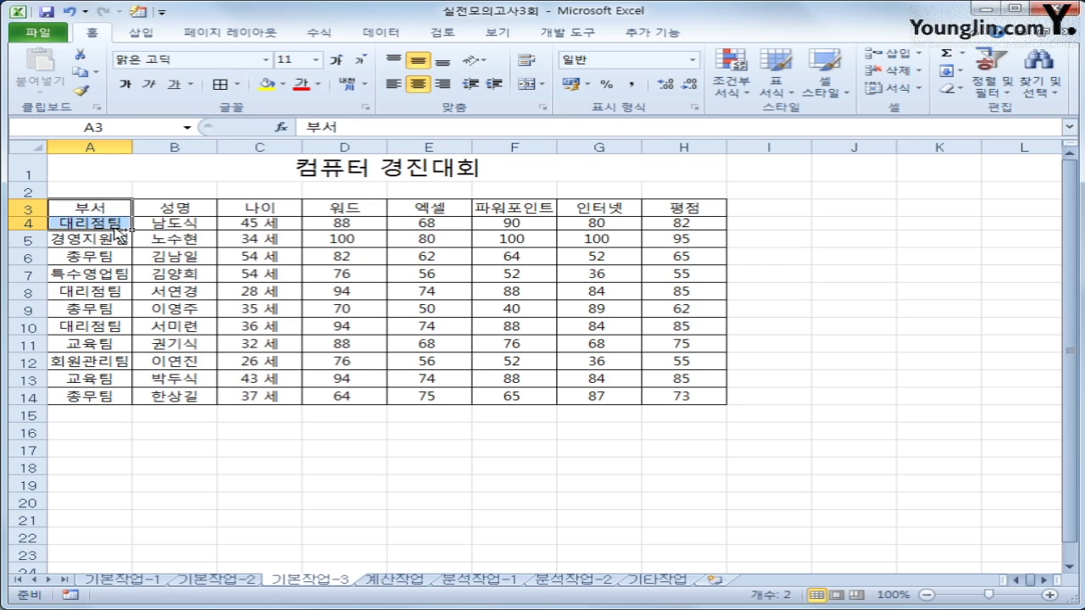
{"action": "key", "text": "ctrl+c"}
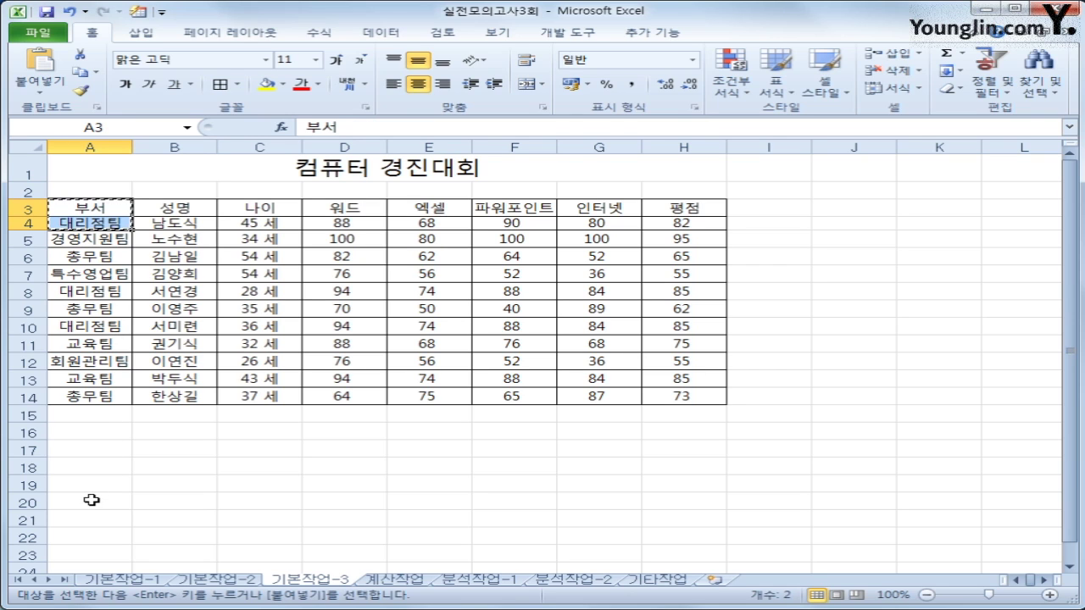
{"action": "left_click", "coordinate": [77, 464]}
{"action": "left_click", "coordinate": [81, 449]}
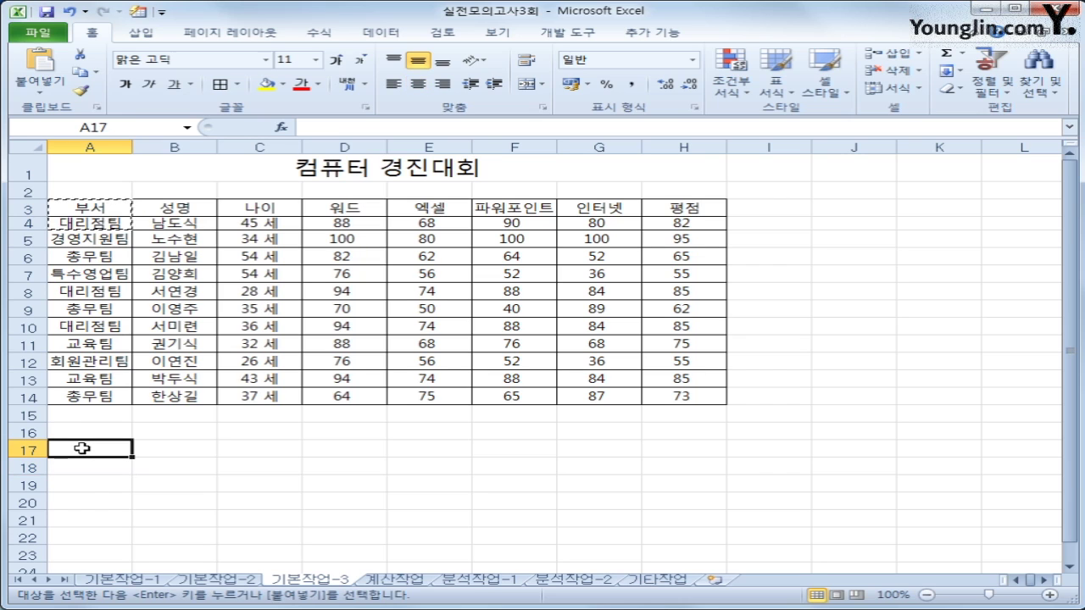
{"action": "key", "text": "ctrl+v"}
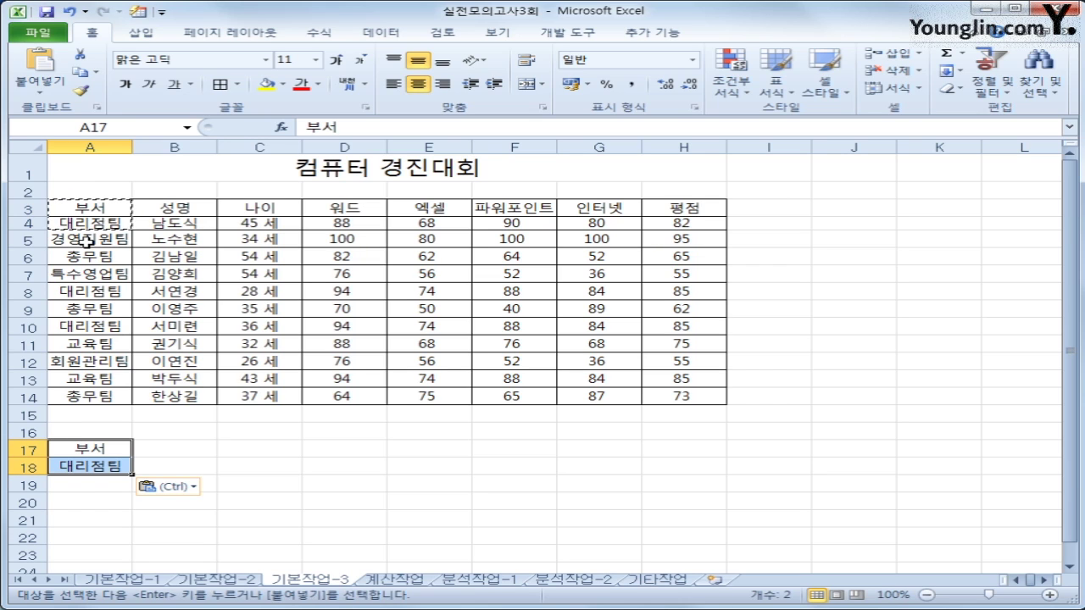
Step: Copy the 평점 header from H3 into both B17 and C17 of the criteria range
{"action": "left_click", "coordinate": [654, 206]}
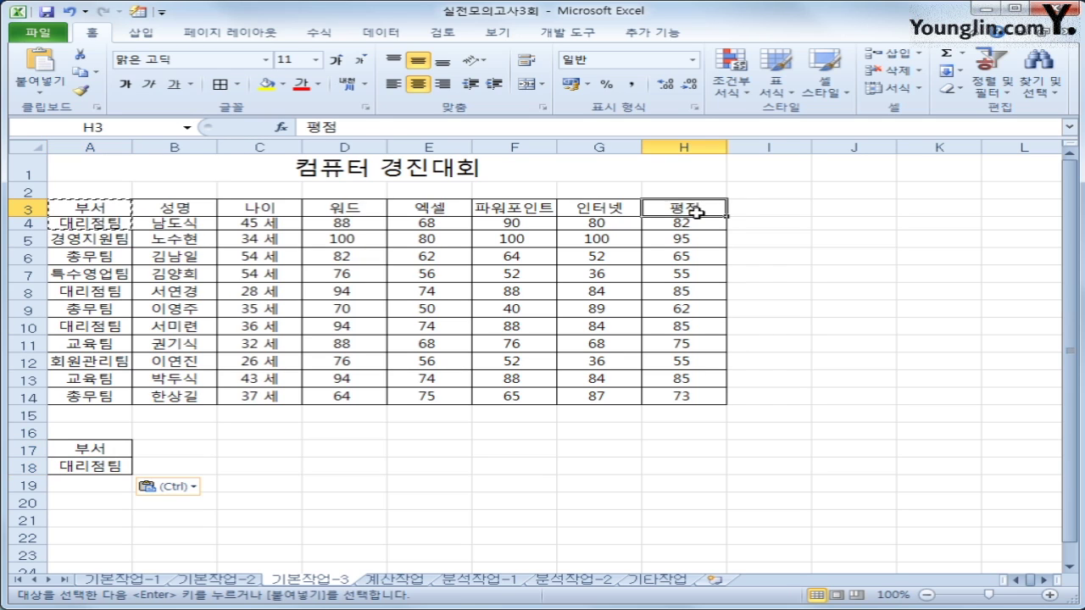
{"action": "key", "text": "ctrl+c"}
{"action": "left_click", "coordinate": [156, 450]}
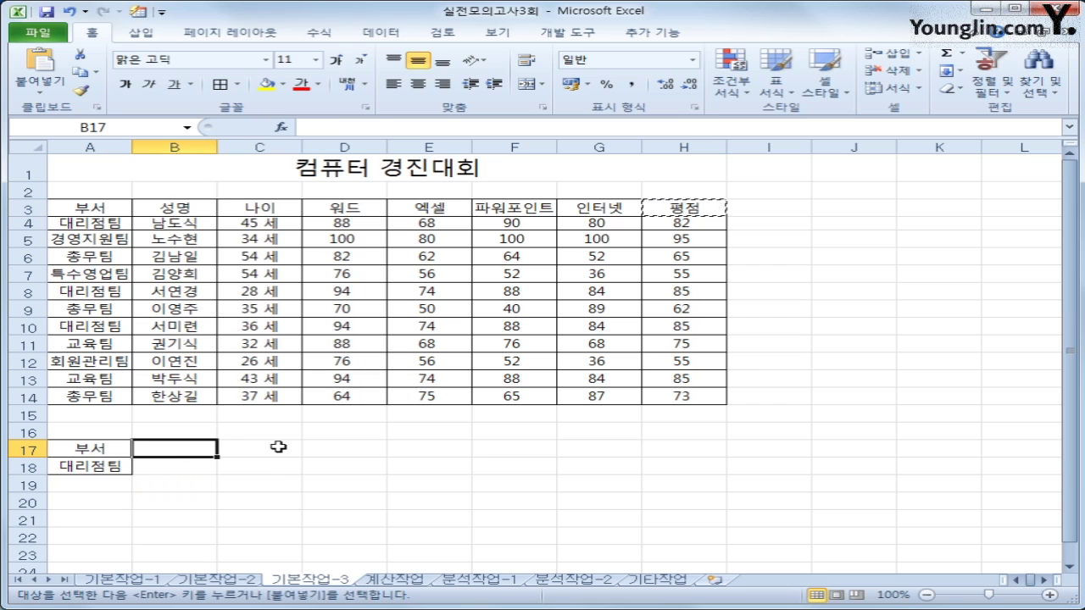
{"action": "key", "text": "ctrl+v"}
{"action": "left_click", "coordinate": [278, 447]}
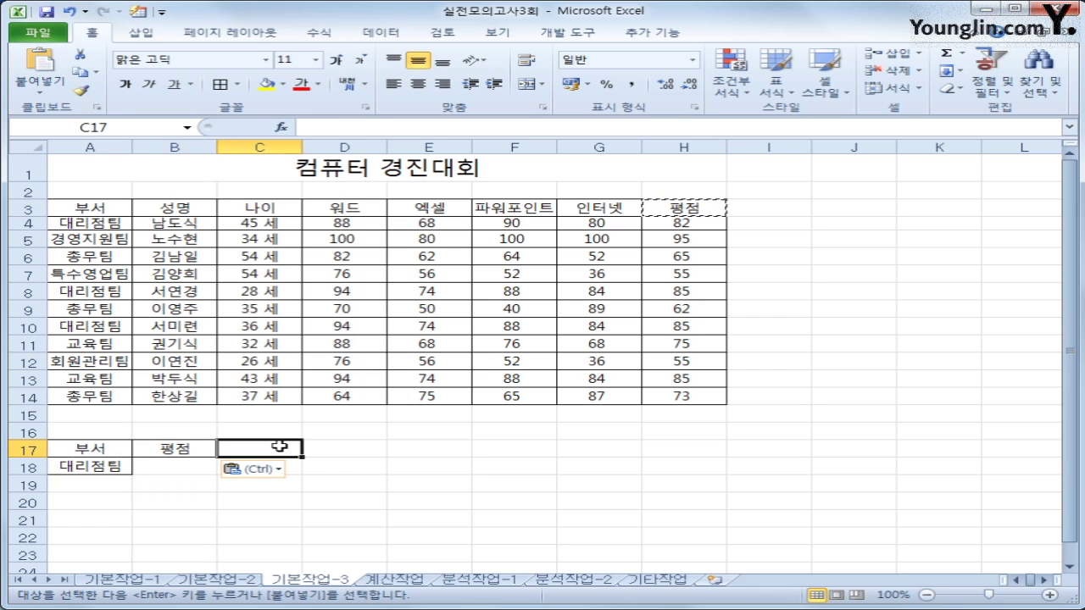
{"action": "key", "text": "ctrl+v"}
Step: Enter the 평점 criteria >=80 in B18 and <90 in C18
{"action": "left_click", "coordinate": [166, 469]}
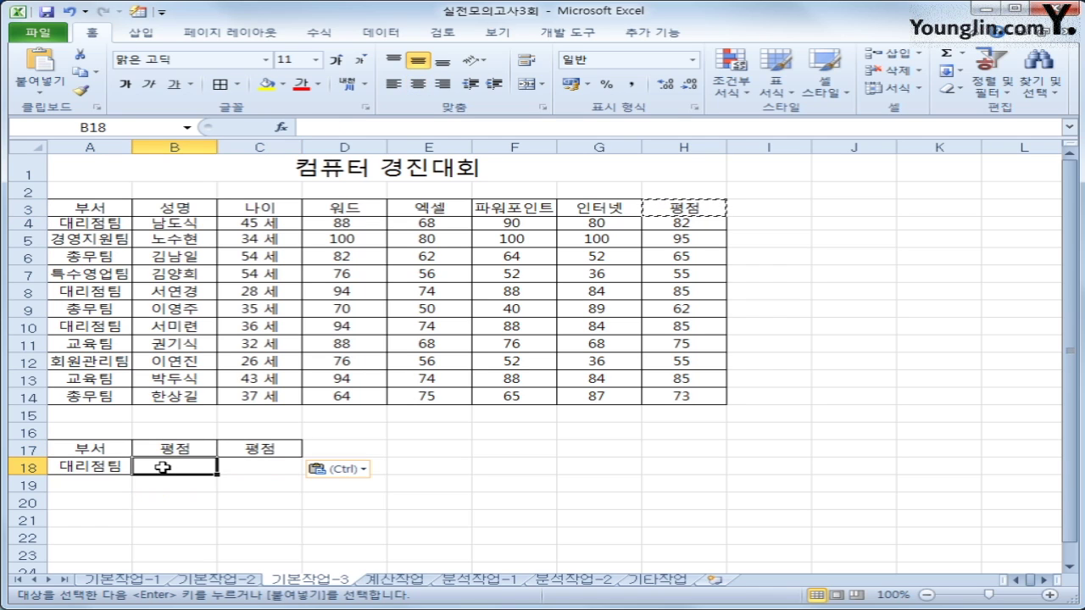
{"action": "type", "text": ">=80"}
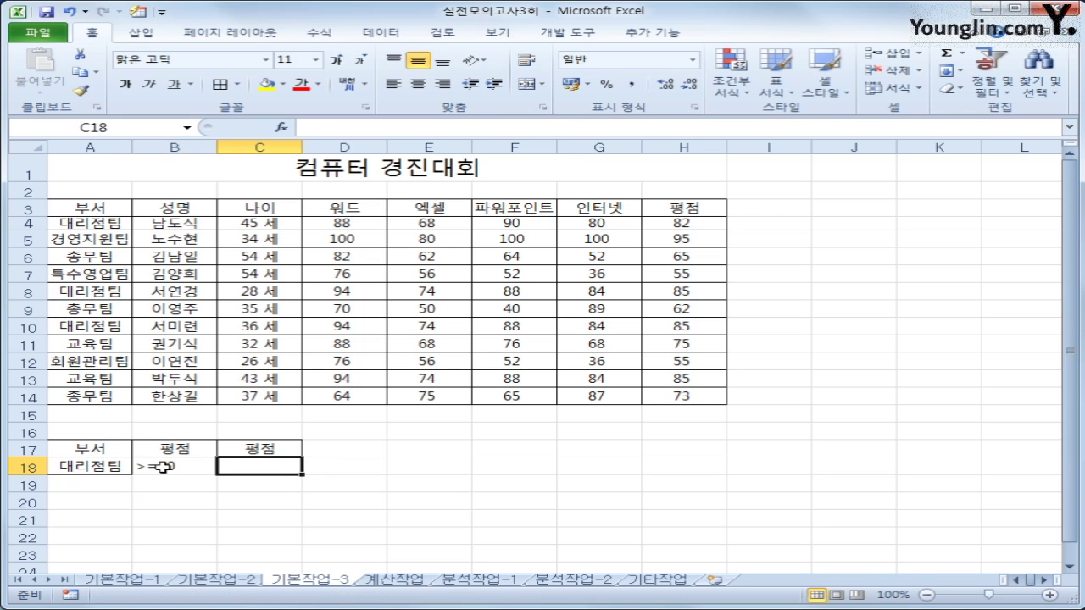
{"action": "type", "text": "<90"}
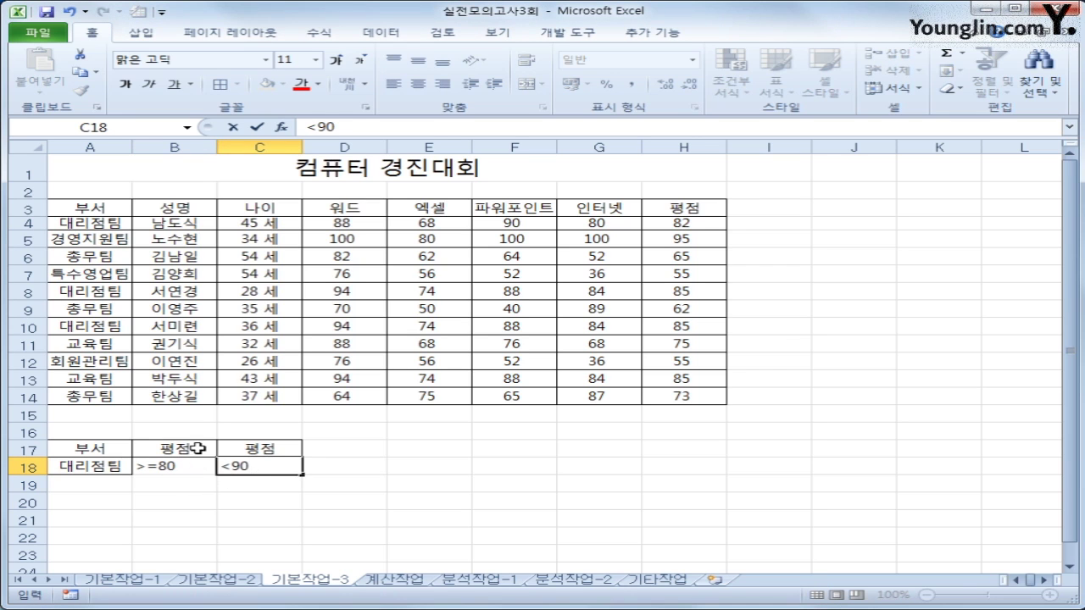
{"action": "left_click_drag", "start_coordinate": [197, 449], "coordinate": [235, 466]}
{"action": "left_click", "coordinate": [195, 473]}
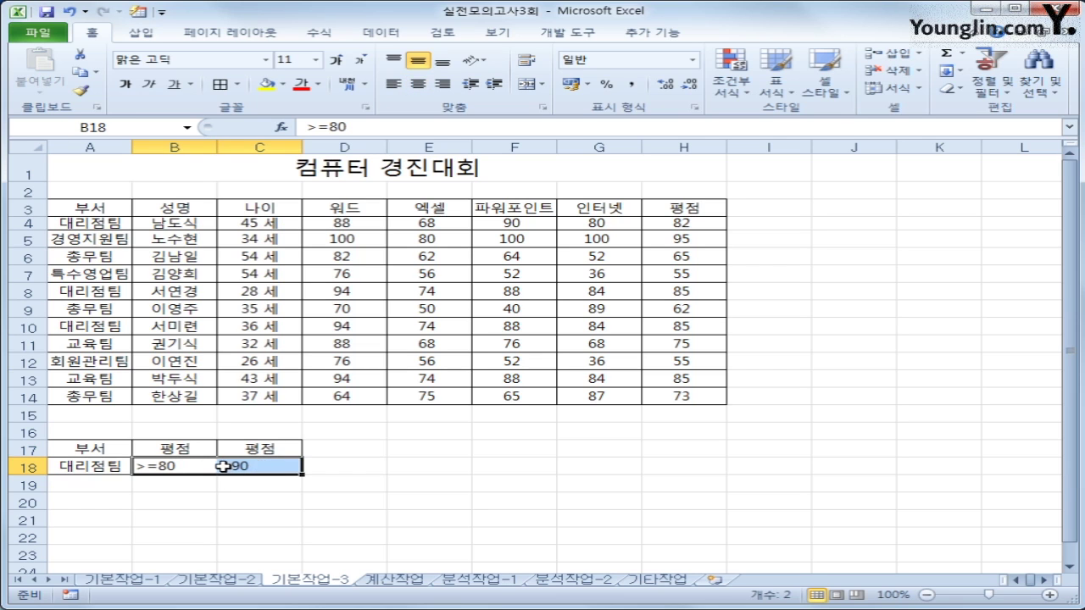
Step: Run an advanced filter on A3:H14 with criteria range A17:C18, copying the results to A21
{"action": "left_click", "coordinate": [156, 226]}
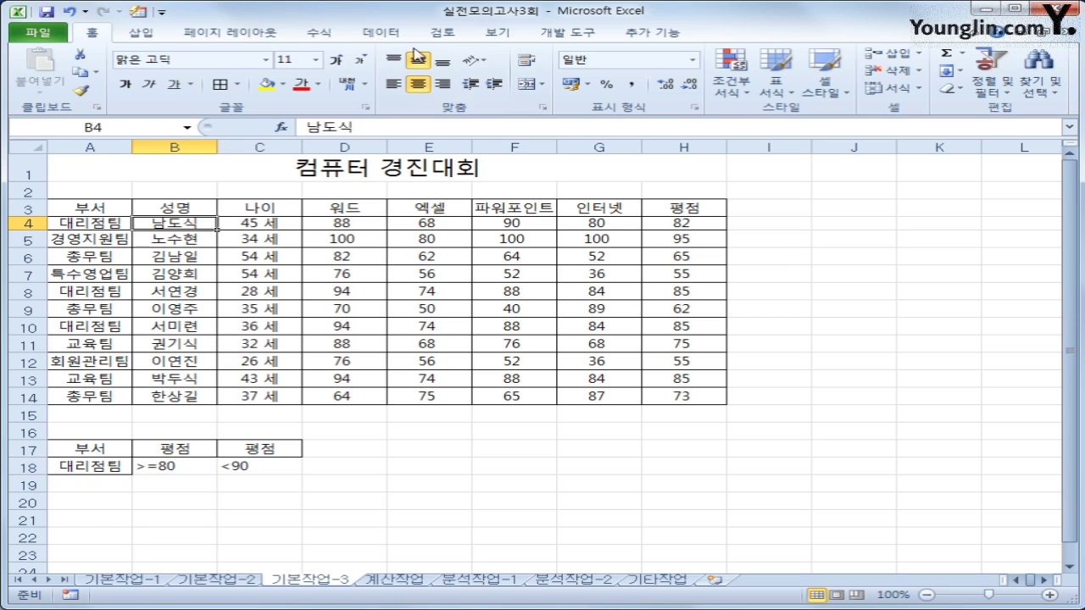
{"action": "left_click", "coordinate": [380, 32]}
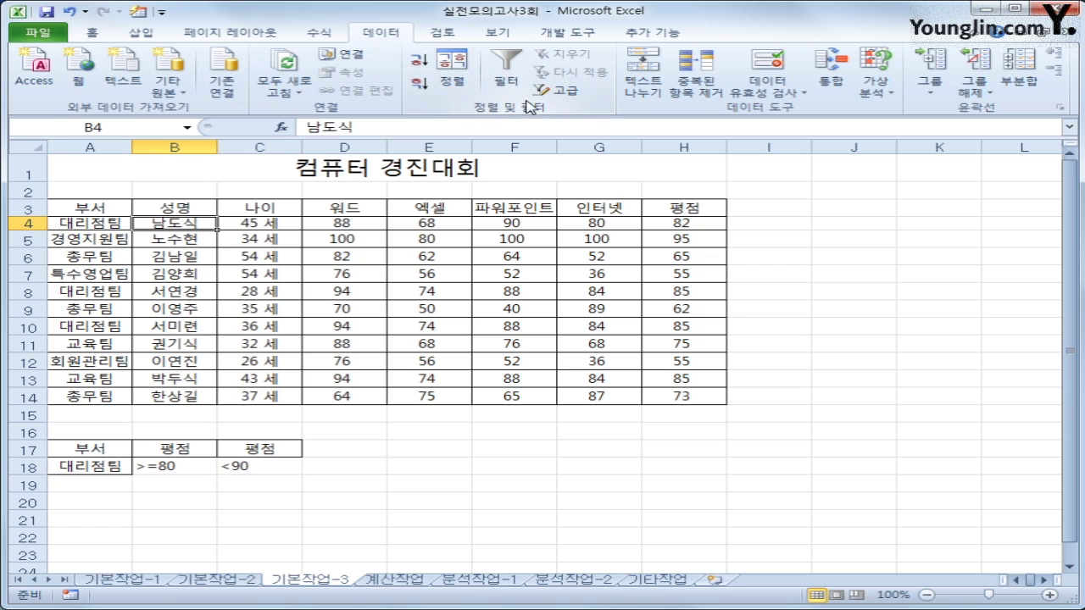
{"action": "left_click", "coordinate": [561, 92]}
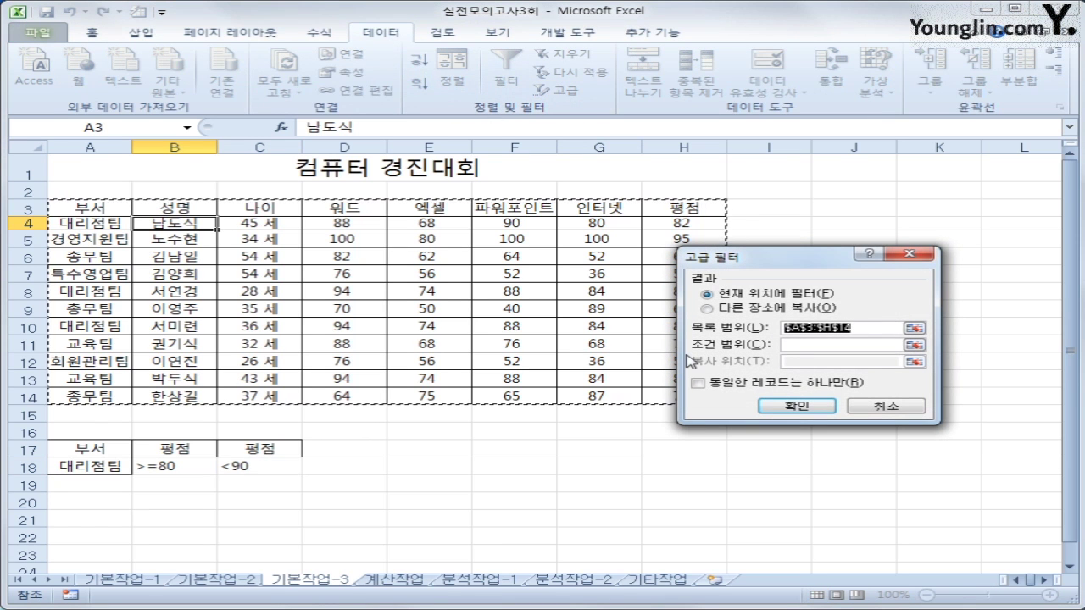
{"action": "left_click", "coordinate": [797, 345]}
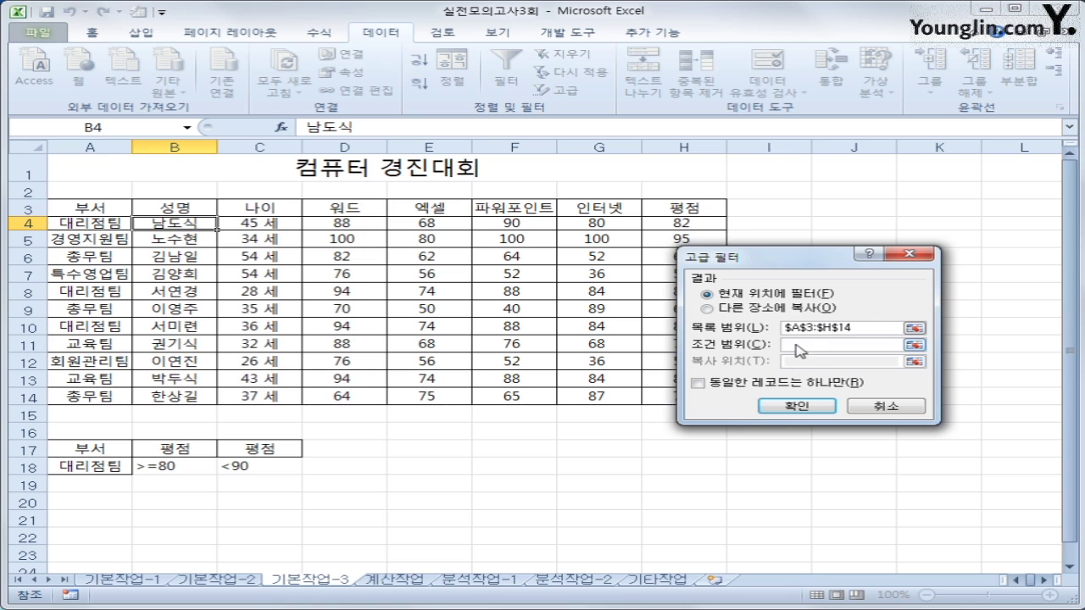
{"action": "left_click_drag", "start_coordinate": [101, 453], "coordinate": [237, 468]}
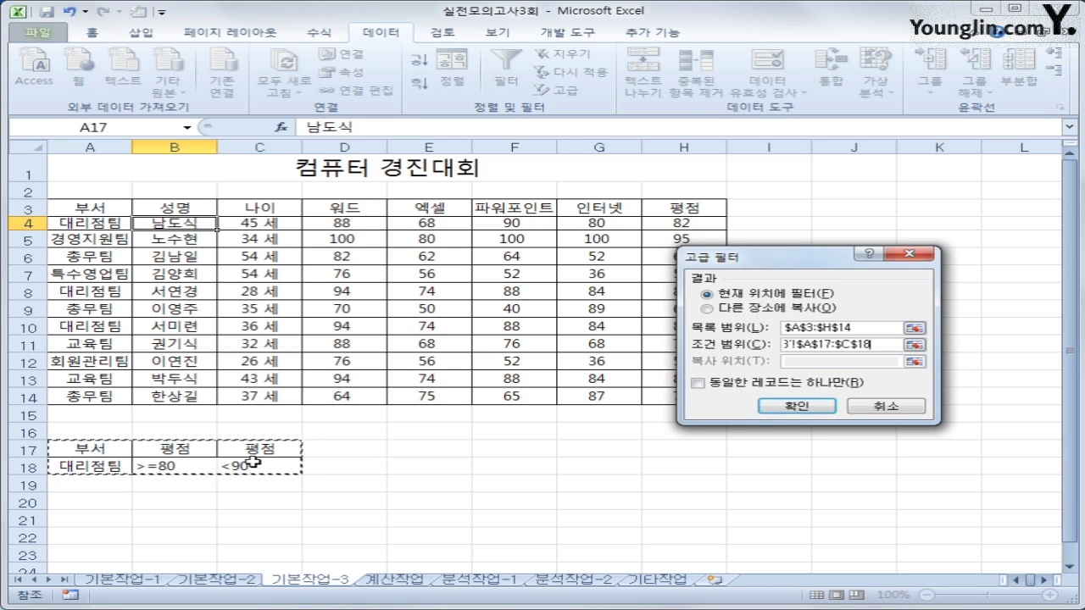
{"action": "left_click", "coordinate": [788, 308]}
{"action": "left_click", "coordinate": [798, 362]}
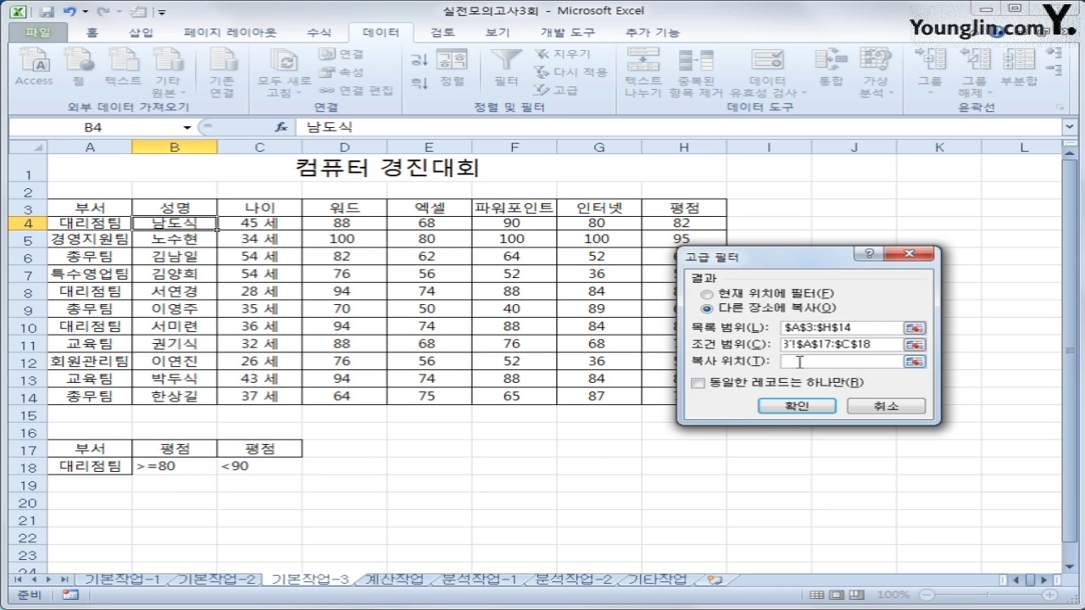
{"action": "left_click", "coordinate": [102, 518]}
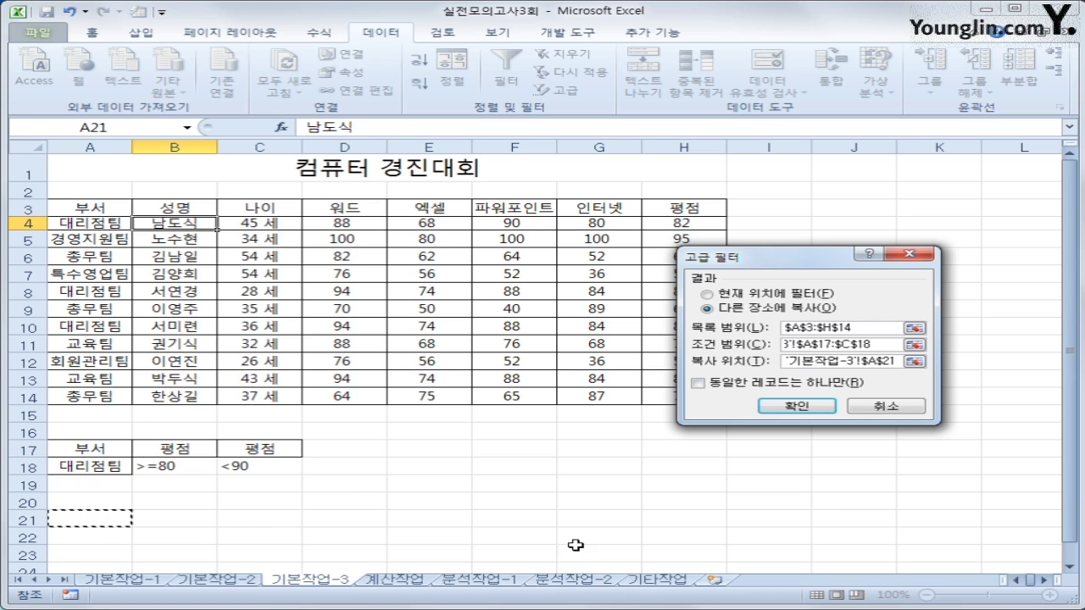
{"action": "left_click", "coordinate": [827, 409]}
{"action": "scroll", "coordinate": [500, 439], "scroll_direction": "down", "scroll_amount": 3}
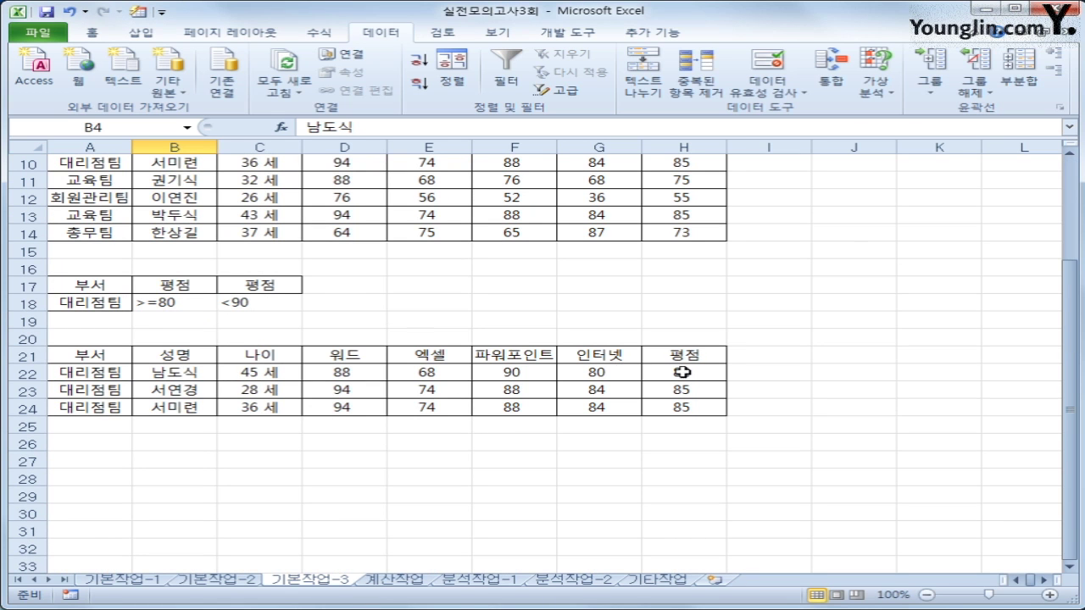
Step: Check the 평점 and 부서 values of the extracted records against the criteria in row 18
{"action": "left_click_drag", "start_coordinate": [684, 373], "coordinate": [684, 407]}
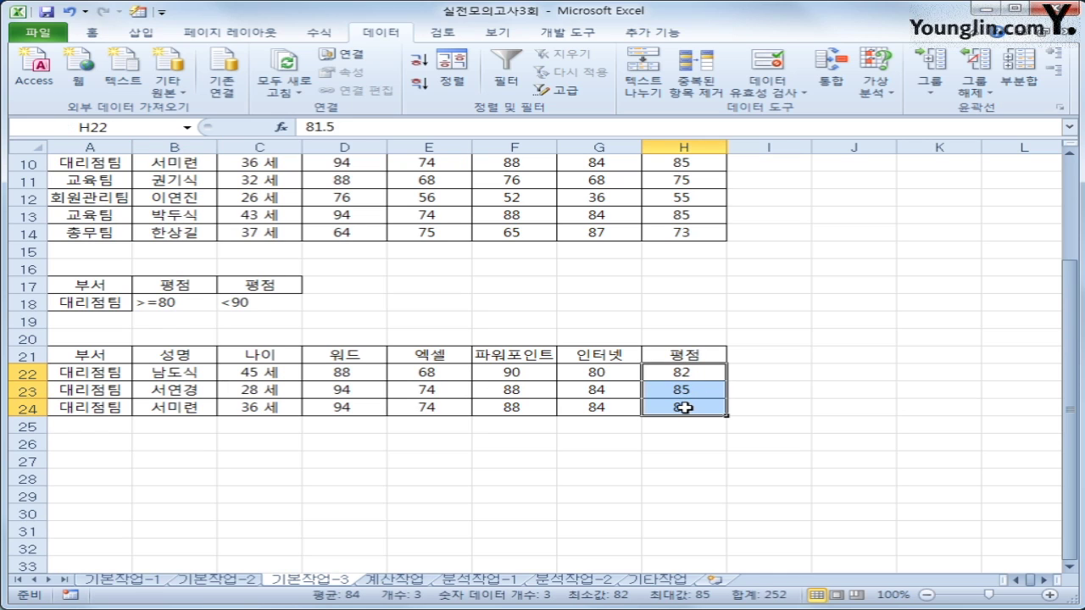
{"action": "left_click_drag", "start_coordinate": [101, 375], "coordinate": [90, 405]}
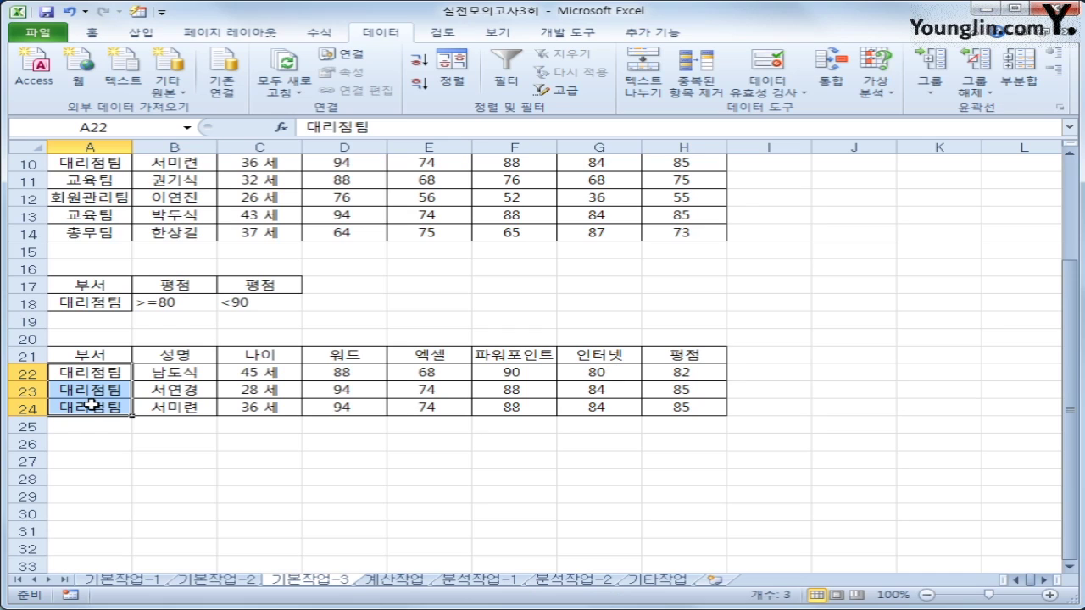
{"action": "left_click_drag", "start_coordinate": [113, 304], "coordinate": [241, 302]}
{"action": "left_click", "coordinate": [90, 350]}
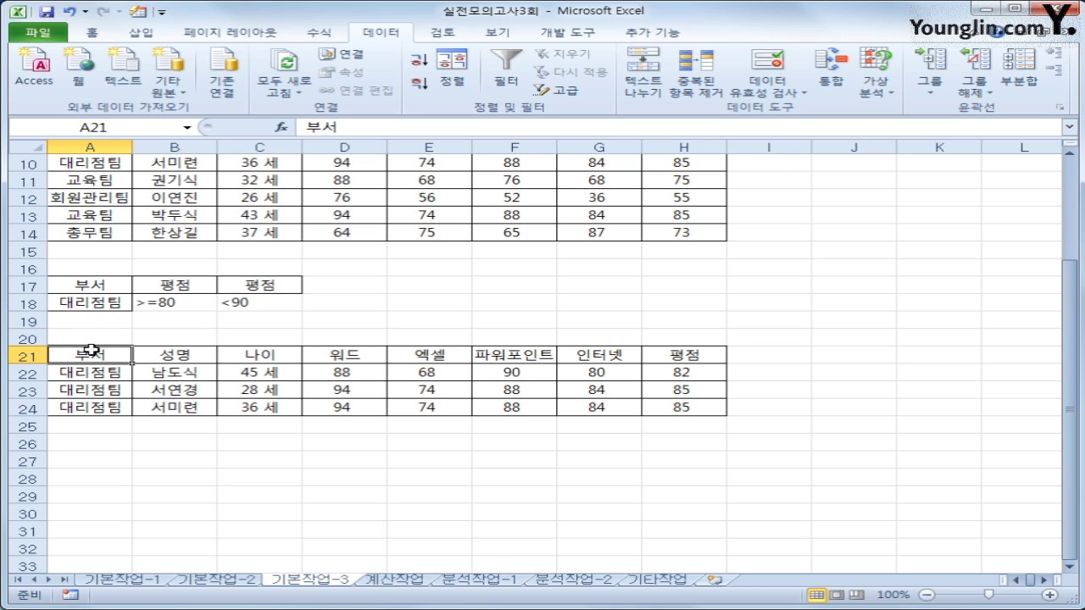
Step: On the 계산작업 sheet, enter =AVERAGE($C$3:$C$9) in D3, the first 평가 cell of 표1
{"action": "left_click", "coordinate": [392, 580]}
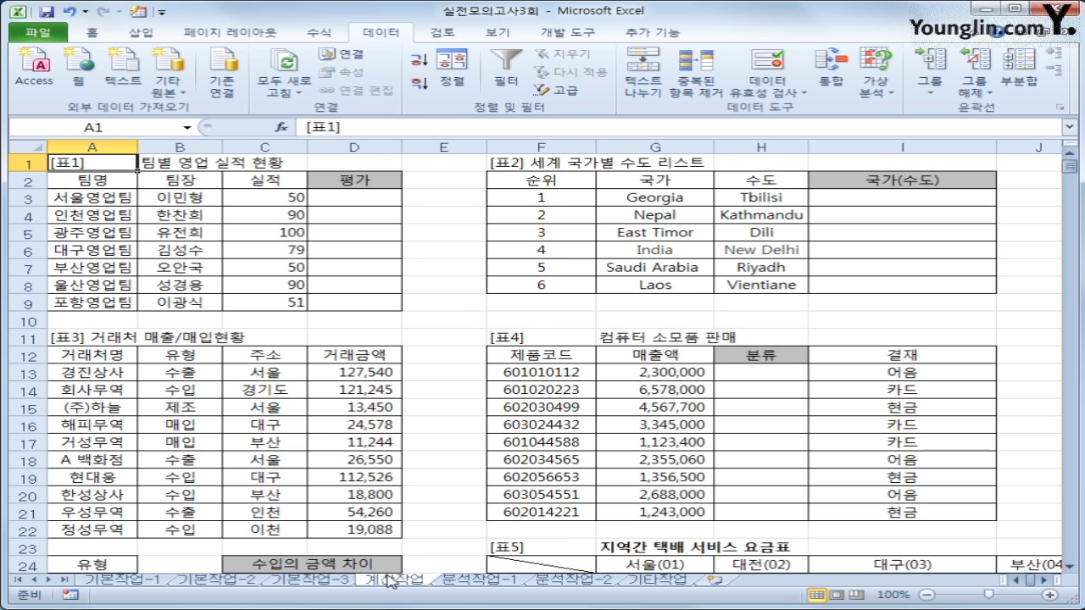
{"action": "left_click", "coordinate": [355, 196]}
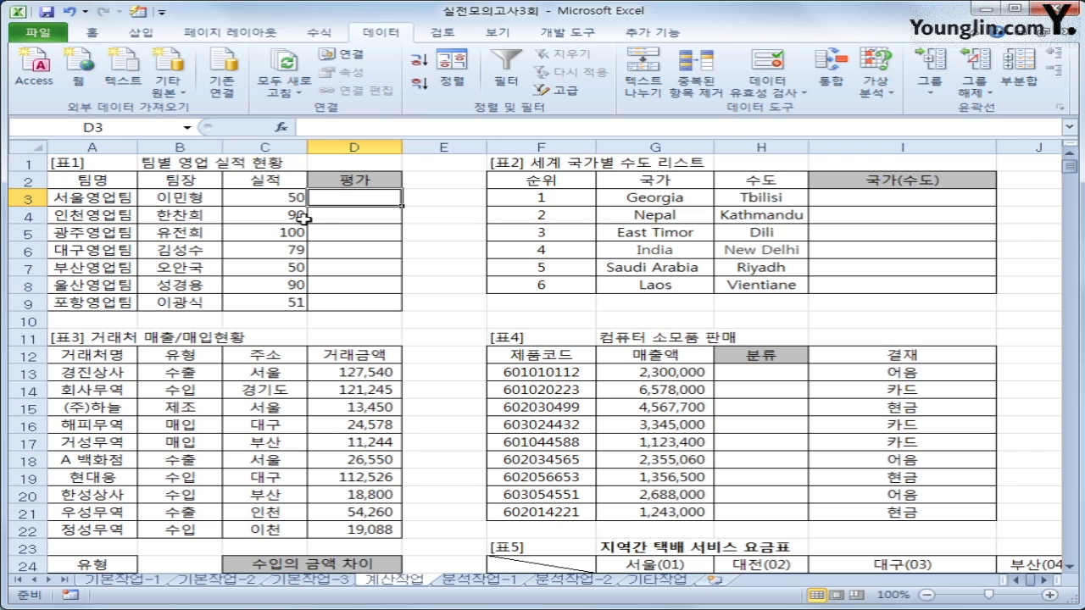
{"action": "left_click", "coordinate": [285, 196]}
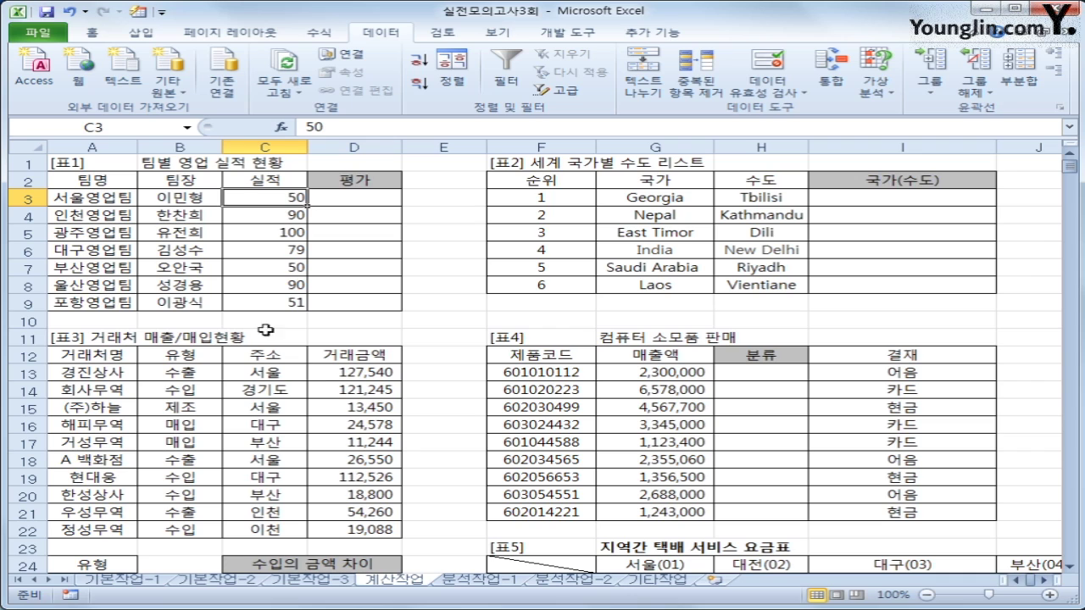
{"action": "left_click", "coordinate": [354, 200]}
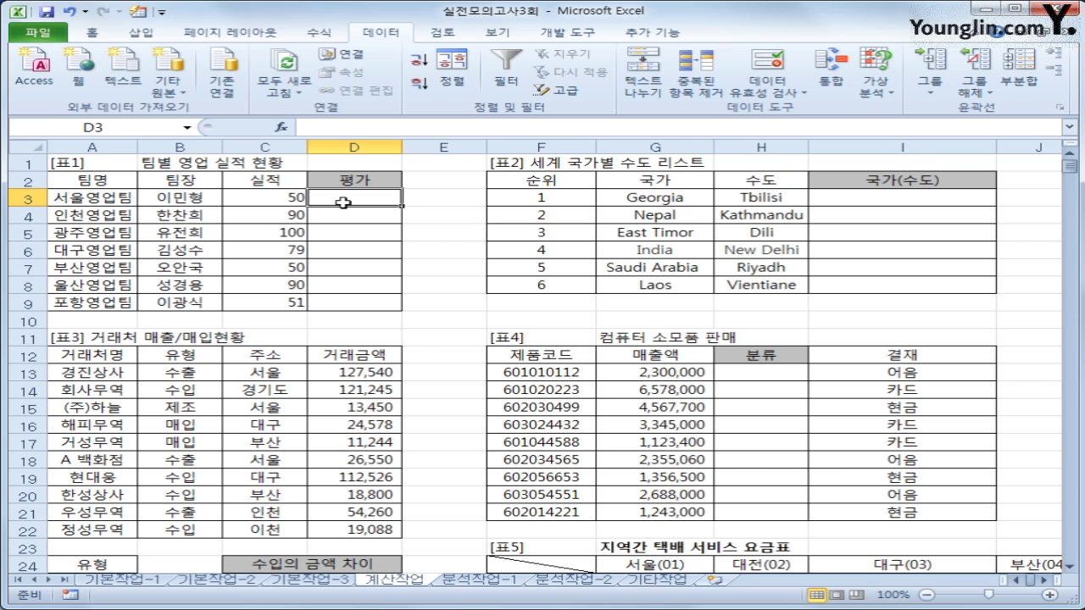
{"action": "type", "text": "=ave"}
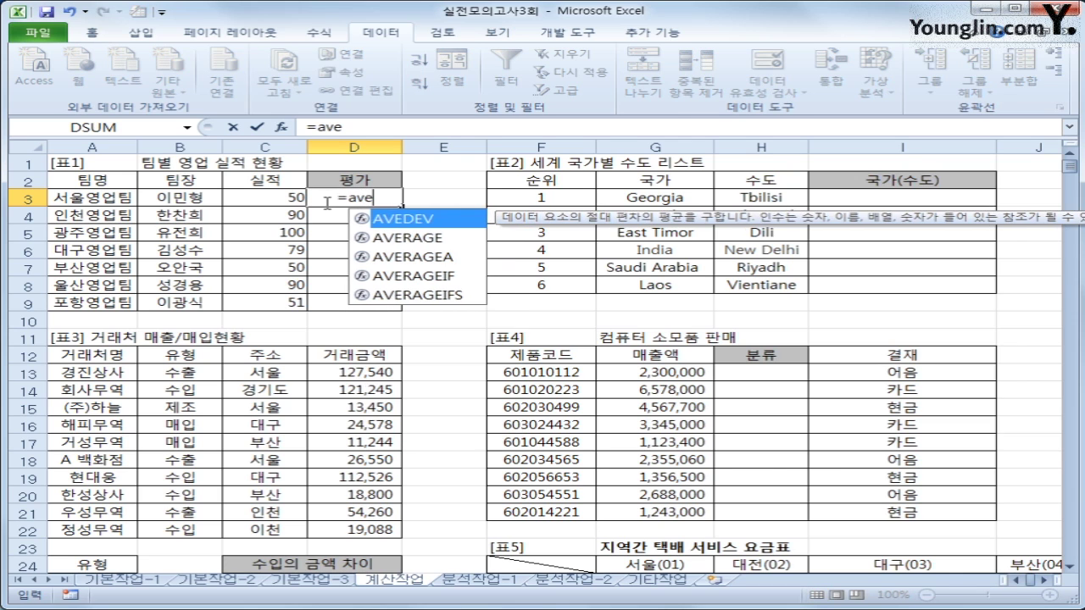
{"action": "key", "text": "Down"}
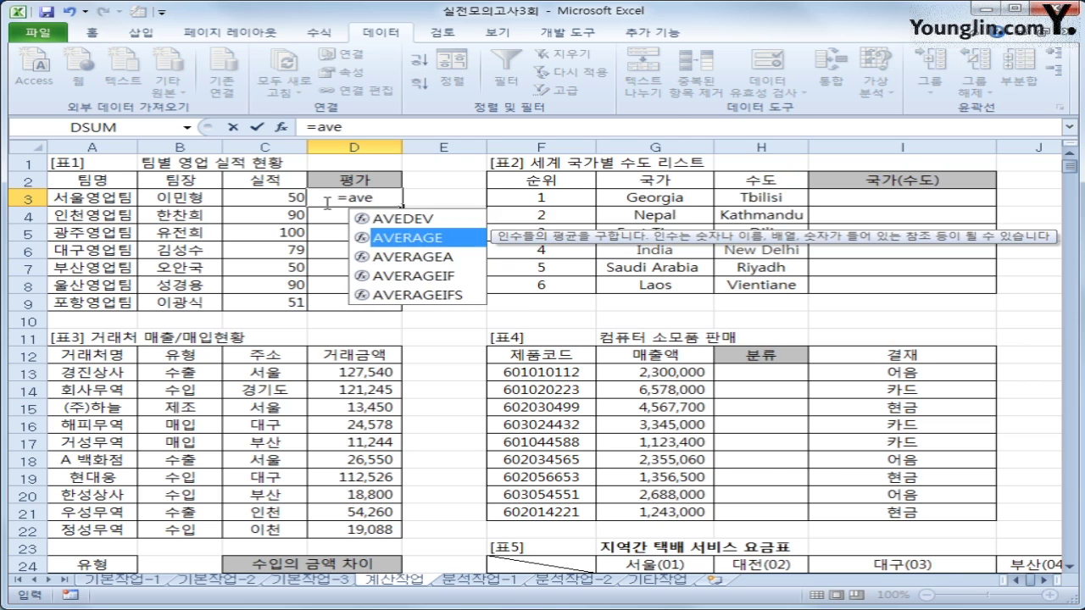
{"action": "key", "text": "Tab"}
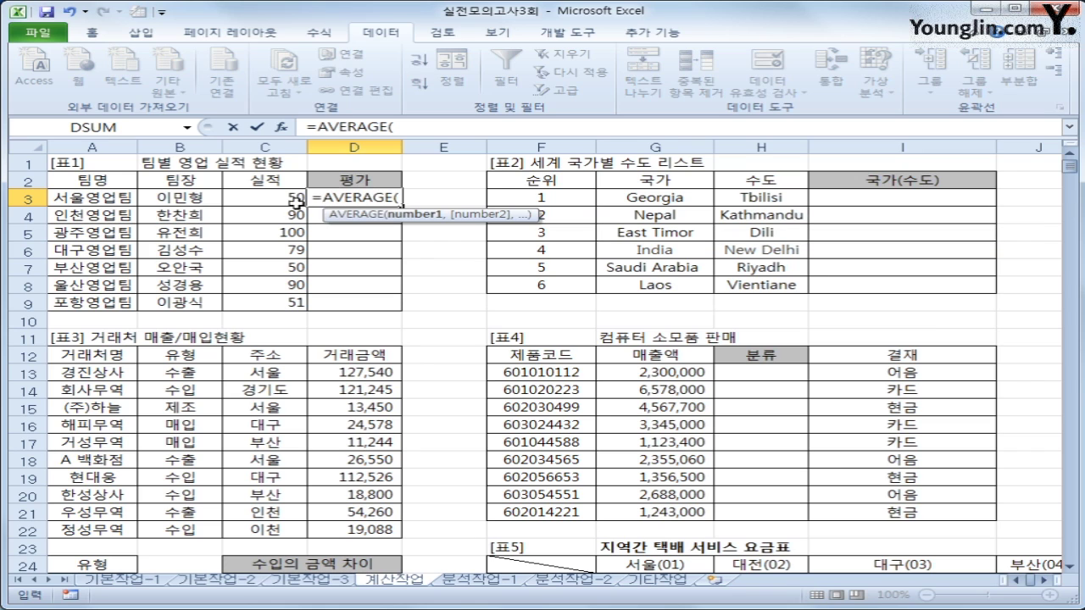
{"action": "left_click_drag", "start_coordinate": [291, 202], "coordinate": [289, 296]}
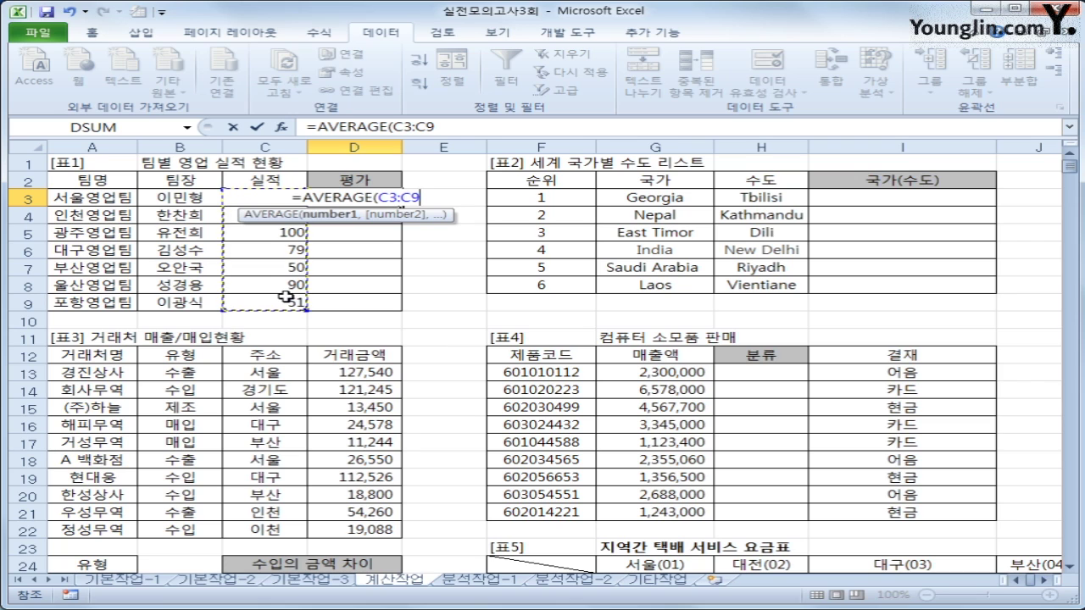
{"action": "key", "text": "F4"}
{"action": "type", "text": ")"}
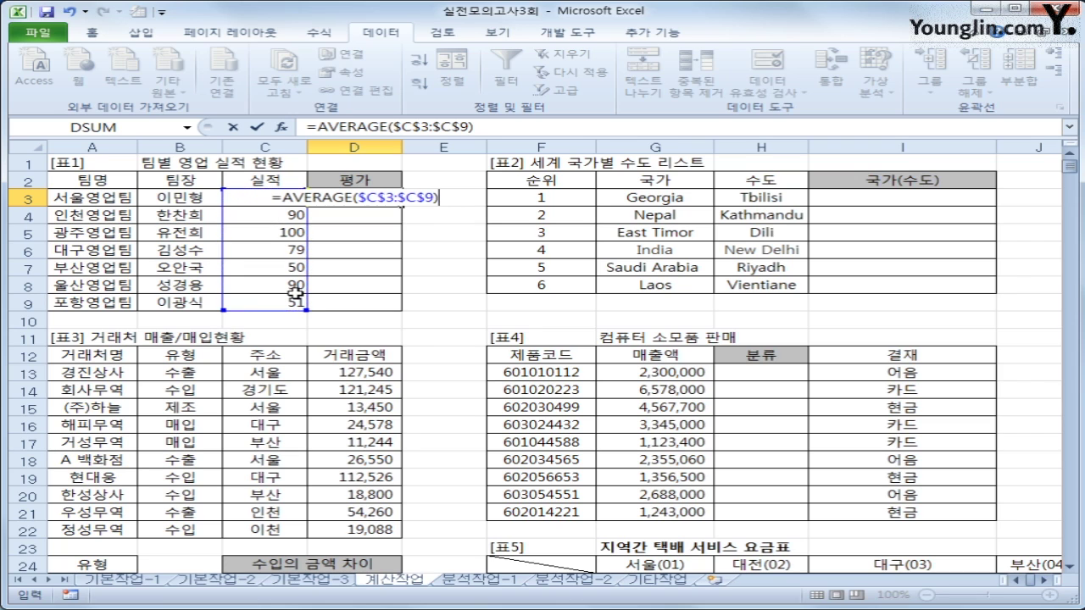
{"action": "key", "text": "Return"}
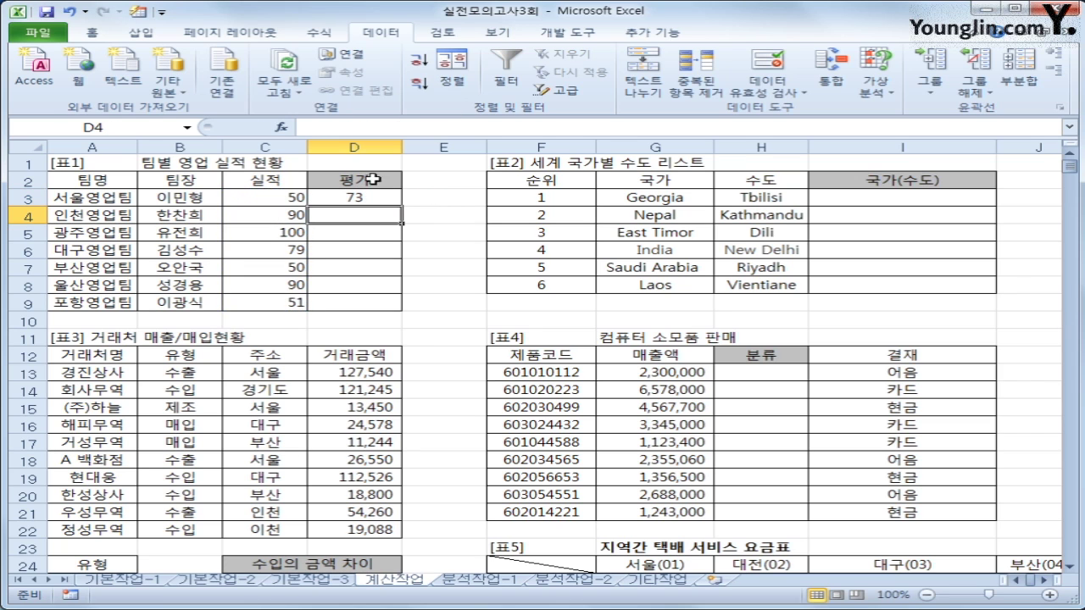
Step: Fill the AVERAGE formula from D3 down to D9 and compare it with the 실적 values in column C
{"action": "left_click", "coordinate": [354, 197]}
{"action": "left_click", "coordinate": [285, 198]}
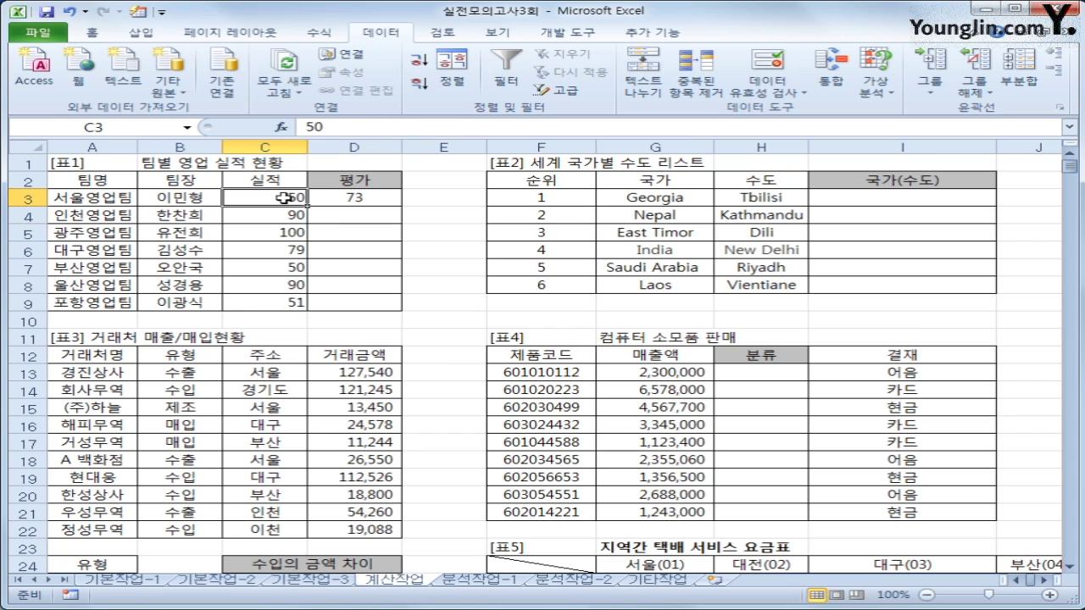
{"action": "left_click", "coordinate": [366, 200]}
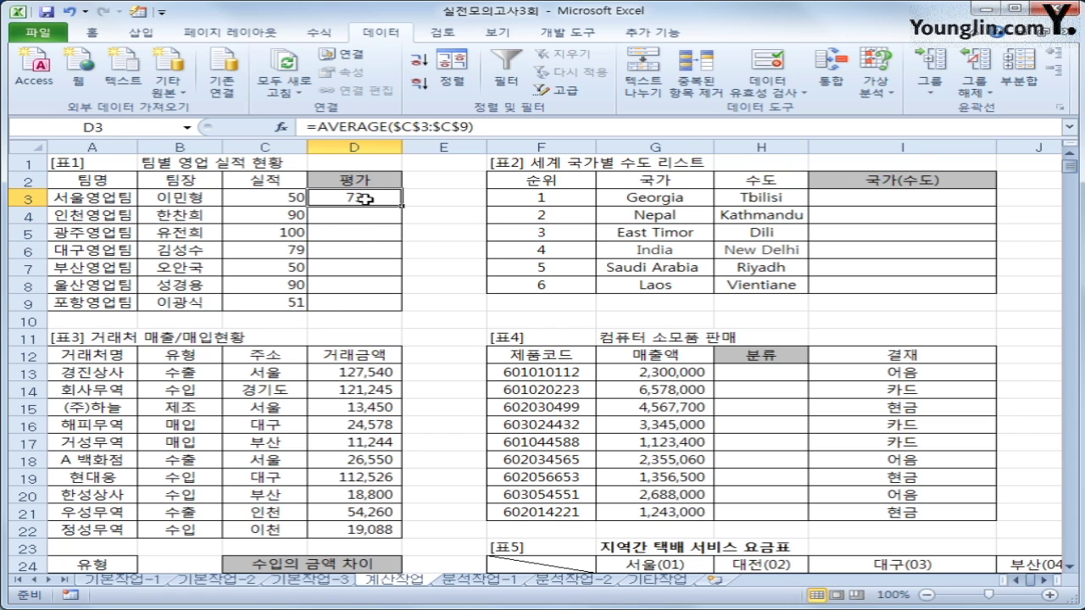
{"action": "left_click_drag", "start_coordinate": [402, 206], "coordinate": [373, 312]}
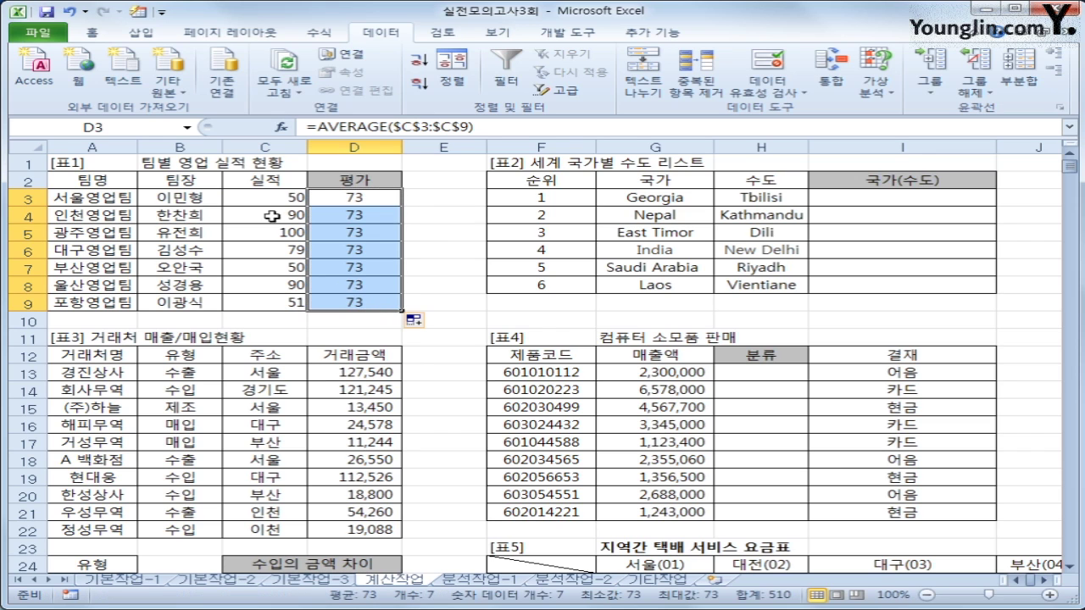
{"action": "left_click", "coordinate": [330, 214]}
{"action": "left_click", "coordinate": [281, 212]}
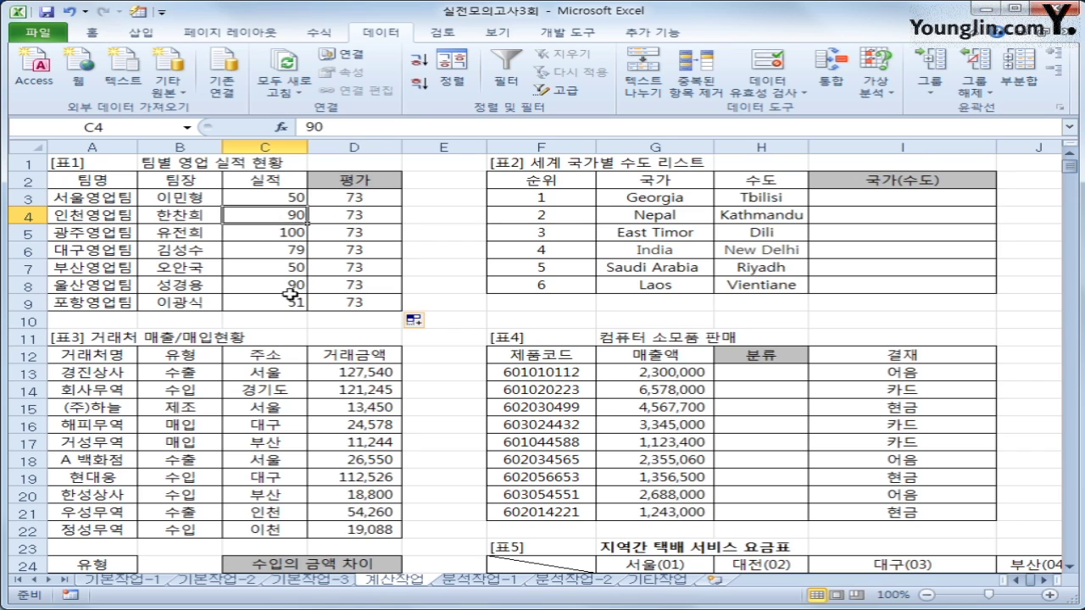
Step: In D3's formula, insert IF(C3>= before AVERAGE so 실적 is tested against the average
{"action": "left_click", "coordinate": [359, 201]}
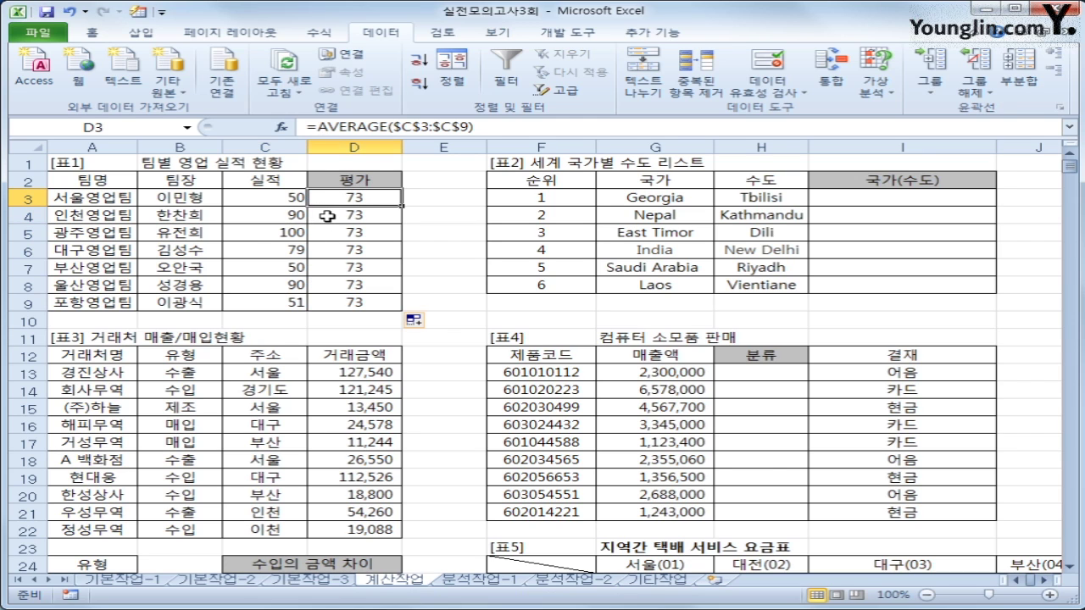
{"action": "key", "text": "F2"}
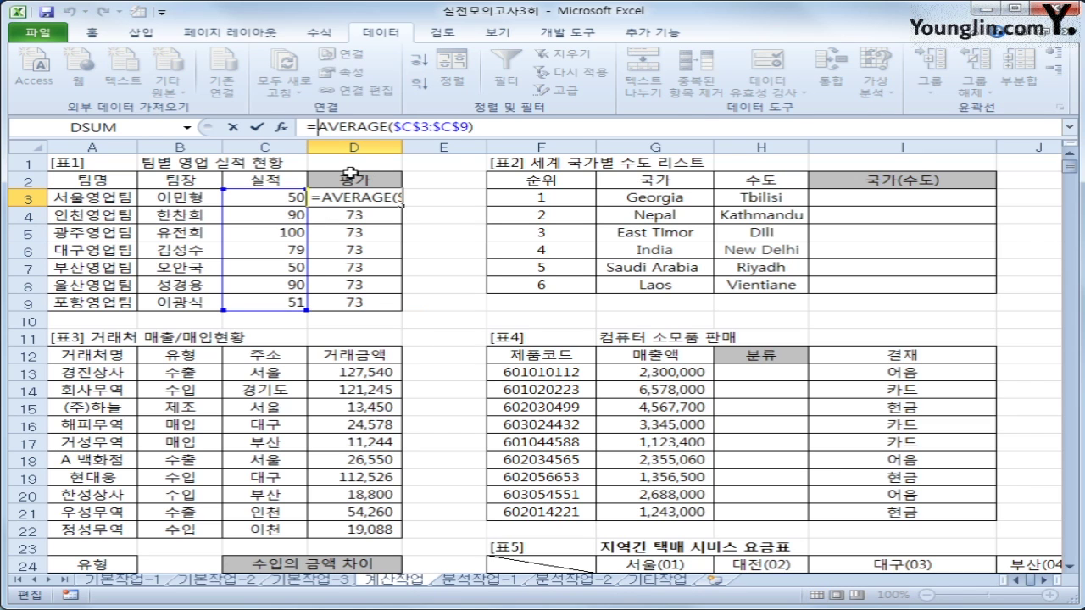
{"action": "type", "text": "ㅑ"}
{"action": "key", "text": "BackSpace"}
{"action": "type", "text": "if("}
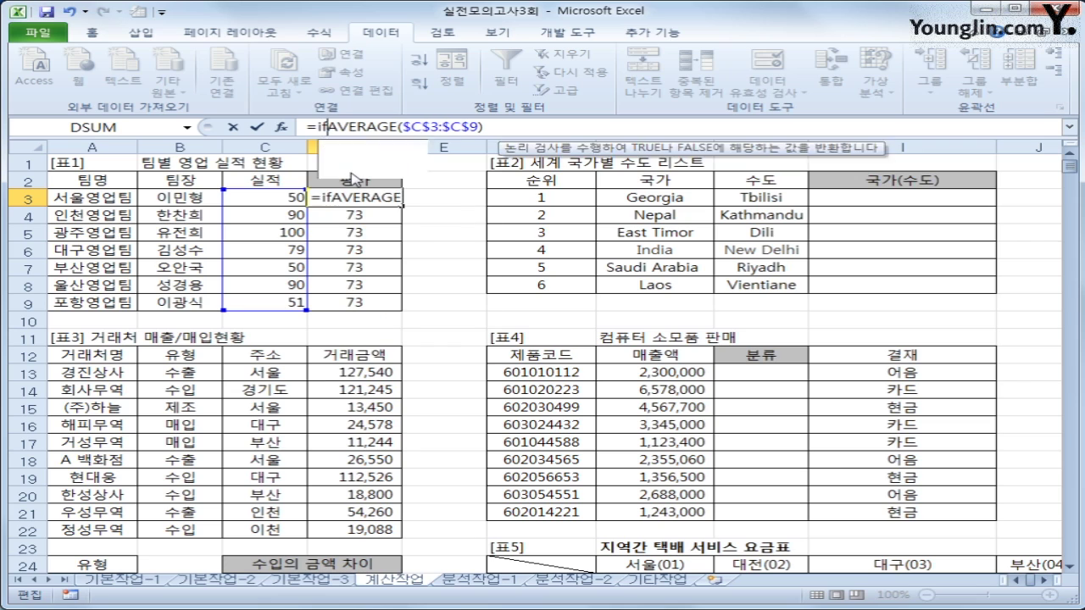
{"action": "left_click", "coordinate": [284, 197]}
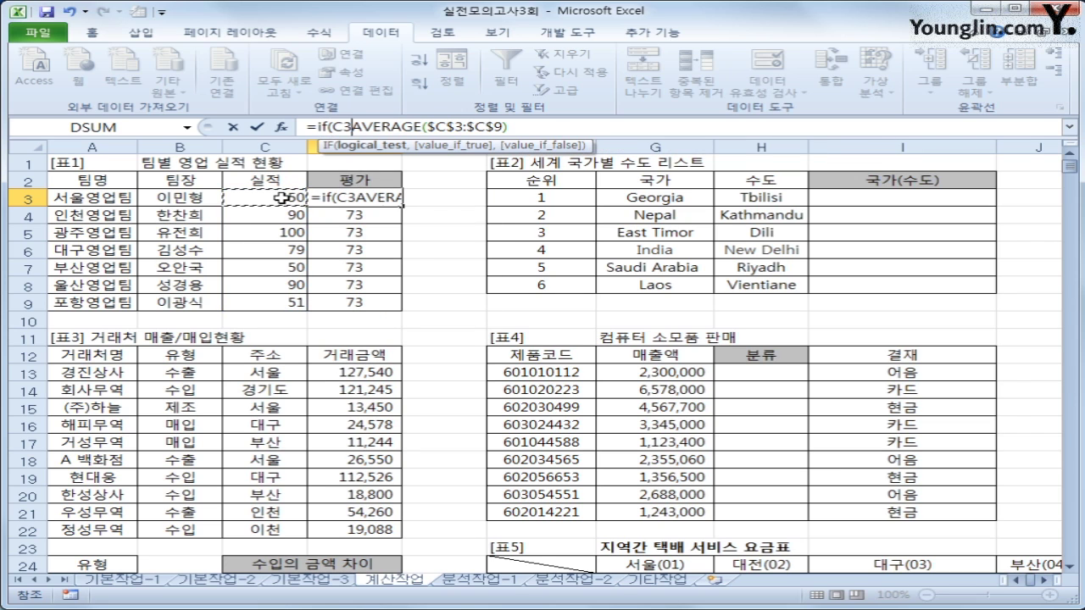
{"action": "type", "text": ">"}
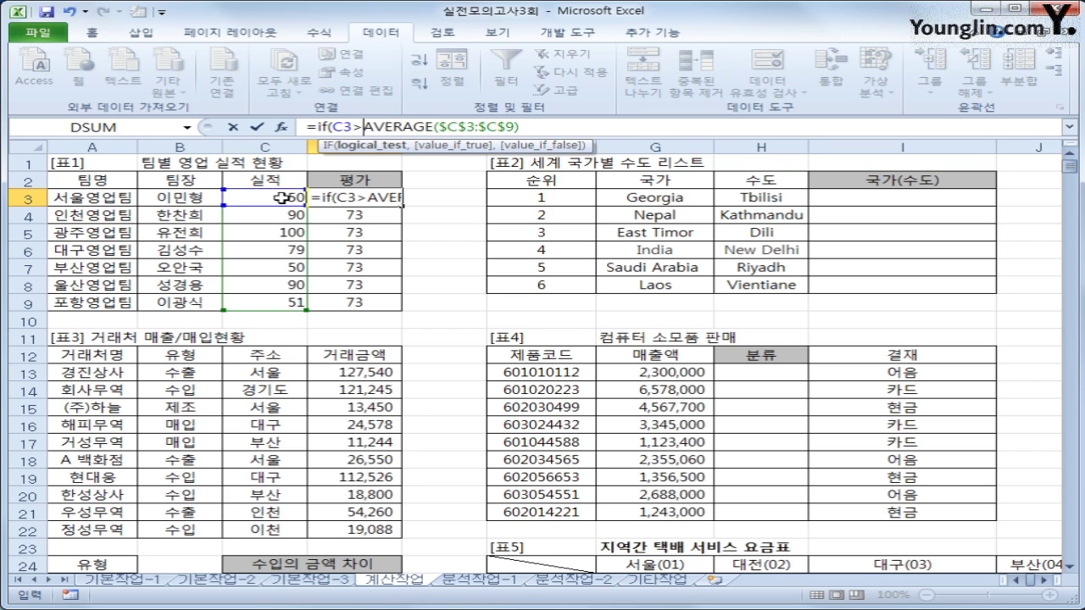
{"action": "type", "text": "="}
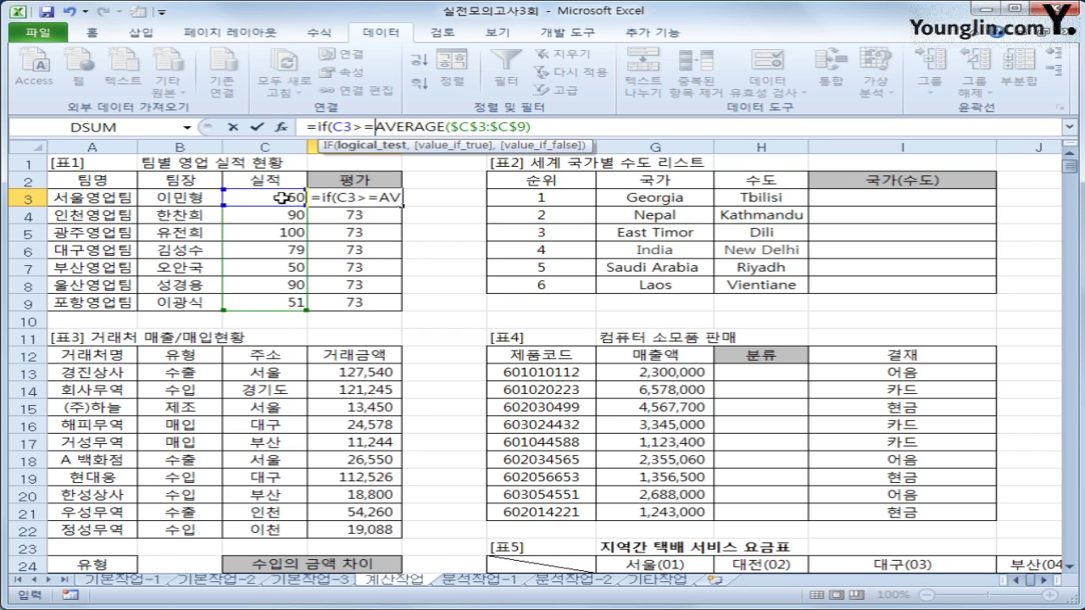
Step: Complete D3's IF formula with the results "실적우수" and "부진", and fill it down to D9
{"action": "left_click", "coordinate": [536, 127]}
{"action": "type", "text": "),"}
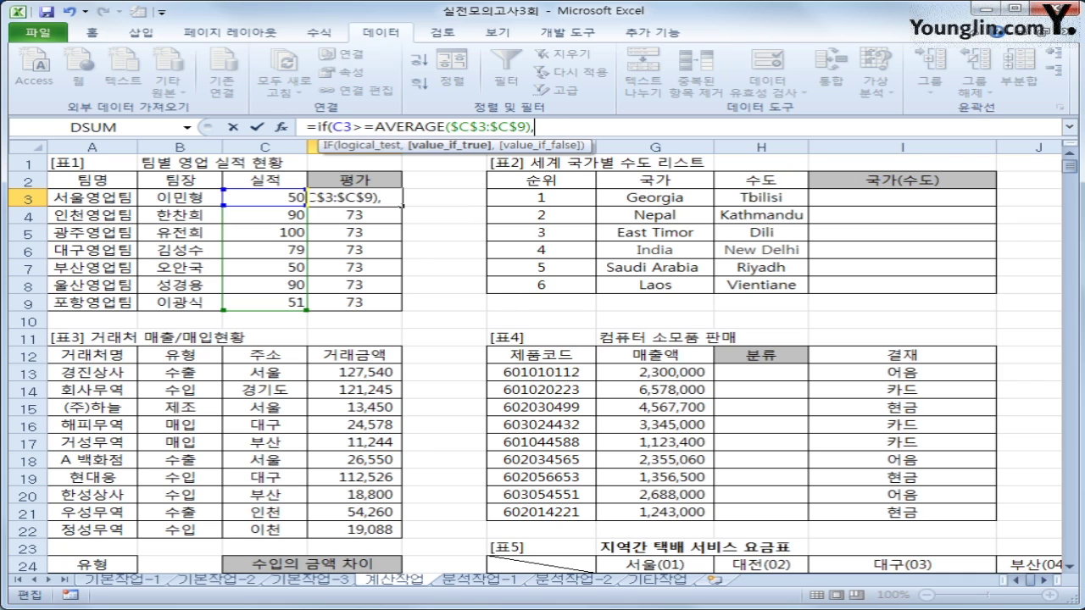
{"action": "type", "text": "\"실"}
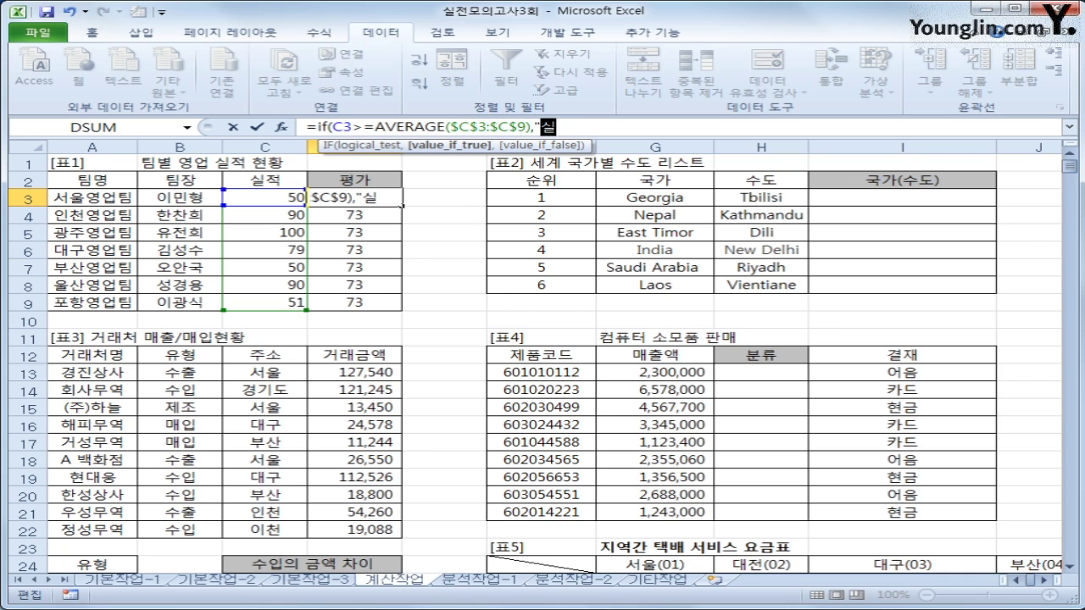
{"action": "type", "text": "적우수\","}
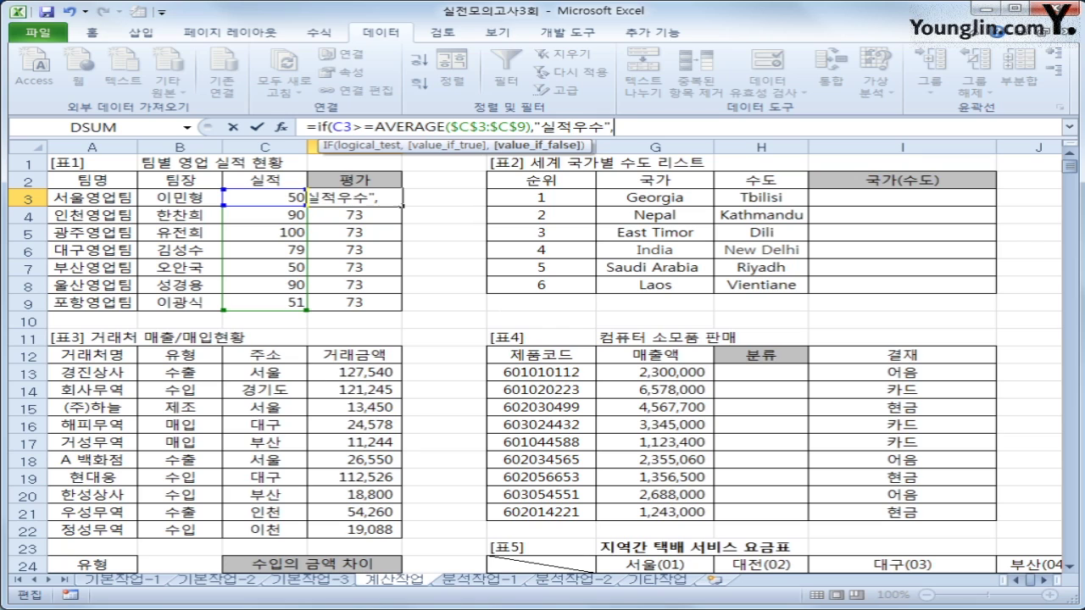
{"action": "type", "text": "\"부진"}
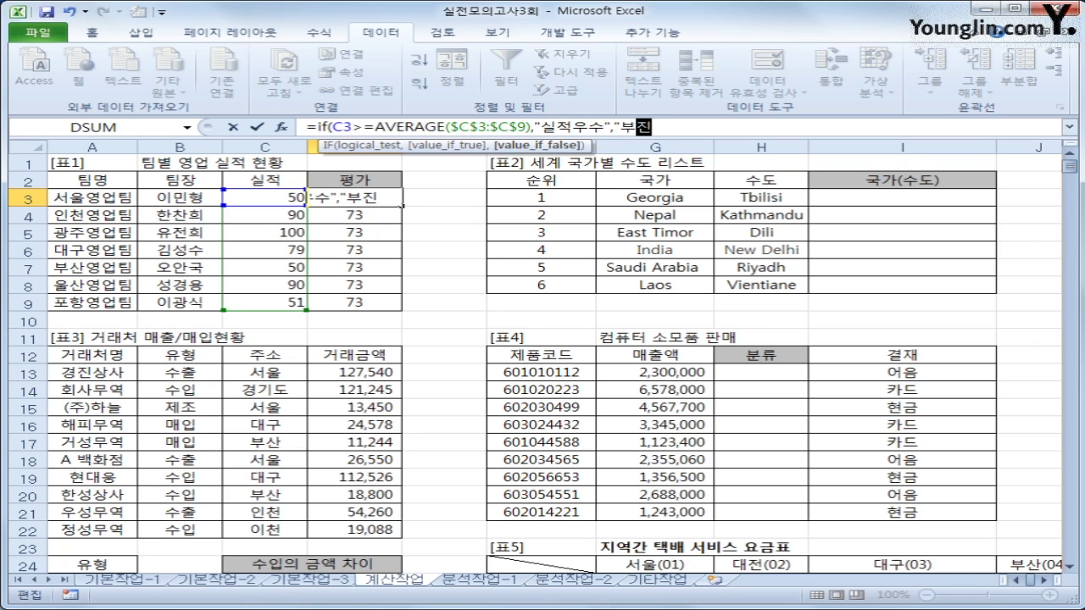
{"action": "type", "text": "\")"}
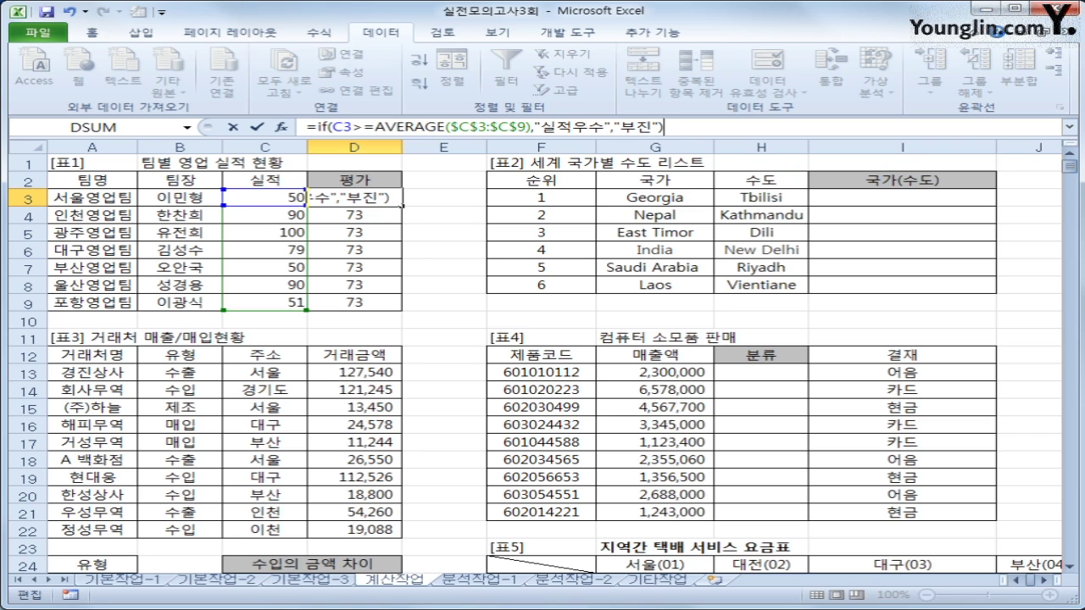
{"action": "key", "text": "Return"}
{"action": "left_click", "coordinate": [392, 199]}
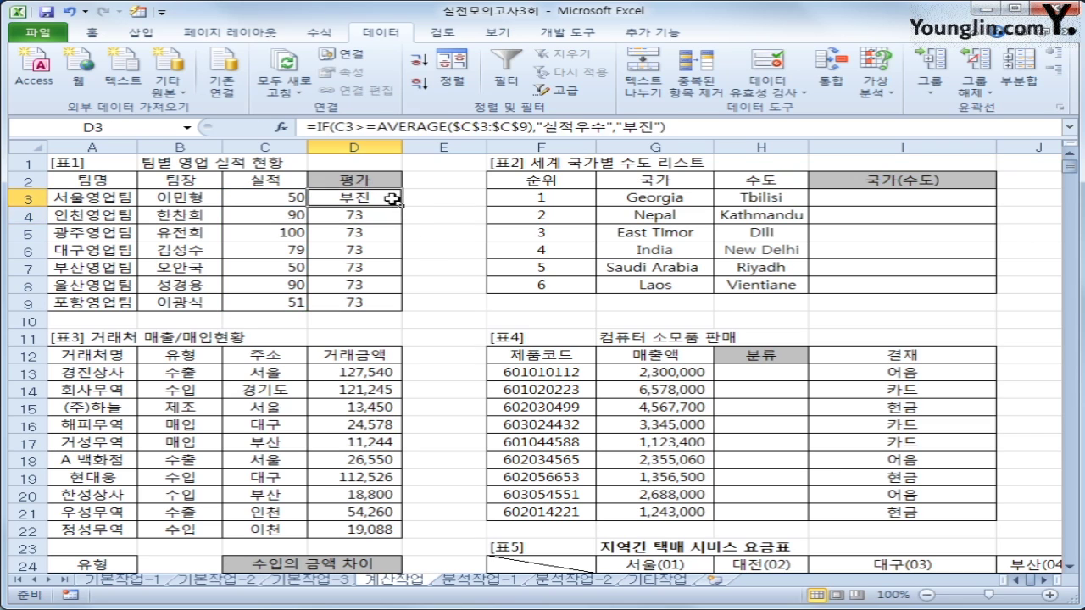
{"action": "left_click_drag", "start_coordinate": [402, 206], "coordinate": [405, 318]}
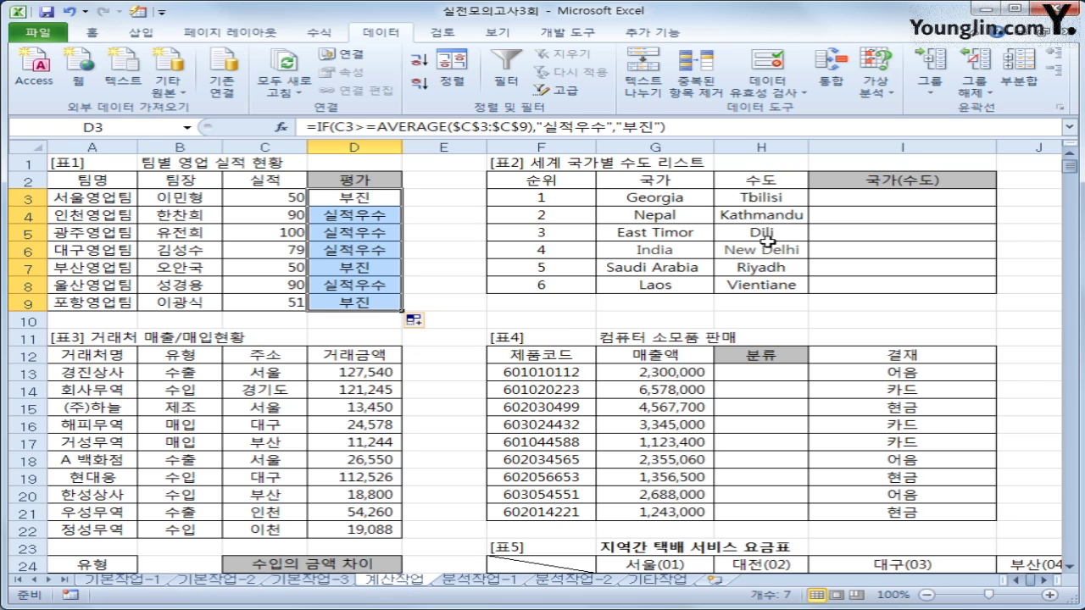
Step: In I3, the first 국가(수도) cell of 표2, begin the formula =UPPER(G3)&"("&
{"action": "left_click", "coordinate": [888, 196]}
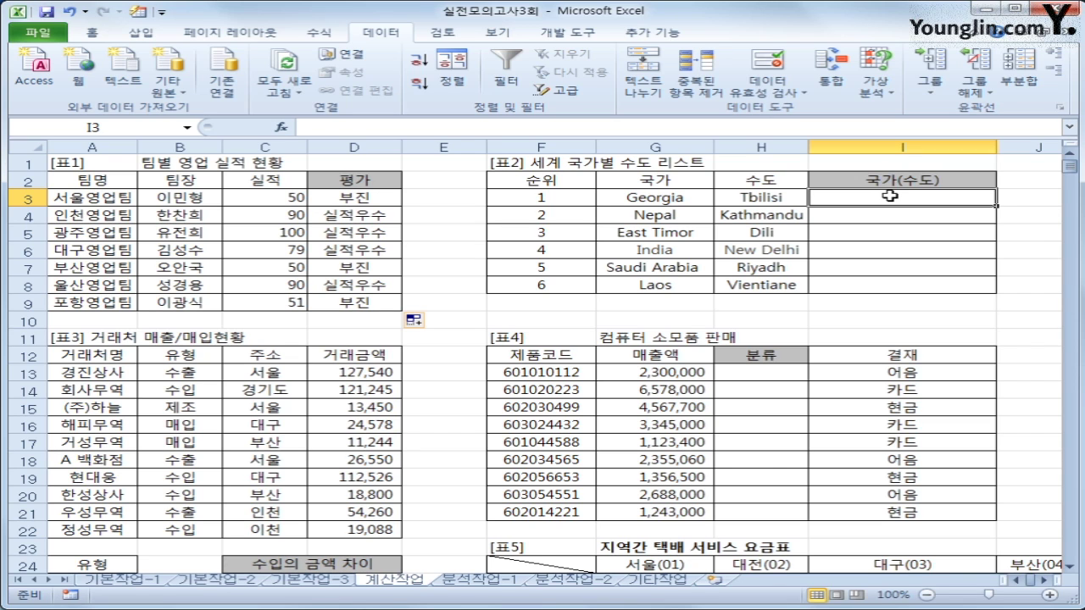
{"action": "type", "text": "="}
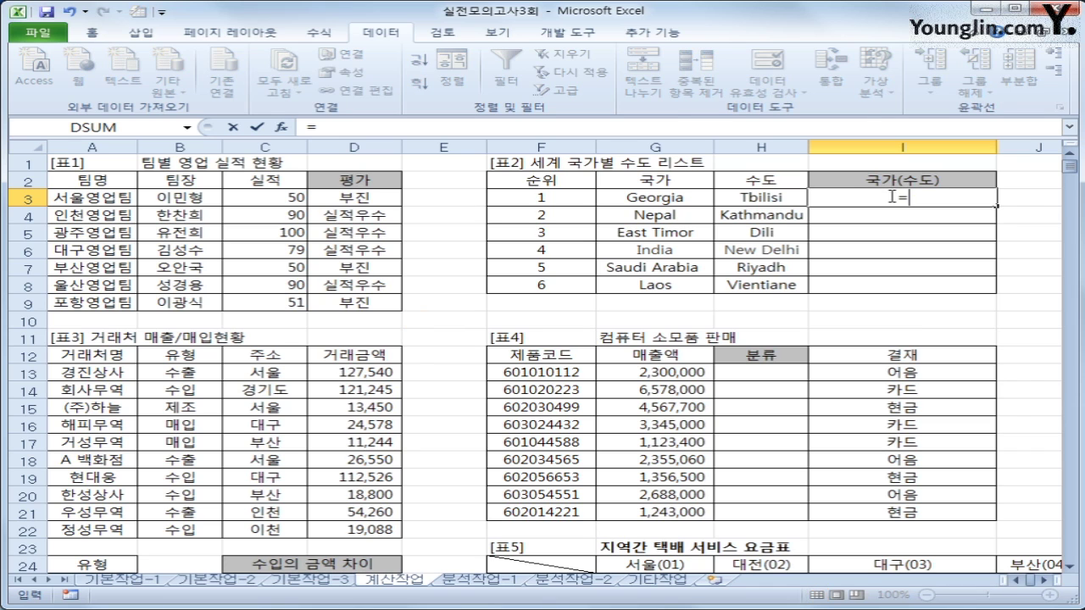
{"action": "type", "text": "upp"}
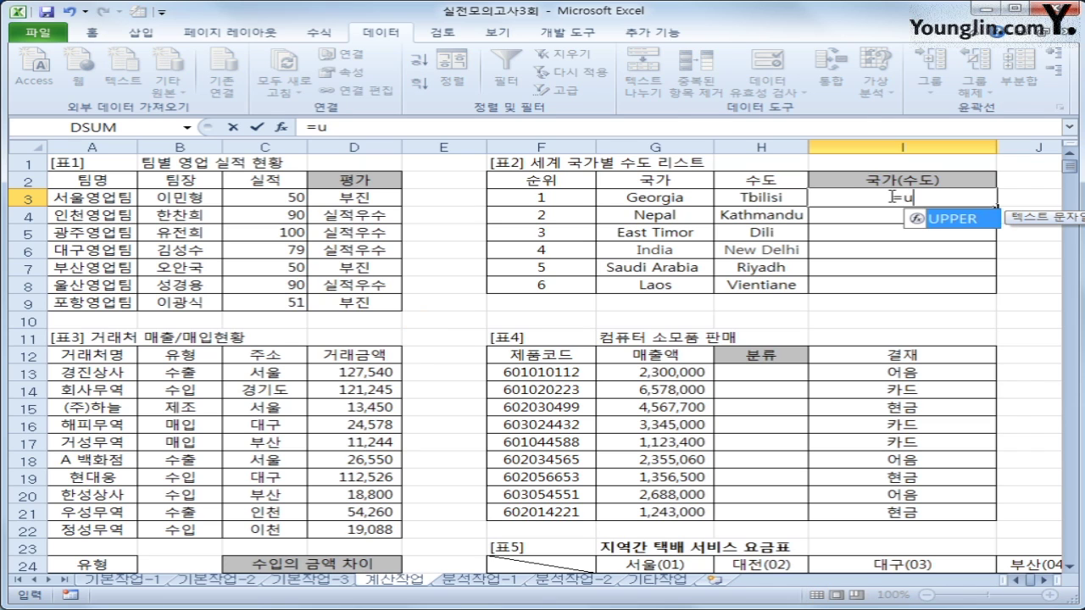
{"action": "key", "text": "Tab"}
{"action": "key", "text": "Left"}
{"action": "key", "text": "Left"}
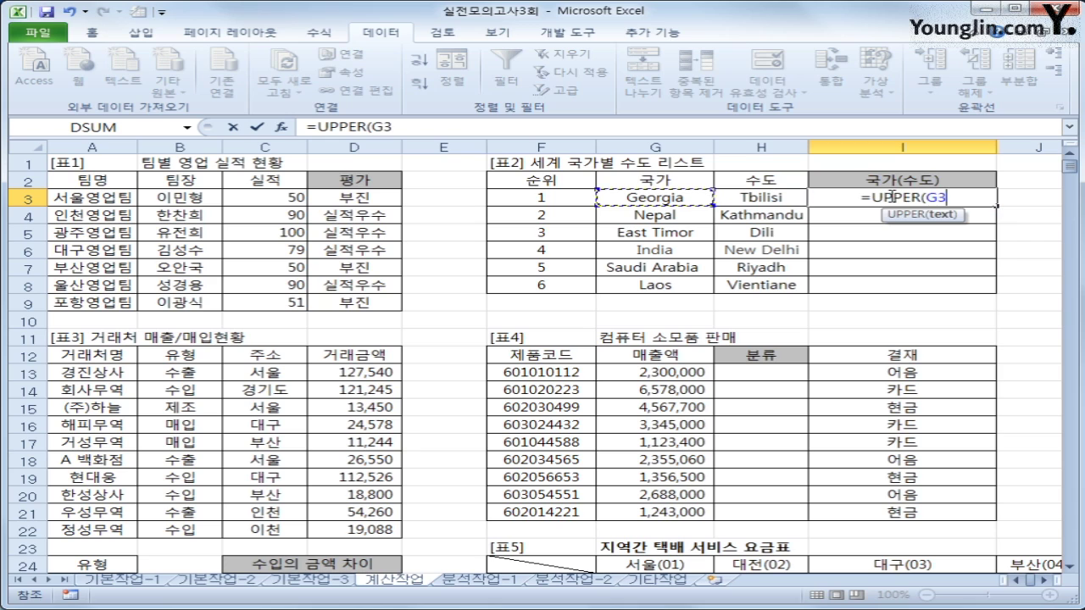
{"action": "type", "text": ")"}
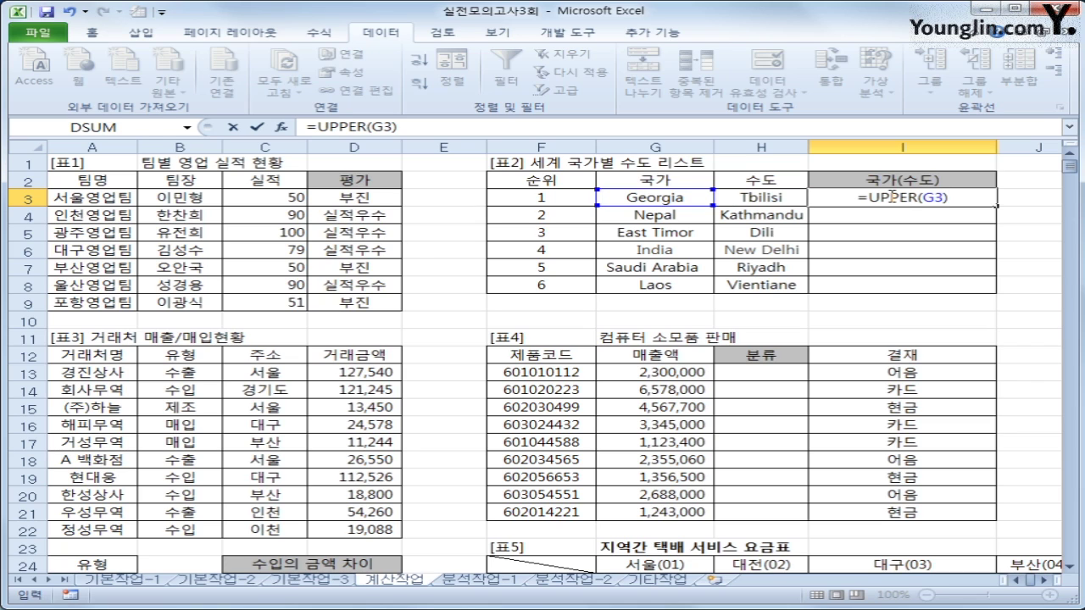
{"action": "type", "text": "&"}
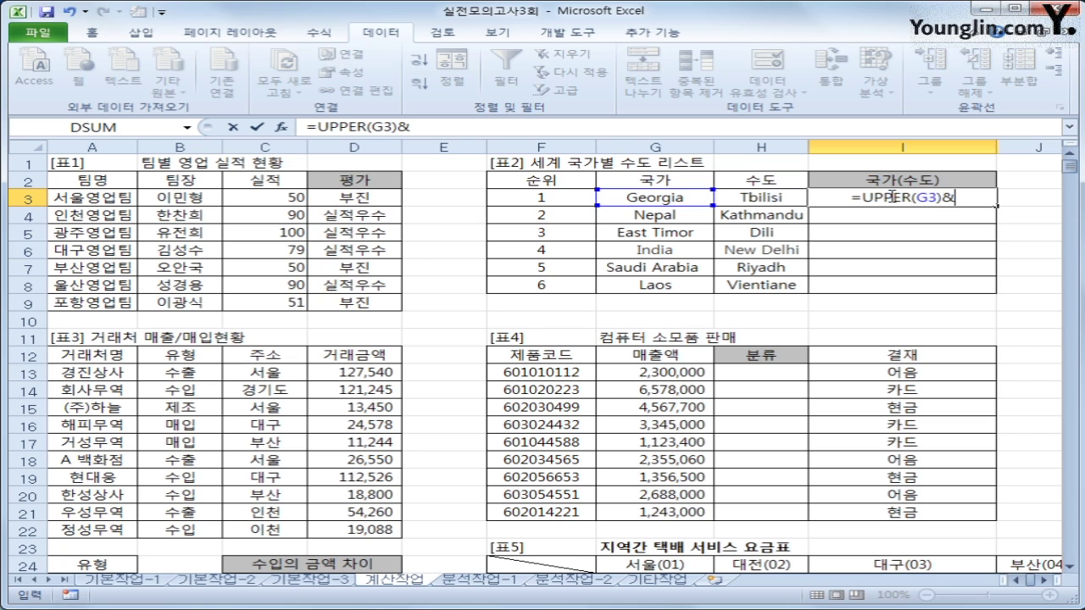
{"action": "type", "text": "\""}
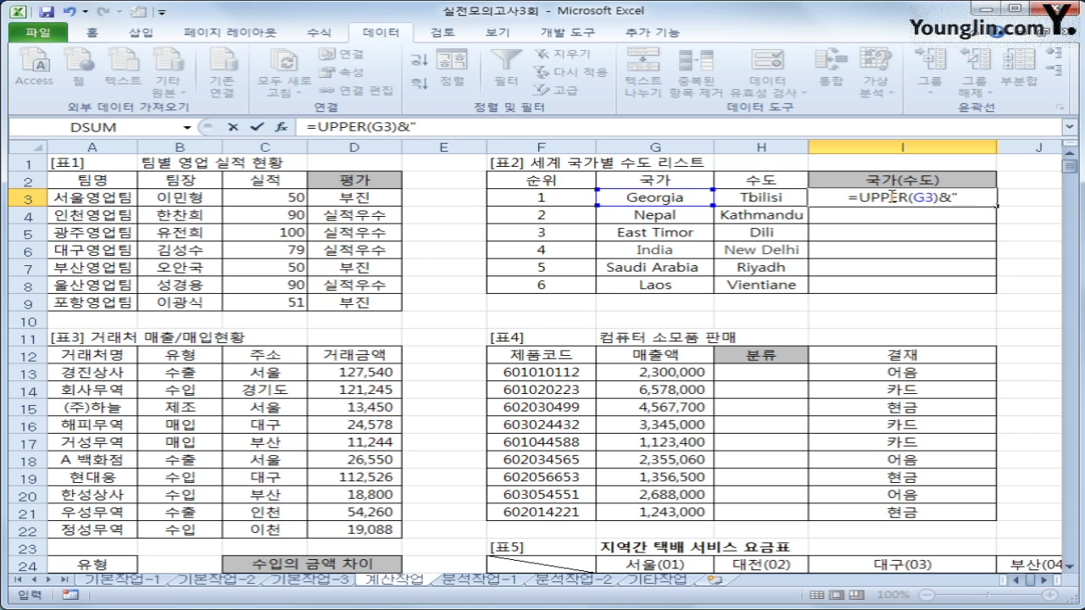
{"action": "type", "text": "("}
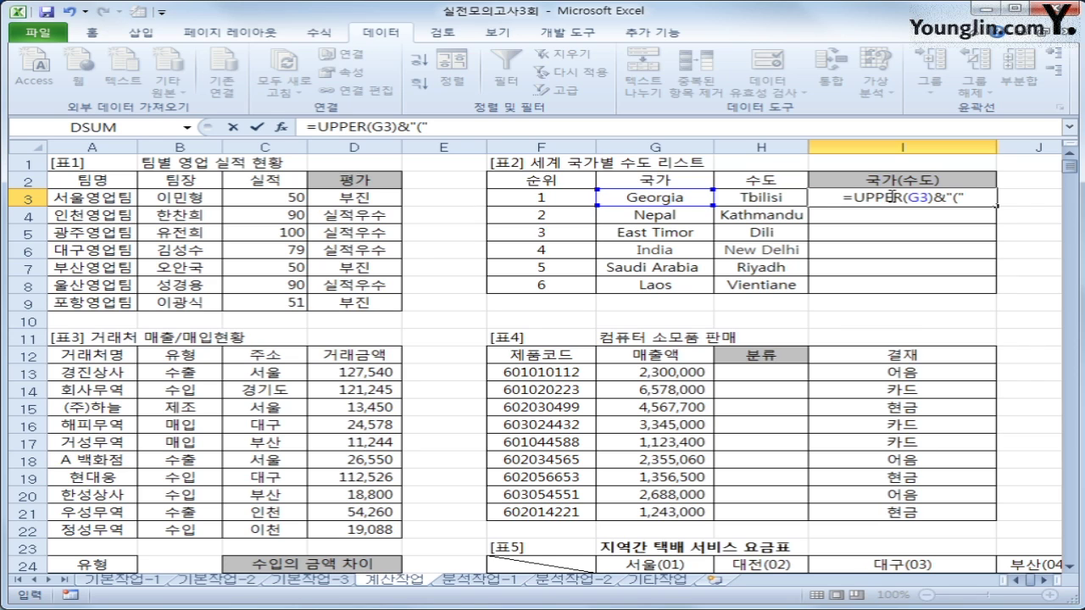
{"action": "type", "text": "\"&"}
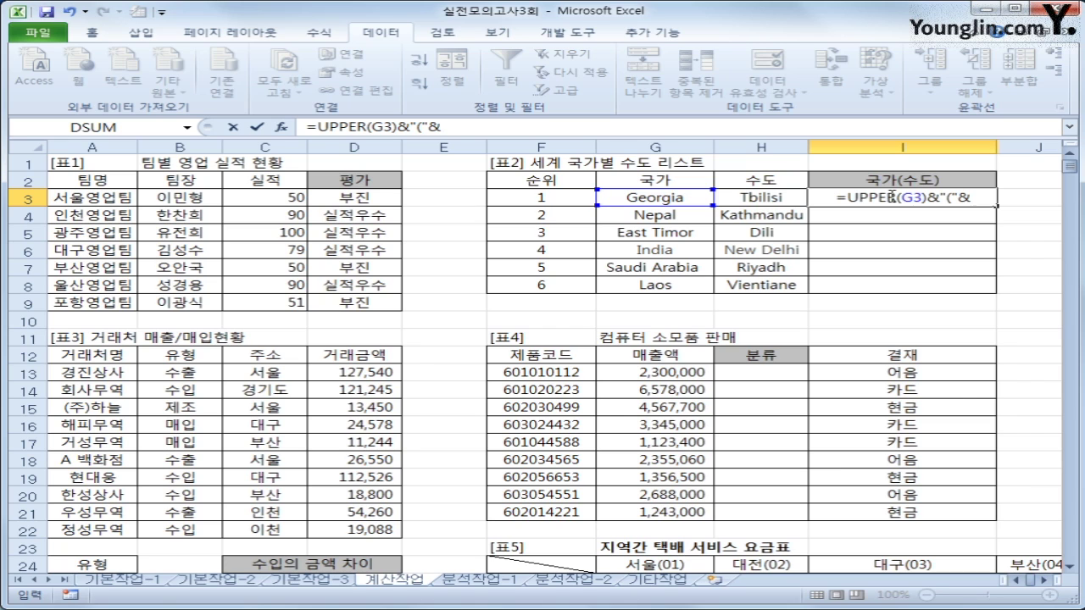
Step: Complete I3's formula with PROPER(H3)&")" and fill it down to I8
{"action": "type", "text": "pro"}
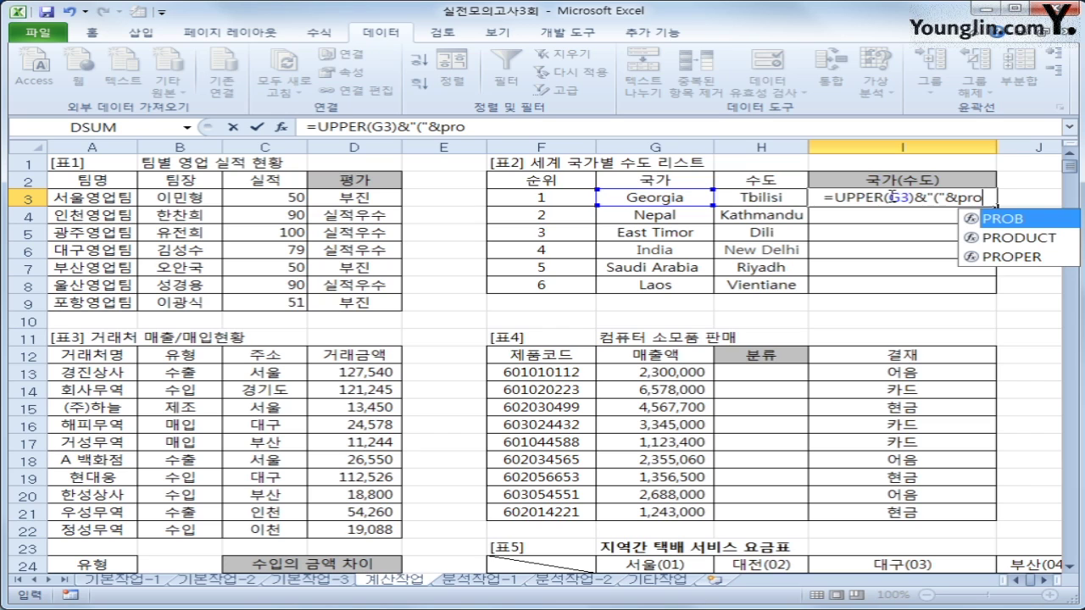
{"action": "key", "text": "Down"}
{"action": "key", "text": "Down"}
{"action": "key", "text": "Tab"}
{"action": "key", "text": "Left"}
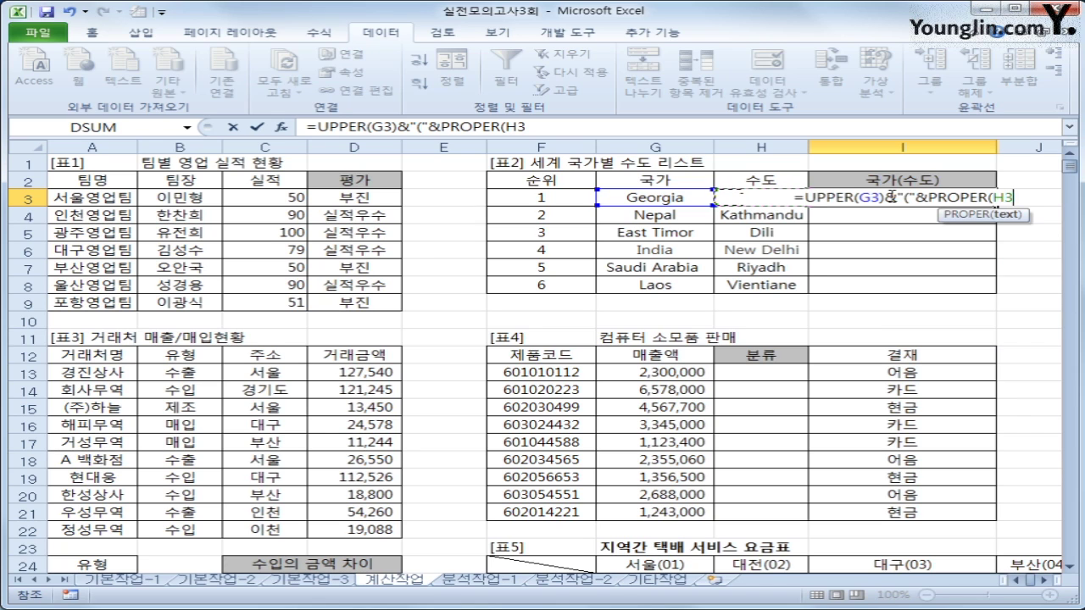
{"action": "type", "text": ")"}
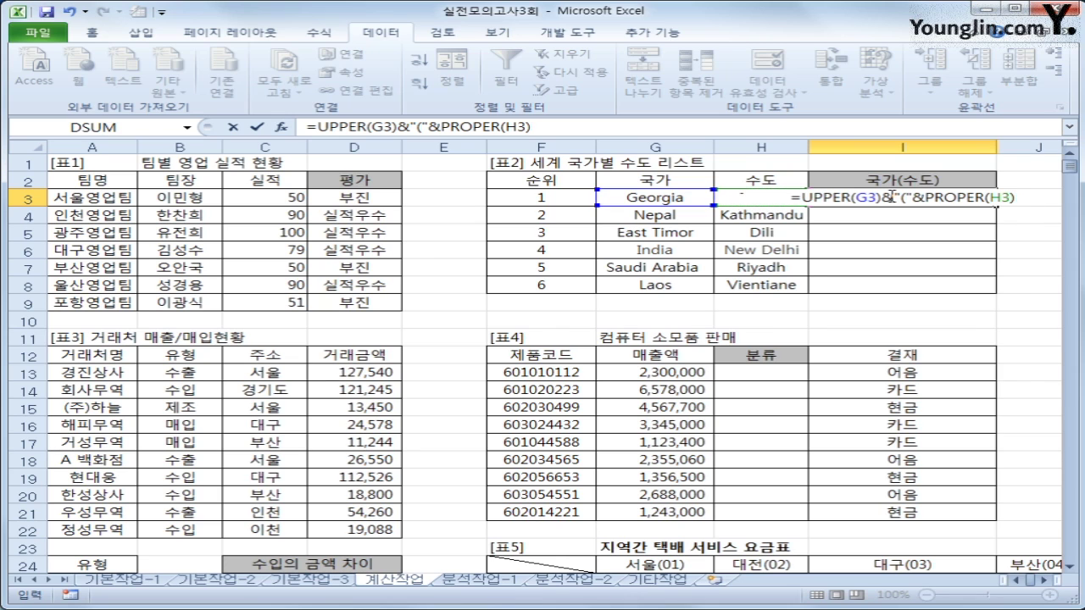
{"action": "type", "text": "&\")\""}
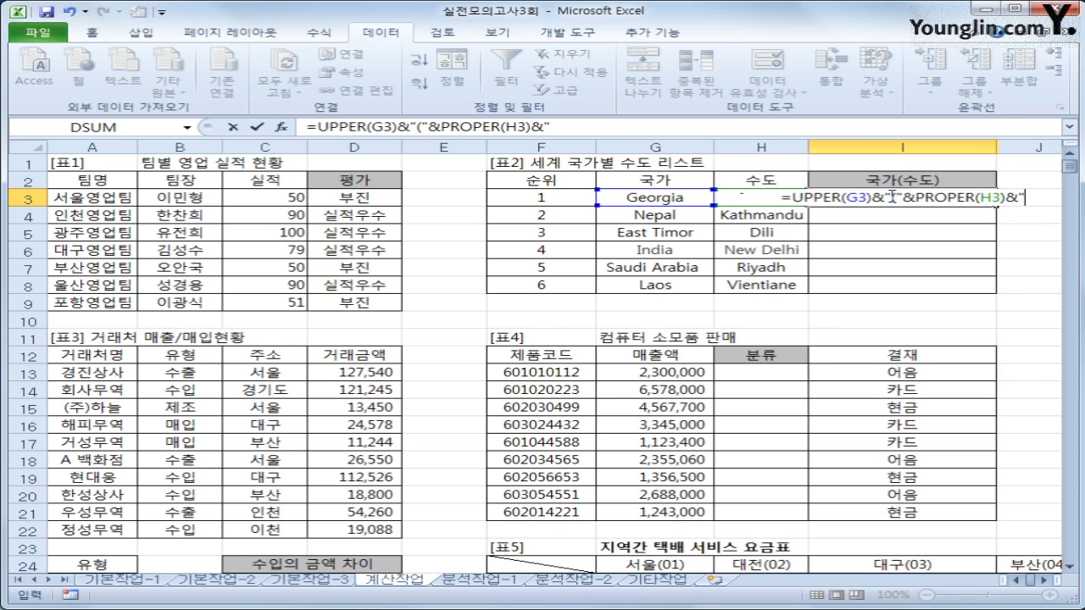
{"action": "key", "text": "Return"}
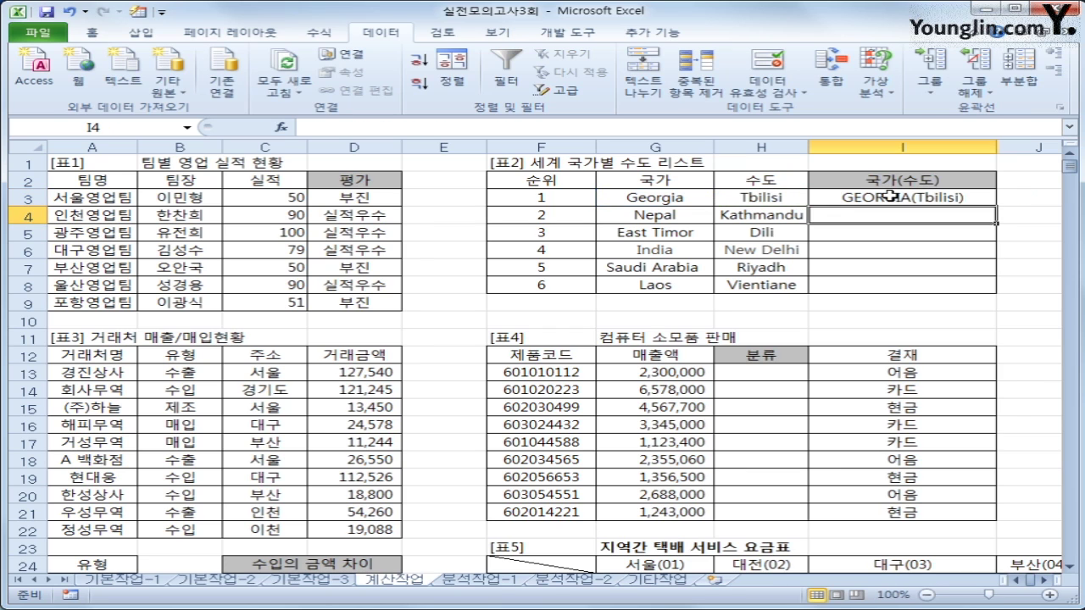
{"action": "left_click", "coordinate": [888, 196]}
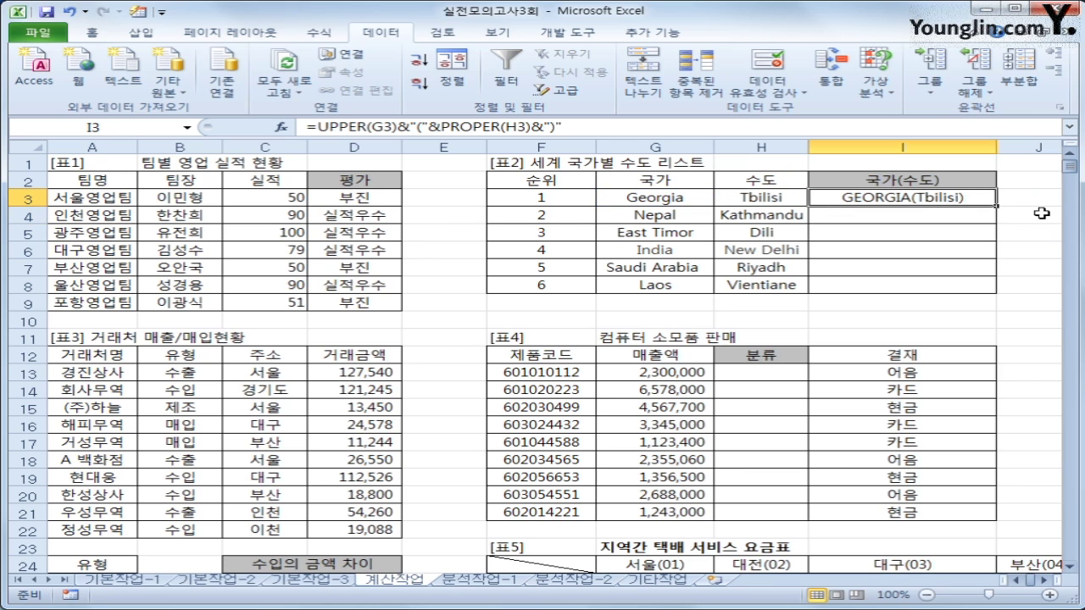
{"action": "left_click_drag", "start_coordinate": [997, 206], "coordinate": [990, 283]}
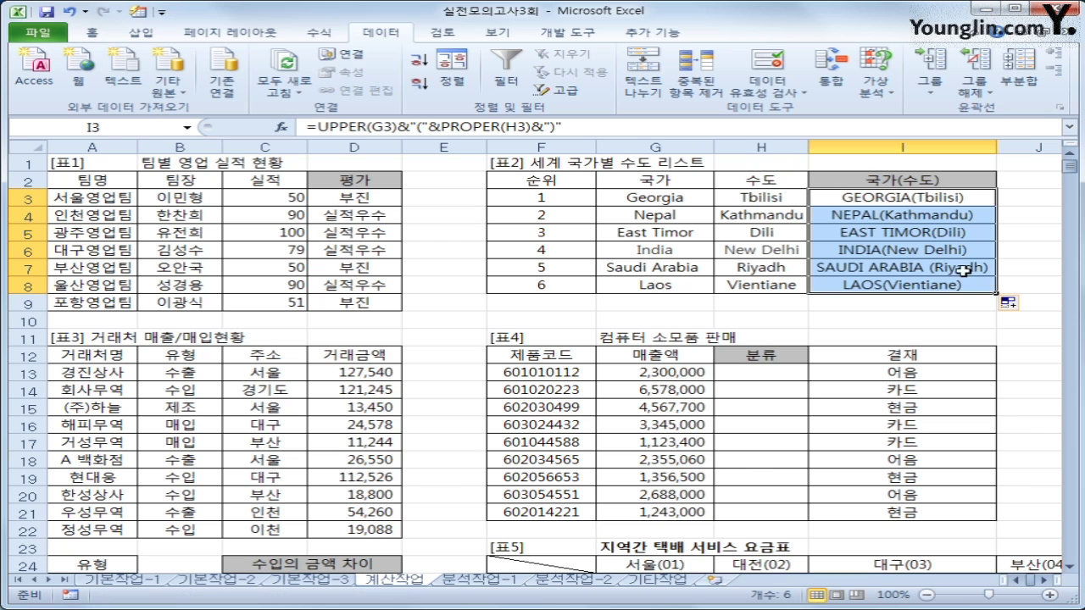
Step: In C25, the 수입의 금액 차이 cell of 표3, start a formula with the database function DMAX
{"action": "scroll", "coordinate": [473, 464], "scroll_direction": "down", "scroll_amount": 2}
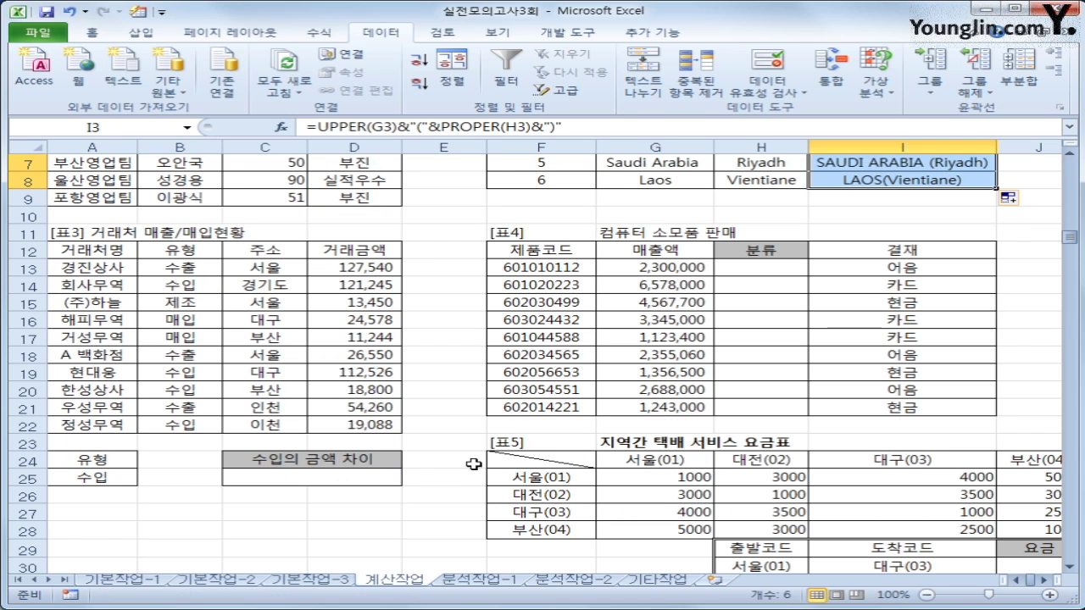
{"action": "left_click", "coordinate": [388, 479]}
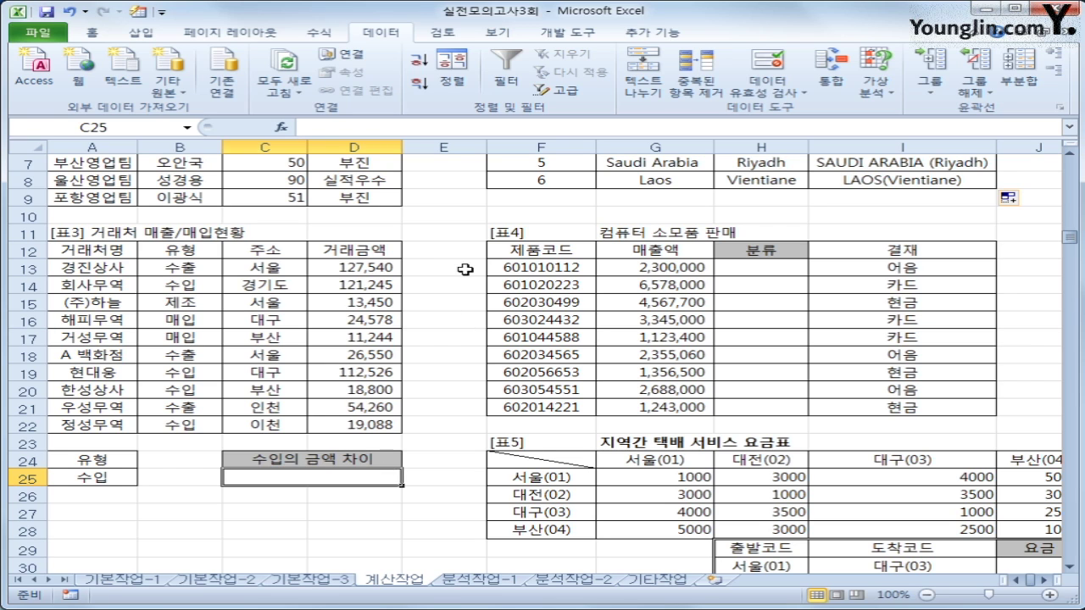
{"action": "left_click", "coordinate": [281, 127]}
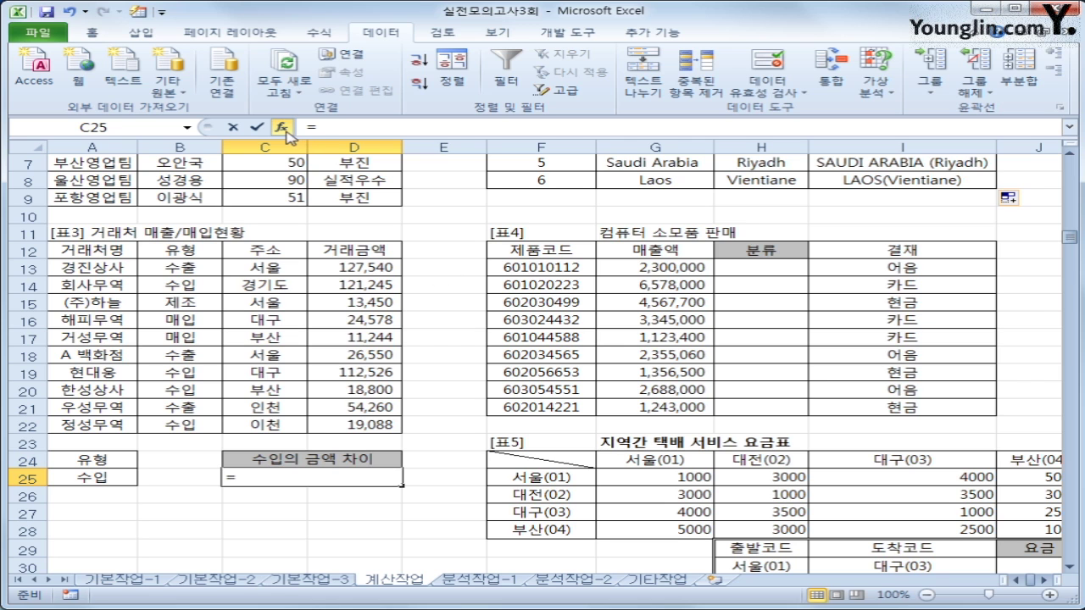
{"action": "left_click", "coordinate": [640, 238]}
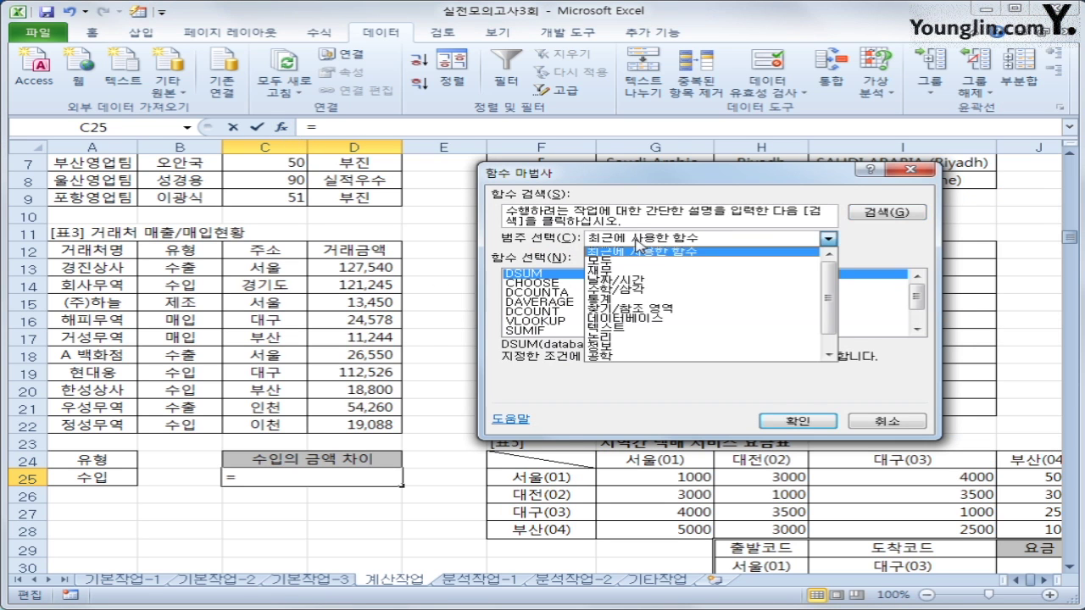
{"action": "left_click", "coordinate": [646, 325]}
{"action": "left_click", "coordinate": [584, 312]}
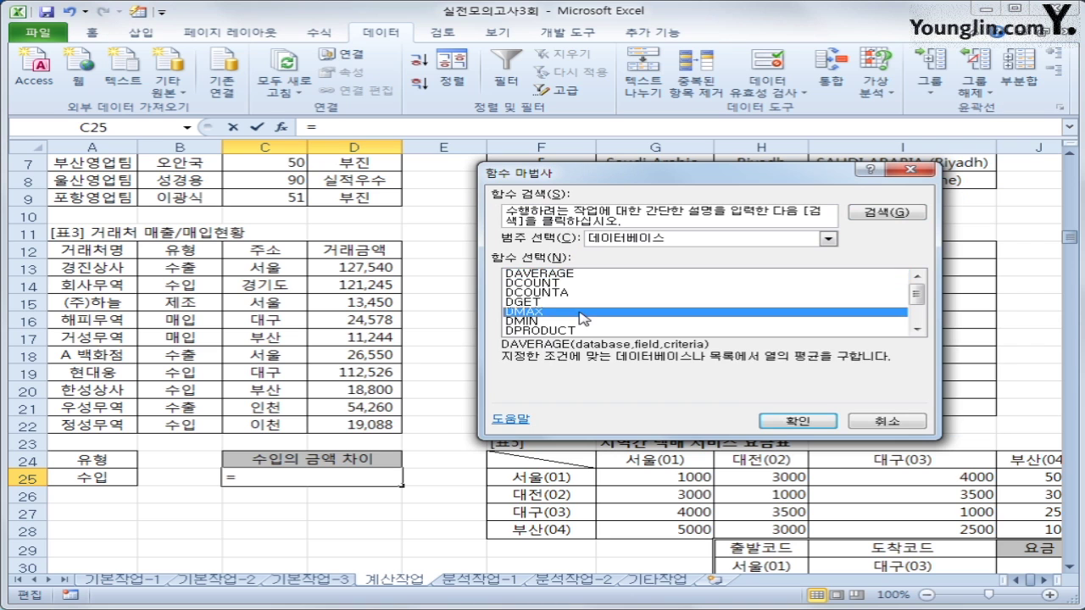
{"action": "left_click", "coordinate": [792, 420]}
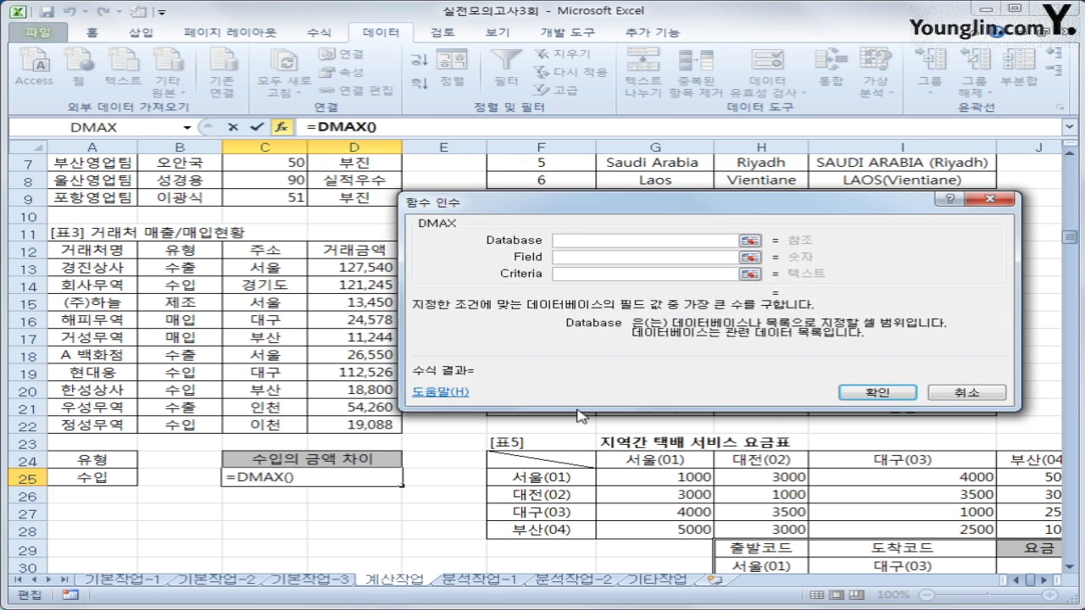
Step: Set DMAX's database to A12:D22, its field to D12 and its criteria to A24:A25
{"action": "left_click_drag", "start_coordinate": [110, 248], "coordinate": [399, 426]}
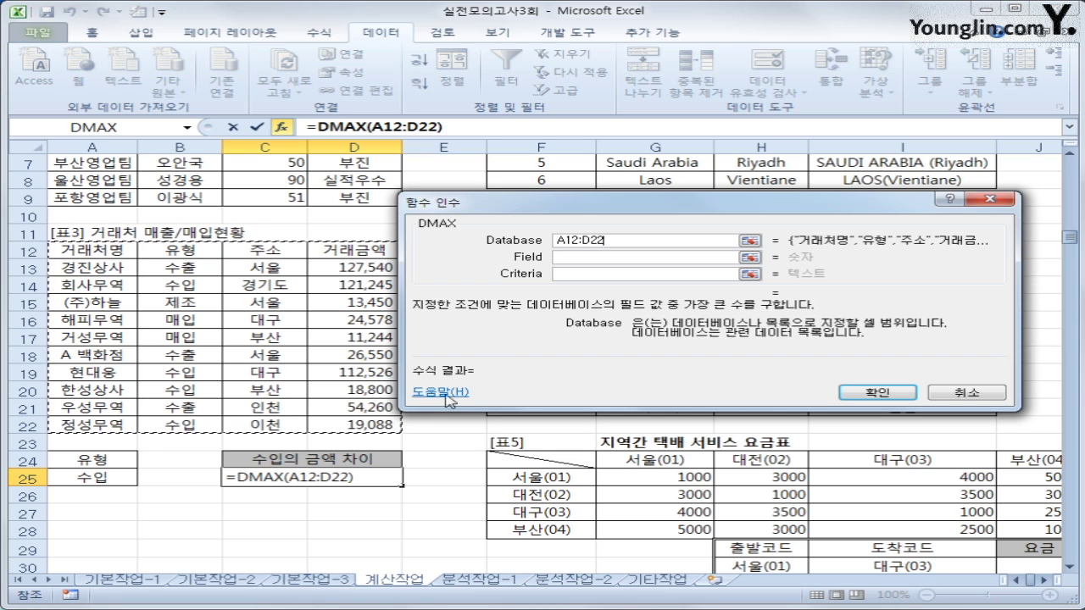
{"action": "left_click", "coordinate": [604, 257]}
{"action": "left_click", "coordinate": [363, 253]}
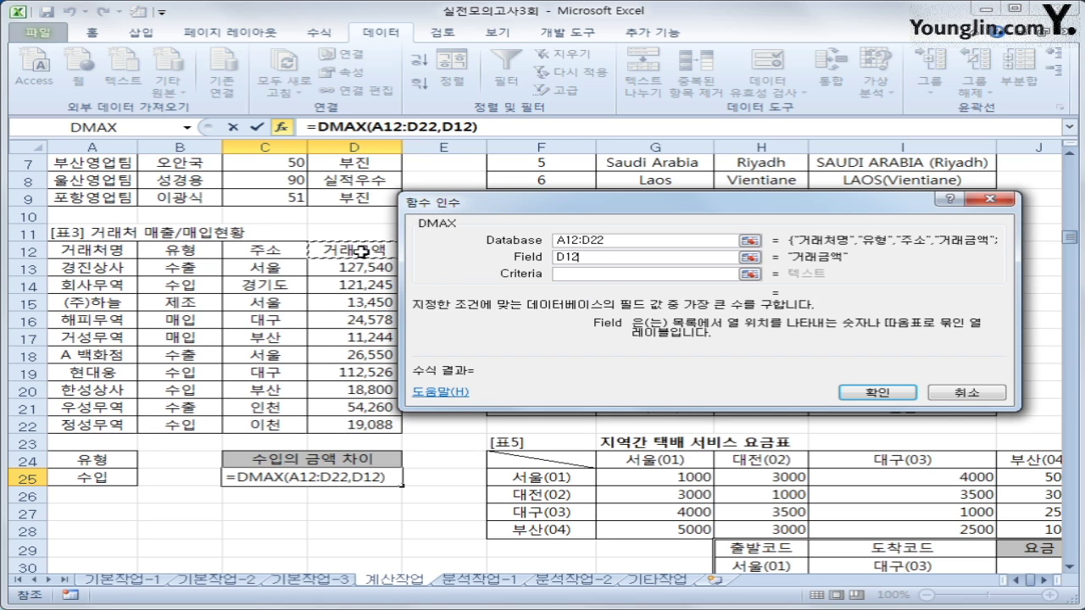
{"action": "left_click", "coordinate": [574, 273]}
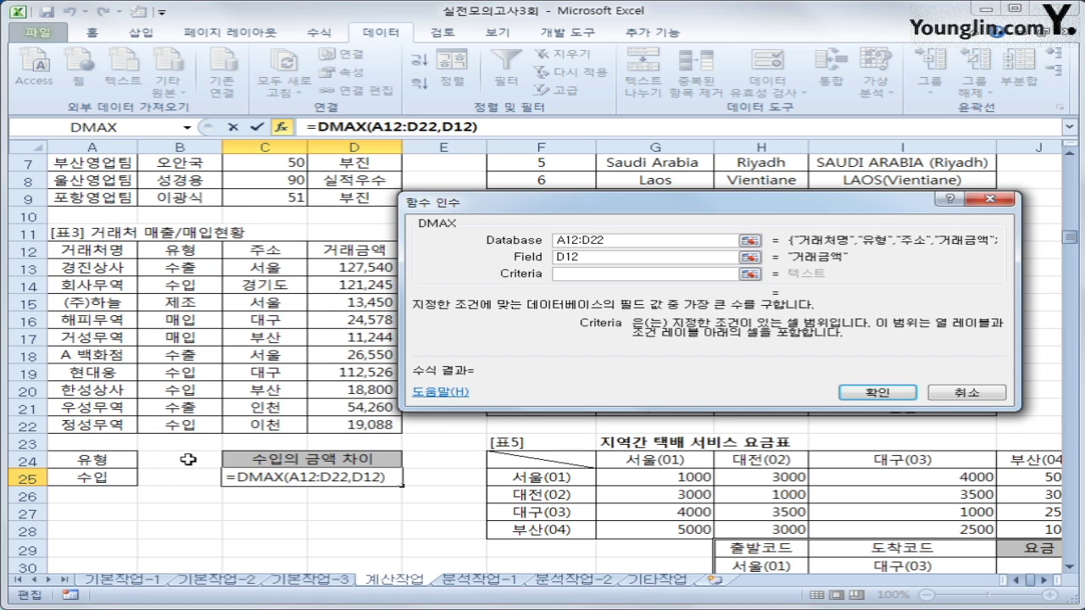
{"action": "left_click_drag", "start_coordinate": [111, 463], "coordinate": [111, 474]}
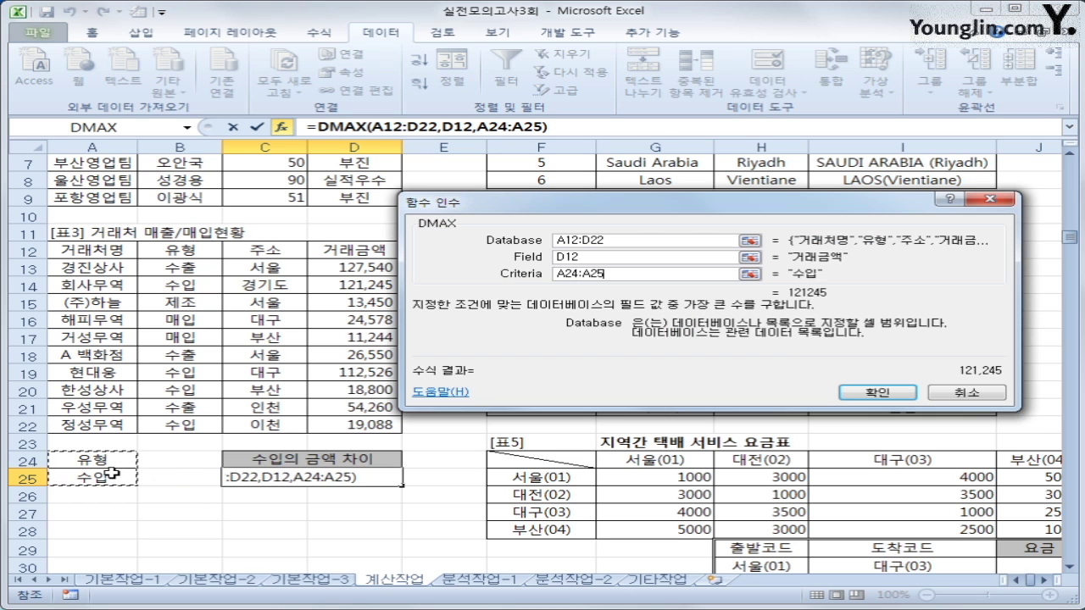
{"action": "left_click", "coordinate": [878, 393]}
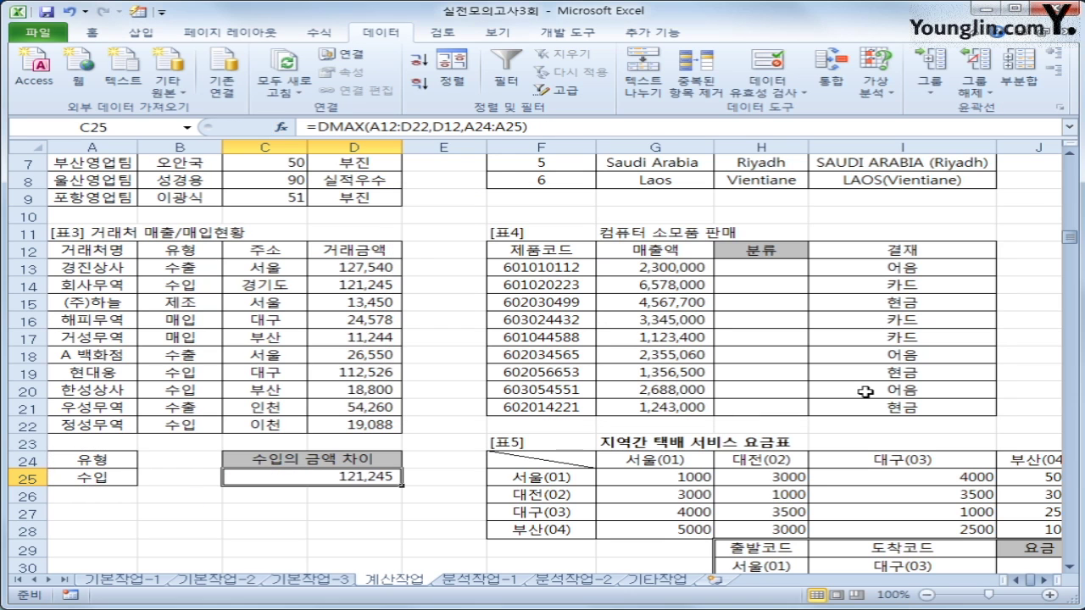
Step: Append a minus sign to C25's DMAX formula and insert the database function DMIN after it
{"action": "left_click", "coordinate": [566, 129]}
{"action": "type", "text": "-"}
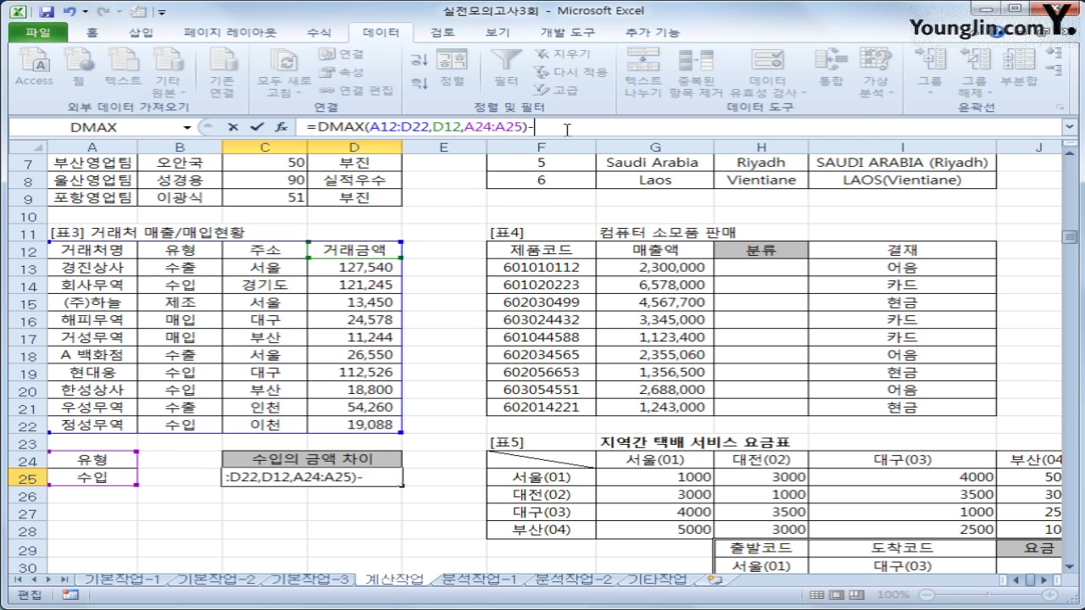
{"action": "left_click", "coordinate": [282, 128]}
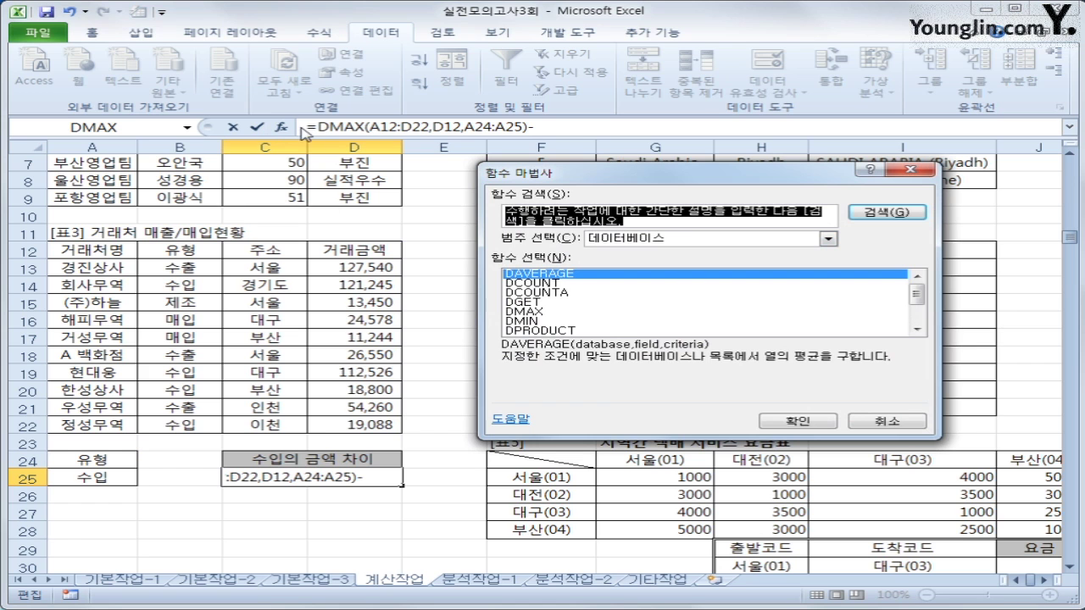
{"action": "left_click", "coordinate": [585, 321]}
{"action": "left_click", "coordinate": [801, 422]}
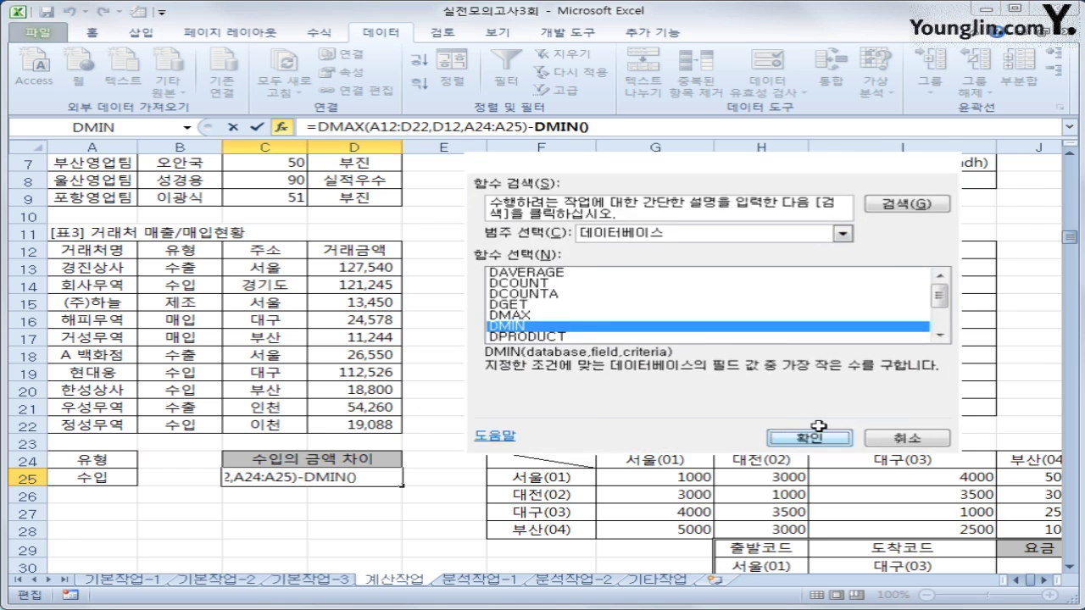
Step: Give DMIN the database A12:D22, field D12 and criteria A24:A25 to finish the subtraction
{"action": "left_click_drag", "start_coordinate": [127, 251], "coordinate": [352, 428]}
{"action": "key", "text": "Tab"}
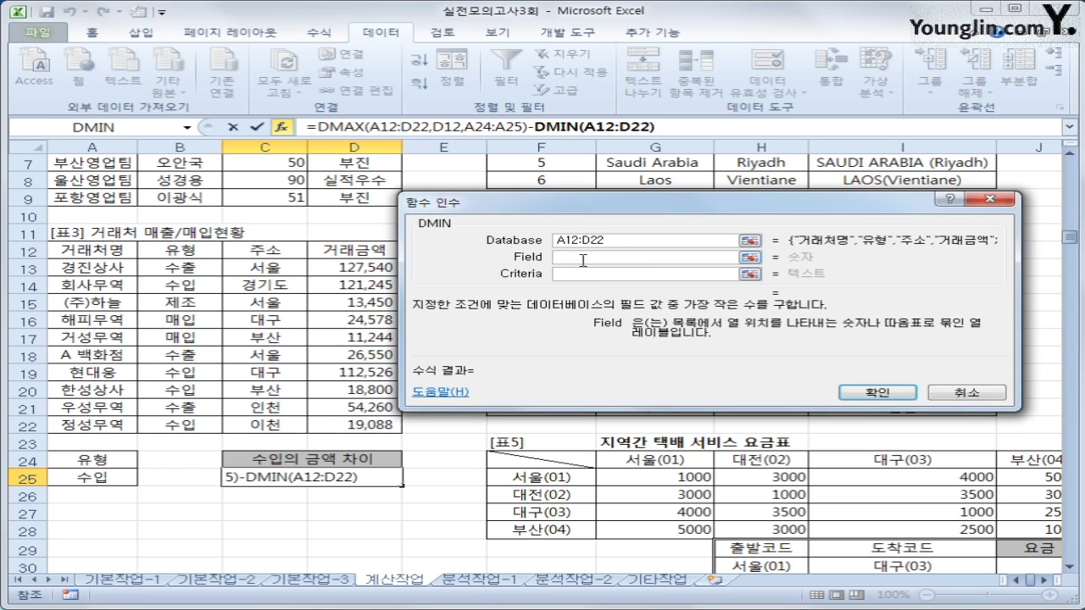
{"action": "left_click", "coordinate": [365, 250]}
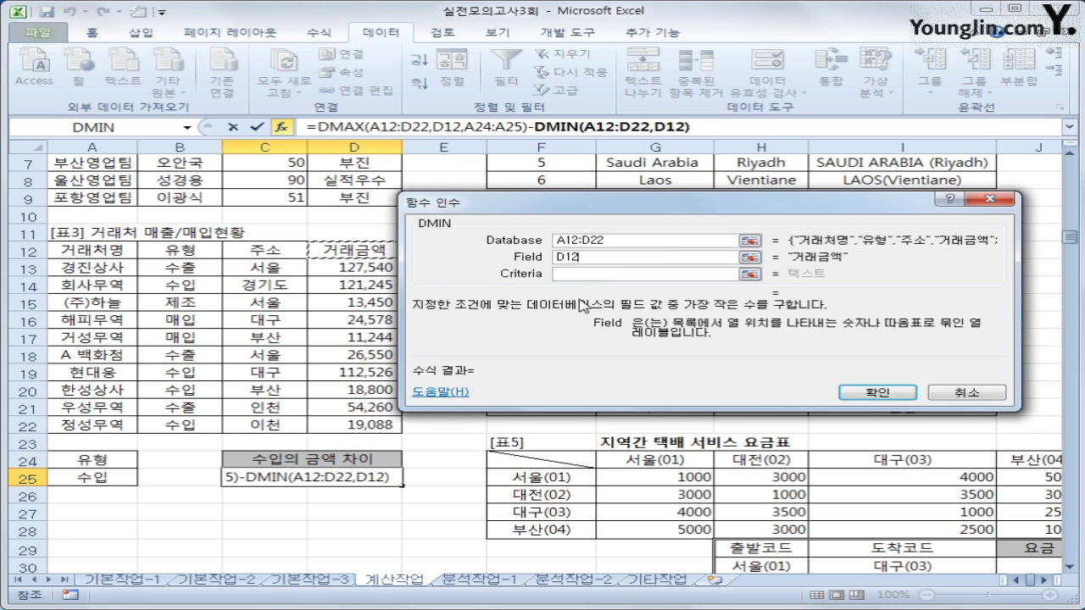
{"action": "left_click", "coordinate": [581, 273]}
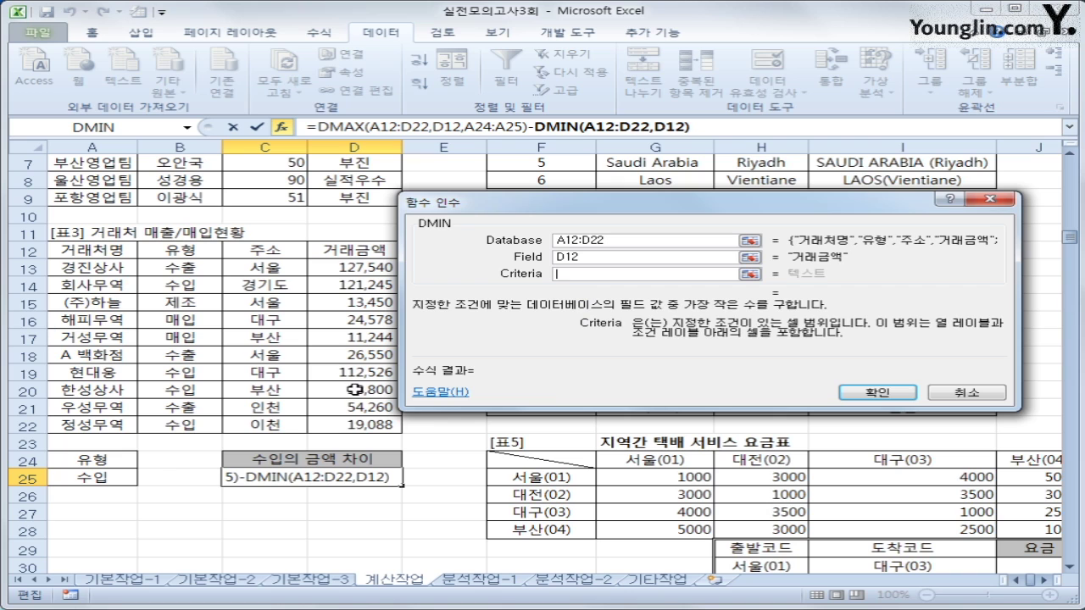
{"action": "left_click_drag", "start_coordinate": [100, 462], "coordinate": [105, 483]}
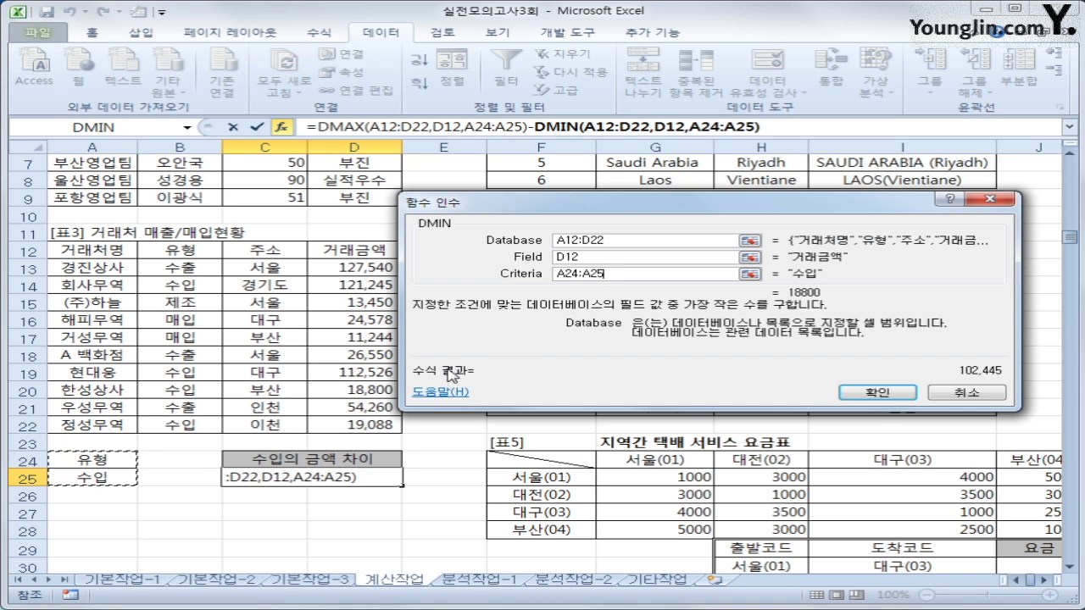
{"action": "left_click", "coordinate": [877, 391]}
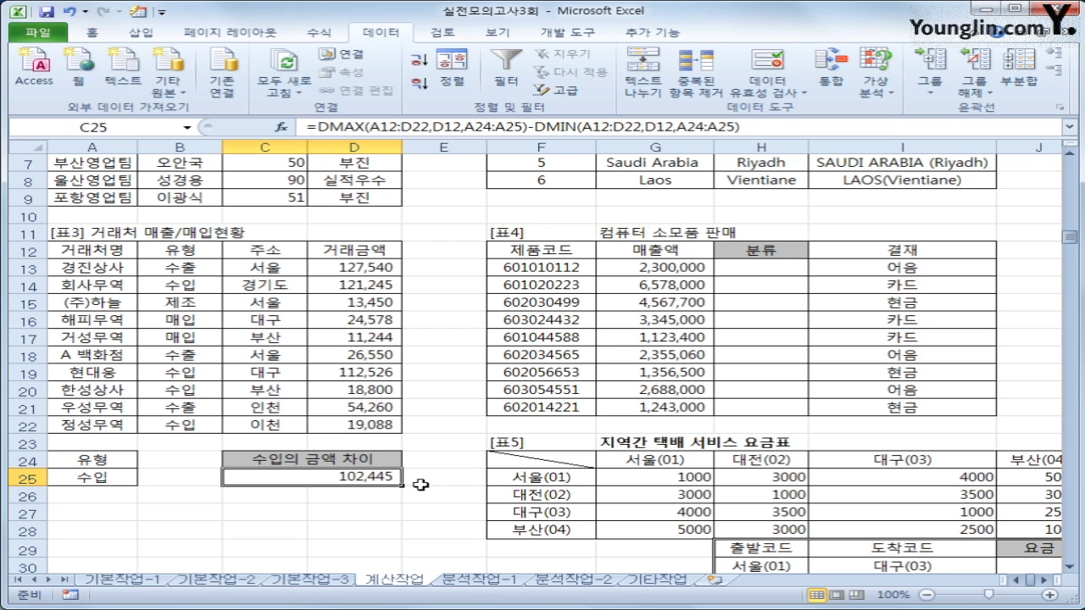
Step: Wrap C25's whole DMAX-DMIN formula in ROUNDDOWN with -2 as the number of digits
{"action": "left_click", "coordinate": [323, 129]}
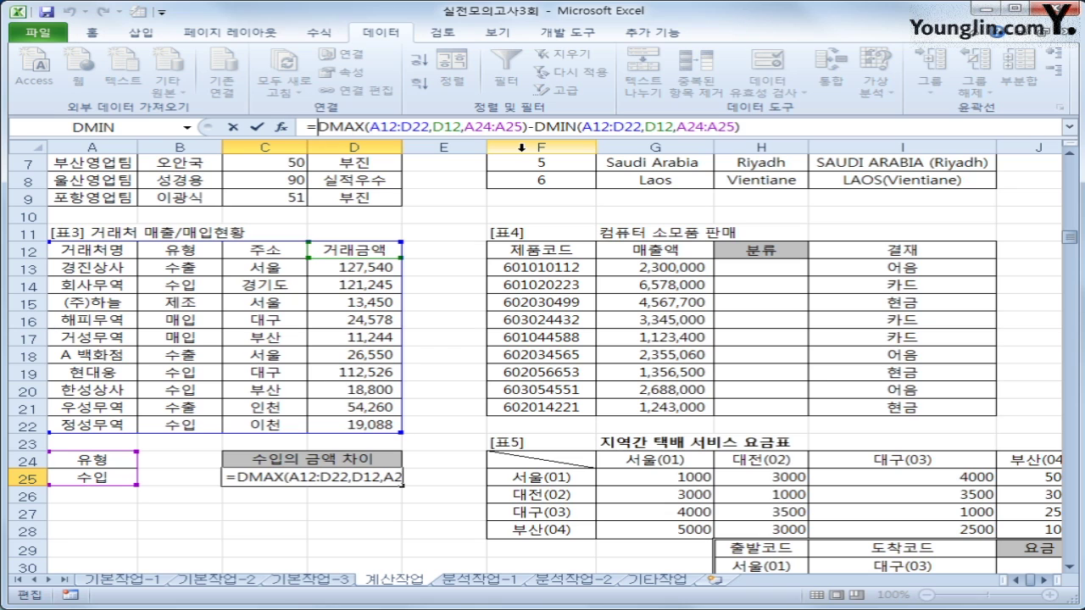
{"action": "type", "text": "ㄱ"}
{"action": "key", "text": "BackSpace"}
{"action": "type", "text": "rou"}
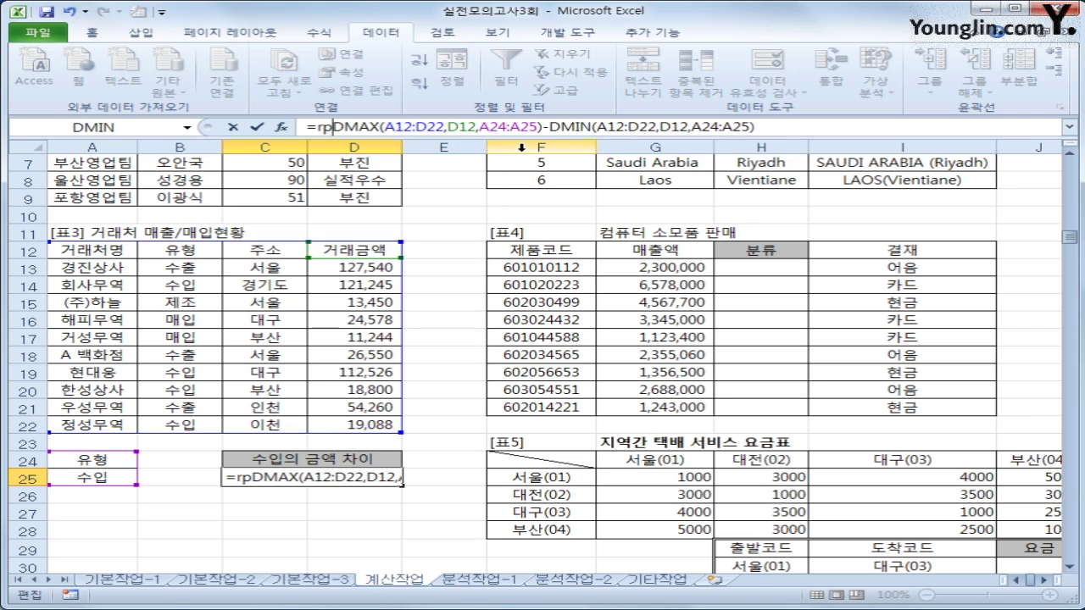
{"action": "type", "text": "n"}
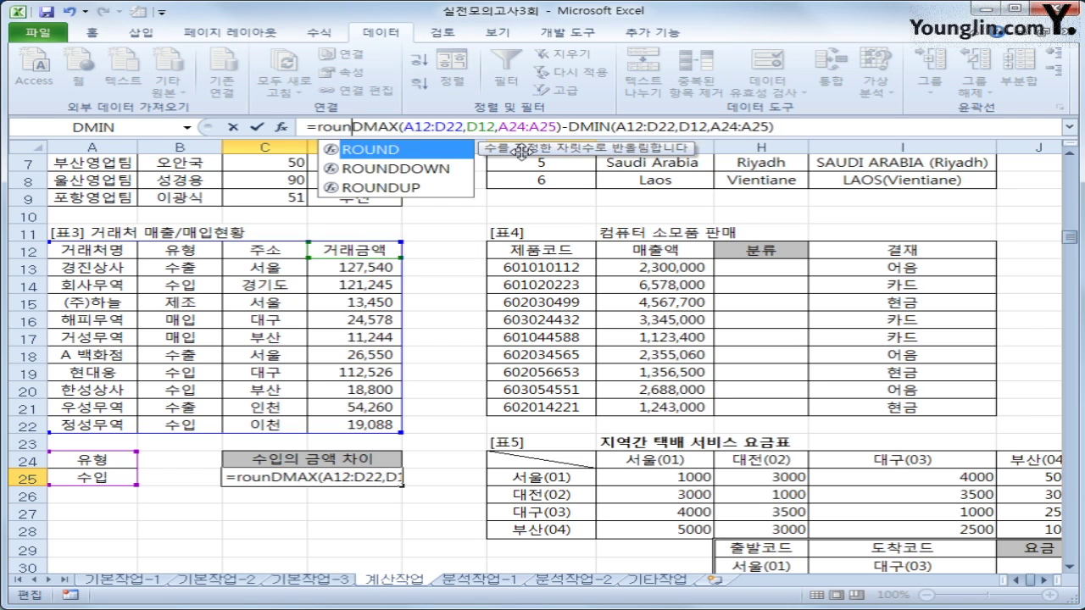
{"action": "key", "text": "Down"}
{"action": "key", "text": "Tab"}
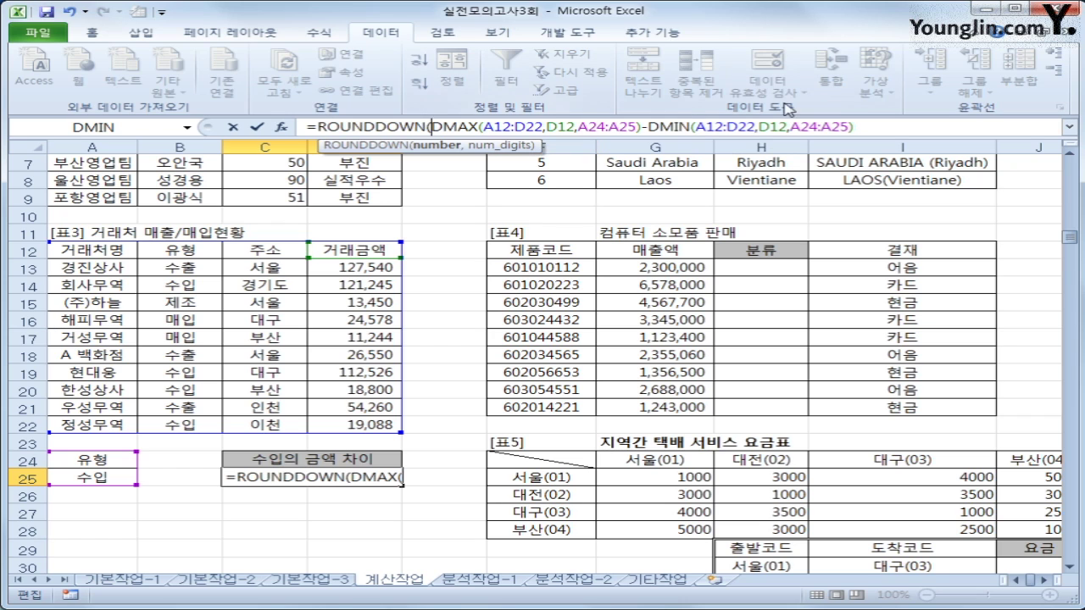
{"action": "left_click", "coordinate": [858, 125]}
{"action": "type", "text": ",-2)"}
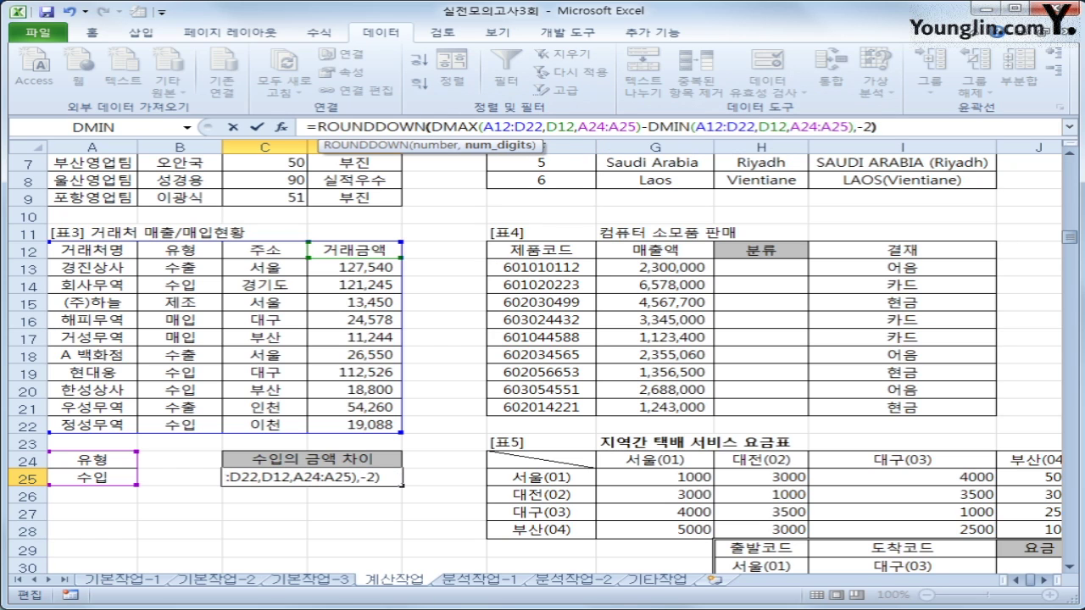
{"action": "key", "text": "Return"}
{"action": "key", "text": "Up"}
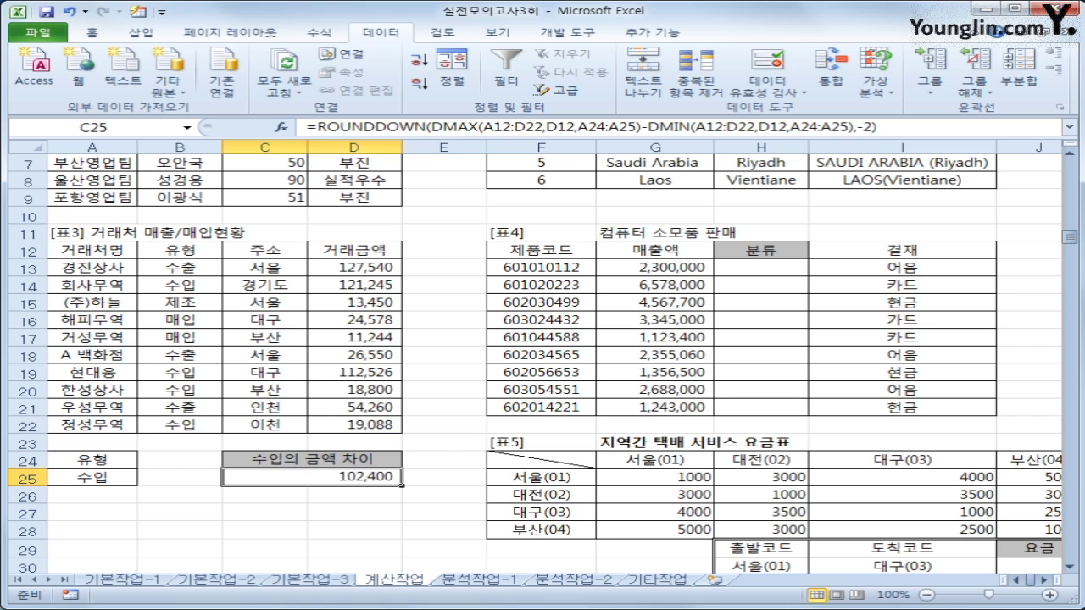
Step: In H13, the first 분류 cell of 표4, enter =MID(F13,5,1) and fill it down to H21
{"action": "left_click", "coordinate": [761, 267]}
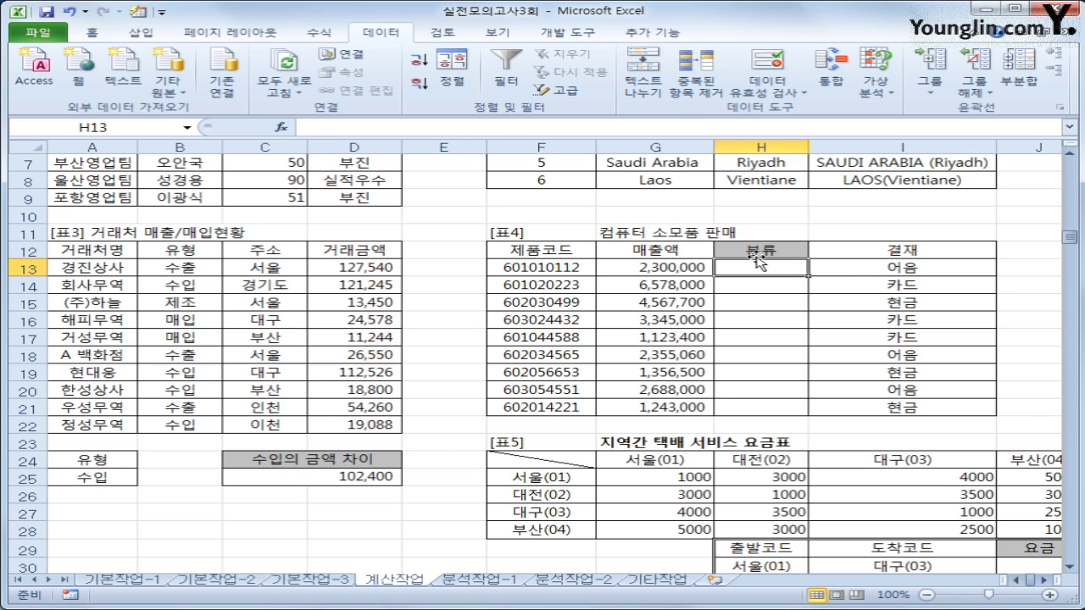
{"action": "left_click", "coordinate": [569, 267]}
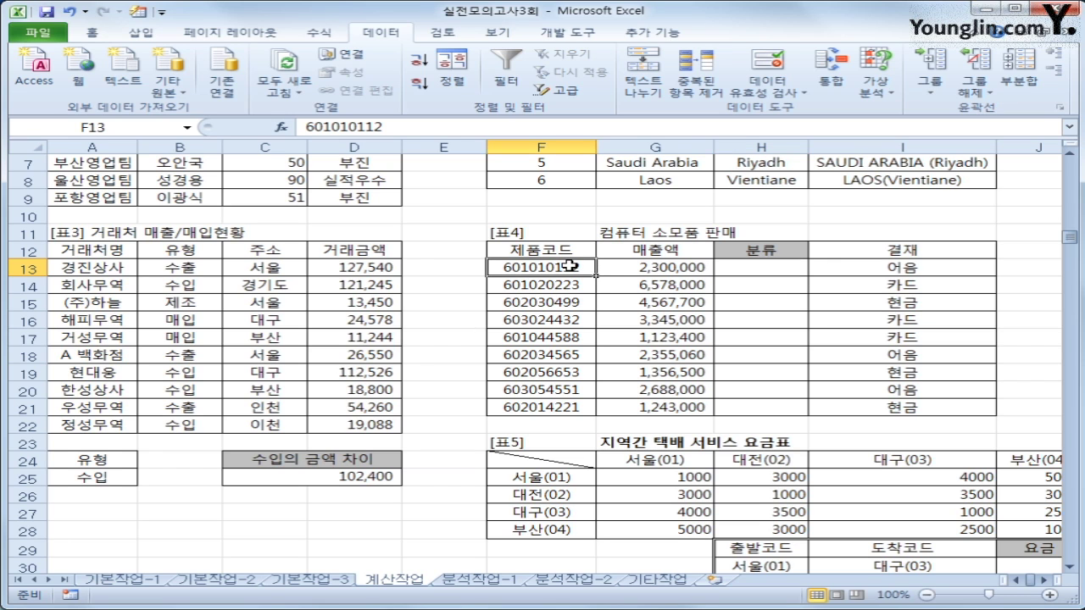
{"action": "left_click", "coordinate": [797, 268]}
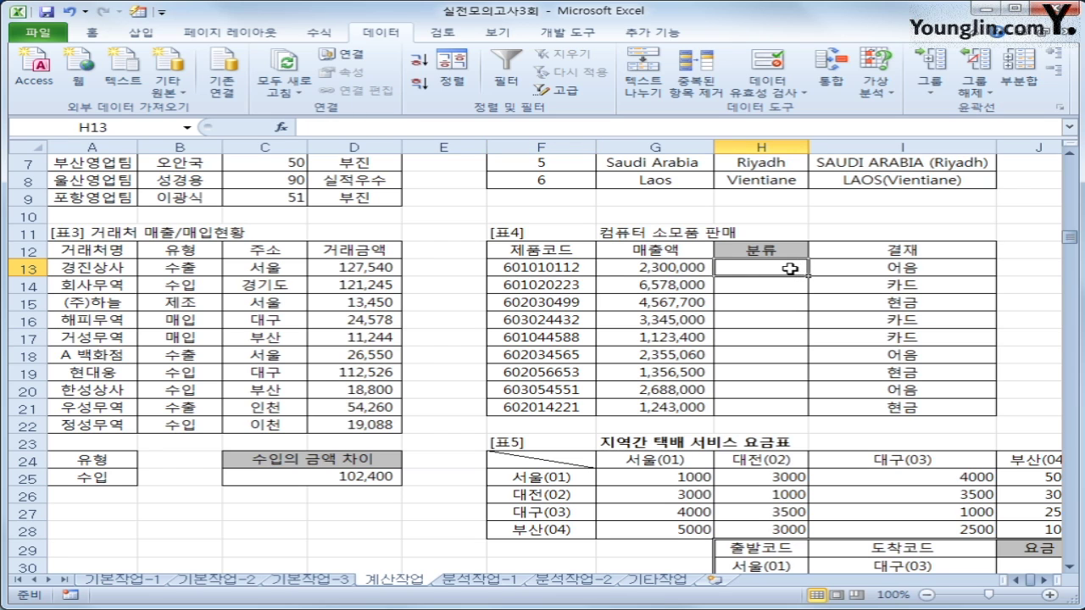
{"action": "type", "text": "=ㅡ"}
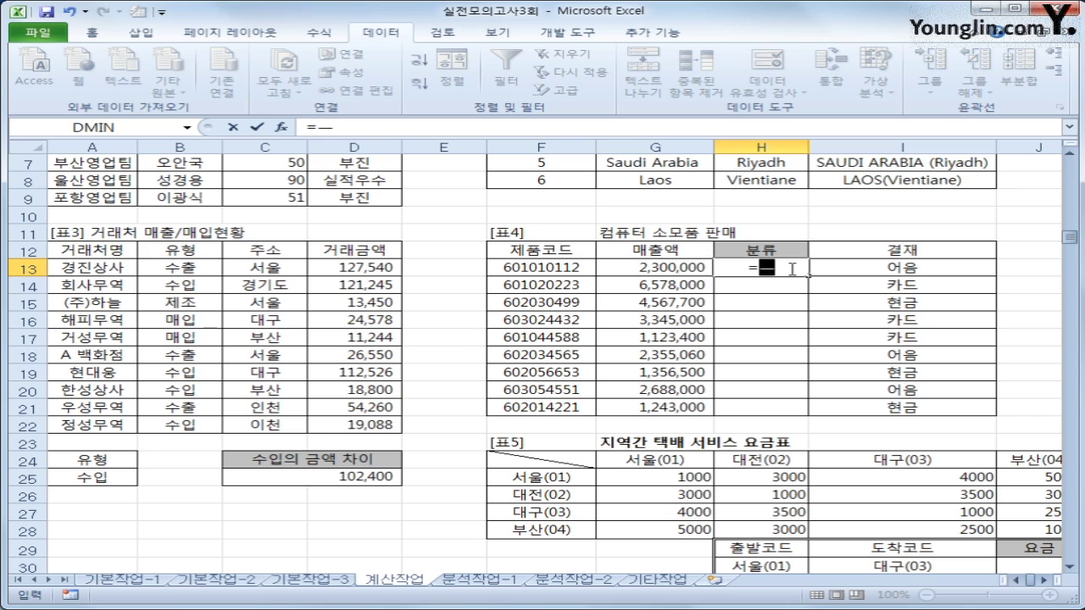
{"action": "key", "text": "BackSpace"}
{"action": "type", "text": "mid("}
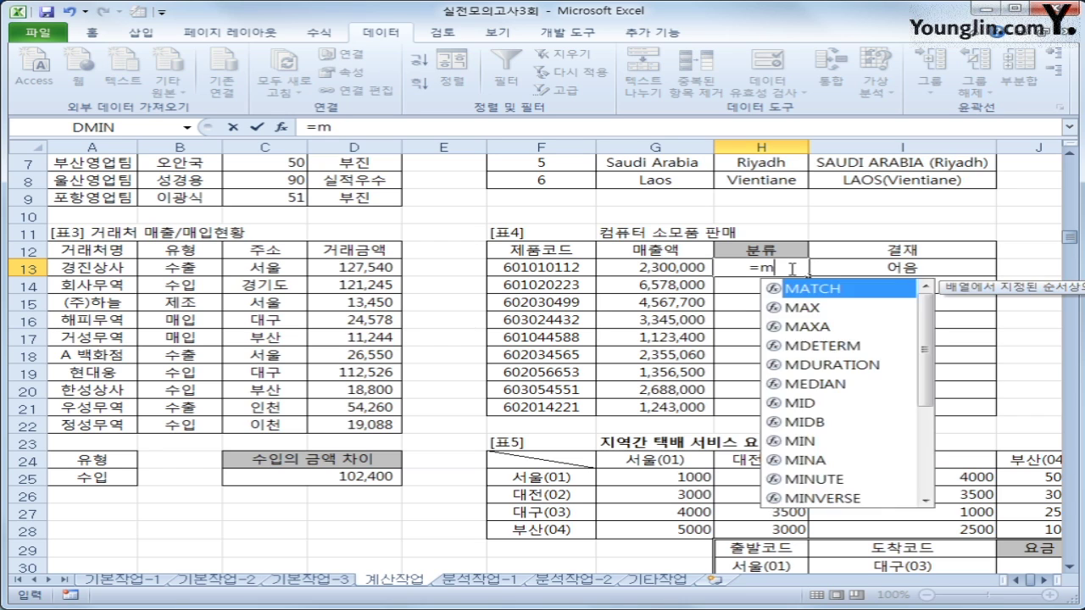
{"action": "key", "text": "Left"}
{"action": "key", "text": "Left"}
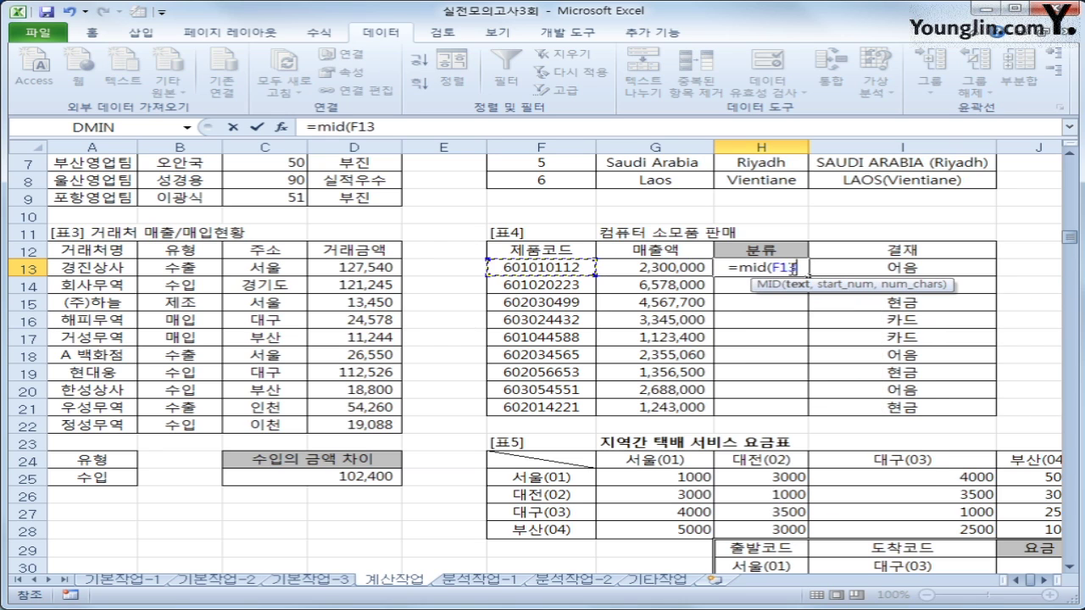
{"action": "type", "text": ",5,1"}
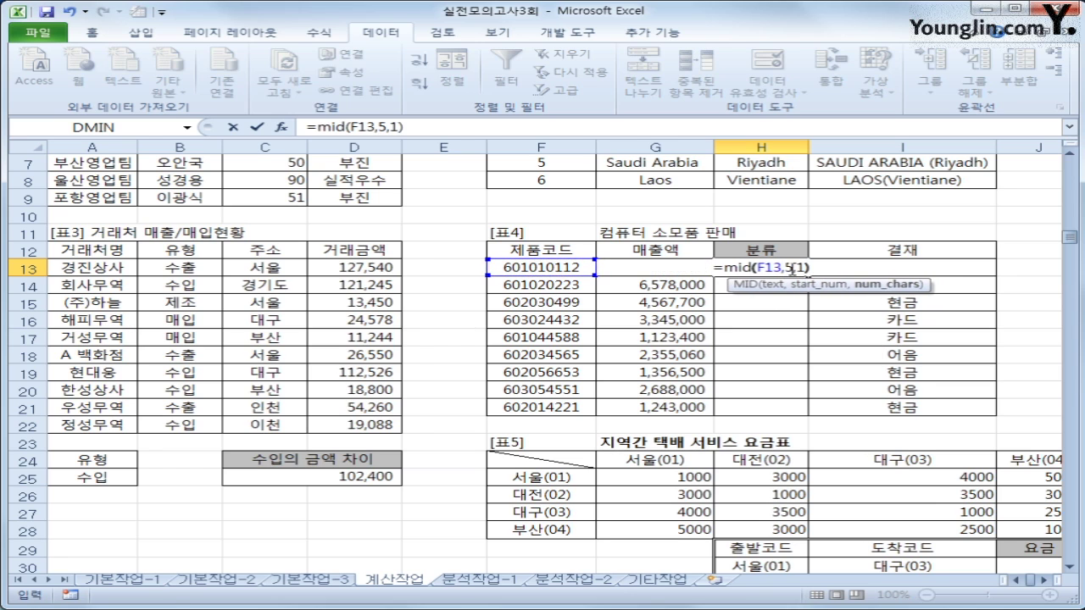
{"action": "key", "text": "Return"}
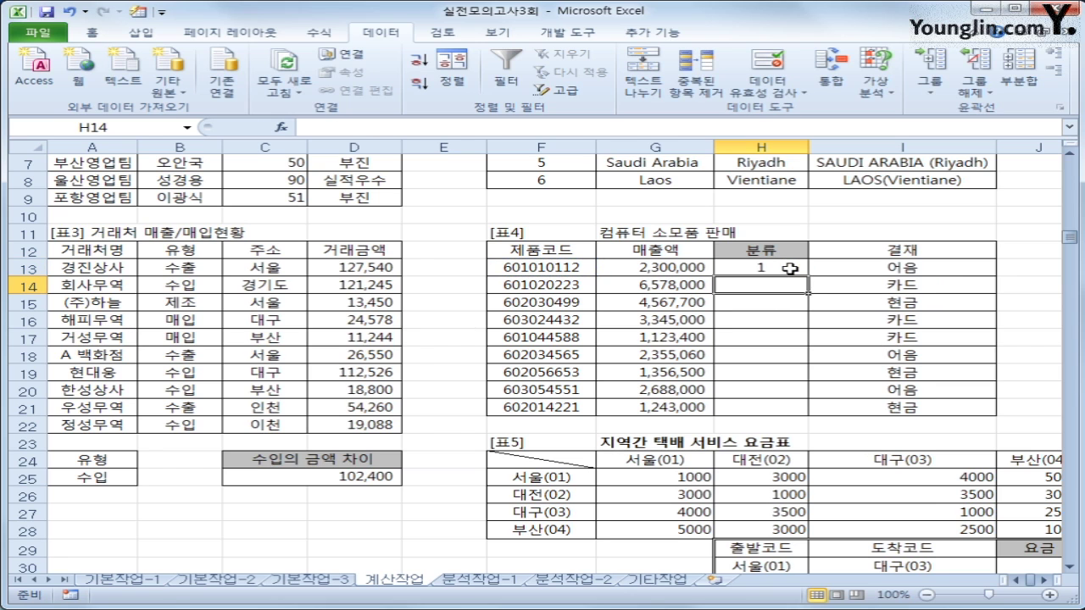
{"action": "left_click", "coordinate": [790, 268]}
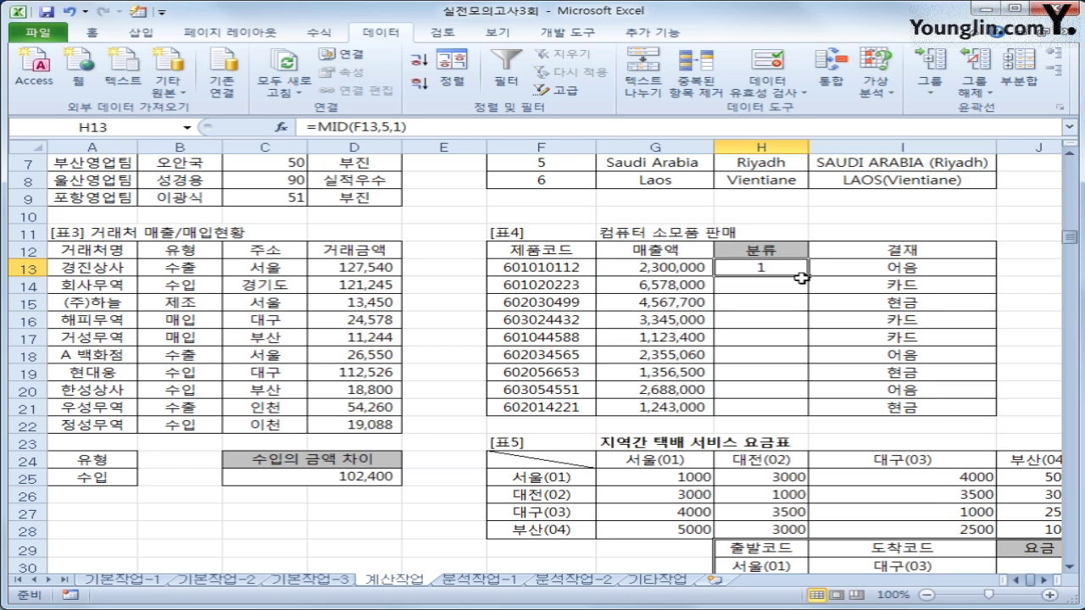
{"action": "left_click_drag", "start_coordinate": [808, 276], "coordinate": [797, 409]}
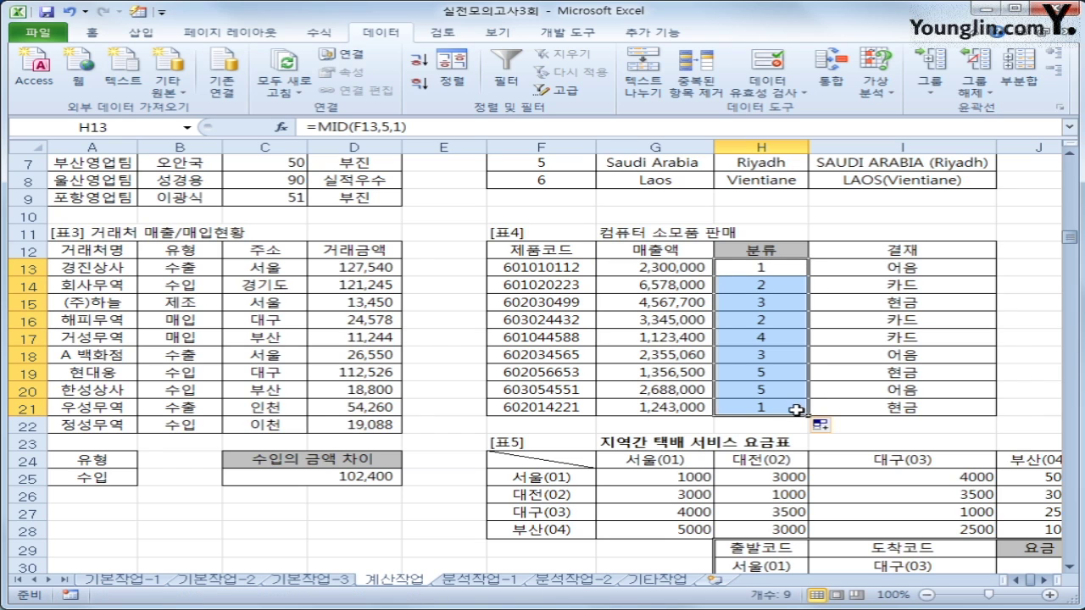
Step: Cut MID(F13,5,1) out of H13's formula, keeping only the equals sign
{"action": "left_click", "coordinate": [786, 268]}
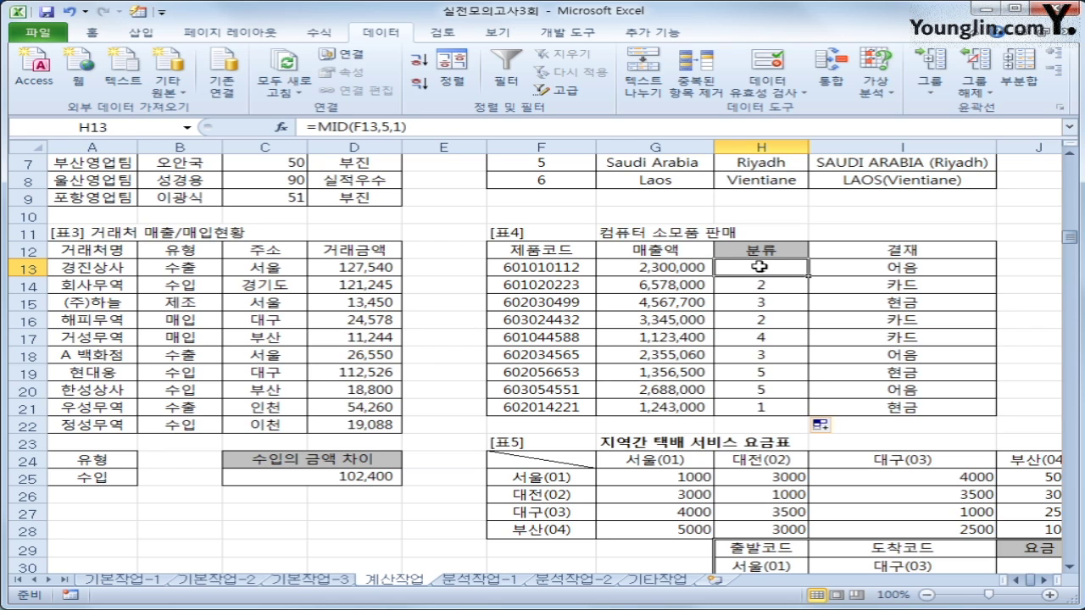
{"action": "double_click", "coordinate": [332, 127]}
{"action": "left_click_drag", "start_coordinate": [342, 126], "coordinate": [407, 126]}
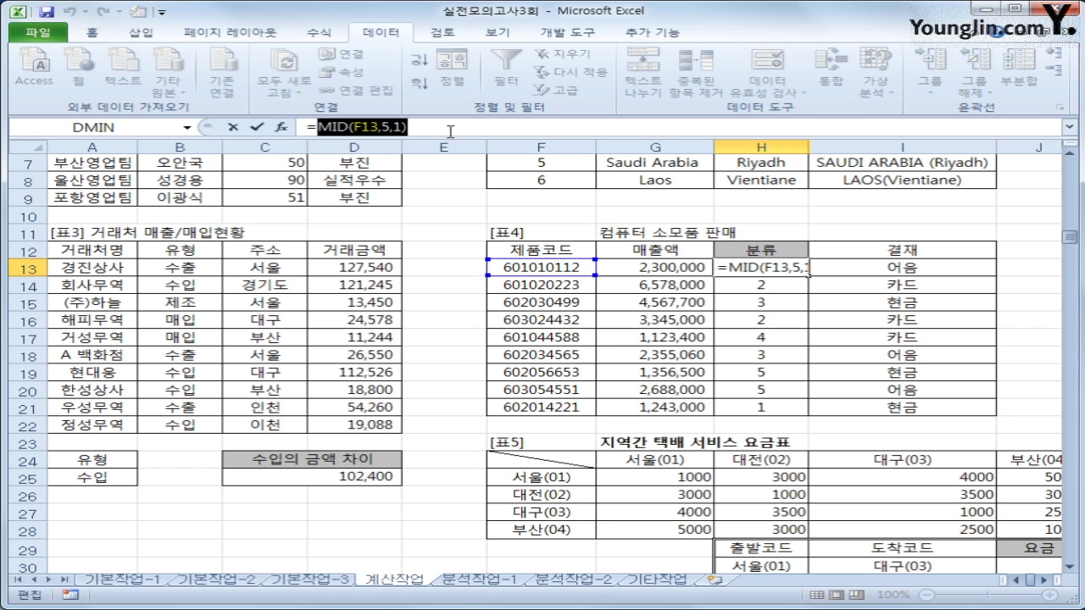
{"action": "right_click", "coordinate": [428, 129]}
{"action": "left_click", "coordinate": [509, 140]}
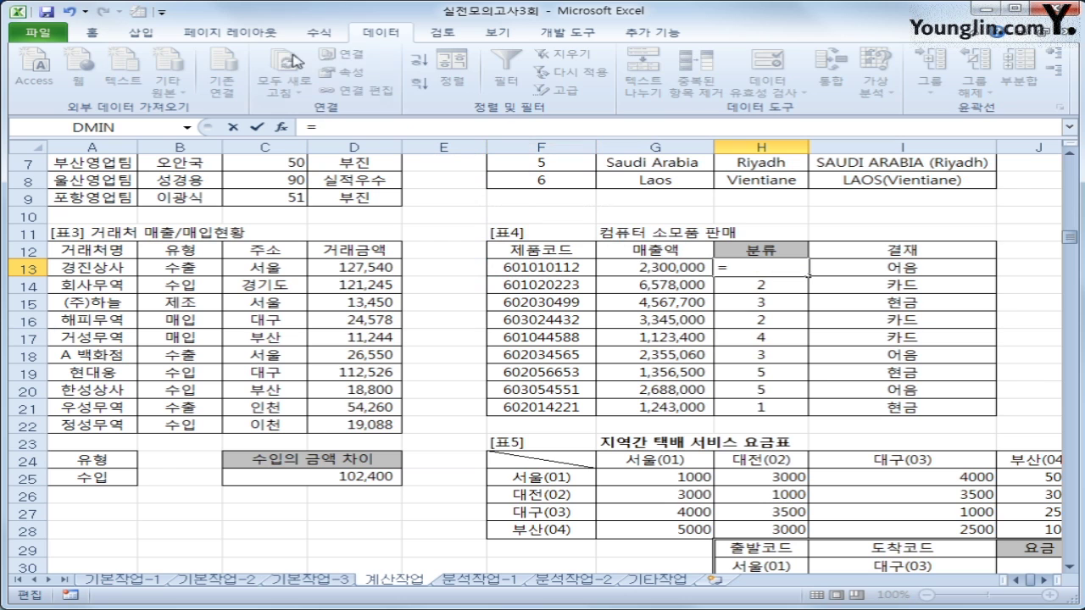
Step: Insert the lookup function CHOOSE into H13's formula with MID(F13,5,1) as its Index_num
{"action": "left_click", "coordinate": [319, 32]}
{"action": "left_click", "coordinate": [356, 55]}
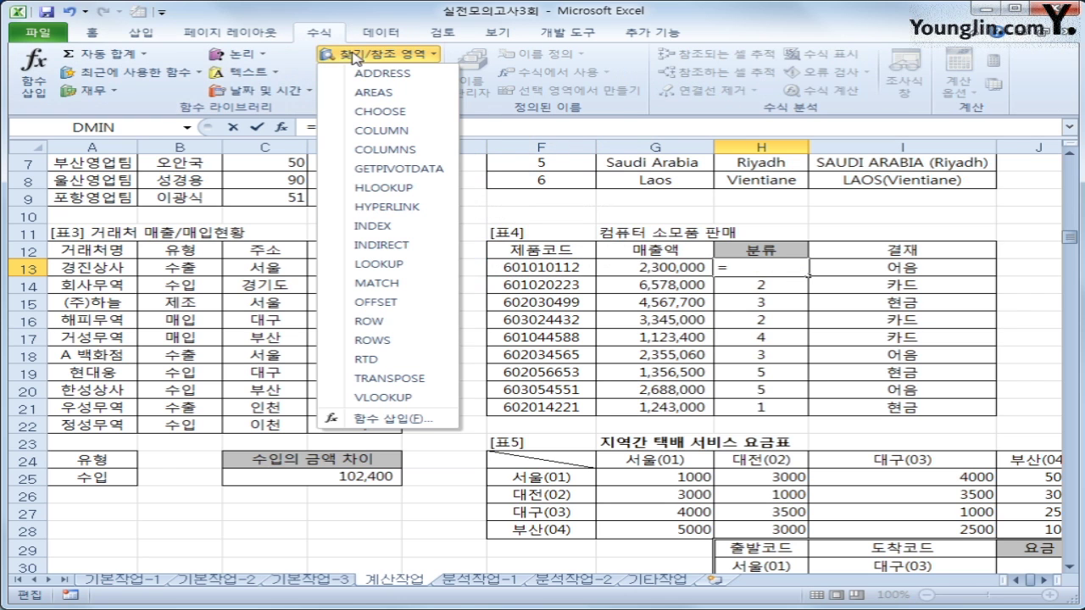
{"action": "left_click", "coordinate": [384, 115]}
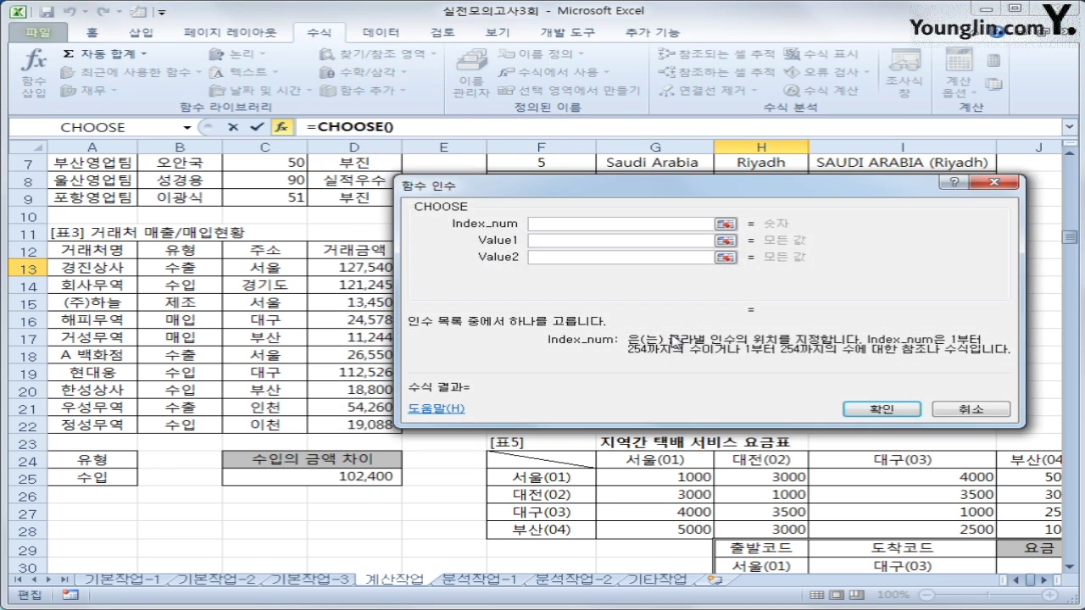
{"action": "left_click_drag", "start_coordinate": [669, 267], "coordinate": [500, 445]}
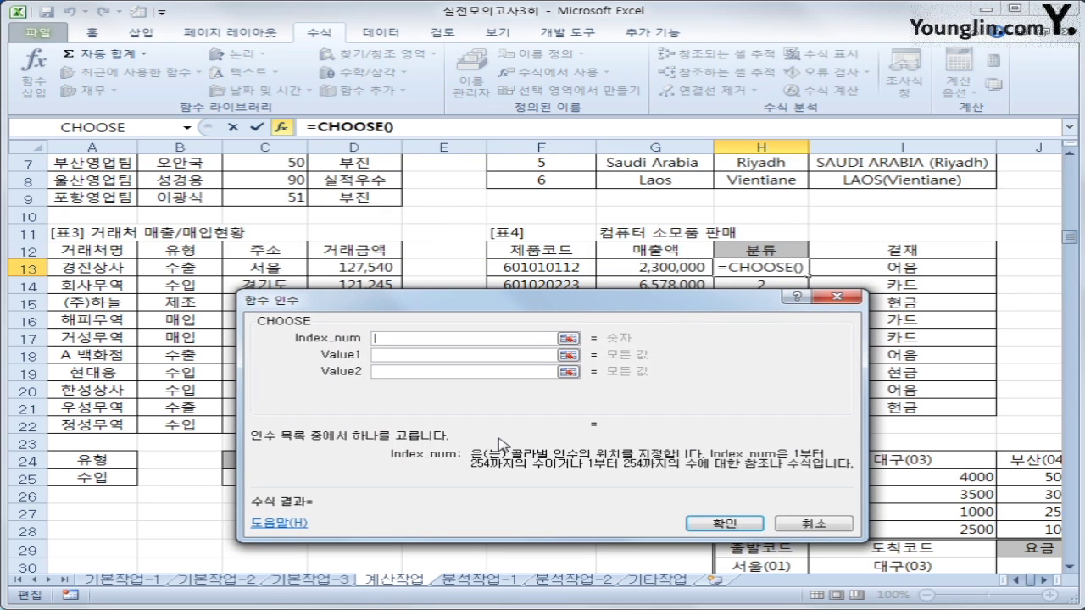
{"action": "type", "text": "MID(F13,5,1)"}
Step: Set CHOOSE's Value1 to 외장형하드, Value2 to 모니터 and Value3 to 프린터
{"action": "left_click", "coordinate": [465, 354]}
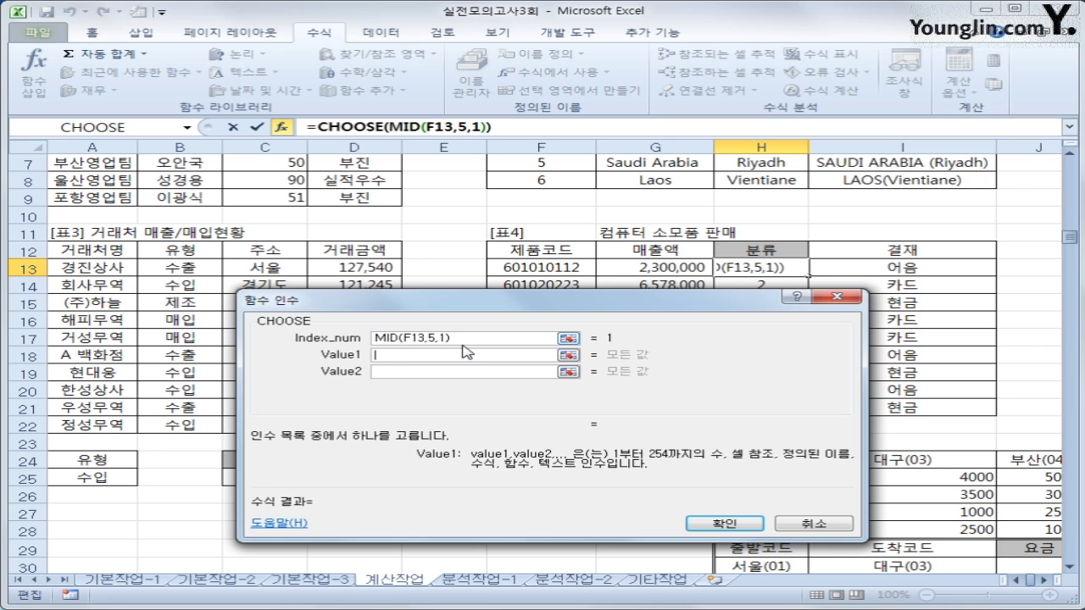
{"action": "type", "text": "외장형하드"}
{"action": "key", "text": "Tab"}
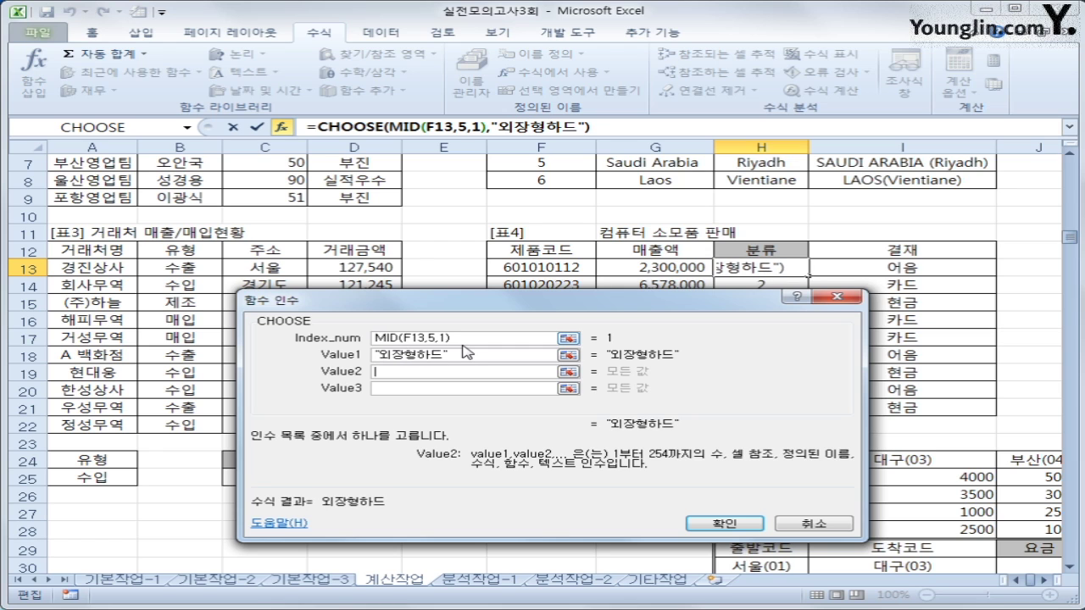
{"action": "type", "text": "모니터"}
{"action": "key", "text": "Tab"}
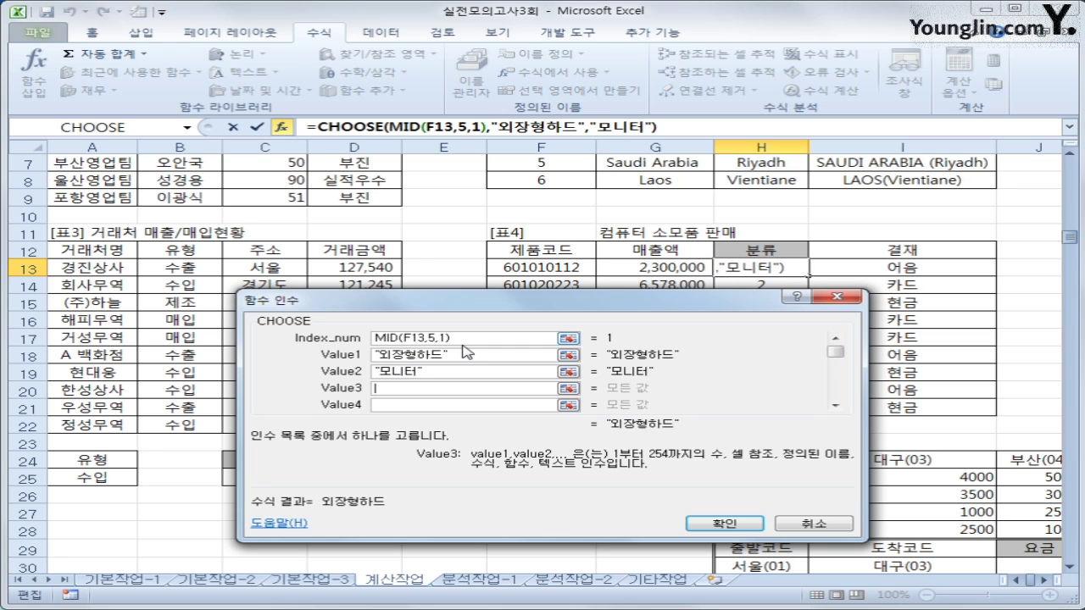
{"action": "type", "text": "프"}
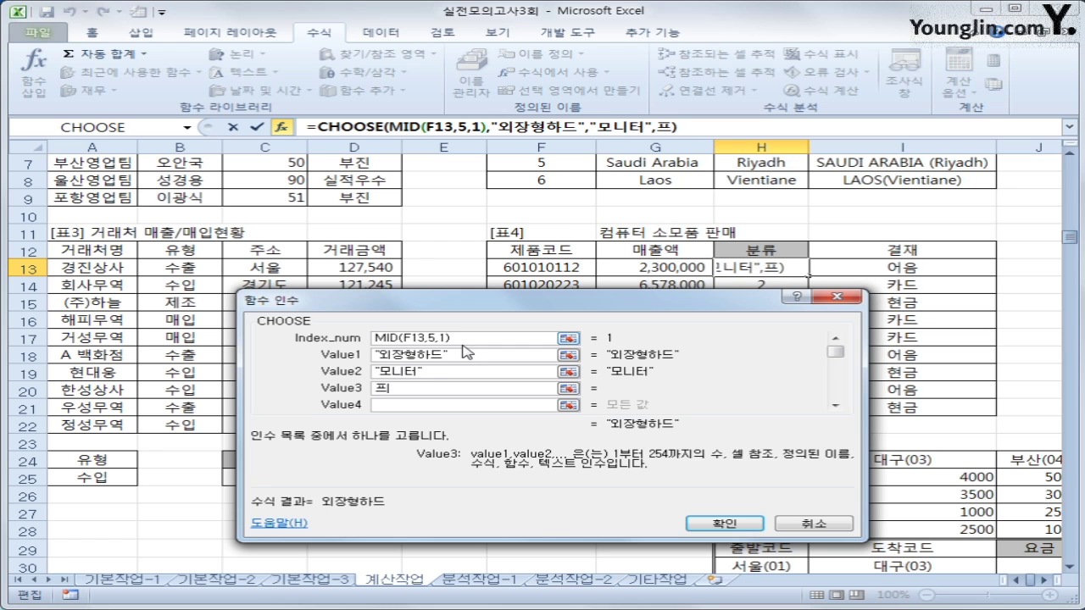
{"action": "type", "text": "린ㅌㅓ"}
{"action": "key", "text": "Tab"}
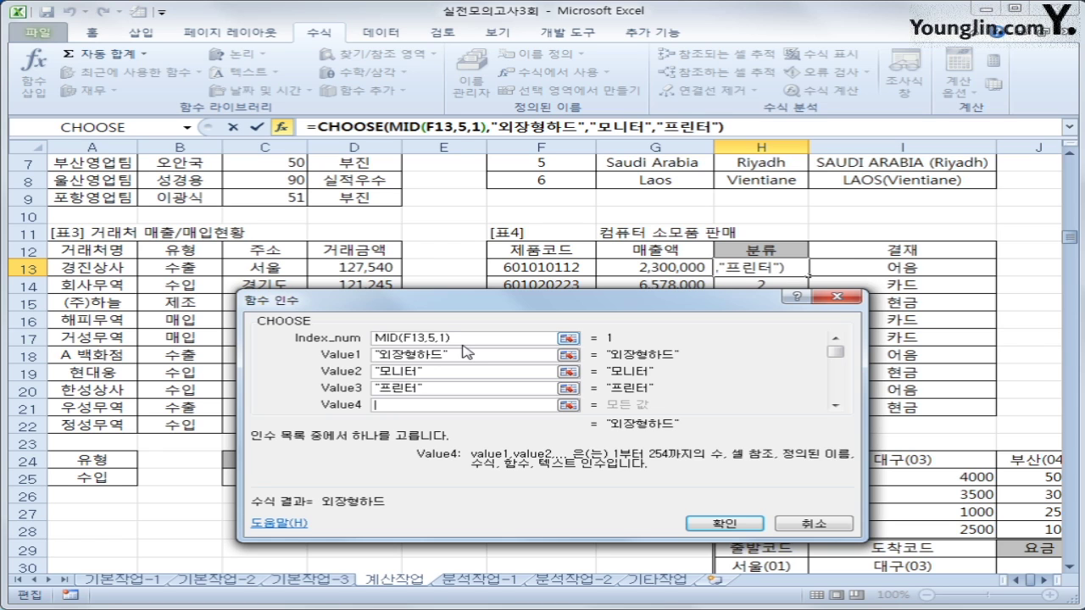
Step: Complete H13's CHOOSE with Value4 공DVD and Value5 USB메모리, and fill the formula down to H21
{"action": "type", "text": "공D"}
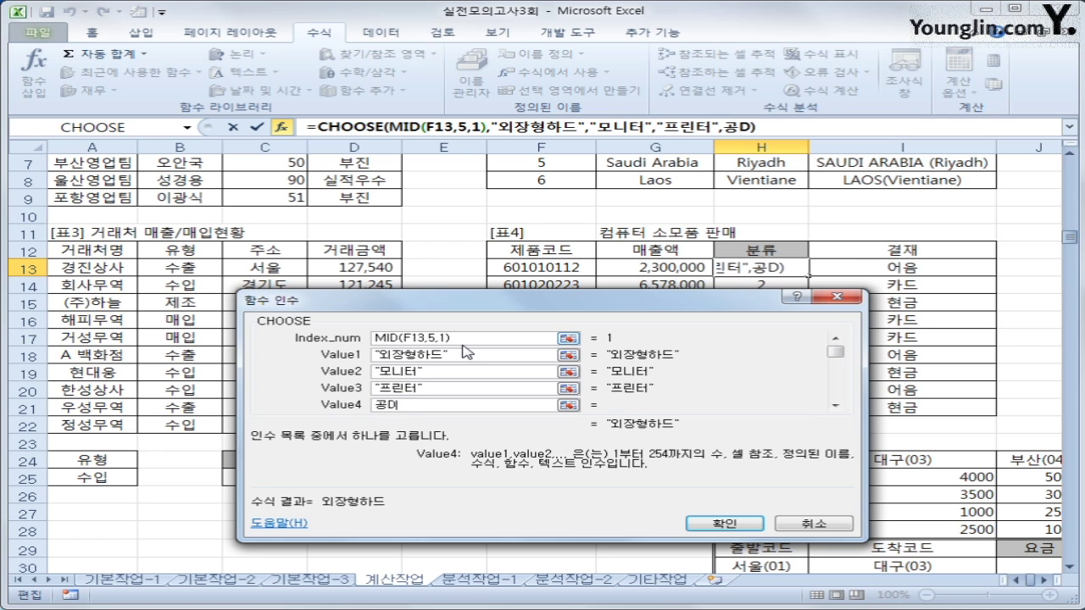
{"action": "type", "text": "VD"}
{"action": "key", "text": "Tab"}
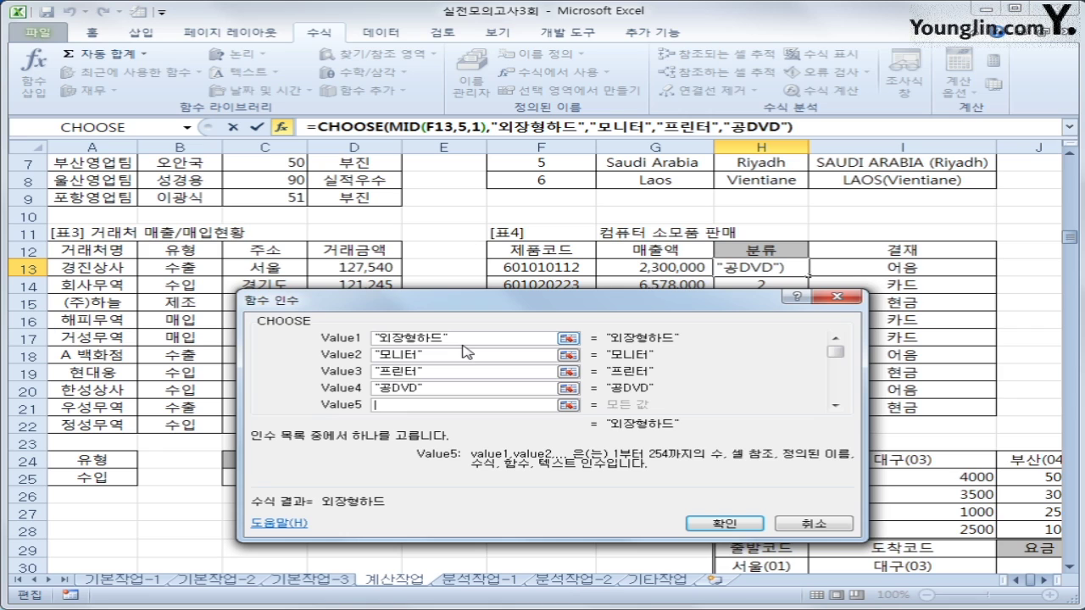
{"action": "type", "text": "U"}
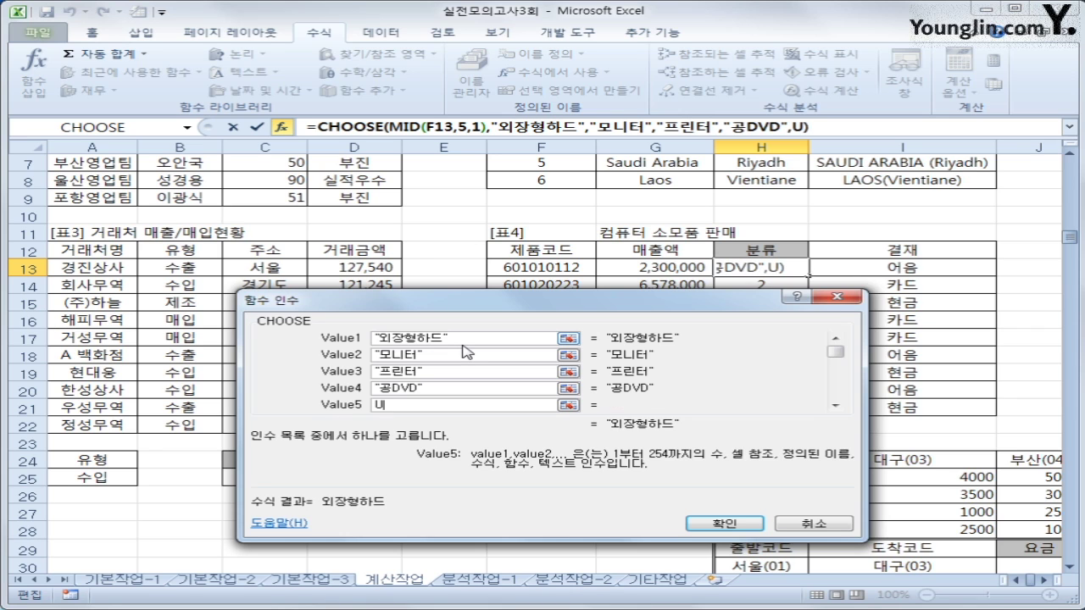
{"action": "type", "text": "SB"}
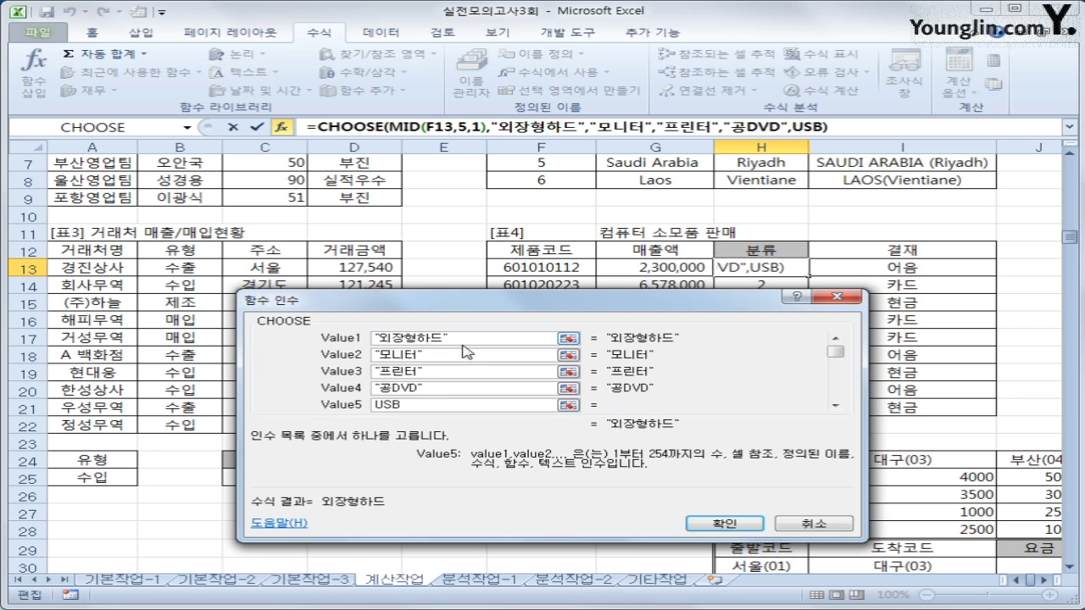
{"action": "type", "text": "메모리"}
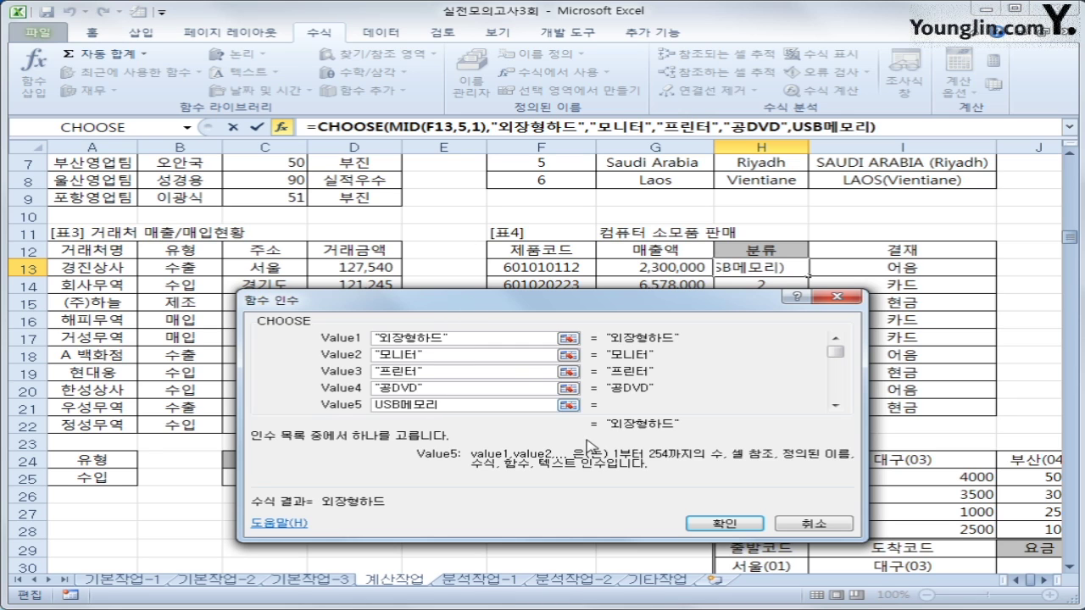
{"action": "left_click", "coordinate": [723, 524]}
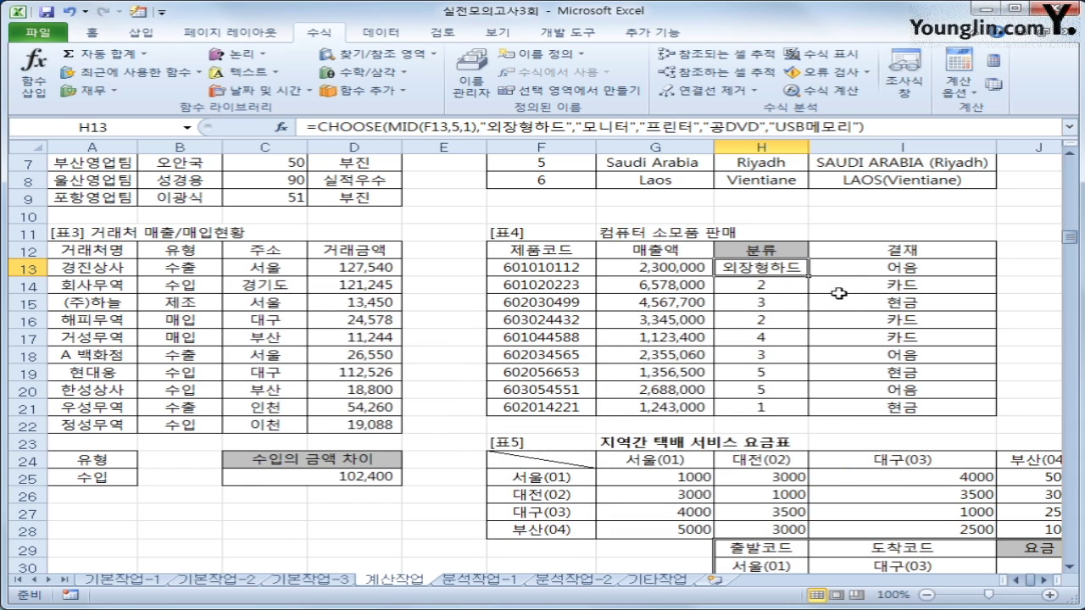
{"action": "left_click_drag", "start_coordinate": [808, 276], "coordinate": [805, 416]}
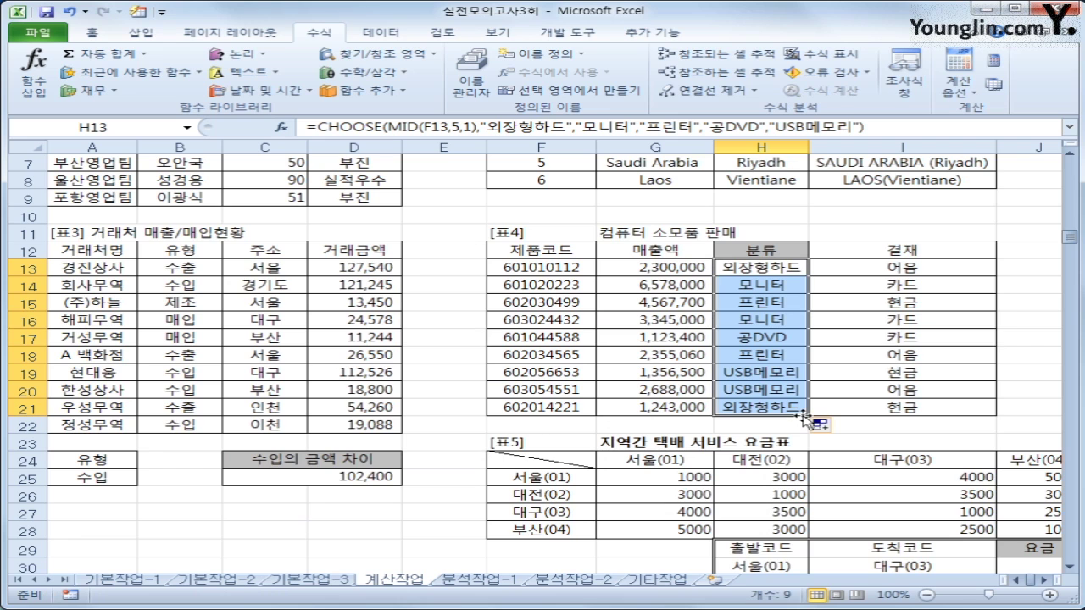
Step: Examine 표5's fee grid G25:J28 and how the departure row and arrival column determine the fee for J30
{"action": "scroll", "coordinate": [803, 419], "scroll_direction": "down", "scroll_amount": 2}
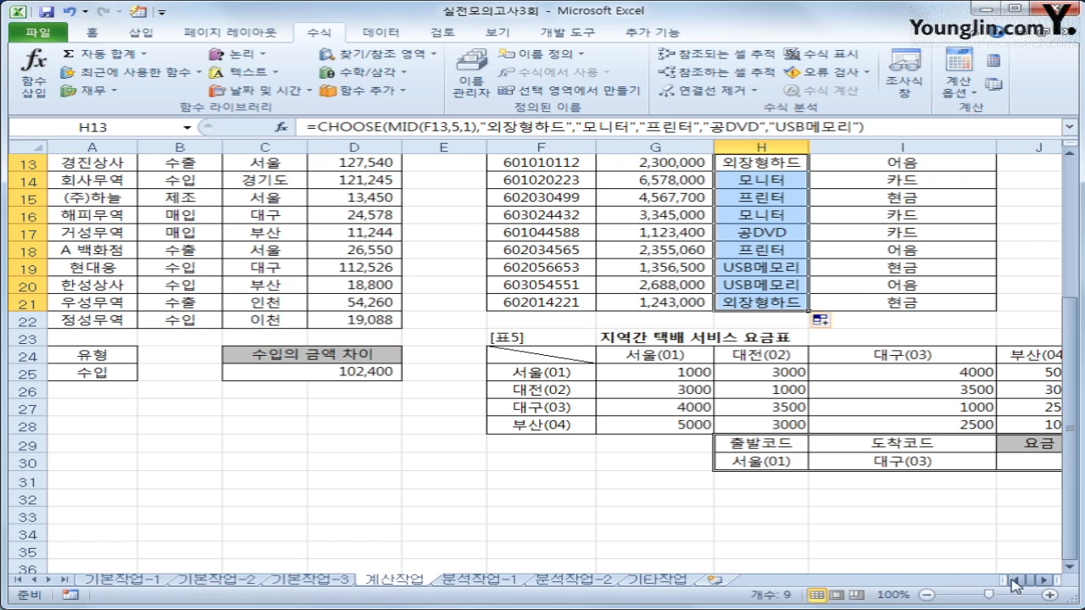
{"action": "left_click_drag", "start_coordinate": [1009, 580], "coordinate": [918, 580]}
{"action": "left_click", "coordinate": [1046, 580]}
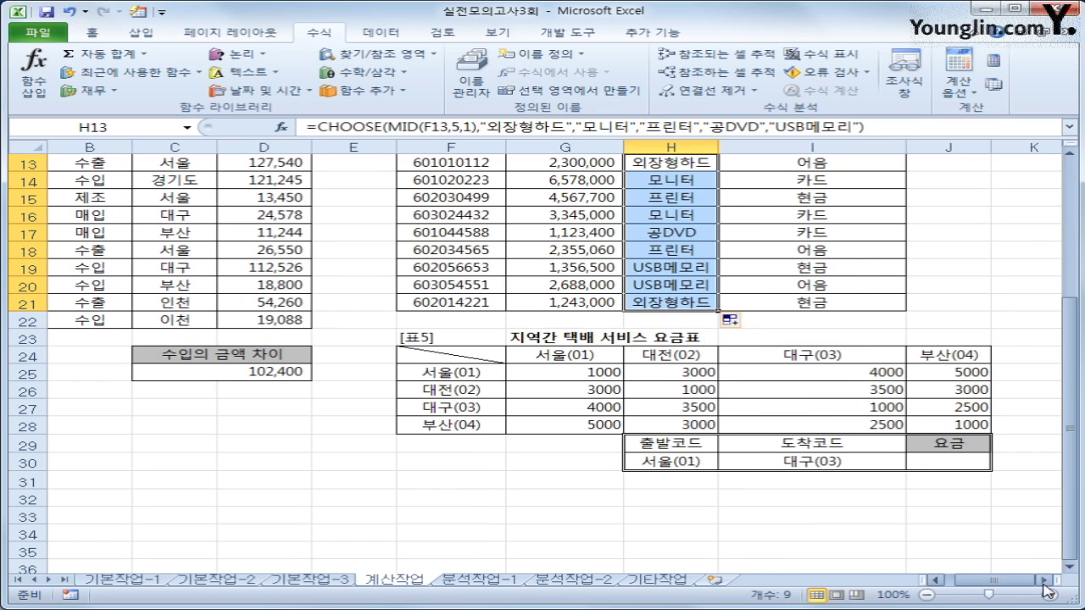
{"action": "left_click", "coordinate": [1046, 580]}
{"action": "left_click", "coordinate": [863, 462]}
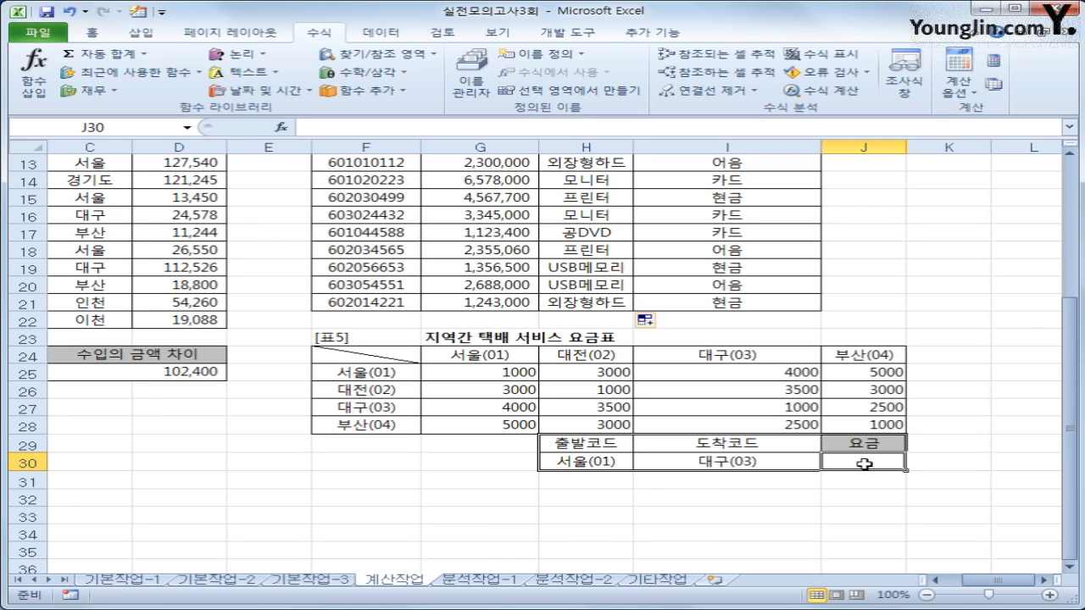
{"action": "left_click_drag", "start_coordinate": [526, 375], "coordinate": [829, 427]}
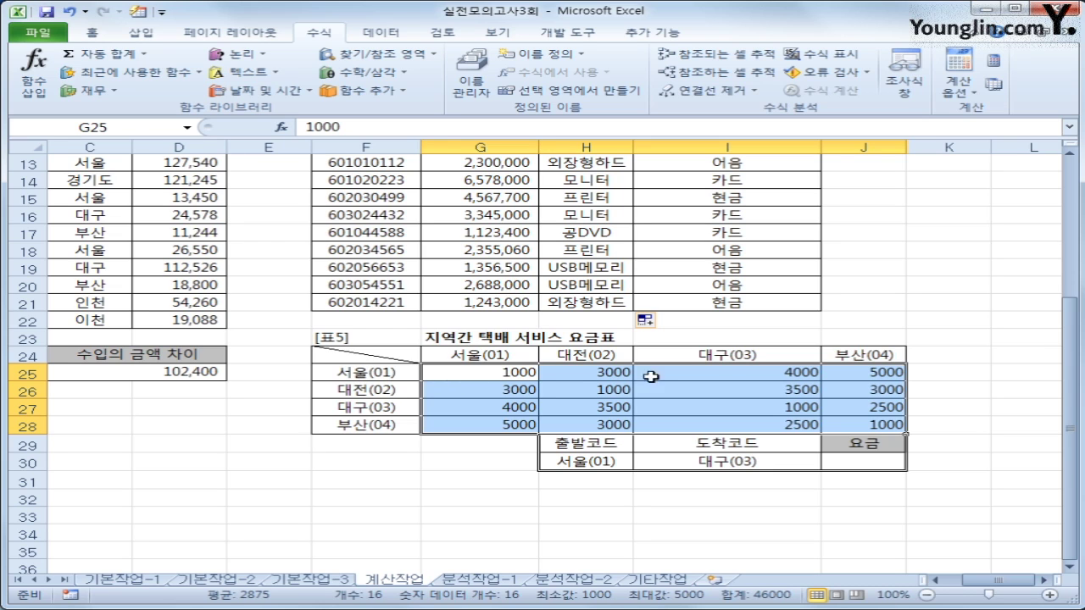
{"action": "left_click", "coordinate": [873, 468]}
{"action": "left_click_drag", "start_coordinate": [377, 373], "coordinate": [727, 369]}
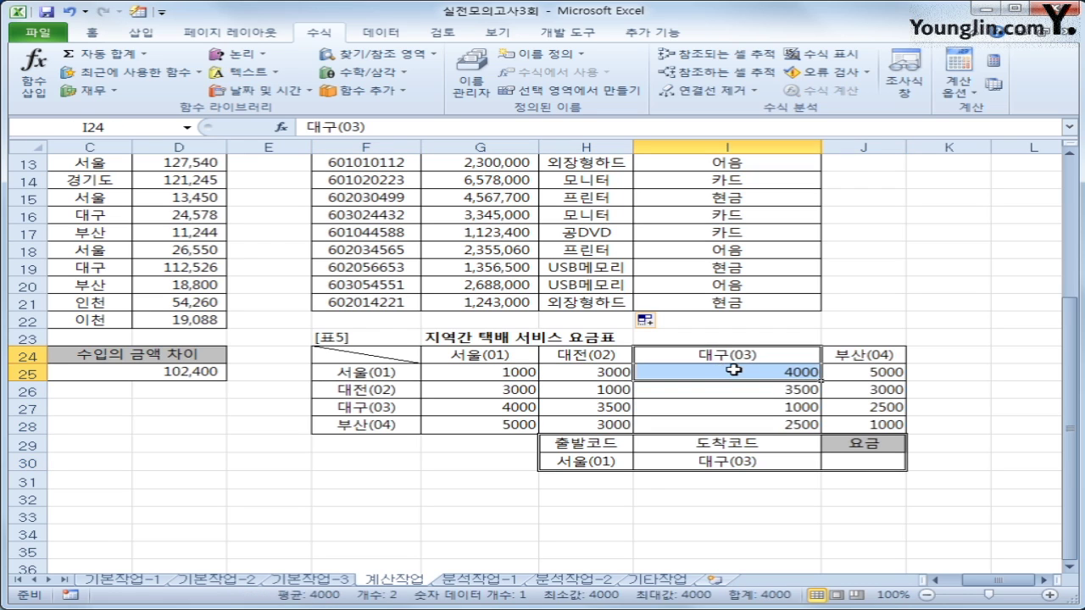
{"action": "left_click", "coordinate": [738, 373]}
Step: Start an INDEX formula in J30, the 요금 cell of 표5, with G25:J28 as its array
{"action": "left_click", "coordinate": [840, 458]}
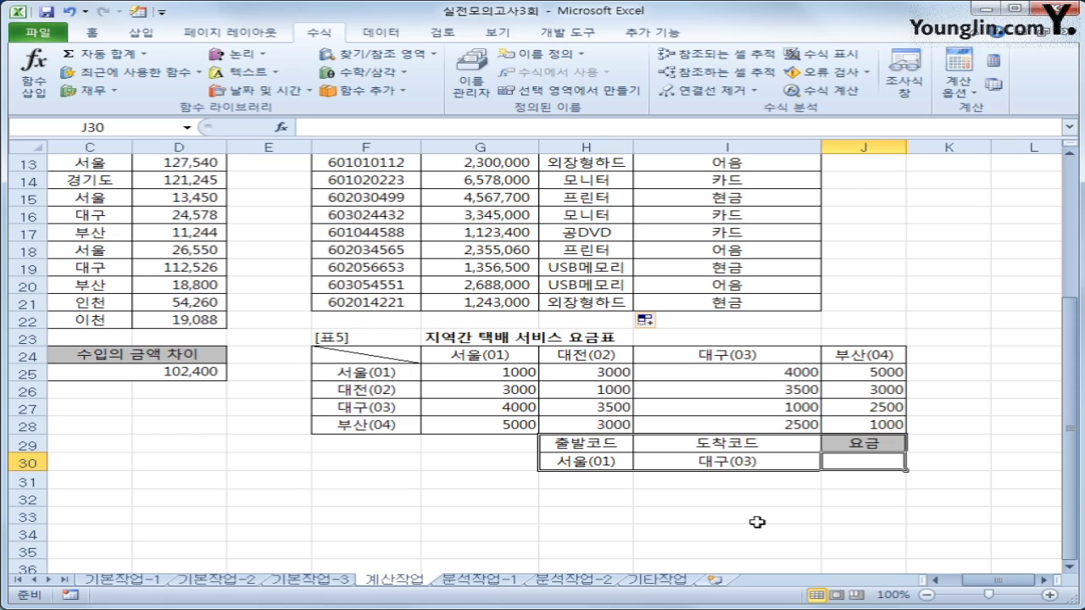
{"action": "type", "text": "="}
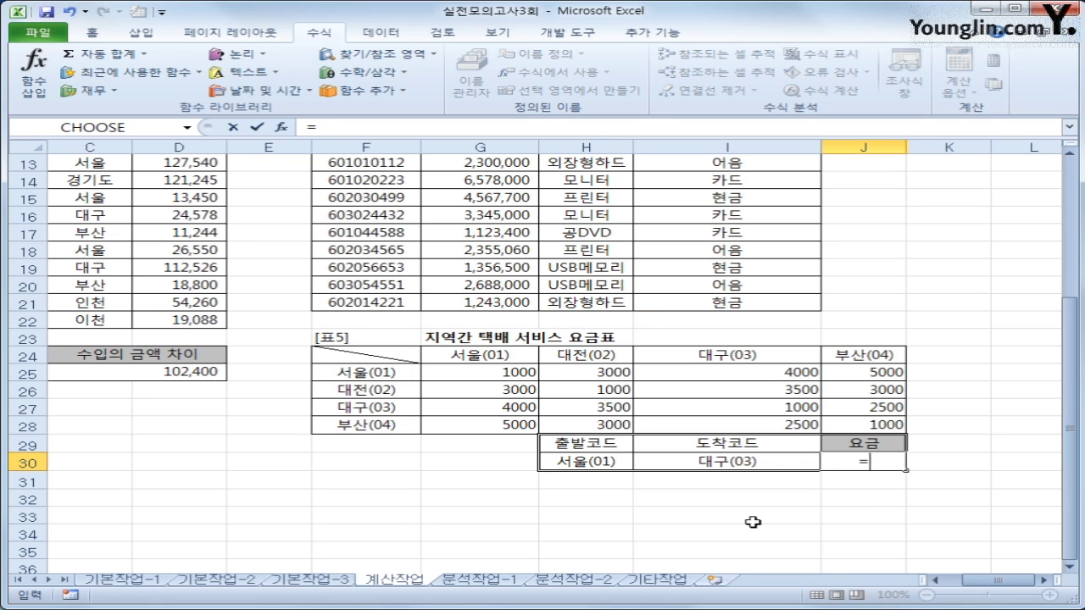
{"action": "type", "text": "ind"}
{"action": "key", "text": "Tab"}
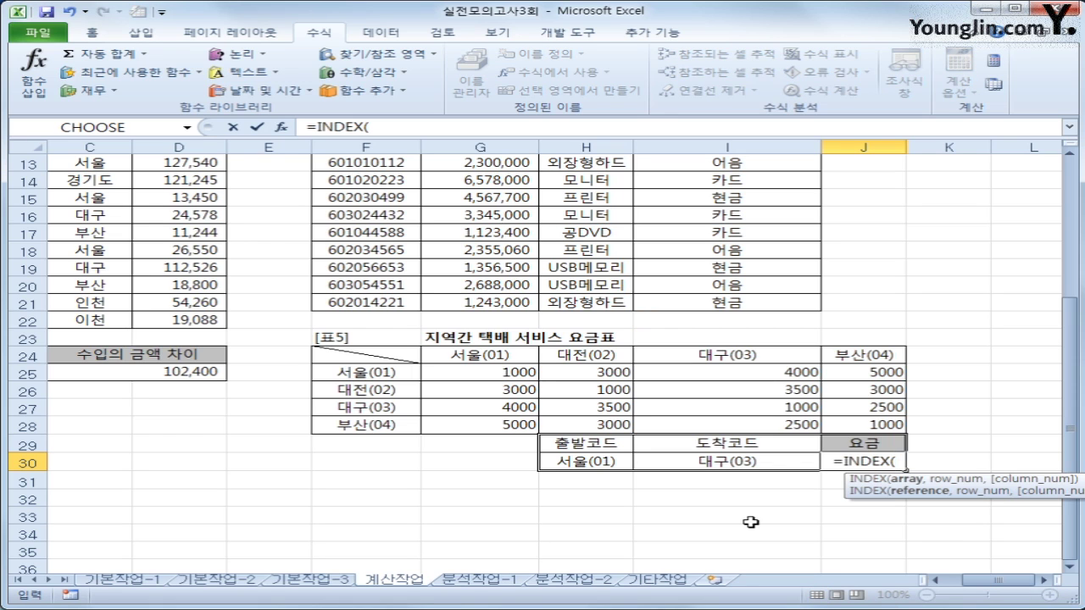
{"action": "left_click_drag", "start_coordinate": [515, 374], "coordinate": [873, 428]}
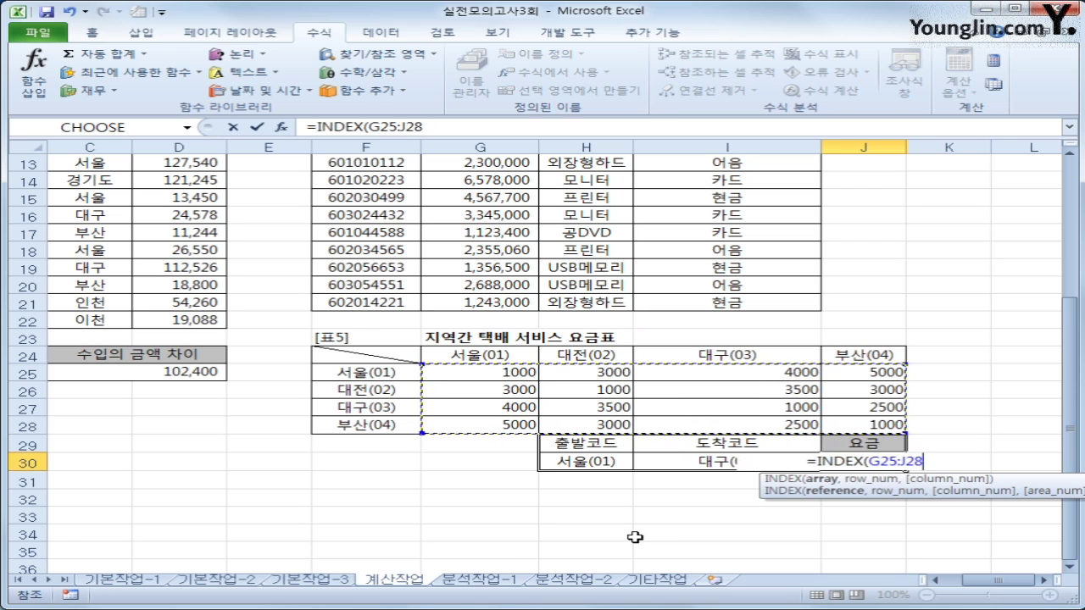
{"action": "type", "text": ","}
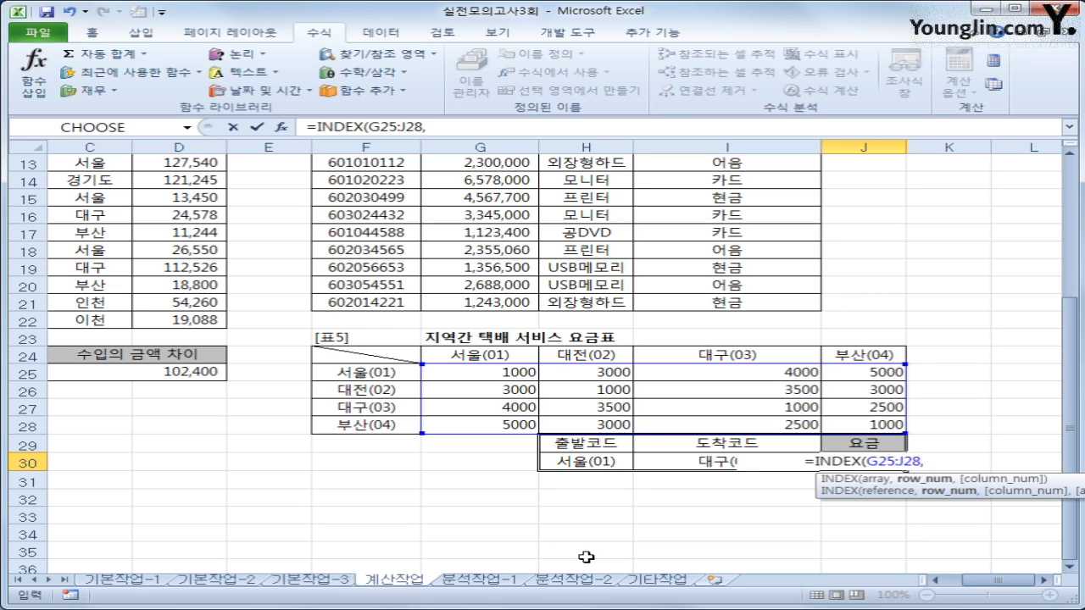
Step: Add MID(H30,4,2) as the row number in J30's INDEX formula, taking the departure code from 출발코드
{"action": "type", "text": "mid("}
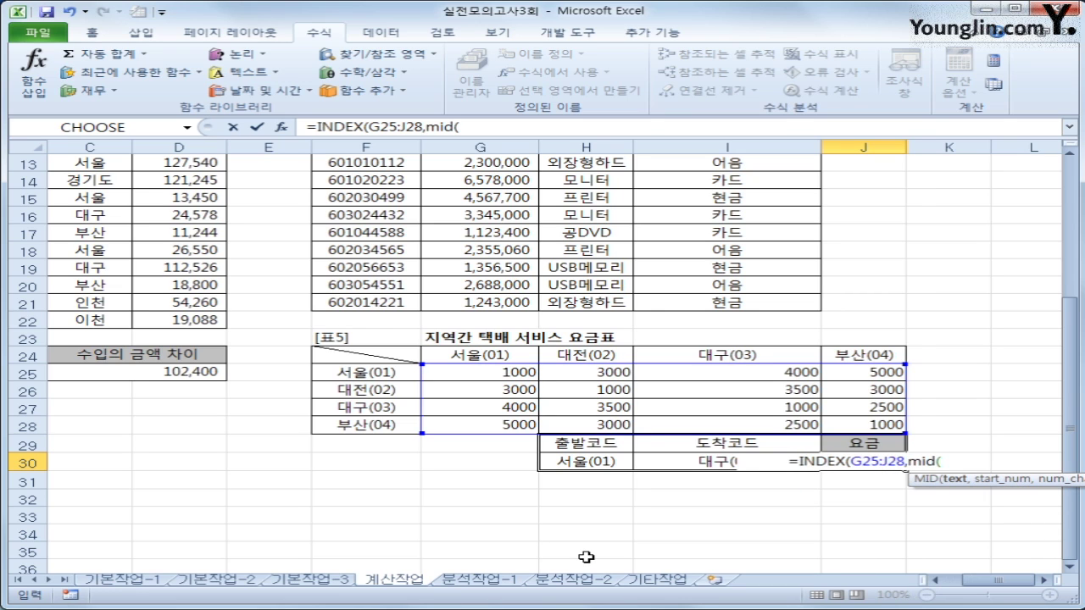
{"action": "left_click", "coordinate": [598, 462]}
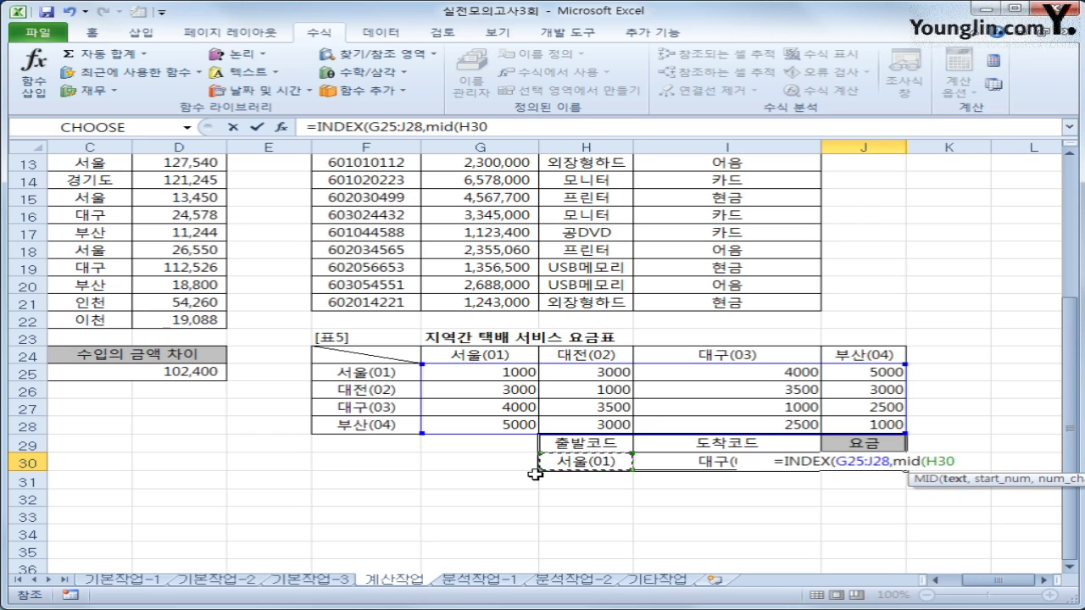
{"action": "type", "text": ","}
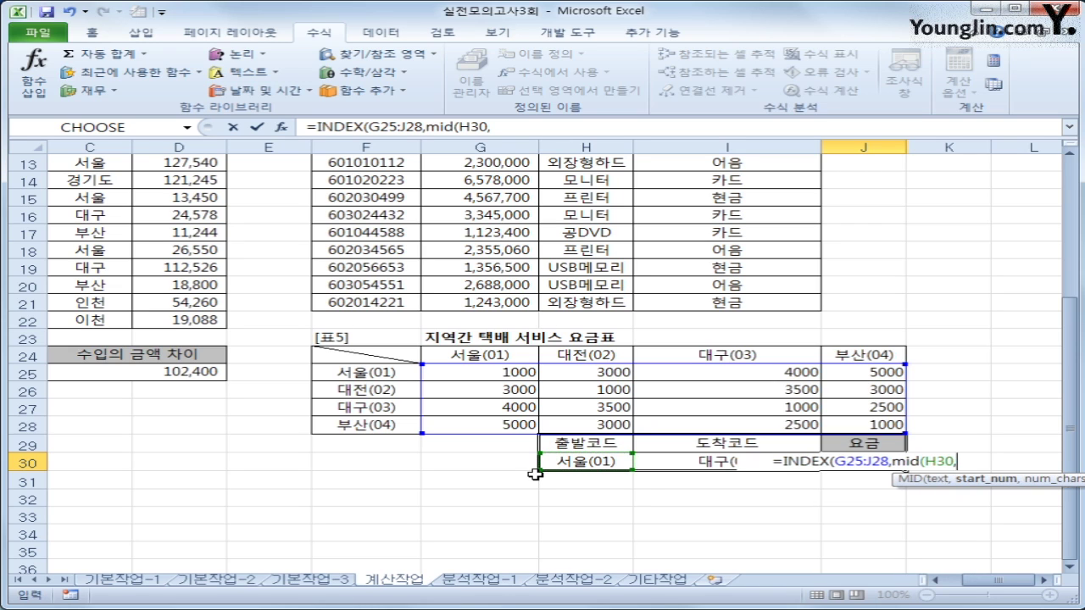
{"action": "type", "text": "4"}
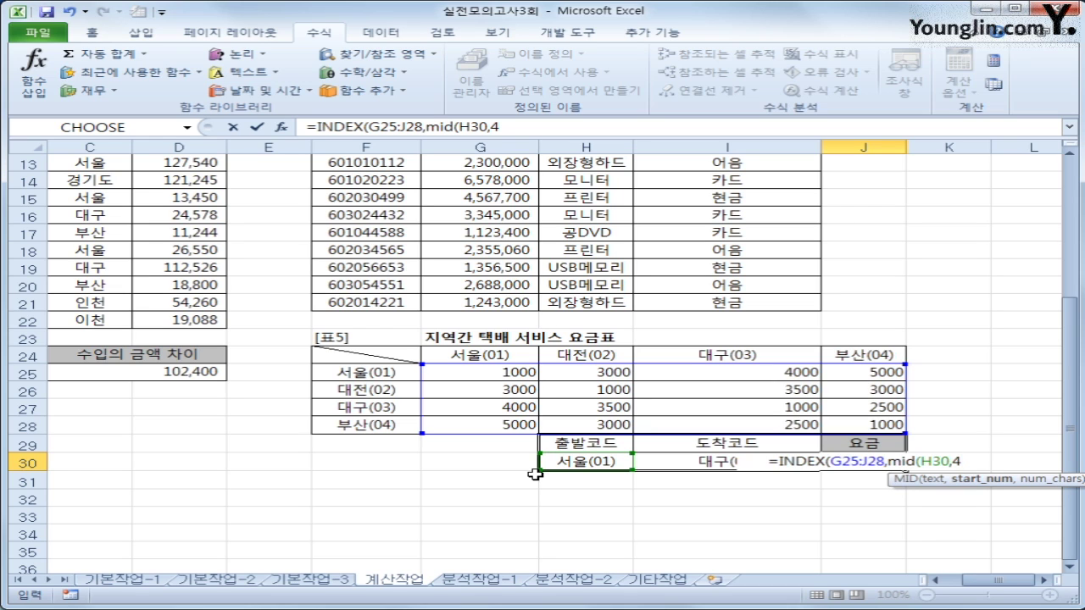
{"action": "type", "text": ","}
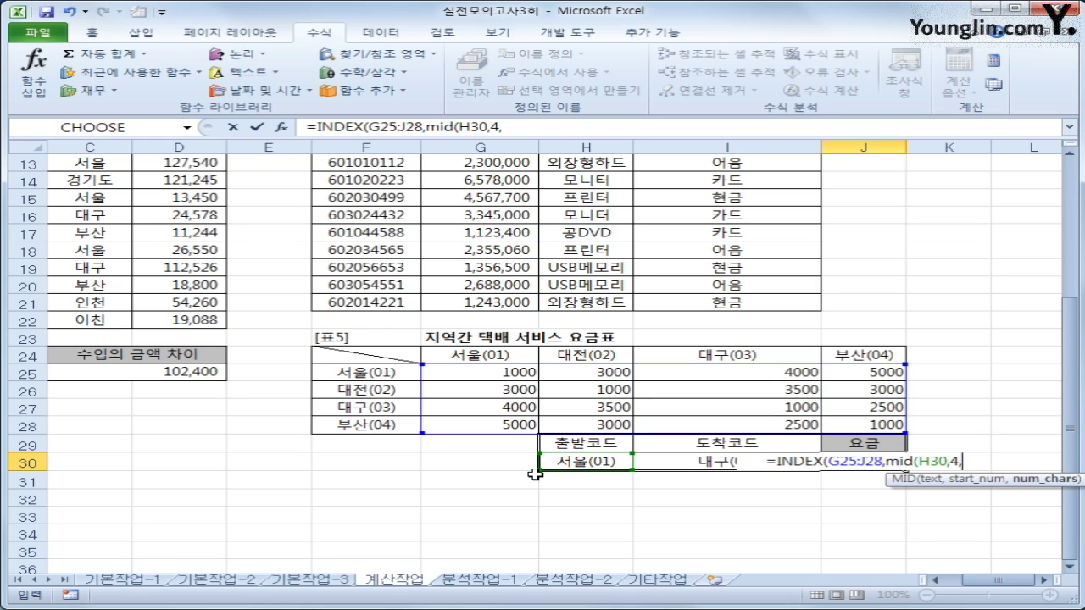
{"action": "type", "text": "2),"}
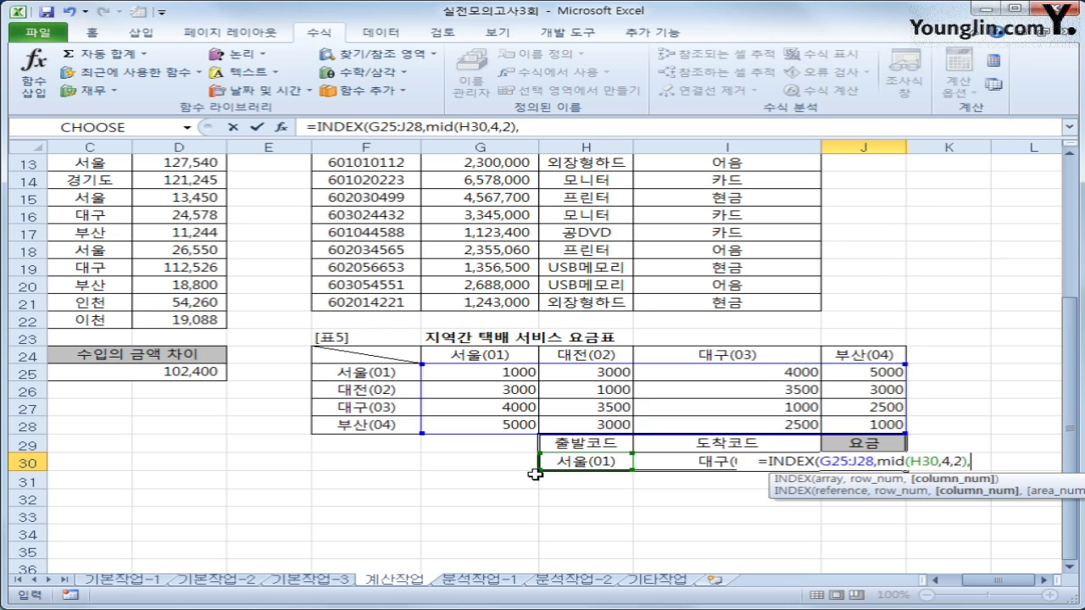
Step: Complete J30's INDEX formula with MID(I30,4,2) as the column number
{"action": "type", "text": "mid("}
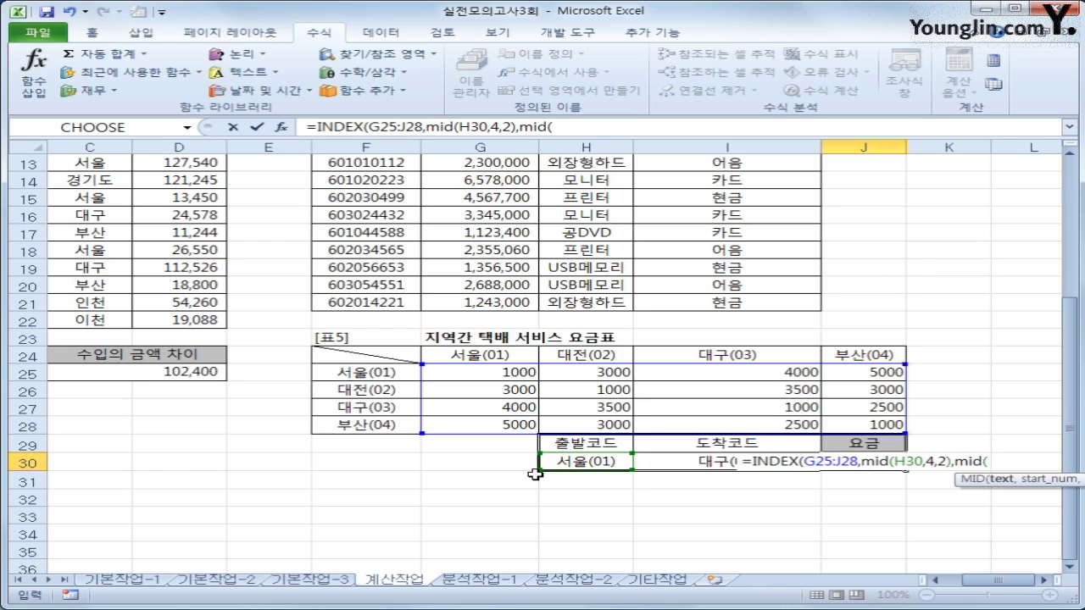
{"action": "type", "text": "I30,"}
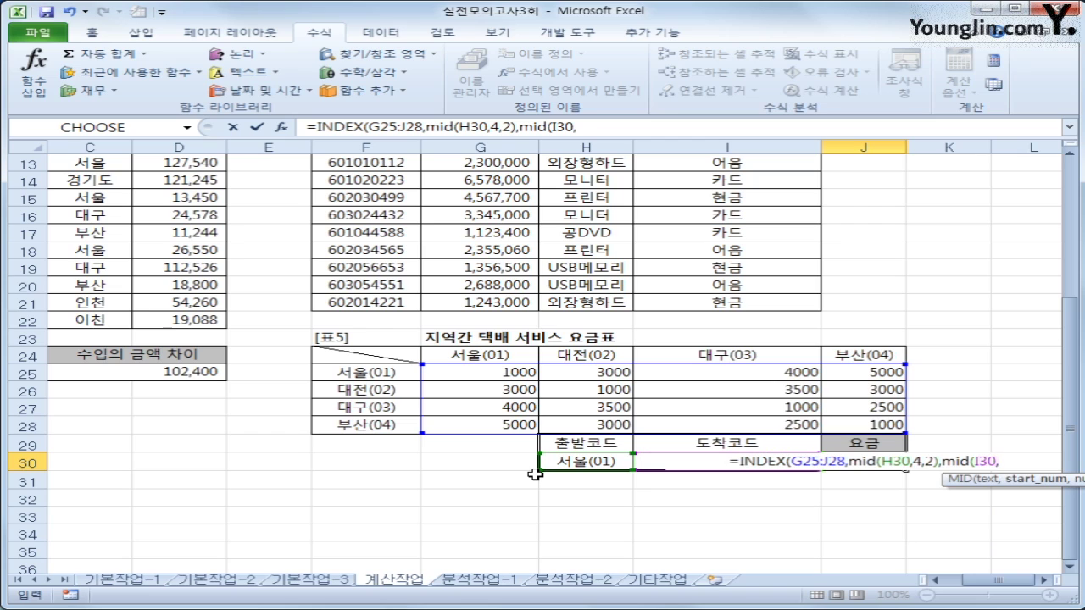
{"action": "type", "text": "4,2)"}
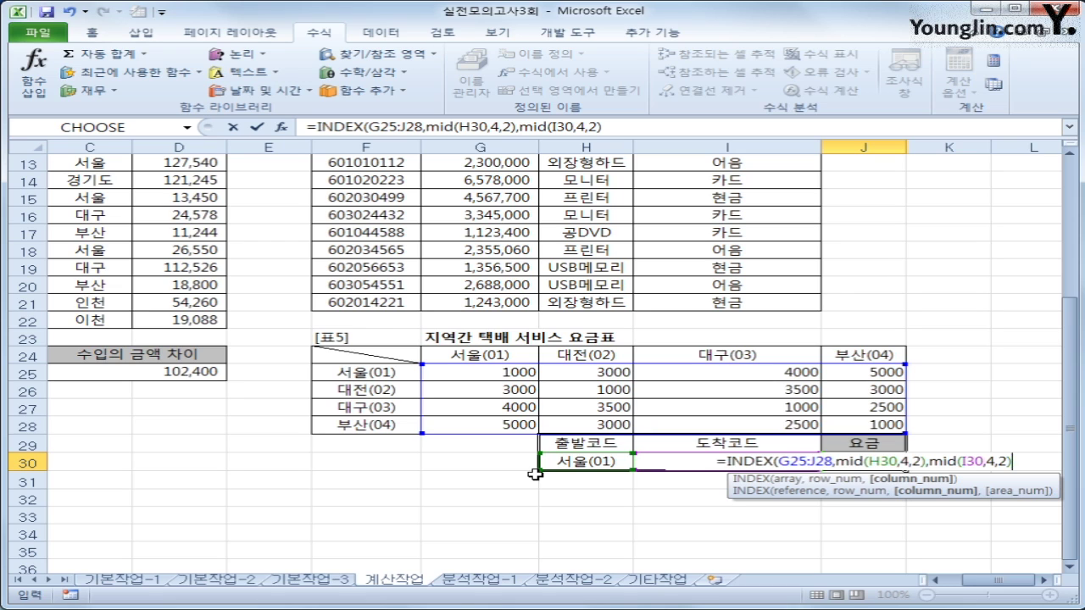
{"action": "type", "text": ")"}
{"action": "key", "text": "Return"}
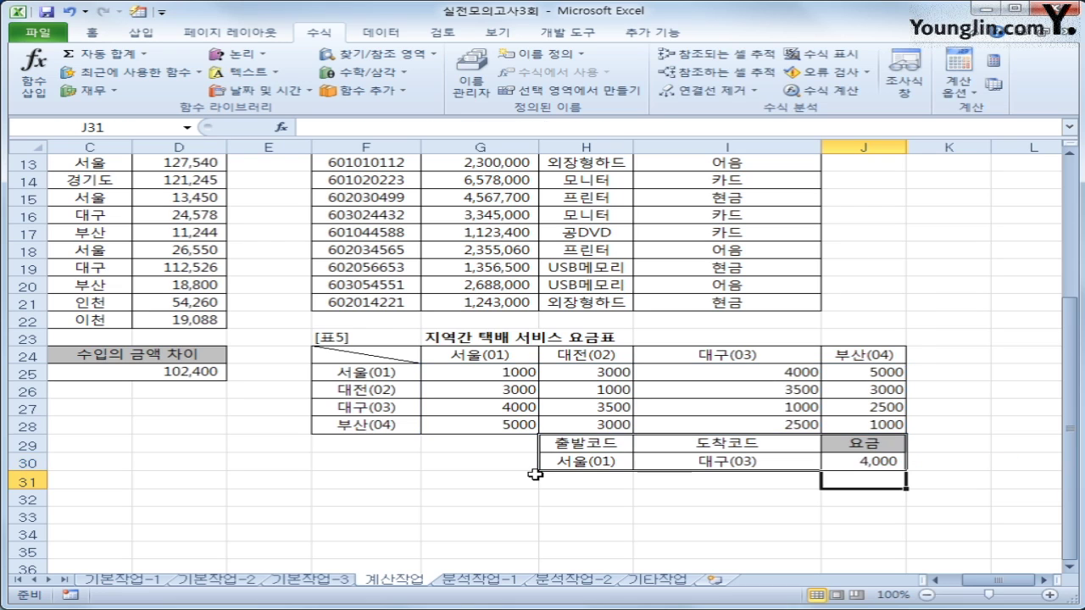
Step: Check J30's formula against the departure code, the row labels F25:F28 and the 서울-to-부산 fee in 표5
{"action": "key", "text": "Up"}
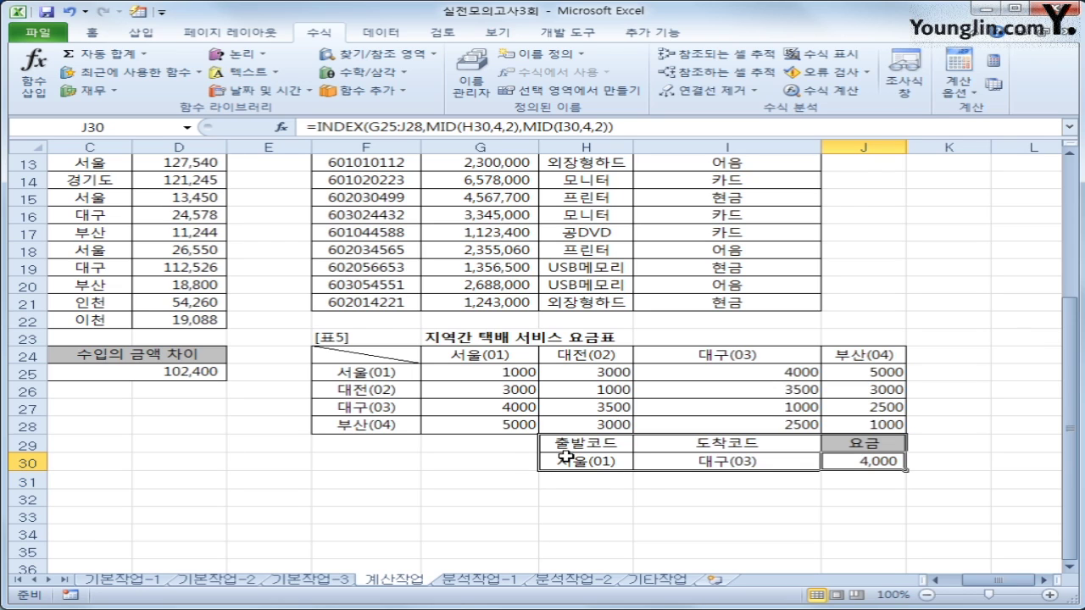
{"action": "left_click", "coordinate": [565, 457]}
{"action": "left_click", "coordinate": [332, 368]}
{"action": "left_click", "coordinate": [345, 390]}
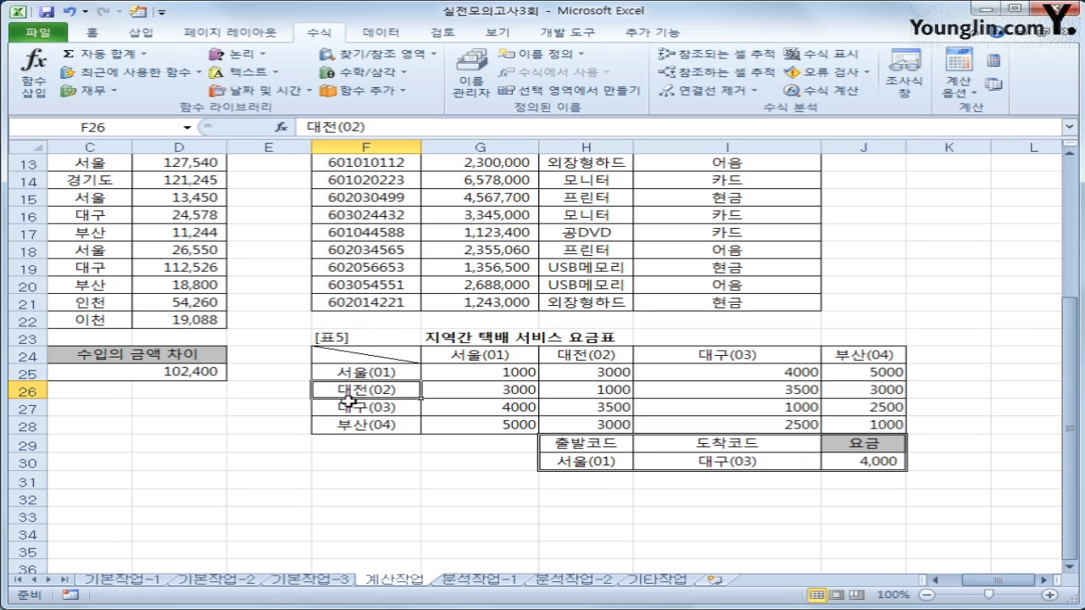
{"action": "left_click", "coordinate": [348, 405]}
{"action": "left_click", "coordinate": [345, 427]}
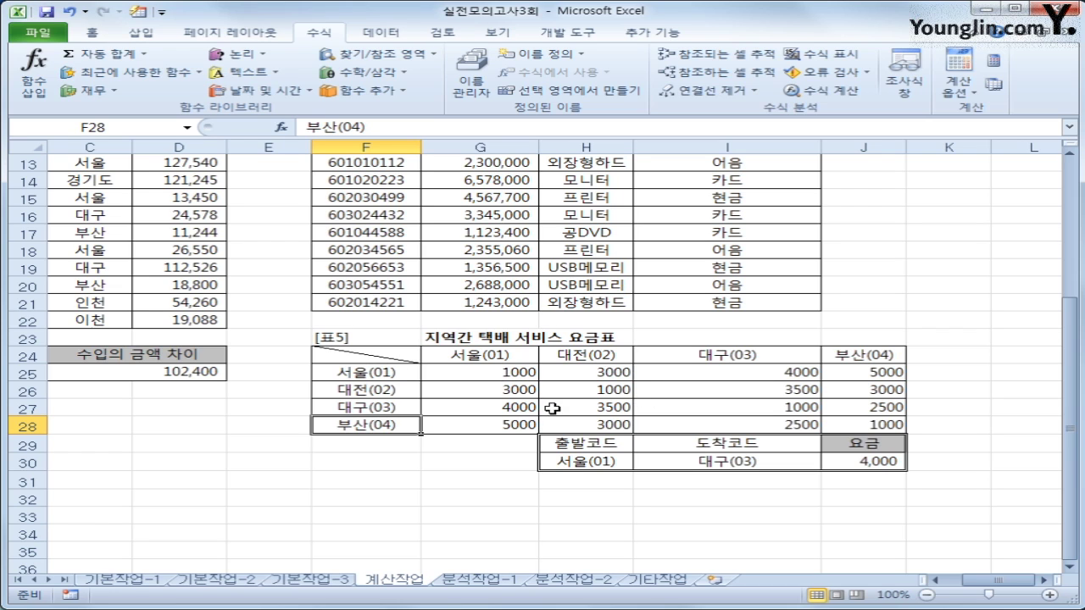
{"action": "left_click", "coordinate": [859, 373]}
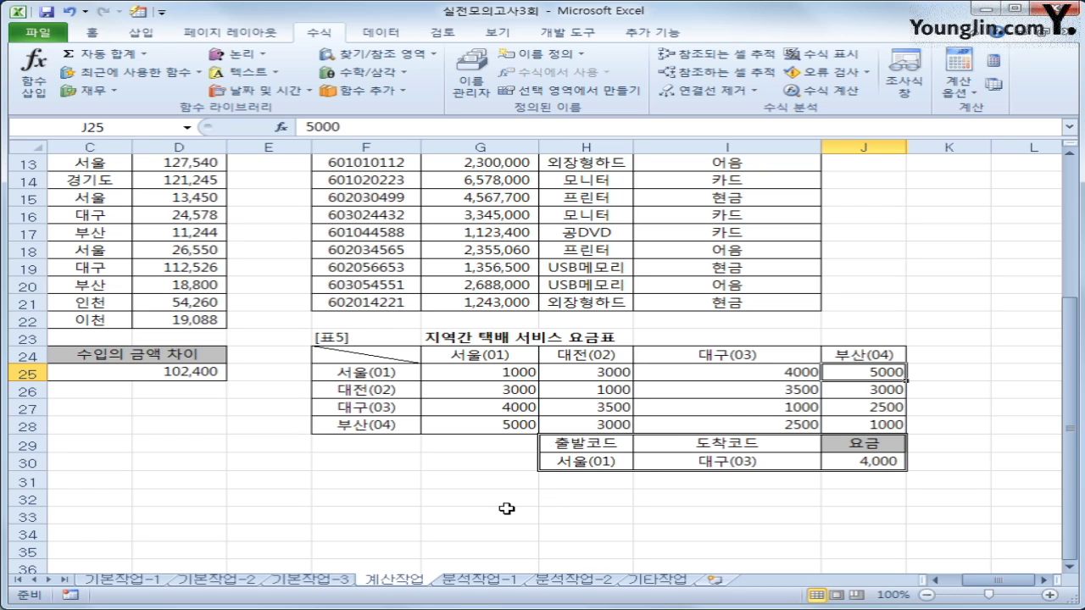
Step: Open the 분석작업-1 sheet and select a cell in the 제품 판매 현황 보고서 table
{"action": "left_click", "coordinate": [469, 579]}
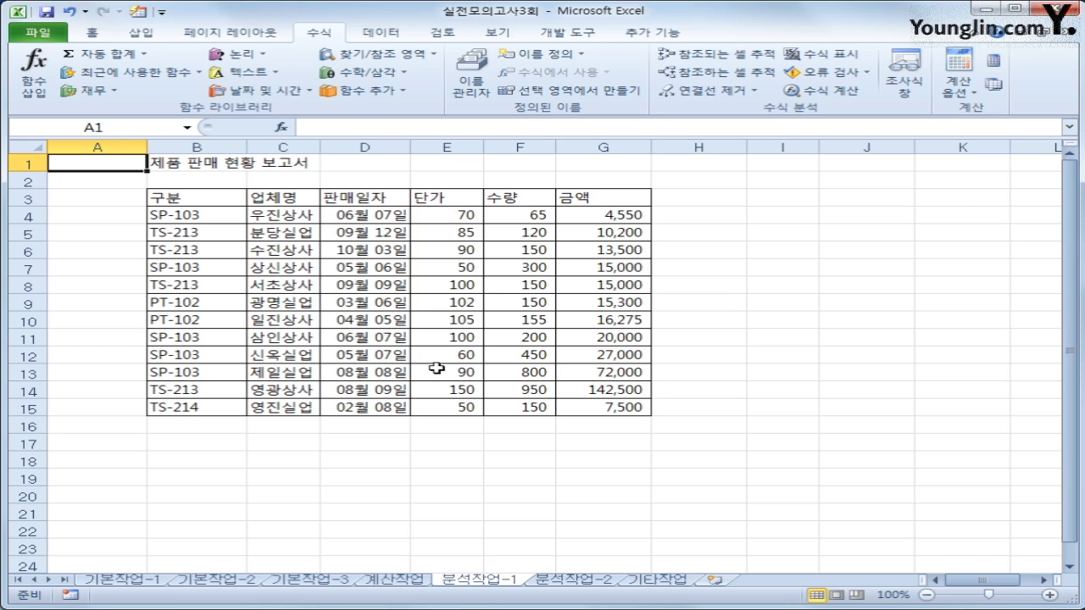
{"action": "left_click", "coordinate": [285, 233]}
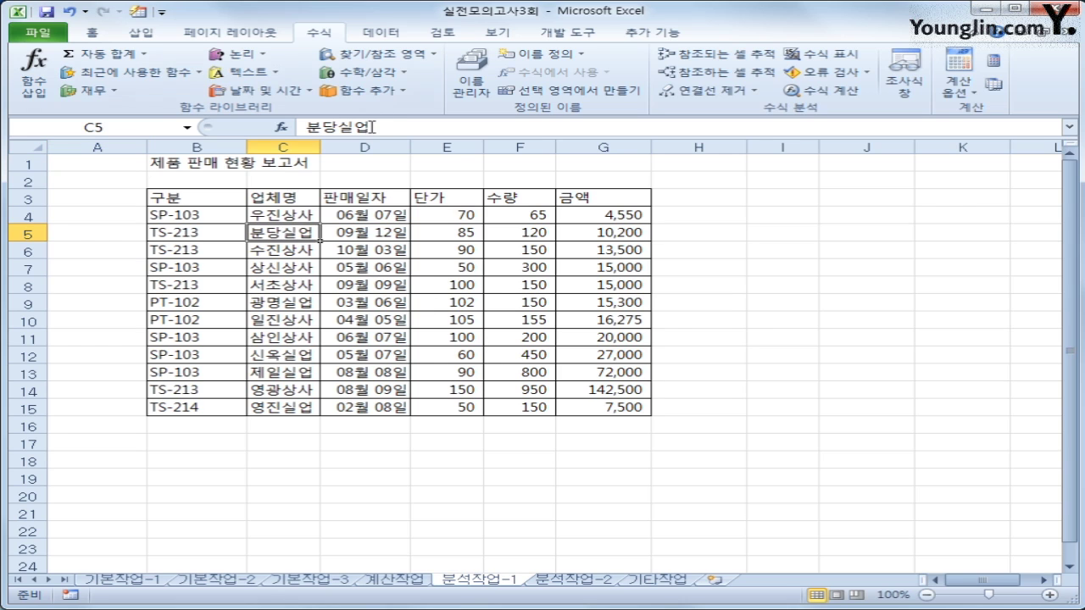
{"action": "left_click", "coordinate": [143, 32]}
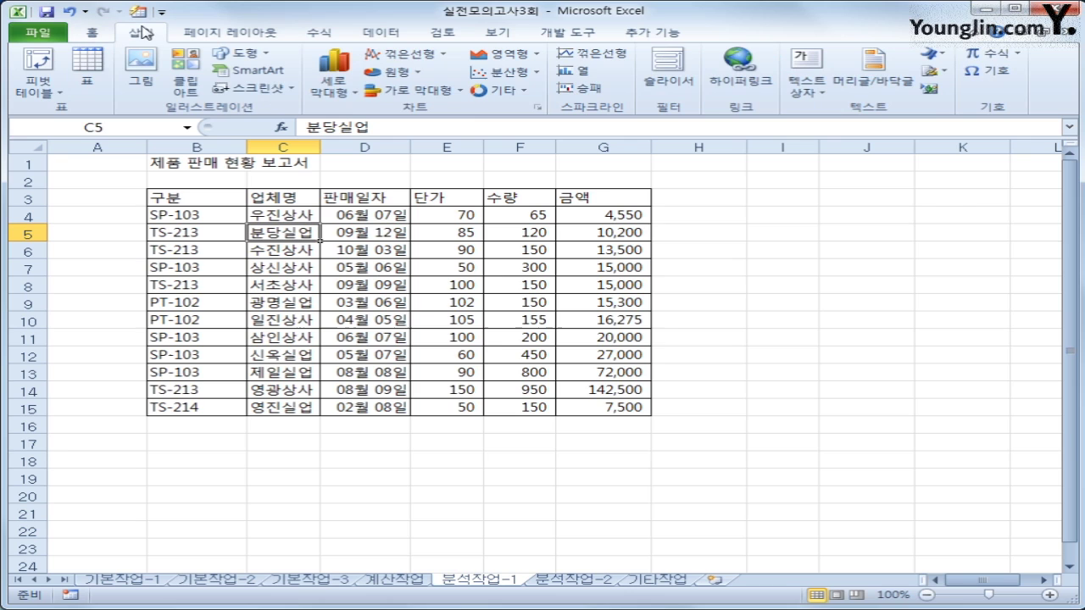
{"action": "left_click", "coordinate": [40, 63]}
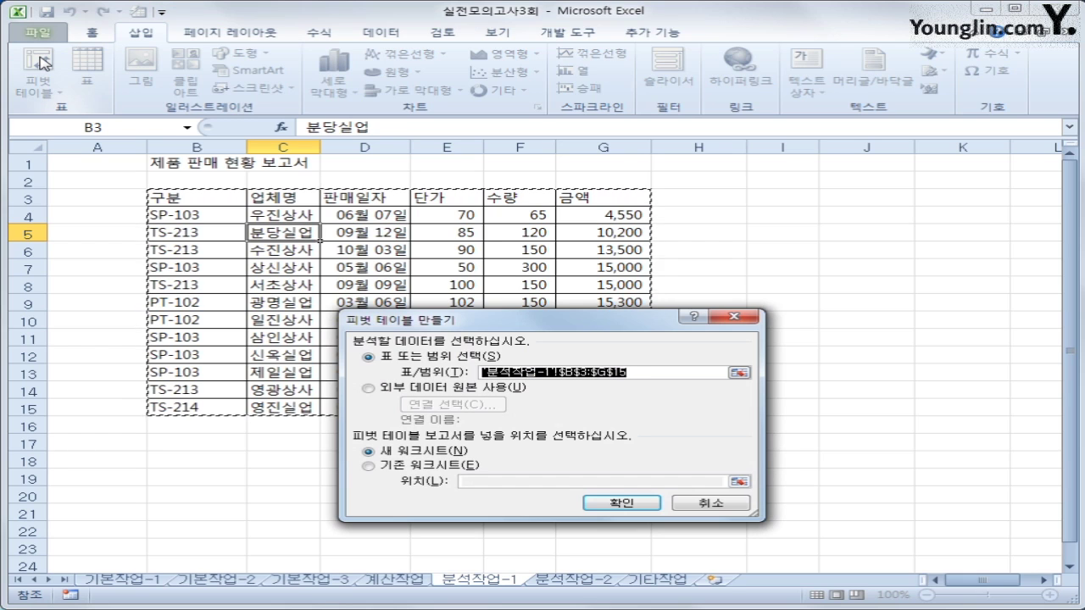
{"action": "left_click", "coordinate": [711, 503]}
Step: Create a PivotChart with its PivotTable from 분석작업-1 B3:G15, placed on the existing worksheet at B20
{"action": "left_click", "coordinate": [188, 200]}
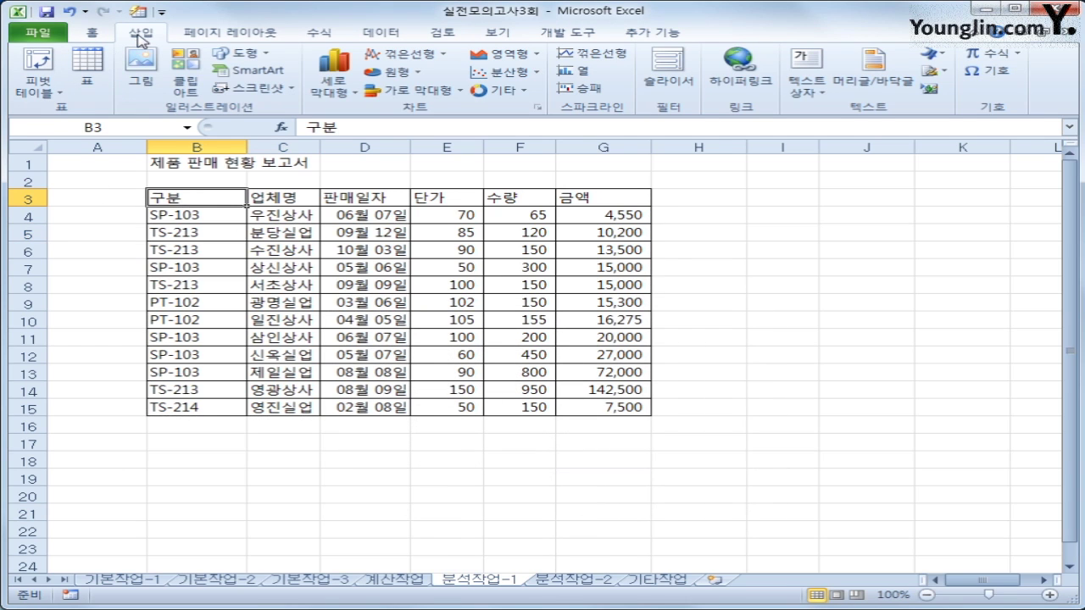
{"action": "left_click", "coordinate": [48, 95]}
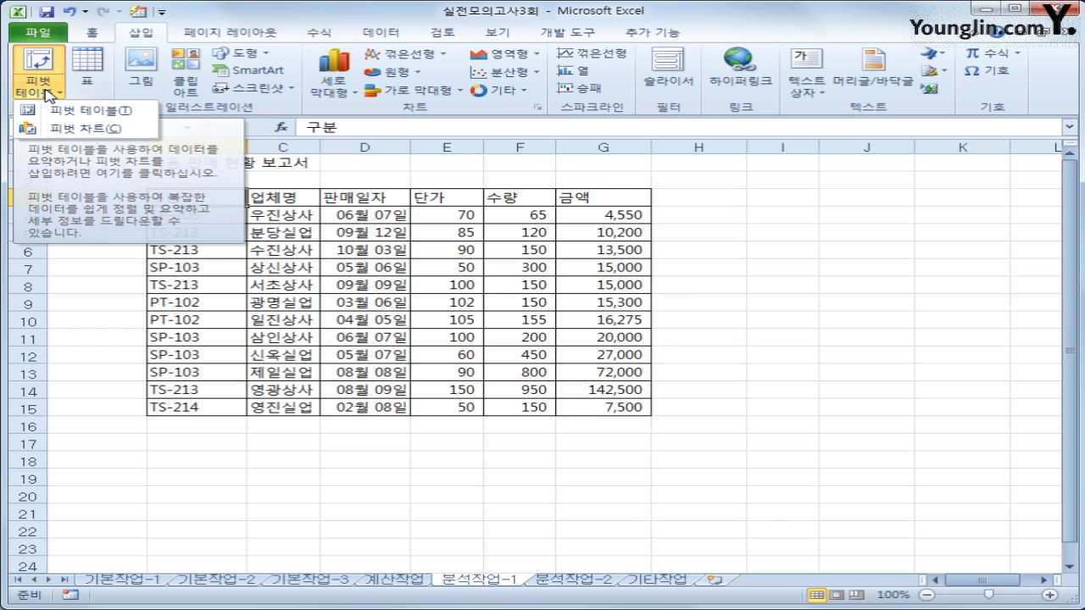
{"action": "left_click", "coordinate": [72, 129]}
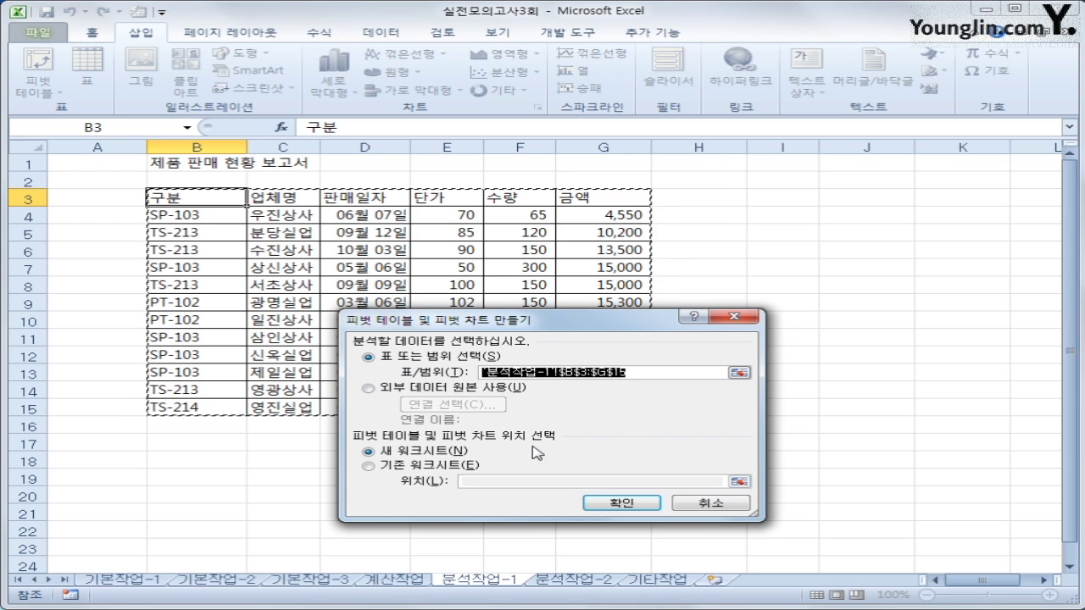
{"action": "left_click", "coordinate": [432, 468]}
{"action": "left_click", "coordinate": [503, 484]}
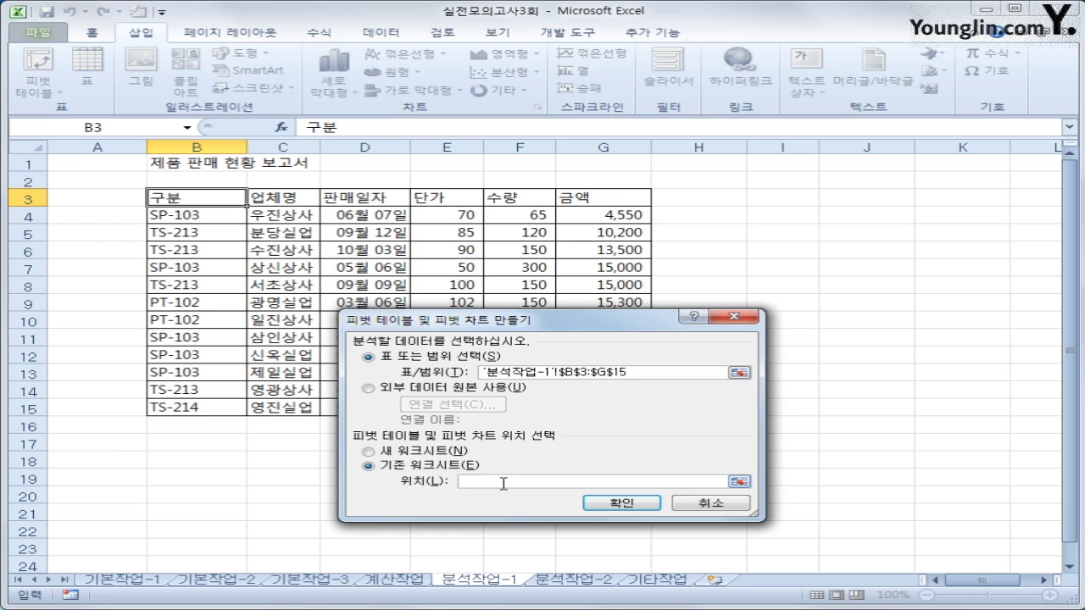
{"action": "left_click", "coordinate": [186, 496]}
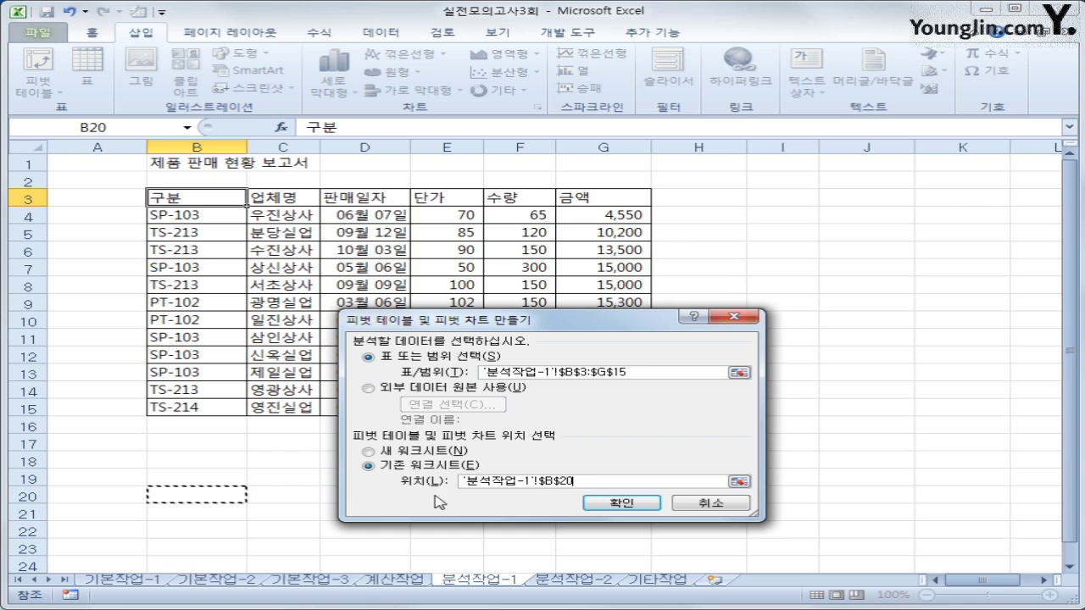
{"action": "left_click", "coordinate": [619, 503]}
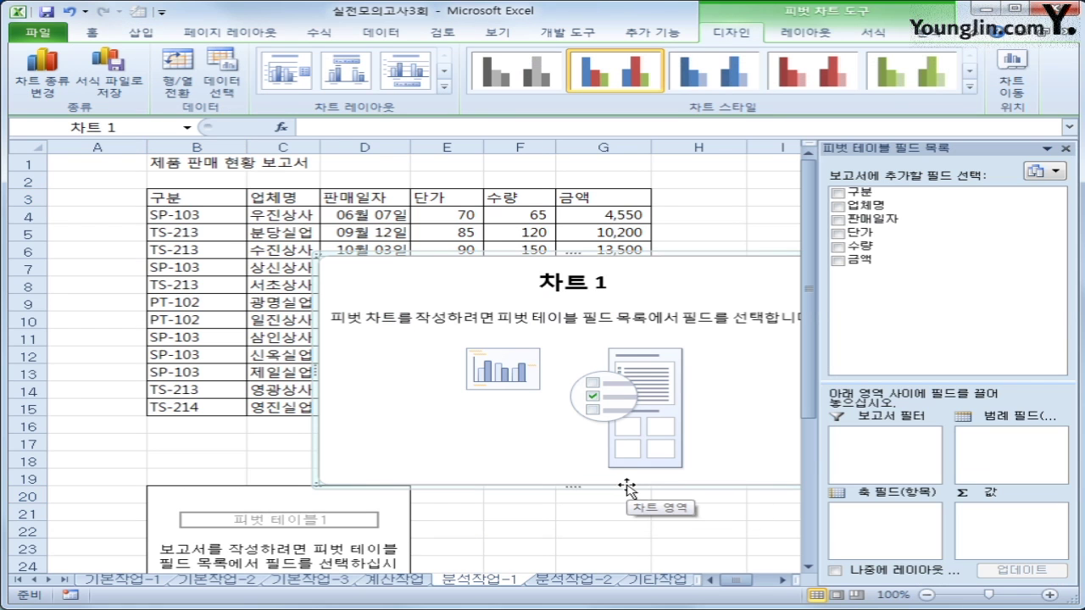
Step: Assign 판매일자 to the PivotChart's axis fields, 구분 to the legend fields and 금액 to the values as a sum
{"action": "scroll", "coordinate": [628, 487], "scroll_direction": "down", "scroll_amount": 2}
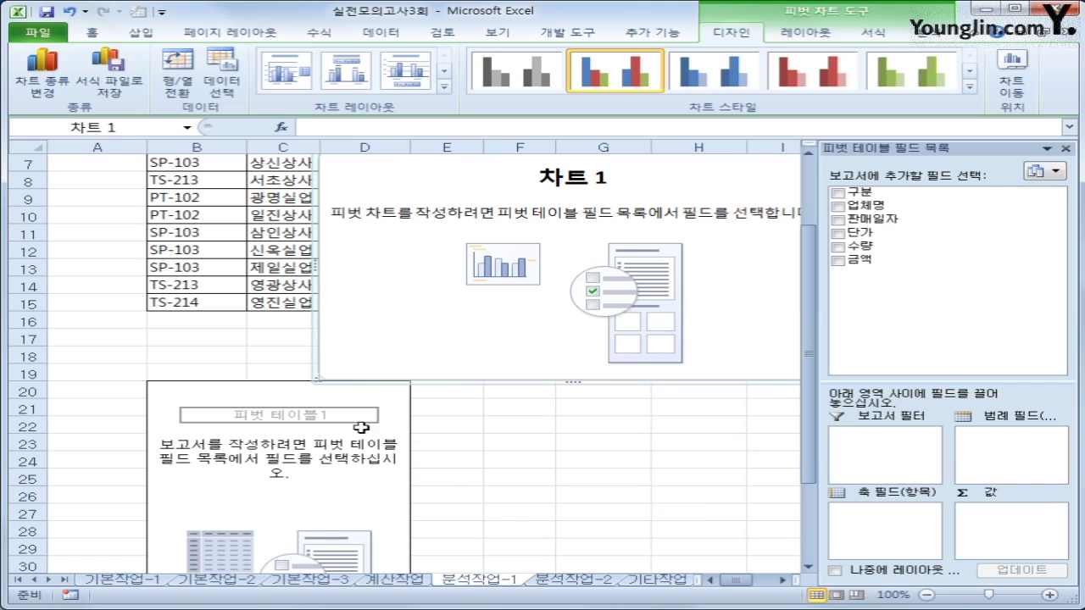
{"action": "scroll", "coordinate": [338, 481], "scroll_direction": "down", "scroll_amount": 1}
{"action": "scroll", "coordinate": [339, 477], "scroll_direction": "down", "scroll_amount": 1}
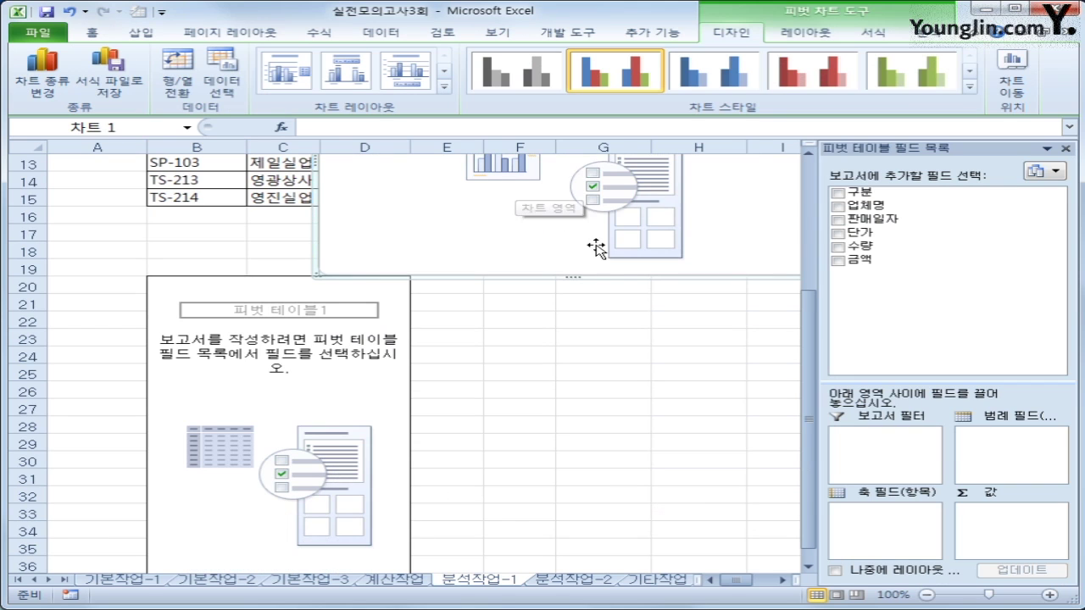
{"action": "scroll", "coordinate": [584, 244], "scroll_direction": "up", "scroll_amount": 1}
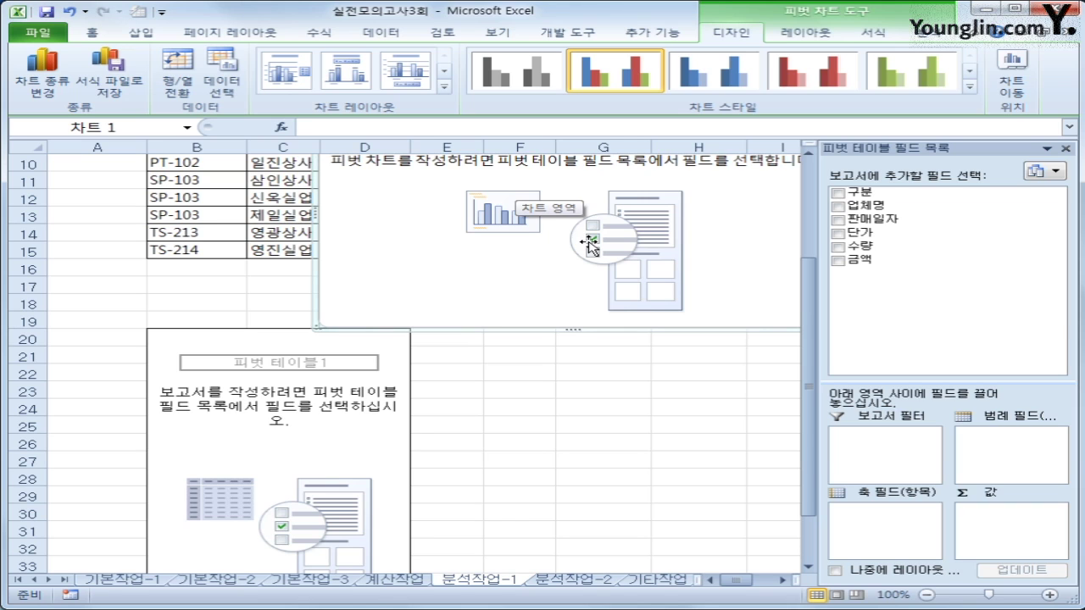
{"action": "left_click_drag", "start_coordinate": [863, 218], "coordinate": [897, 546]}
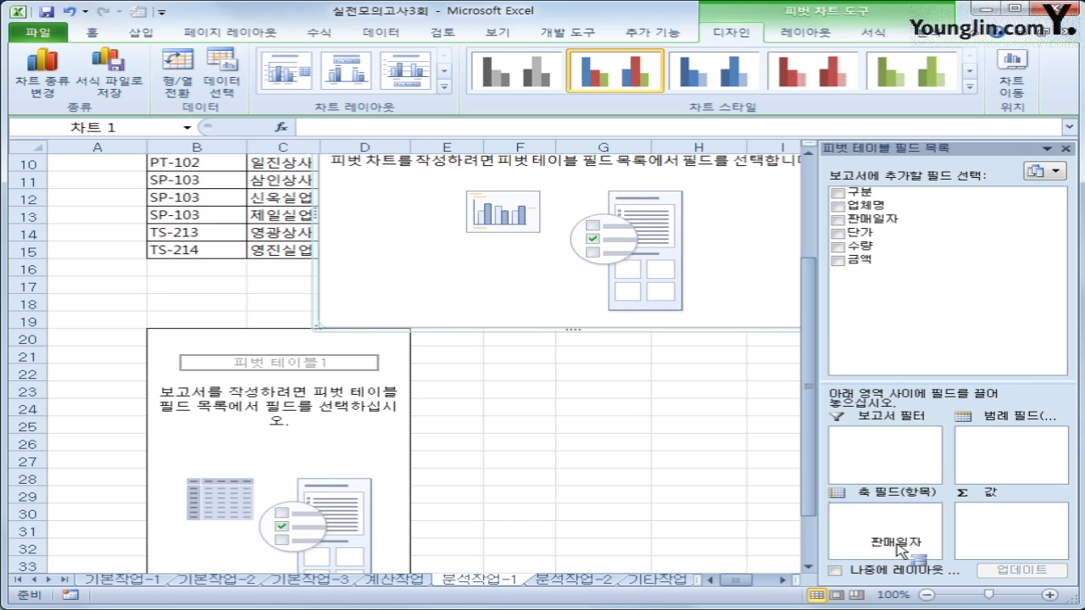
{"action": "left_click_drag", "start_coordinate": [901, 551], "coordinate": [901, 548]}
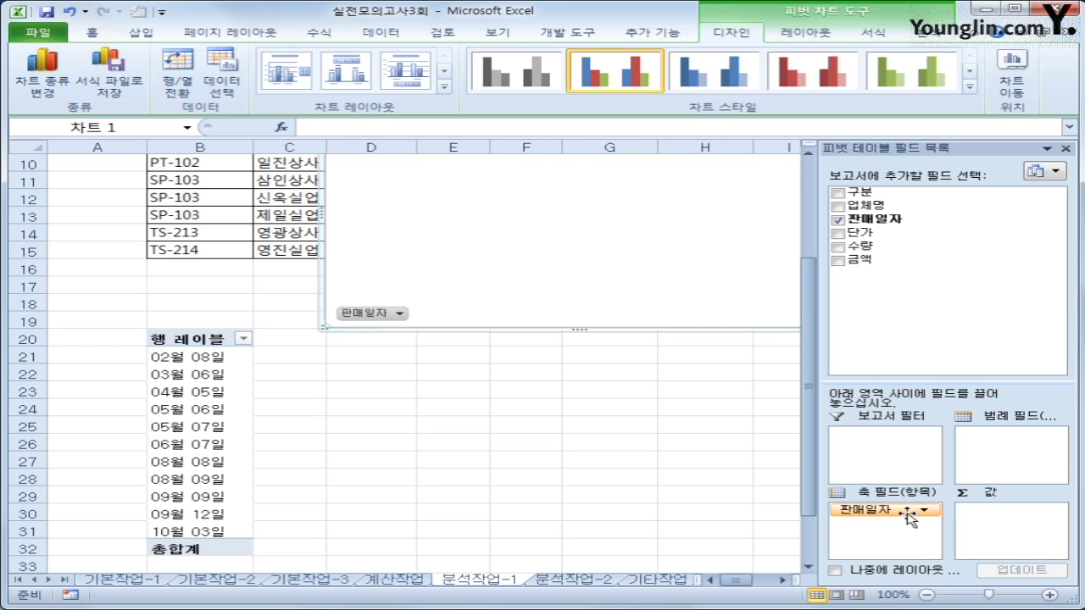
{"action": "left_click_drag", "start_coordinate": [865, 193], "coordinate": [1040, 464]}
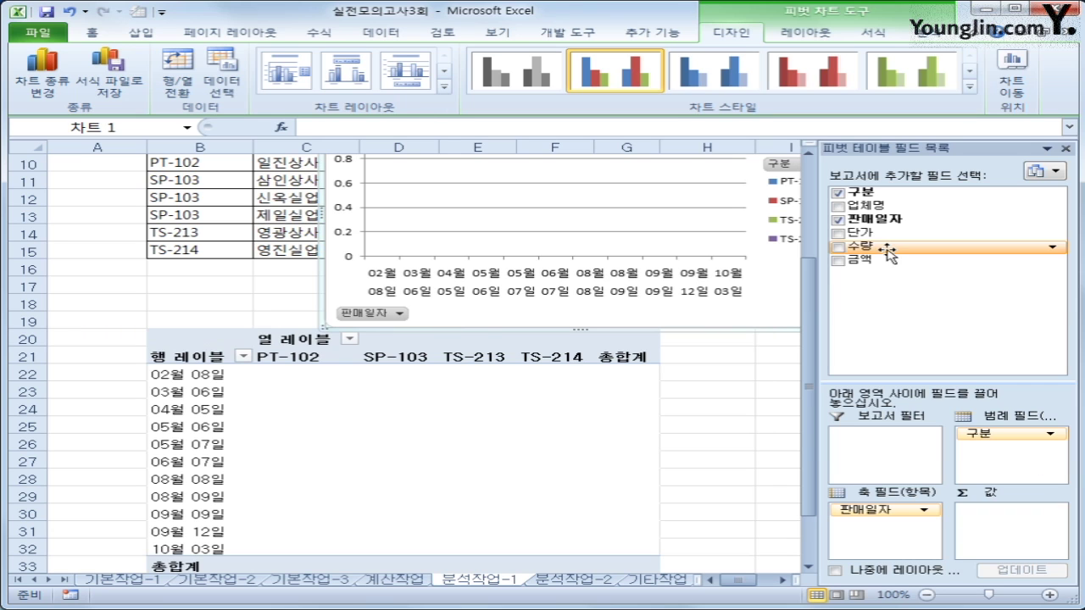
{"action": "left_click_drag", "start_coordinate": [858, 260], "coordinate": [1007, 546]}
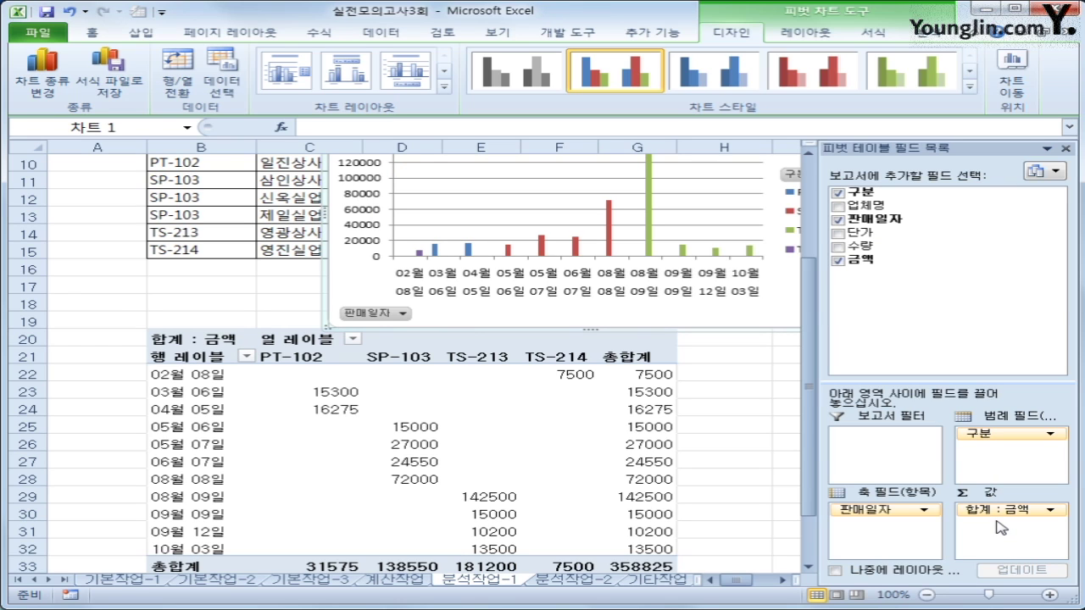
Step: Change the PivotTable's report layout to outline form (개요 형식으로 표시)
{"action": "left_click", "coordinate": [297, 370]}
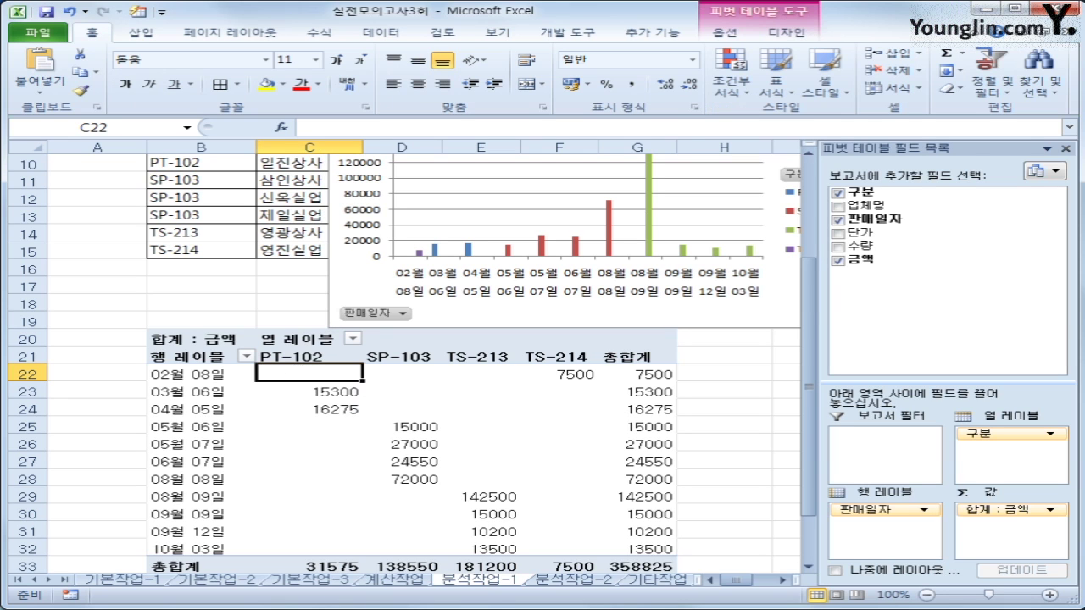
{"action": "left_click", "coordinate": [781, 34]}
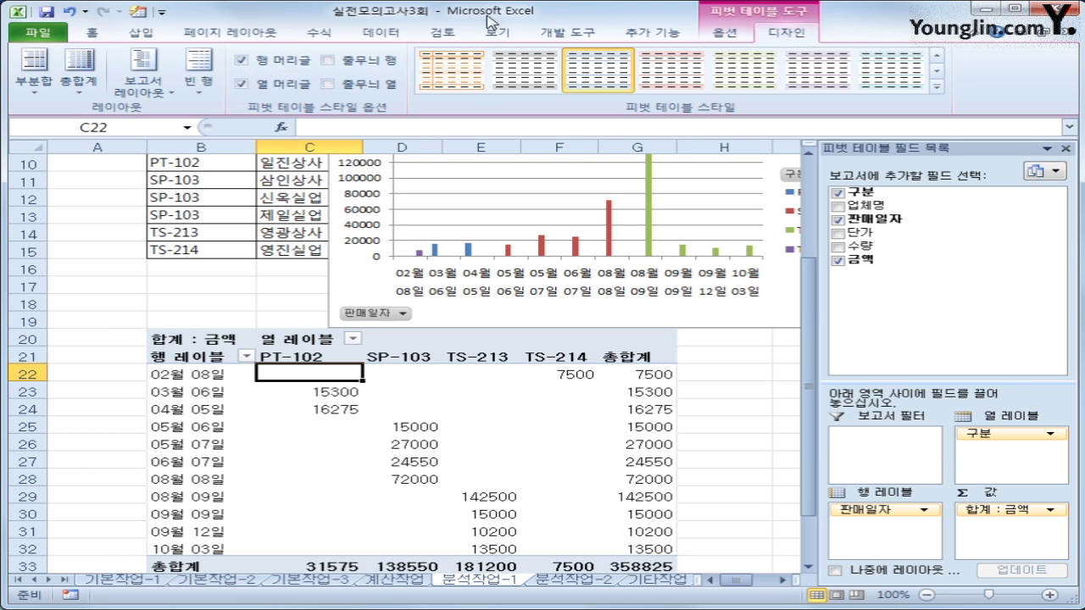
{"action": "left_click", "coordinate": [133, 96]}
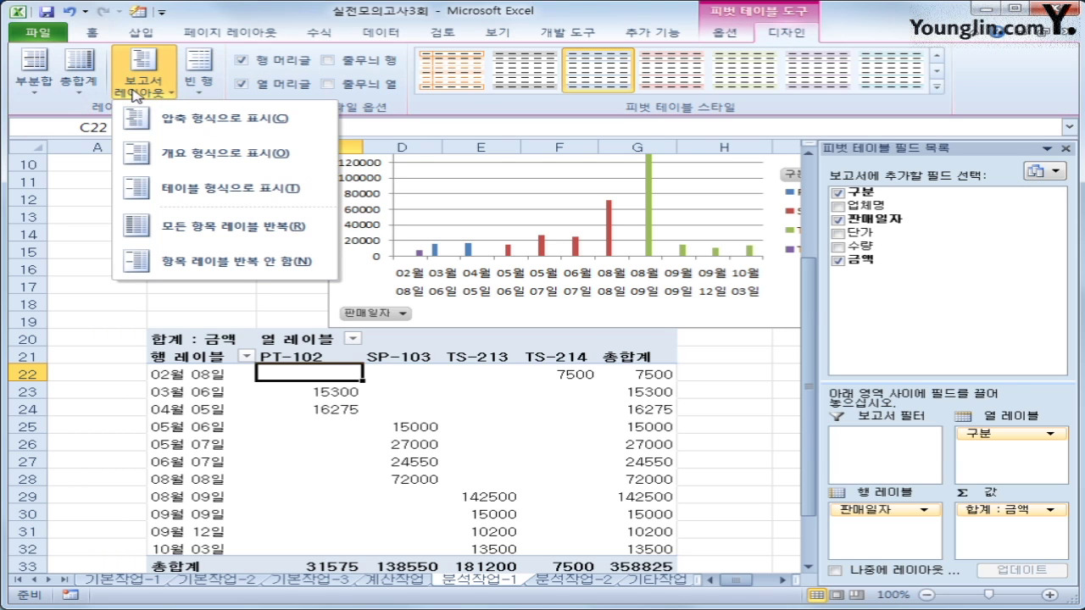
{"action": "left_click", "coordinate": [165, 160]}
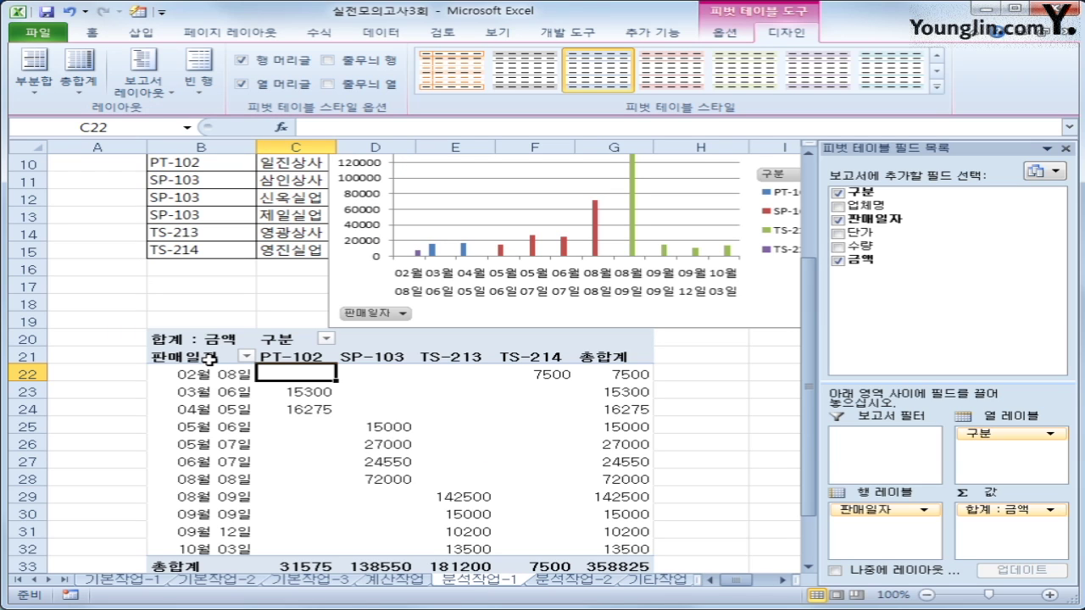
Step: Group the PivotTable's 판매일자 field by quarter (분기) only, without month grouping
{"action": "left_click", "coordinate": [208, 359]}
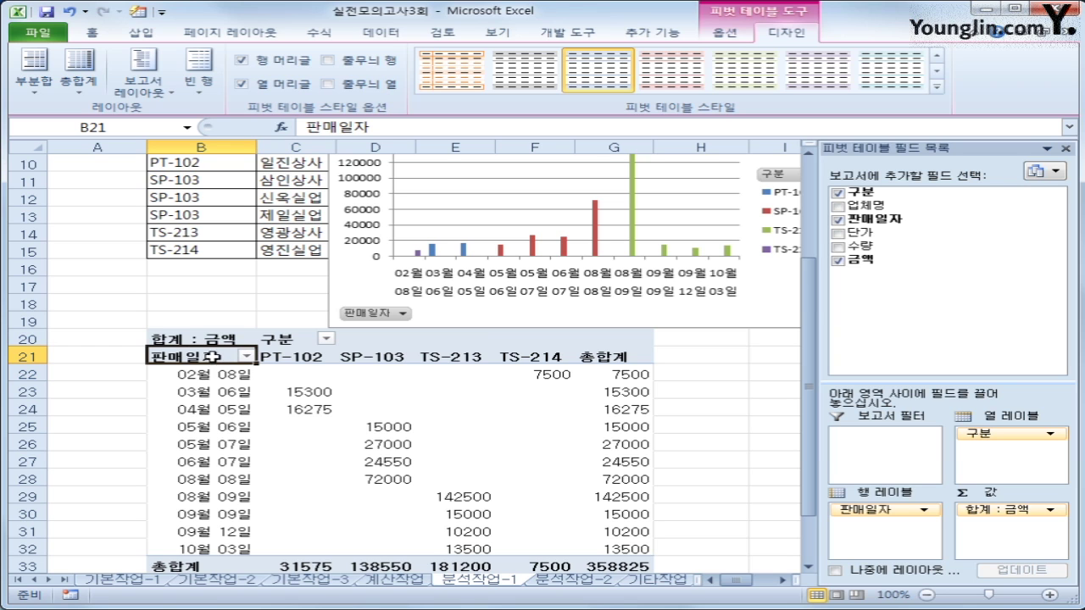
{"action": "right_click", "coordinate": [209, 359]}
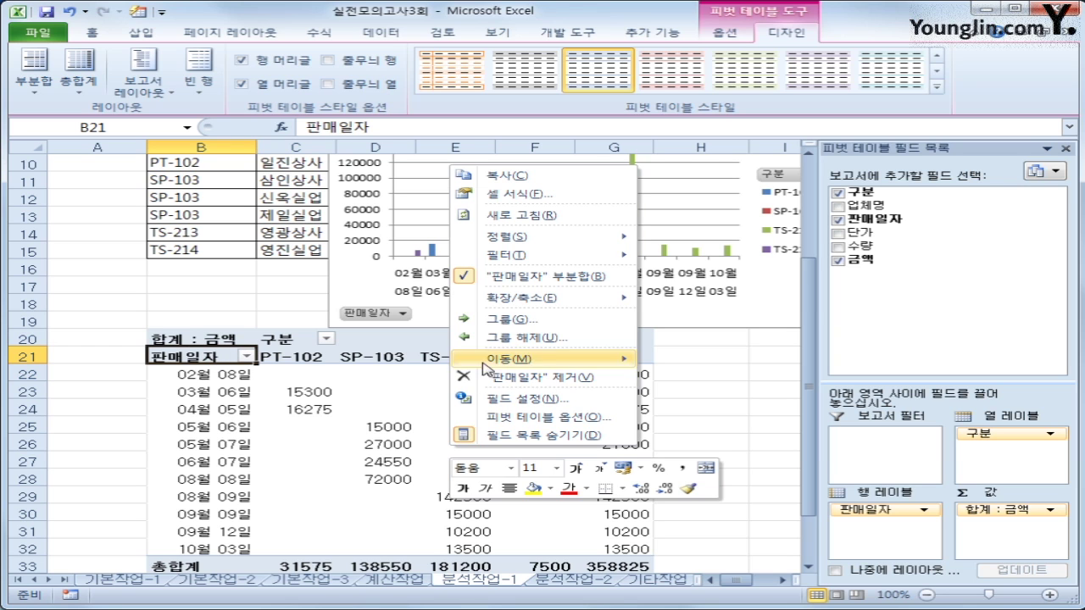
{"action": "left_click", "coordinate": [503, 320]}
{"action": "left_click", "coordinate": [438, 344]}
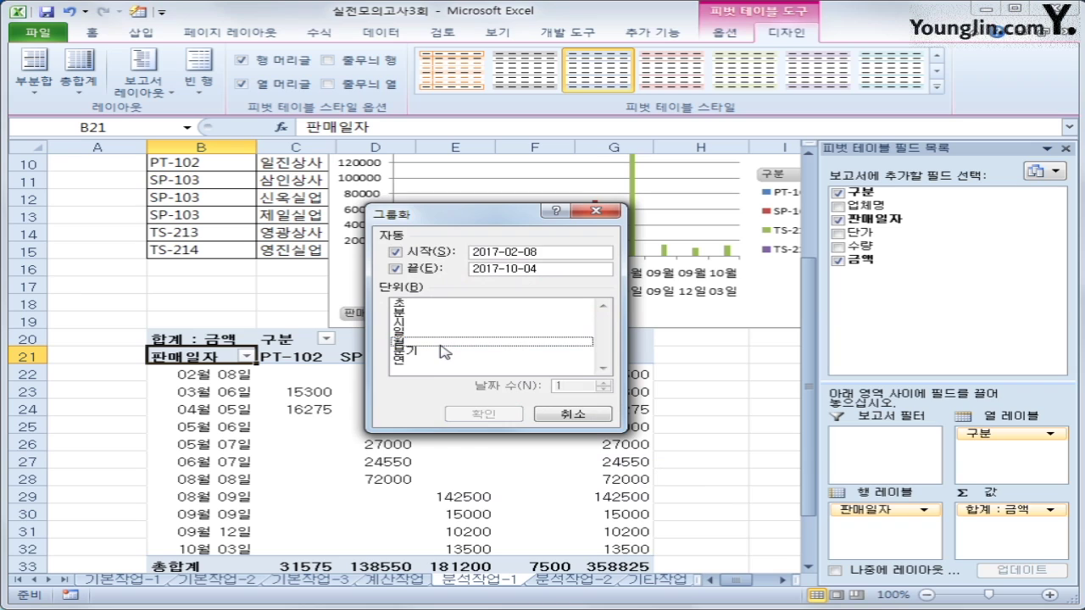
{"action": "left_click", "coordinate": [438, 350]}
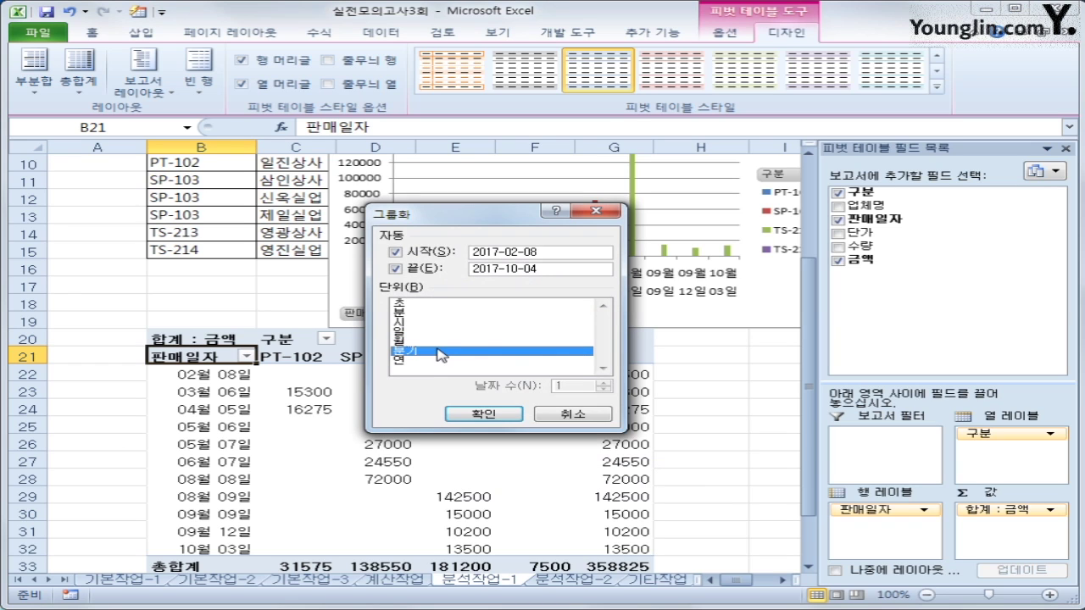
{"action": "left_click", "coordinate": [484, 413]}
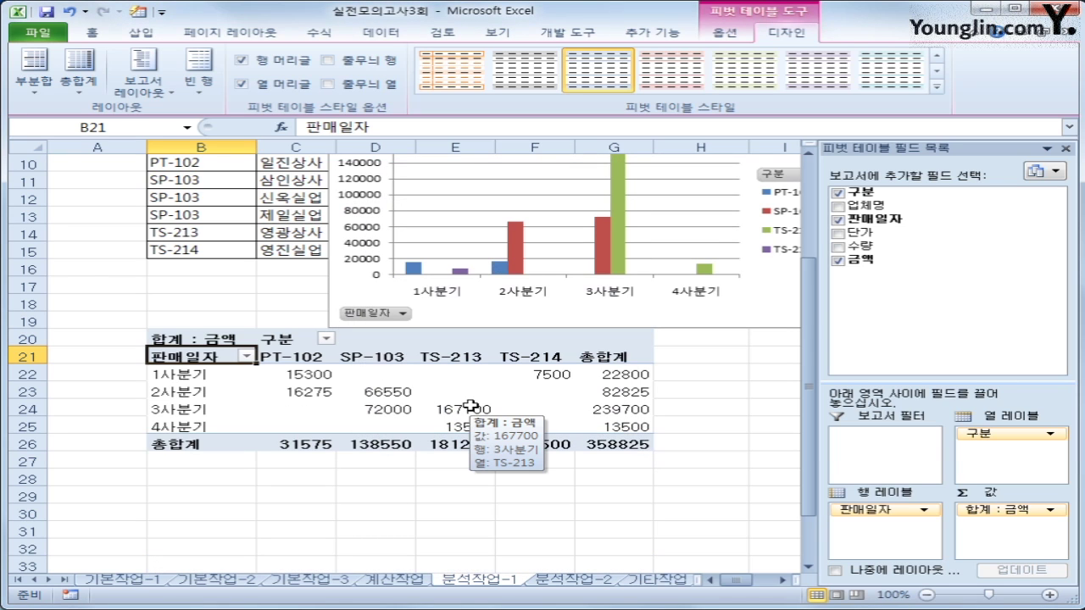
Step: Move the PivotChart from 분석작업-1 to a new sheet named Chart1
{"action": "left_click", "coordinate": [763, 304]}
{"action": "right_click", "coordinate": [722, 319]}
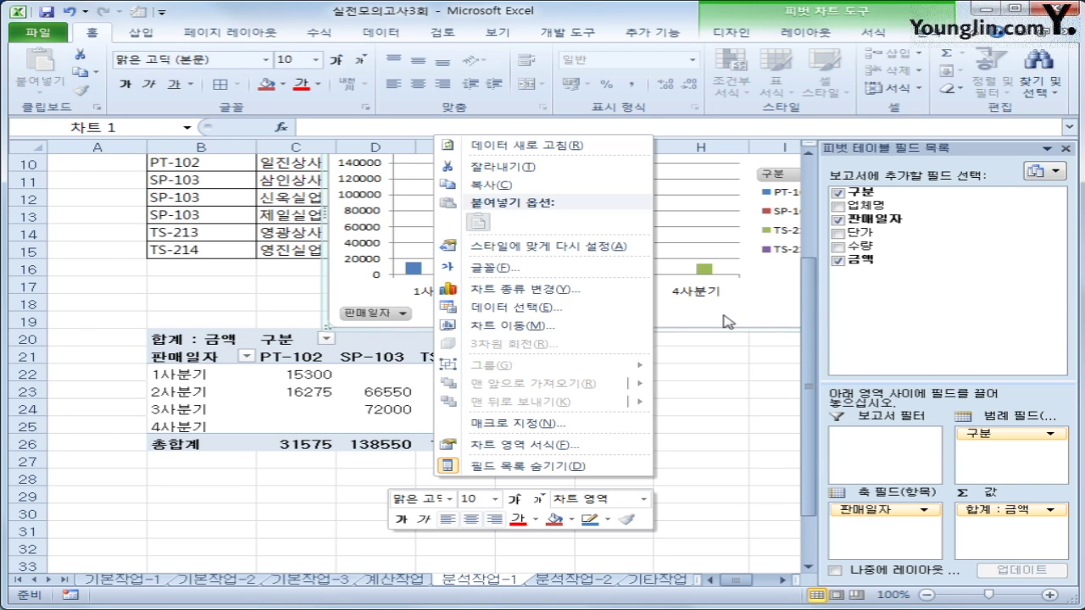
{"action": "left_click", "coordinate": [590, 325]}
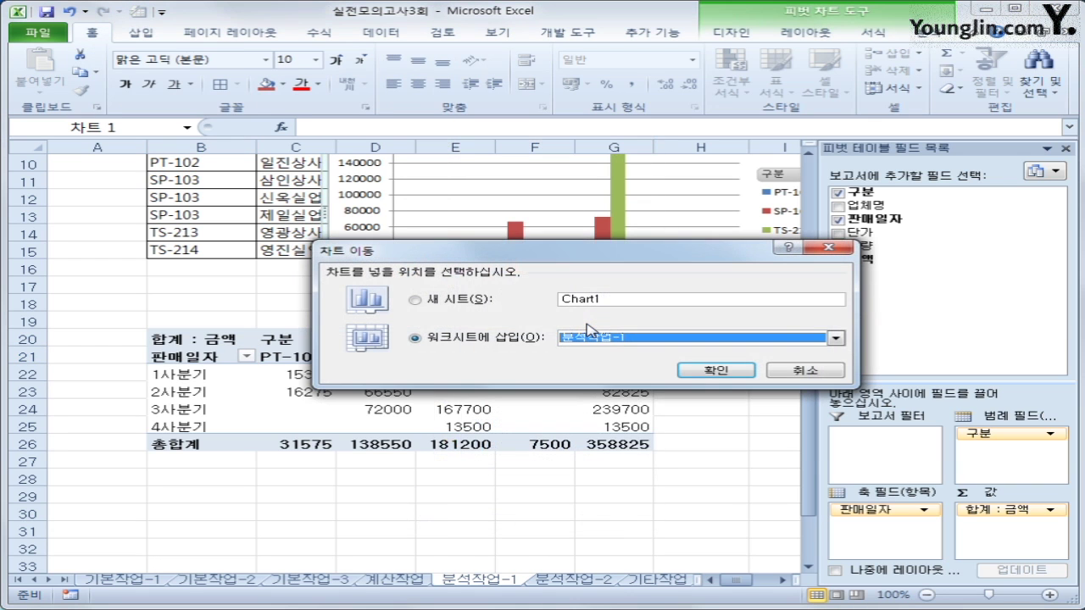
{"action": "left_click", "coordinate": [451, 304]}
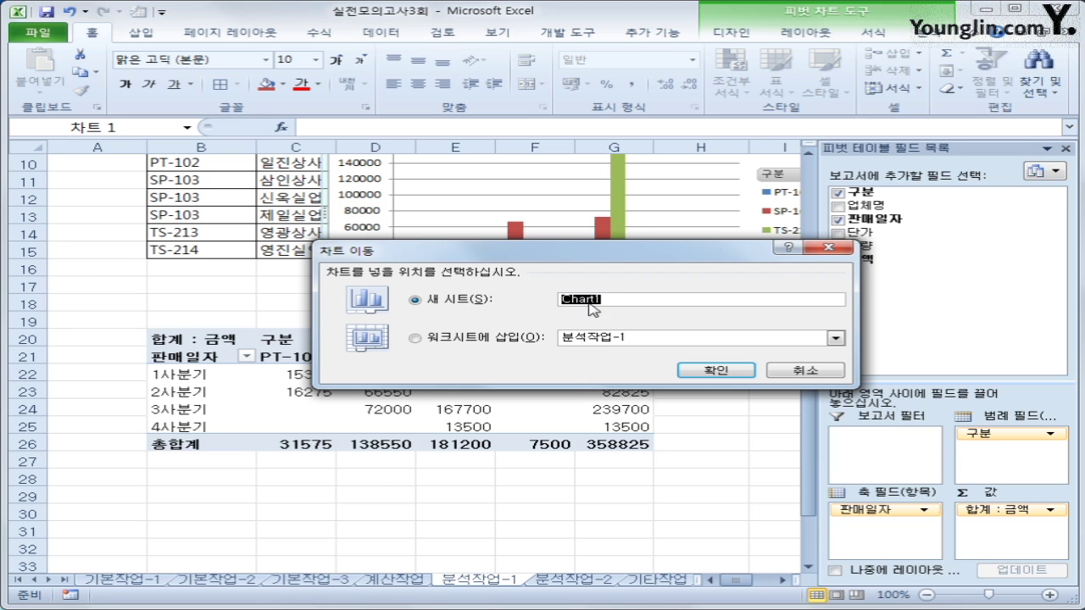
{"action": "left_click", "coordinate": [716, 371]}
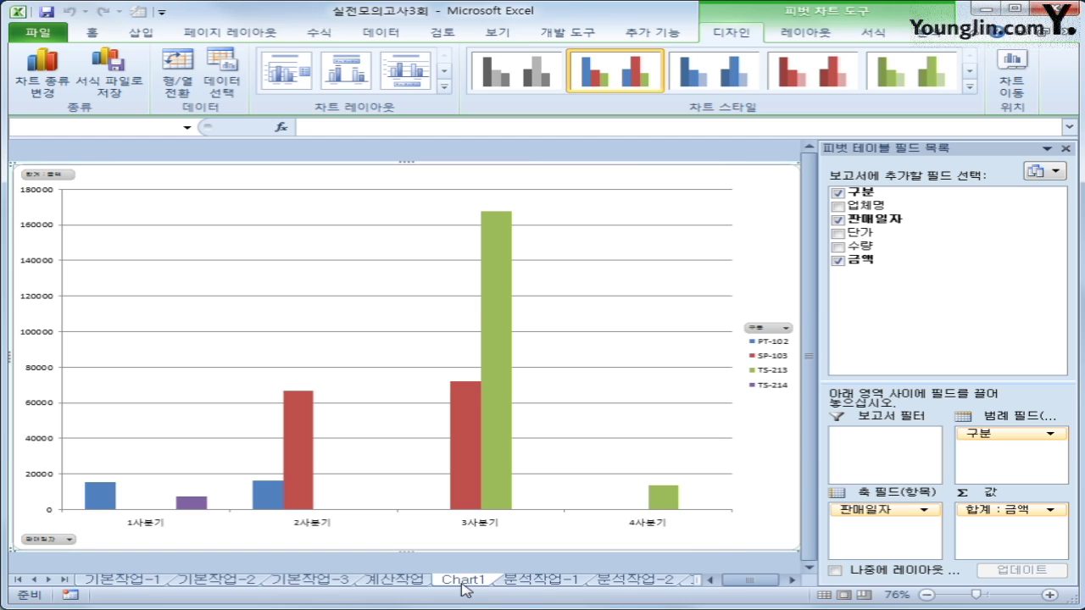
Step: Return to the 분석작업-1 sheet and examine the source table, the PivotTable insertion commands and the PivotTable
{"action": "left_click", "coordinate": [542, 580]}
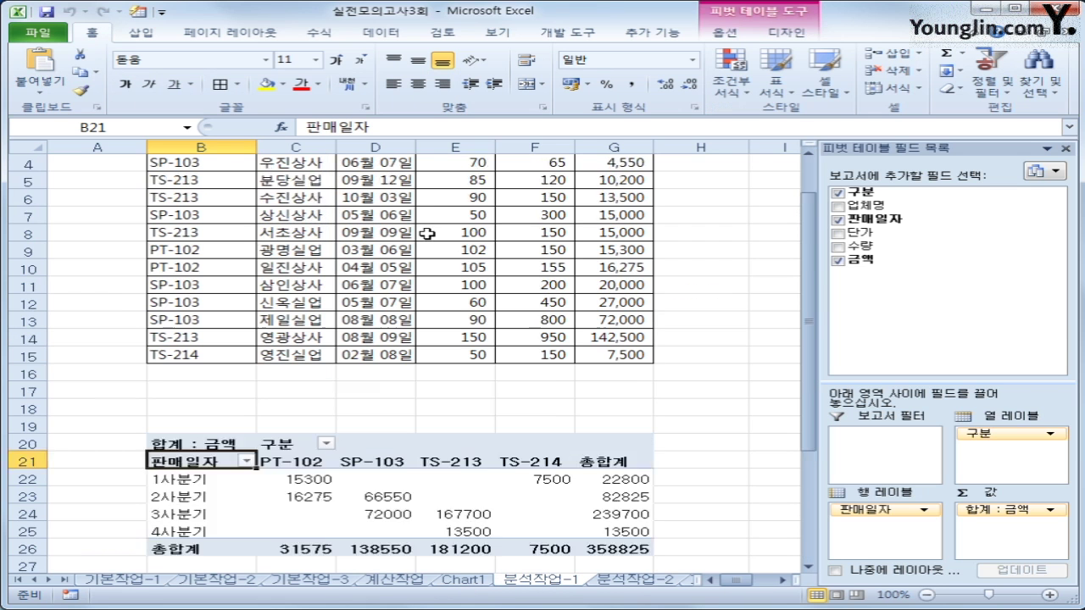
{"action": "scroll", "coordinate": [427, 234], "scroll_direction": "up", "scroll_amount": 1}
{"action": "left_click", "coordinate": [399, 248]}
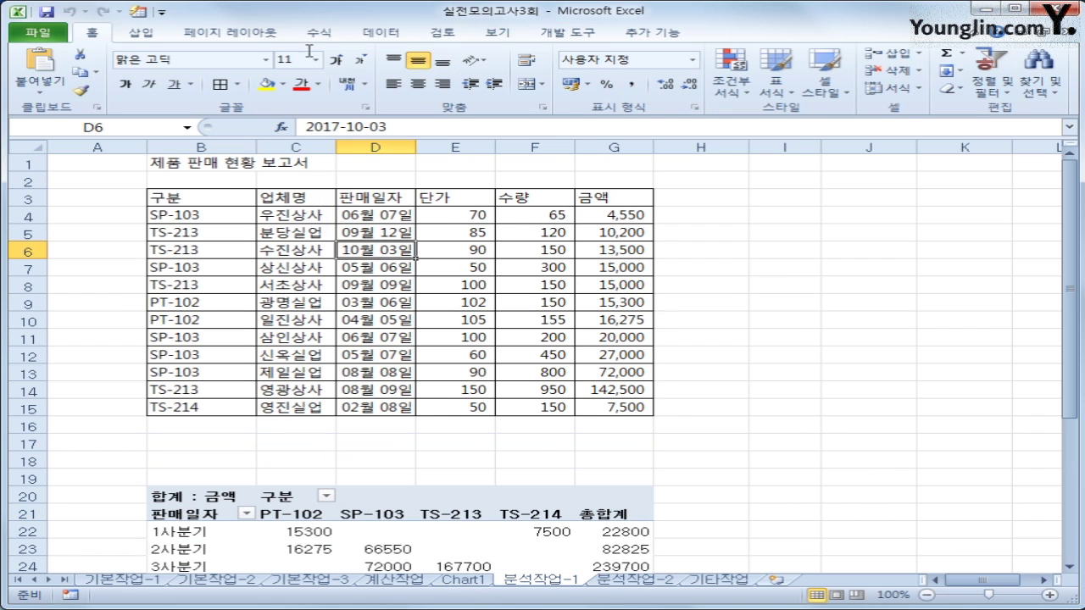
{"action": "left_click", "coordinate": [142, 34]}
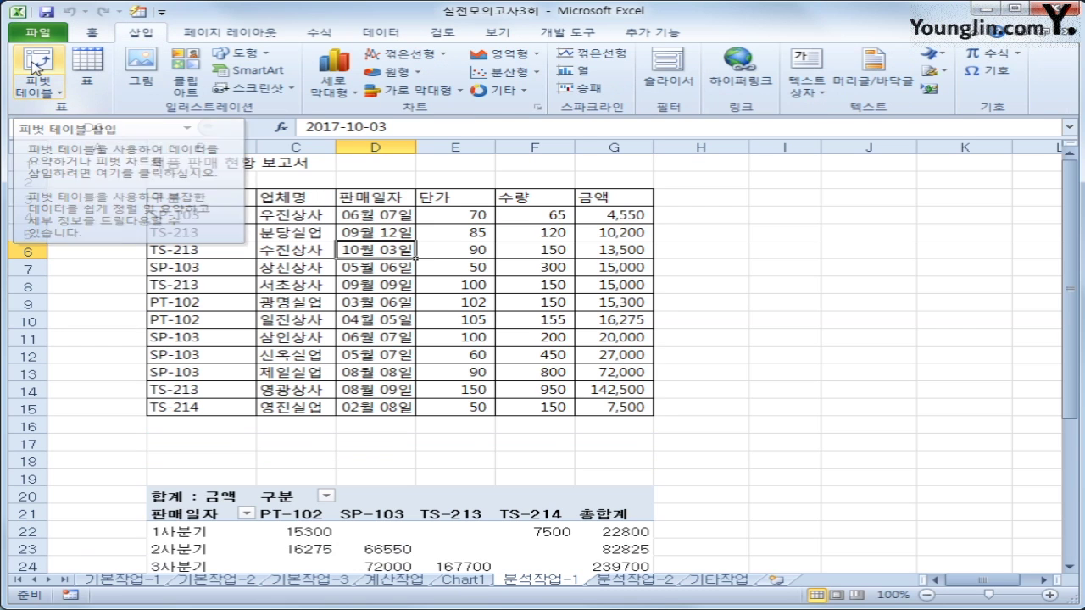
{"action": "left_click", "coordinate": [455, 513]}
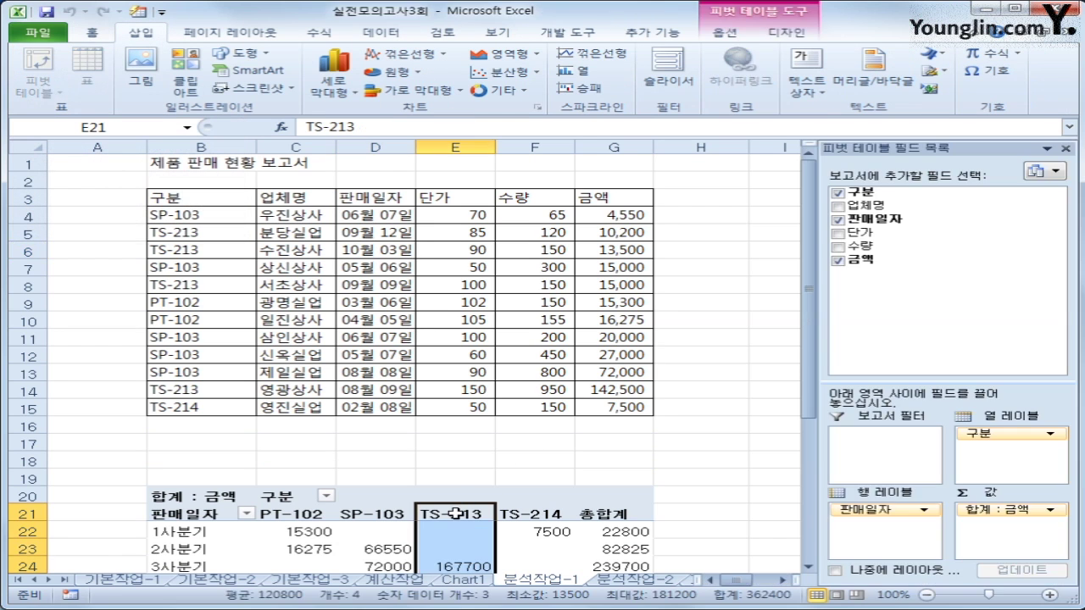
{"action": "left_click", "coordinate": [455, 513]}
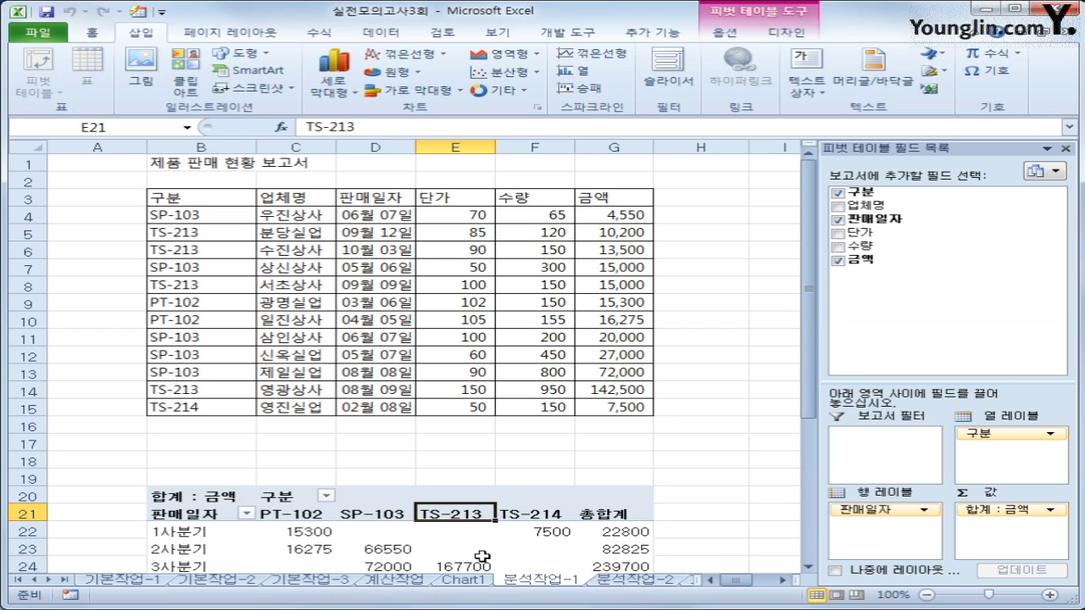
{"action": "left_click", "coordinate": [734, 34]}
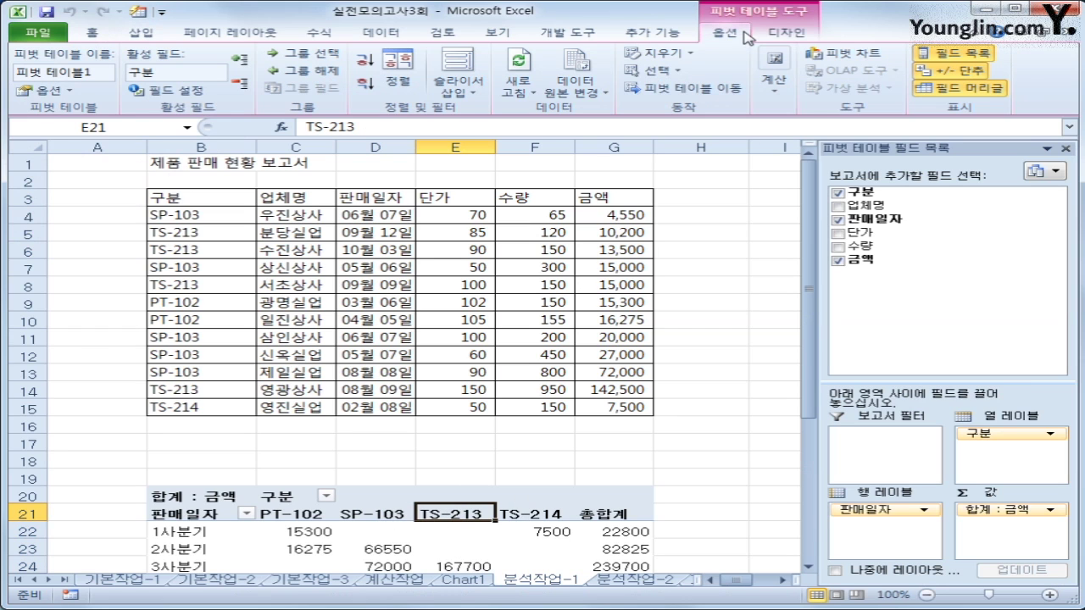
{"action": "left_click", "coordinate": [786, 34]}
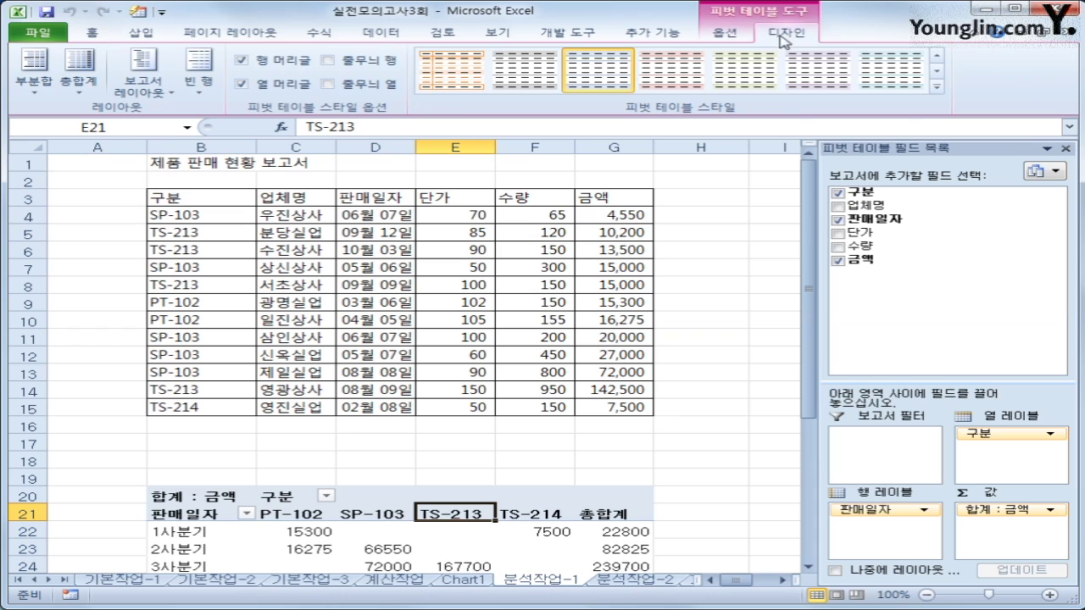
{"action": "left_click", "coordinate": [727, 35]}
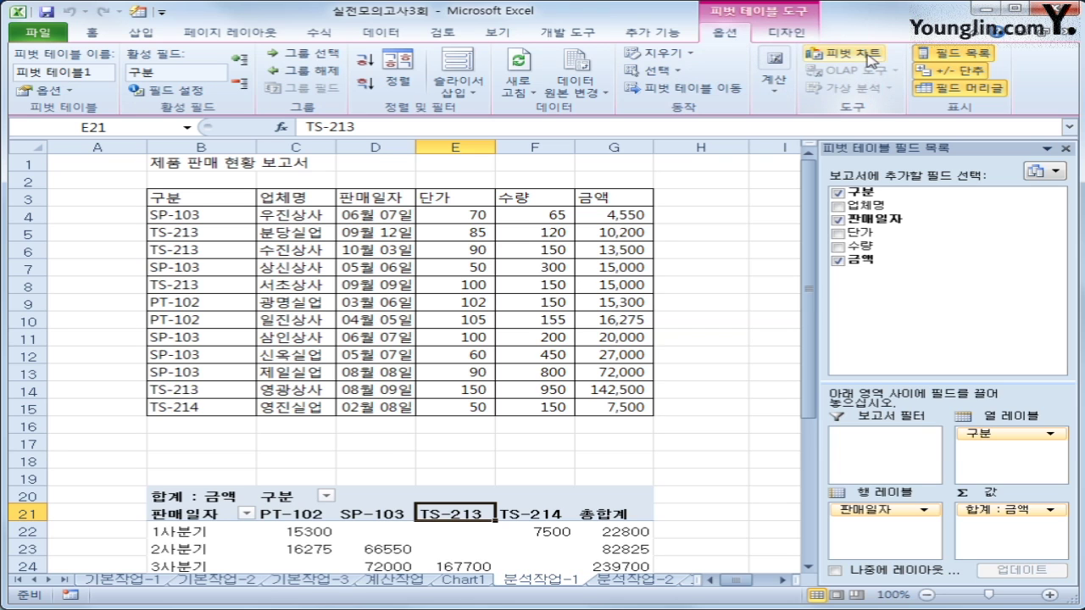
{"action": "left_click", "coordinate": [870, 56]}
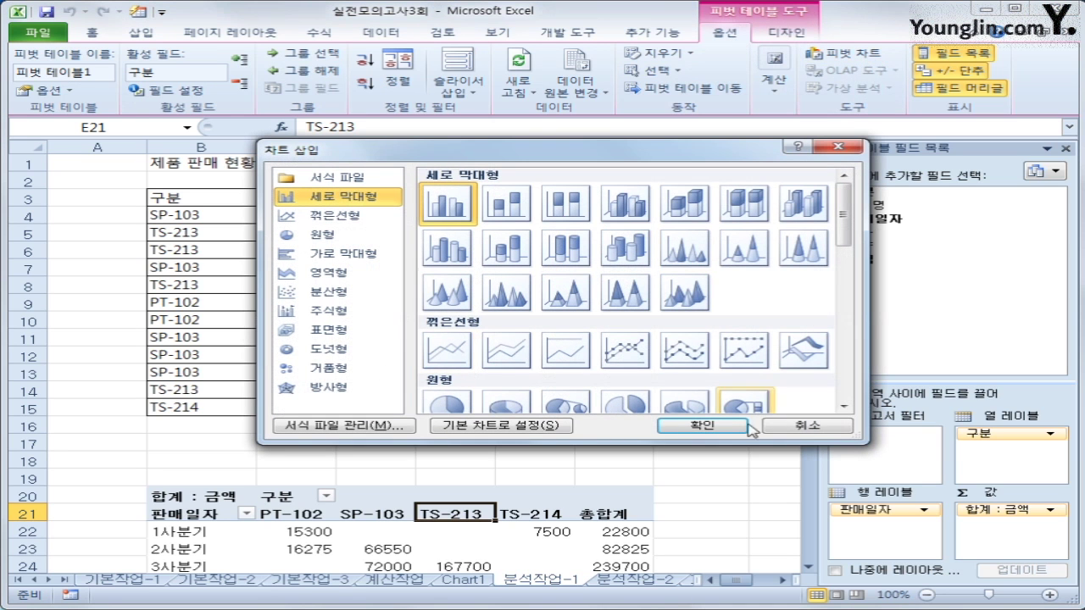
{"action": "left_click", "coordinate": [812, 430]}
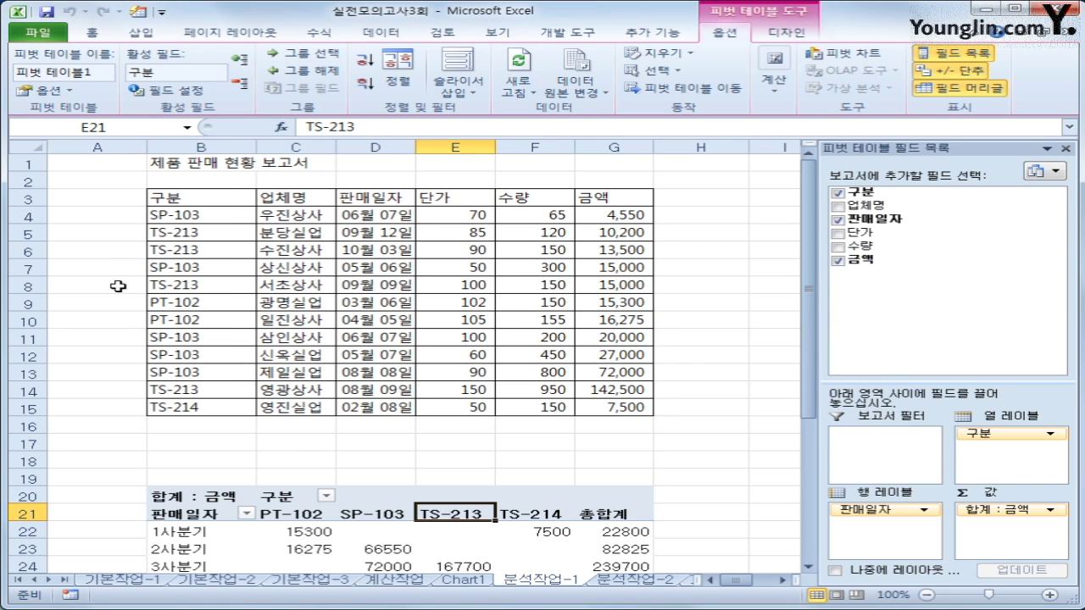
Step: Review the quarterly PivotTable on 분석작업-1 and its PivotChart on the Chart1 sheet
{"action": "left_click", "coordinate": [139, 32]}
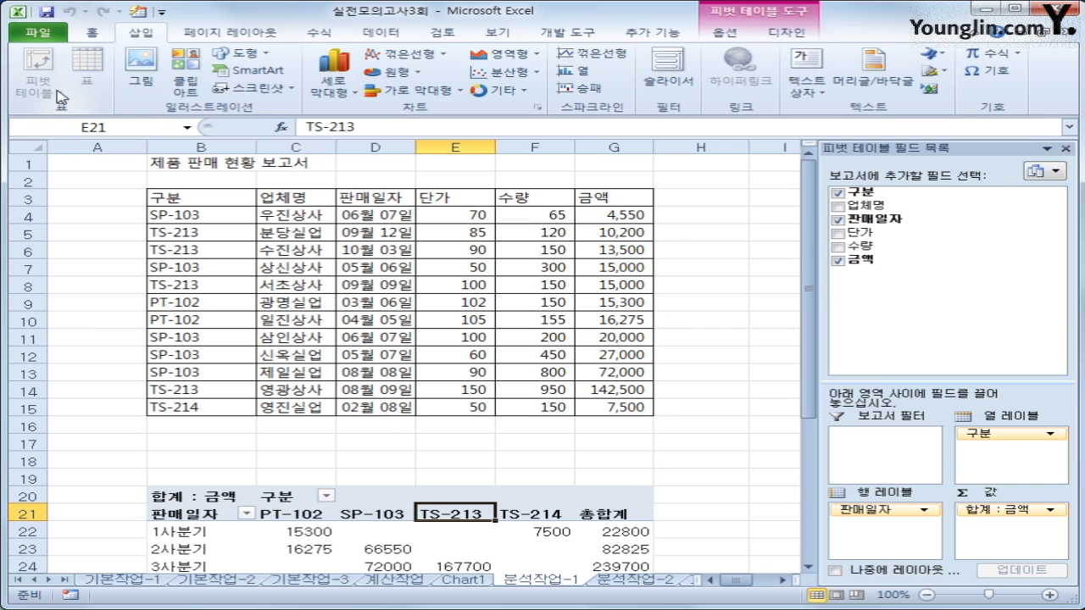
{"action": "left_click", "coordinate": [701, 443]}
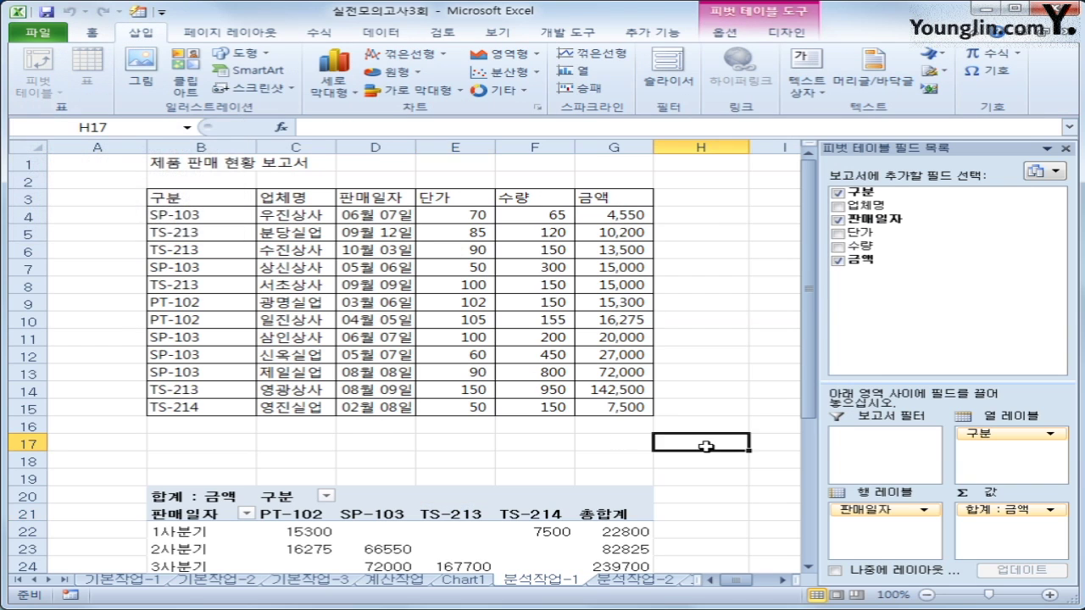
{"action": "scroll", "coordinate": [762, 446], "scroll_direction": "down", "scroll_amount": 2}
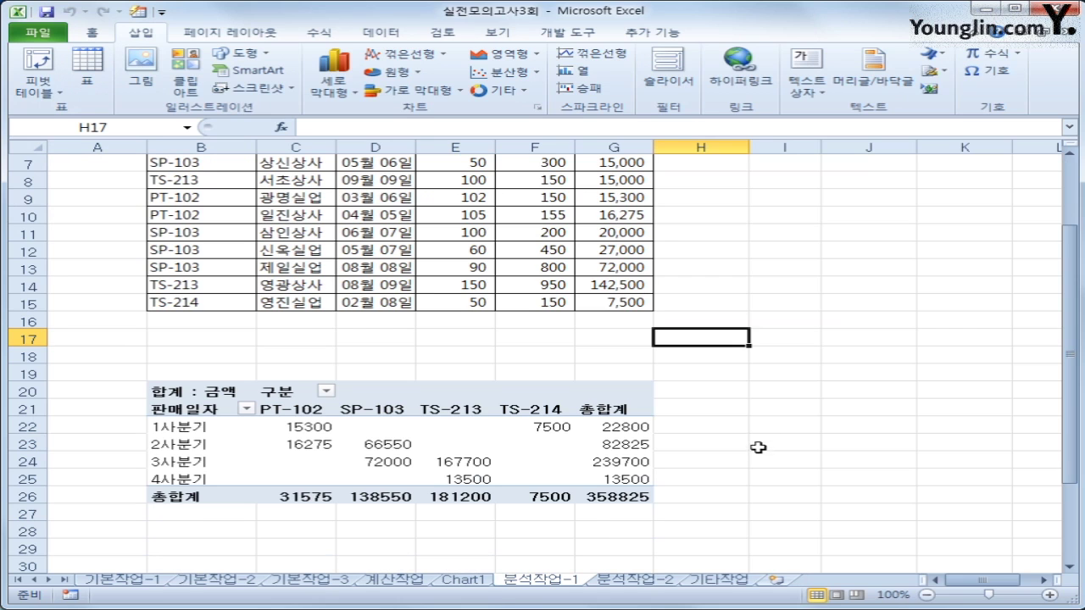
{"action": "left_click", "coordinate": [479, 584]}
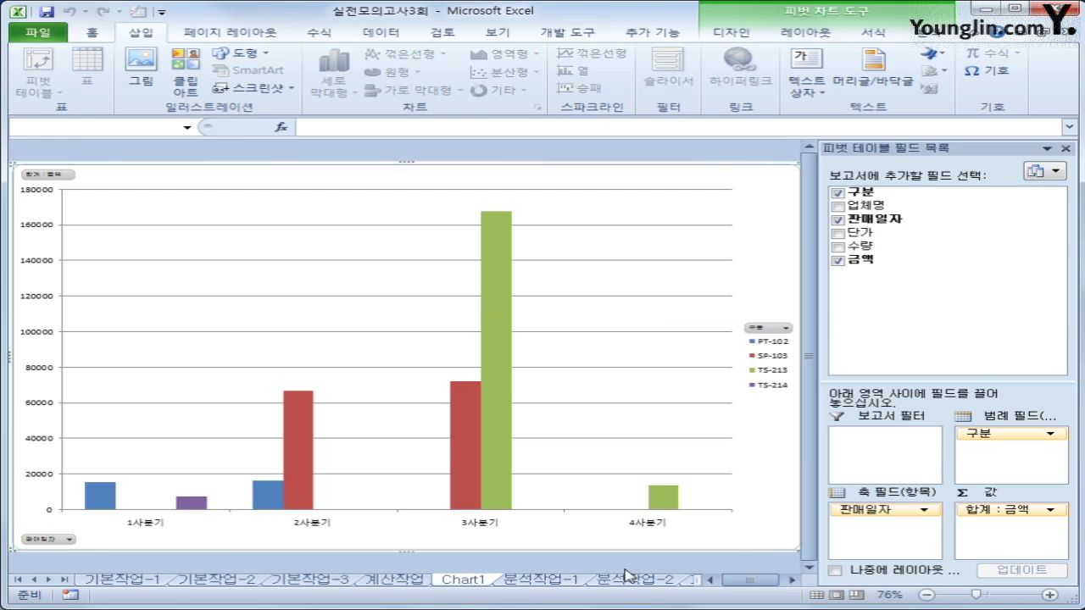
{"action": "left_click", "coordinate": [582, 585]}
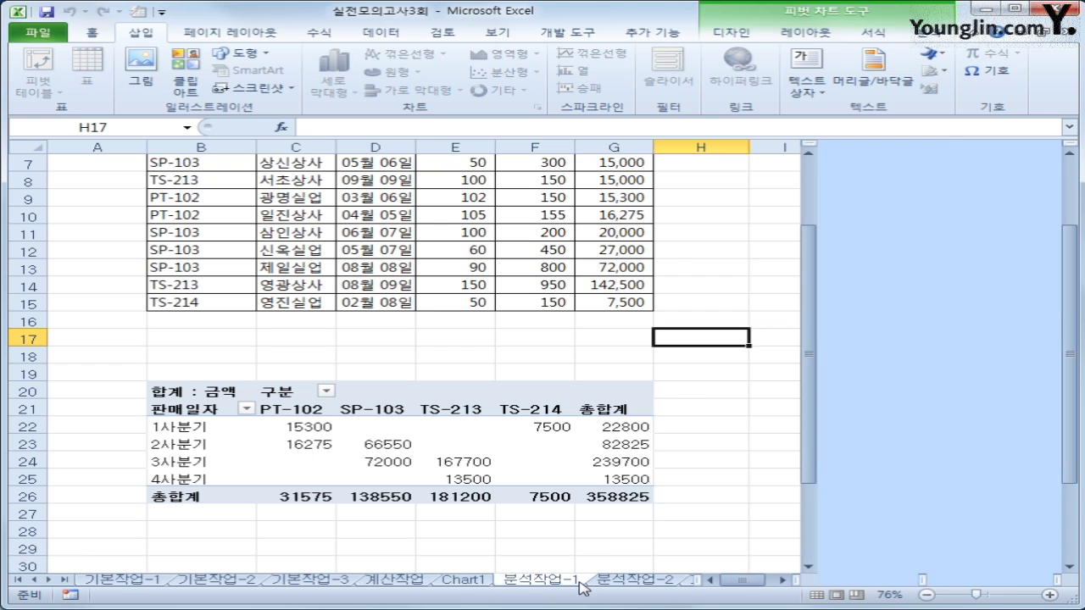
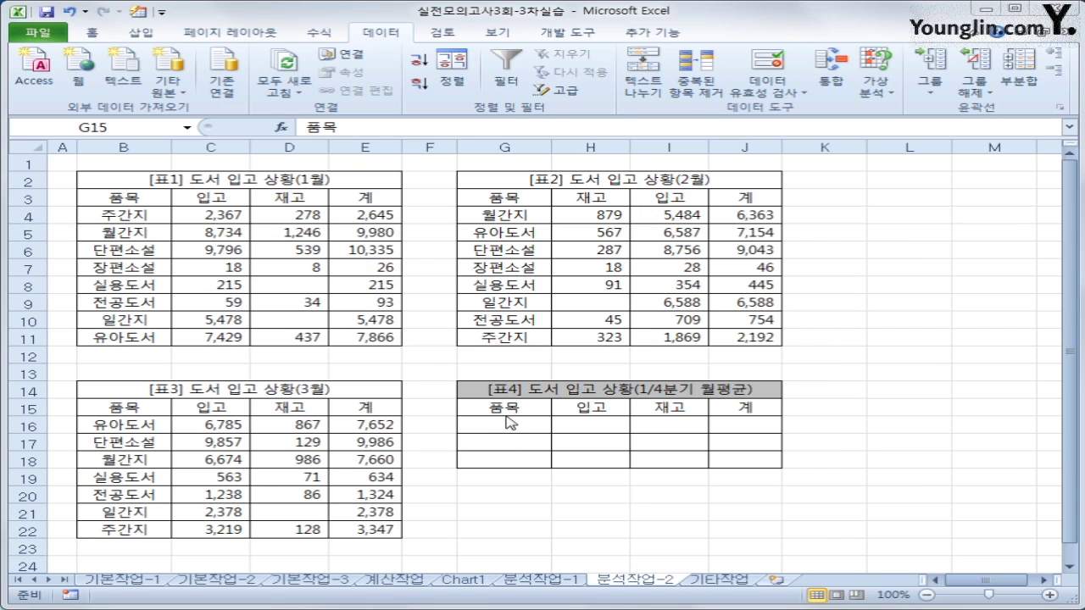
Step: Enter the wildcard labels *소설, *간지 and *도서 in G16:G18 under 품목 in [표4] on 분석작업-2
{"action": "left_click", "coordinate": [506, 413]}
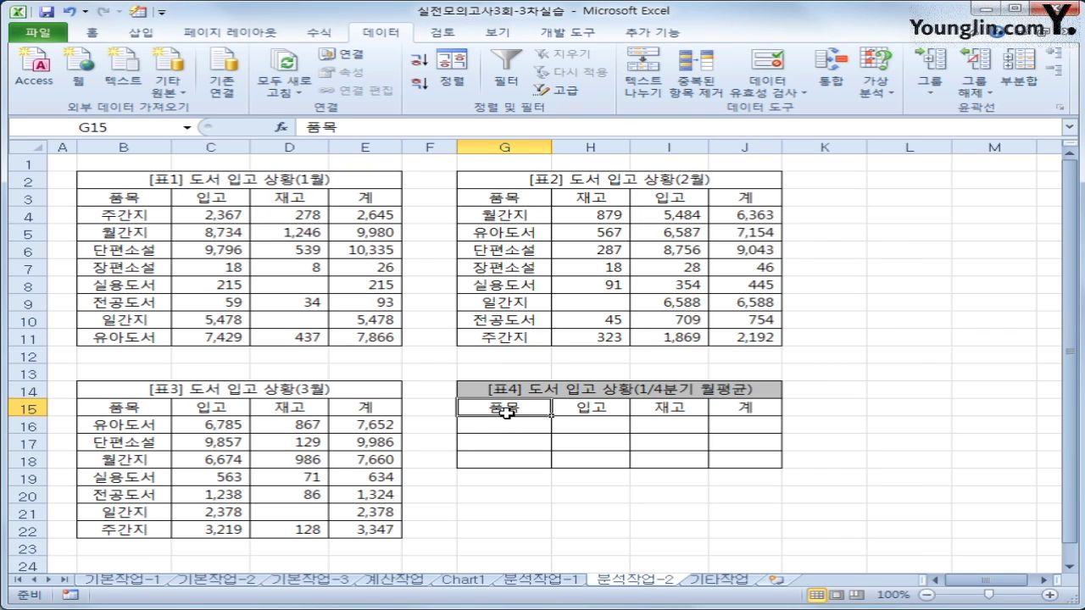
{"action": "left_click_drag", "start_coordinate": [506, 426], "coordinate": [514, 465]}
{"action": "left_click", "coordinate": [518, 428]}
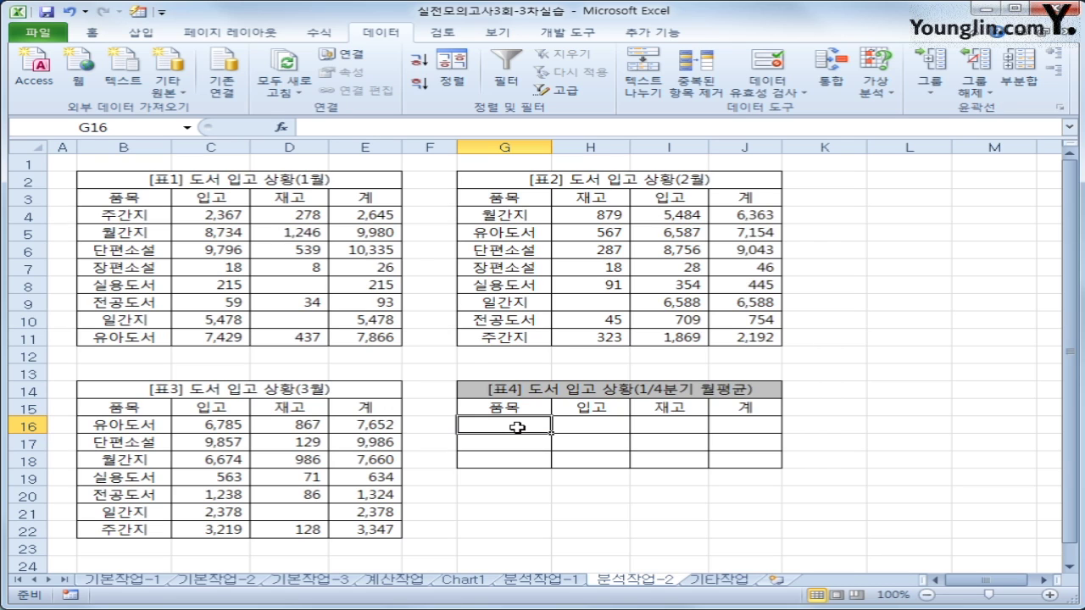
{"action": "type", "text": "*"}
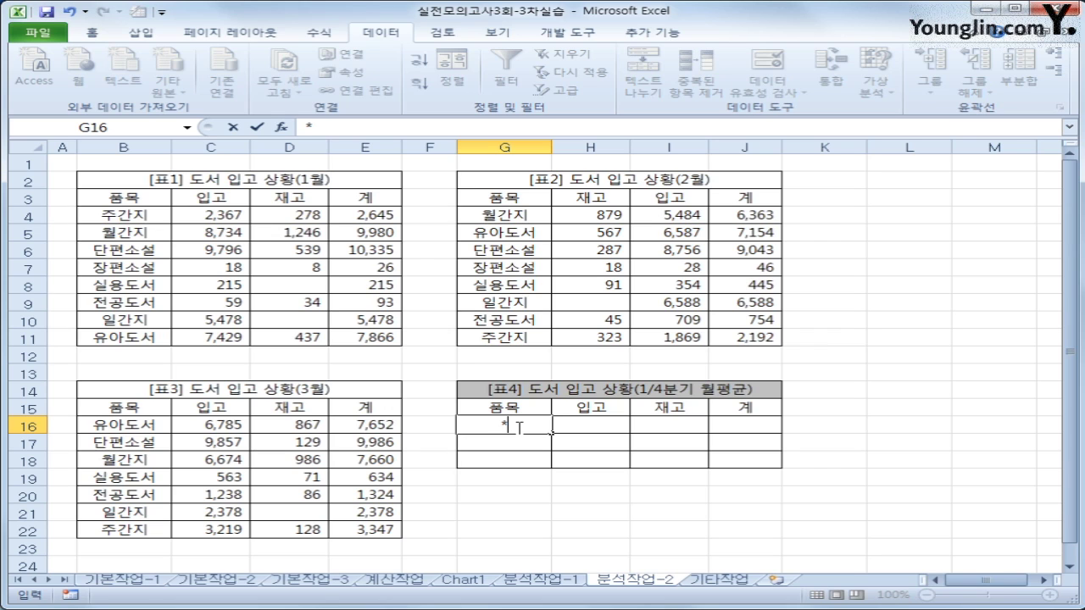
{"action": "type", "text": "소설"}
{"action": "key", "text": "Return"}
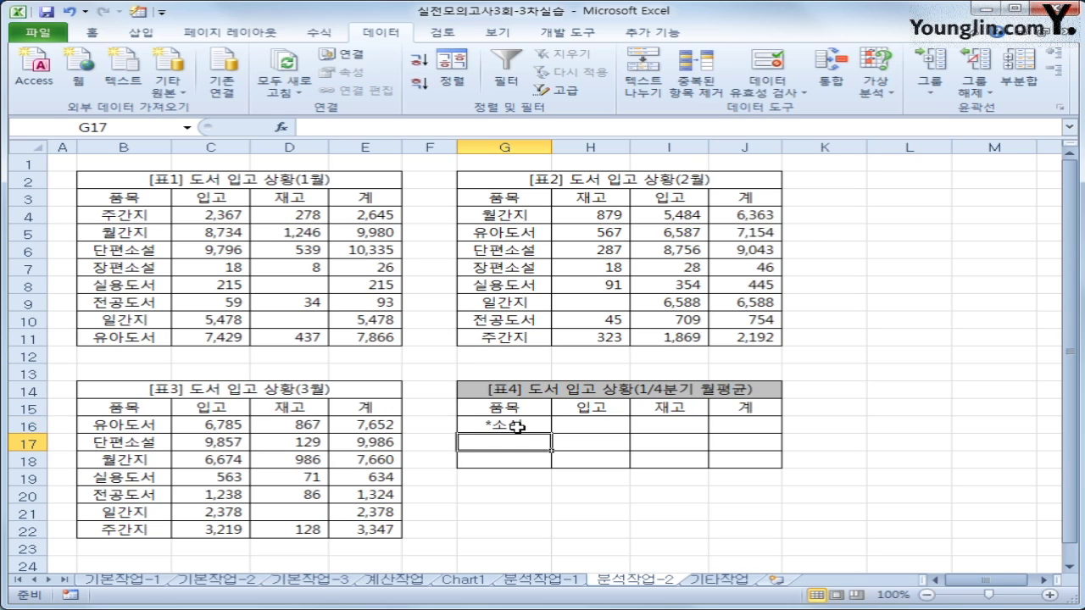
{"action": "type", "text": "*"}
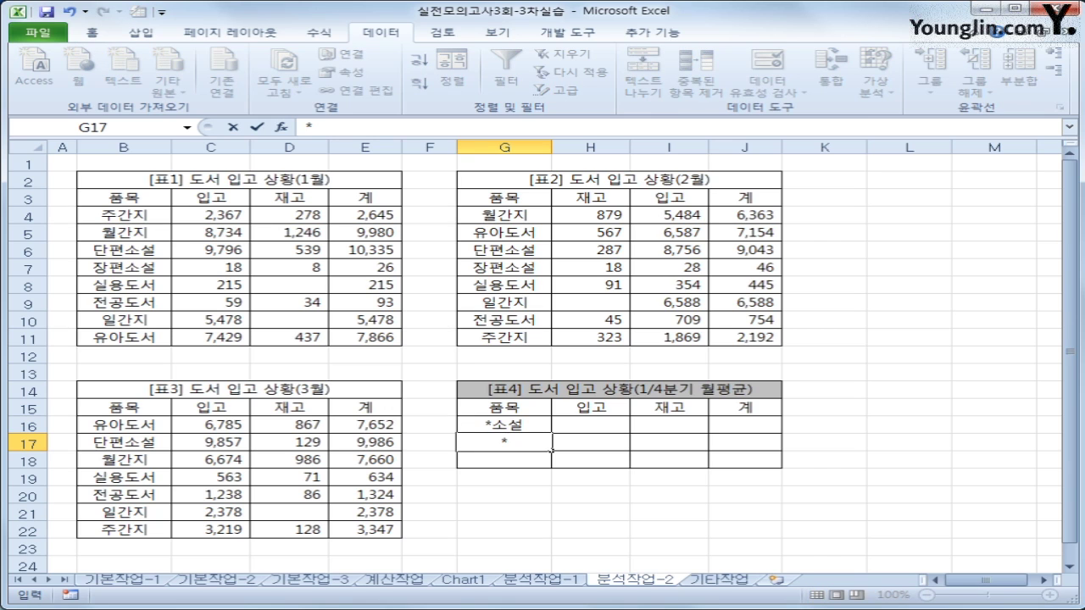
{"action": "type", "text": "간지"}
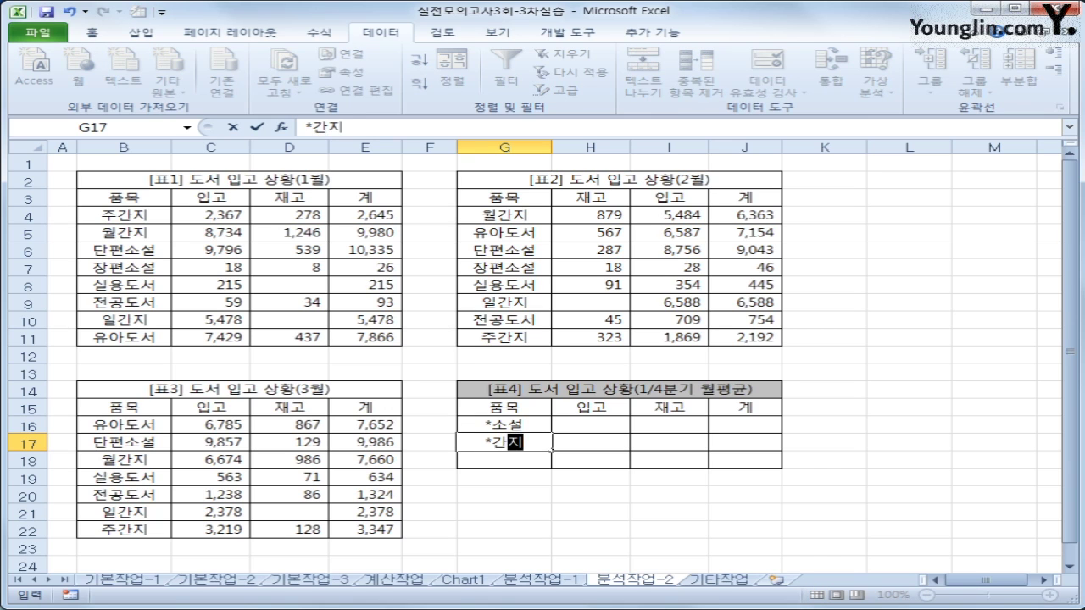
{"action": "key", "text": "Return"}
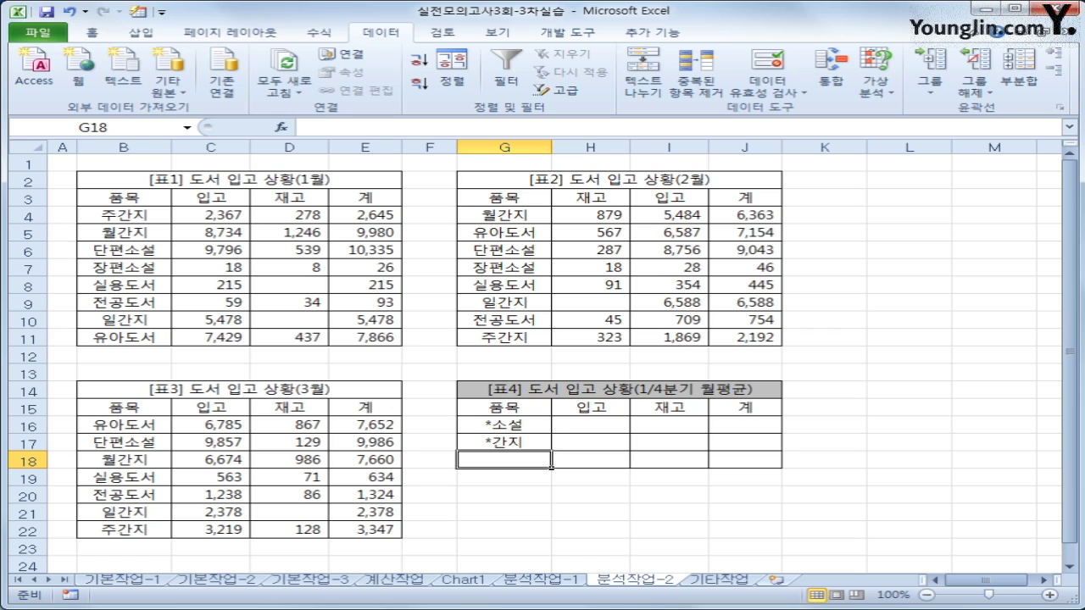
{"action": "type", "text": "*도서"}
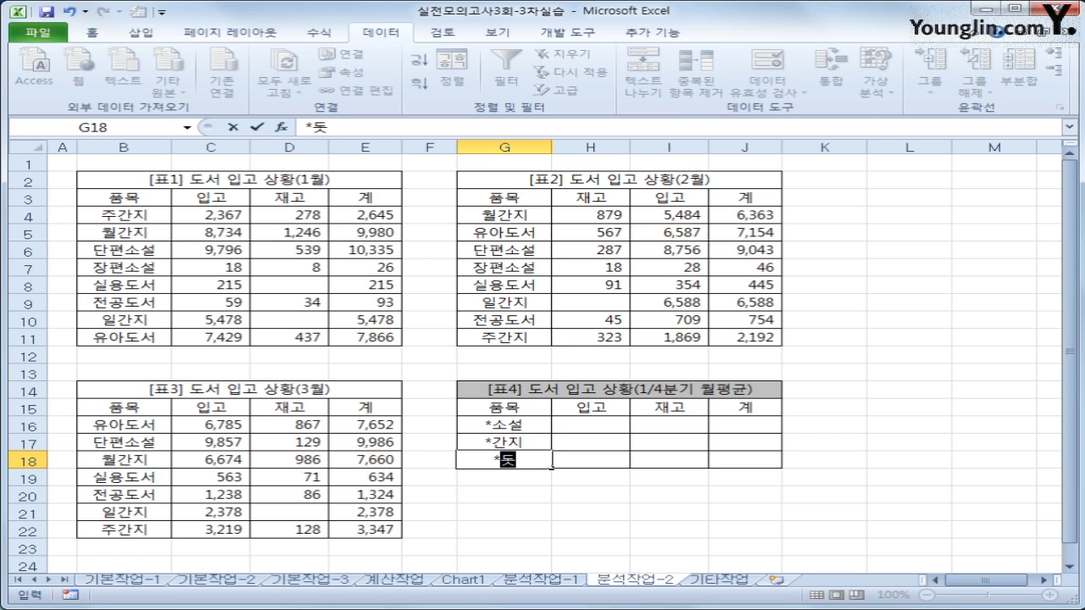
{"action": "key", "text": "Return"}
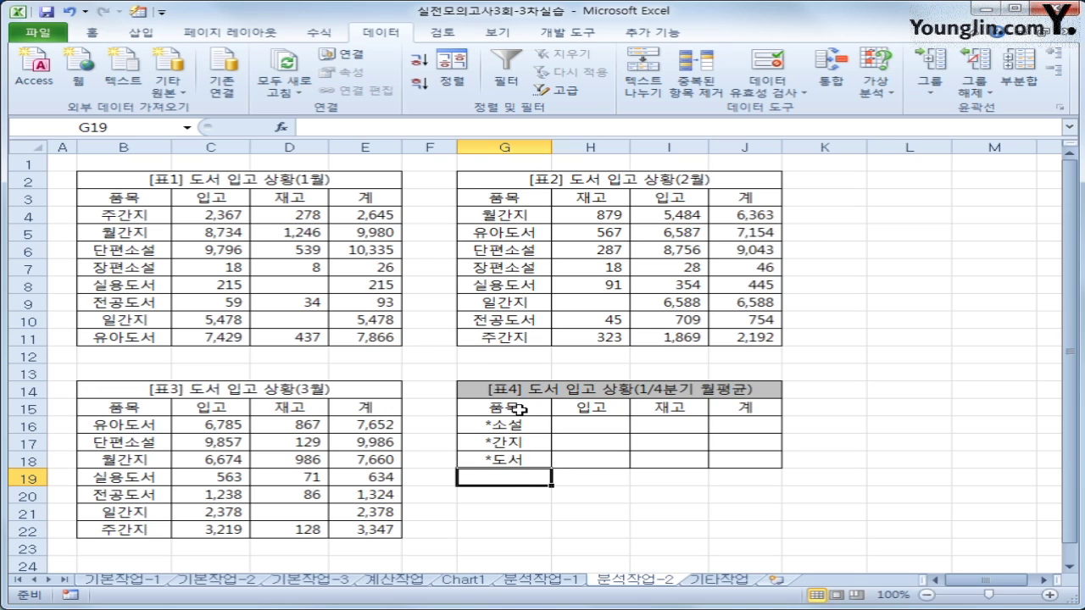
Step: Start a consolidation into G15:J18 of [표4] using the 평균 function
{"action": "left_click_drag", "start_coordinate": [515, 407], "coordinate": [719, 456]}
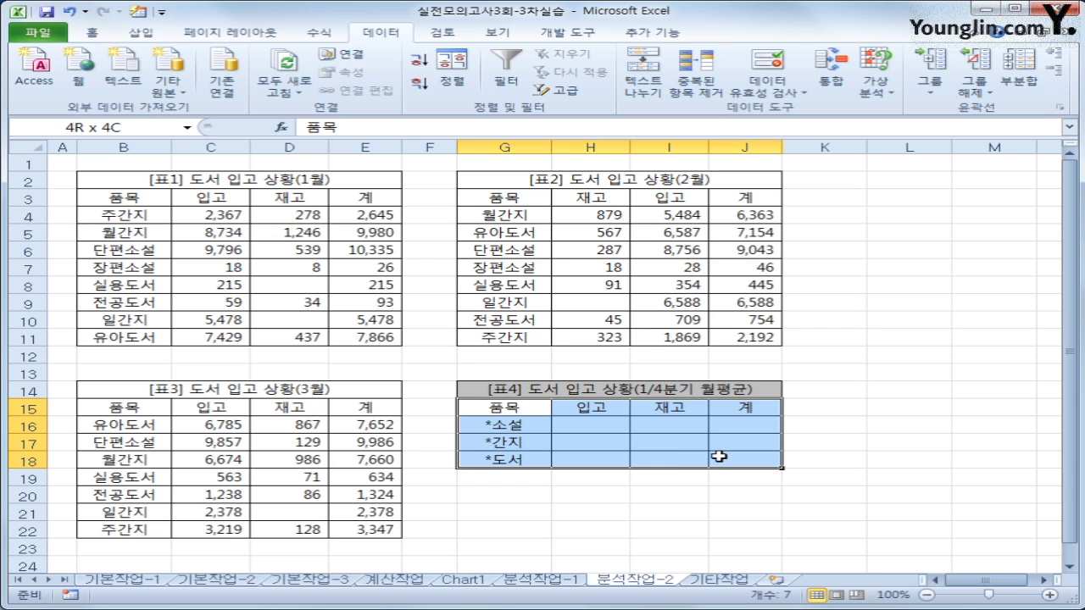
{"action": "left_click_drag", "start_coordinate": [718, 456], "coordinate": [719, 456]}
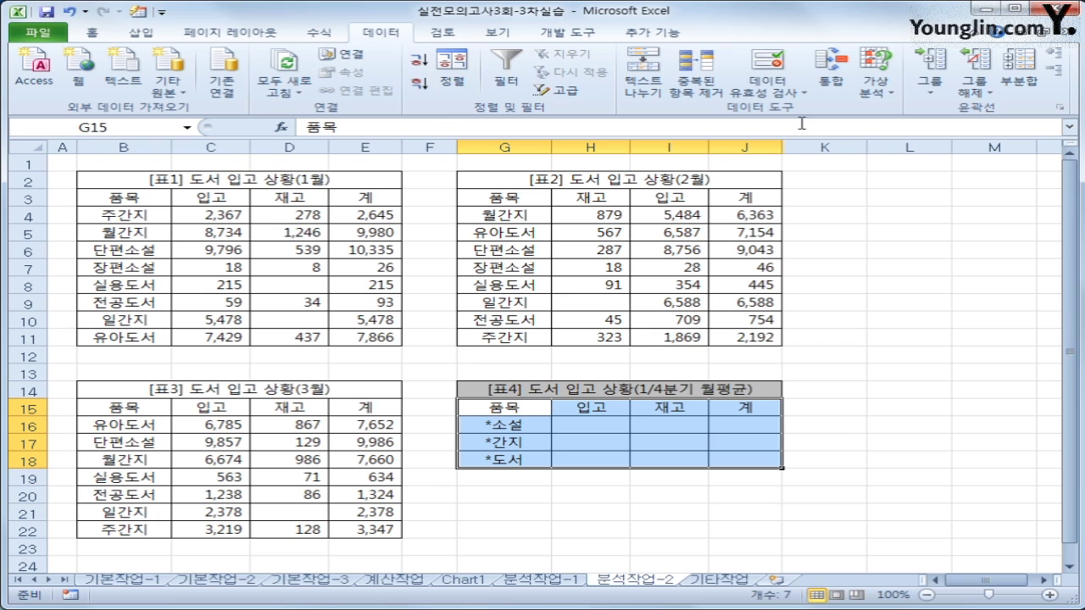
{"action": "left_click", "coordinate": [830, 72]}
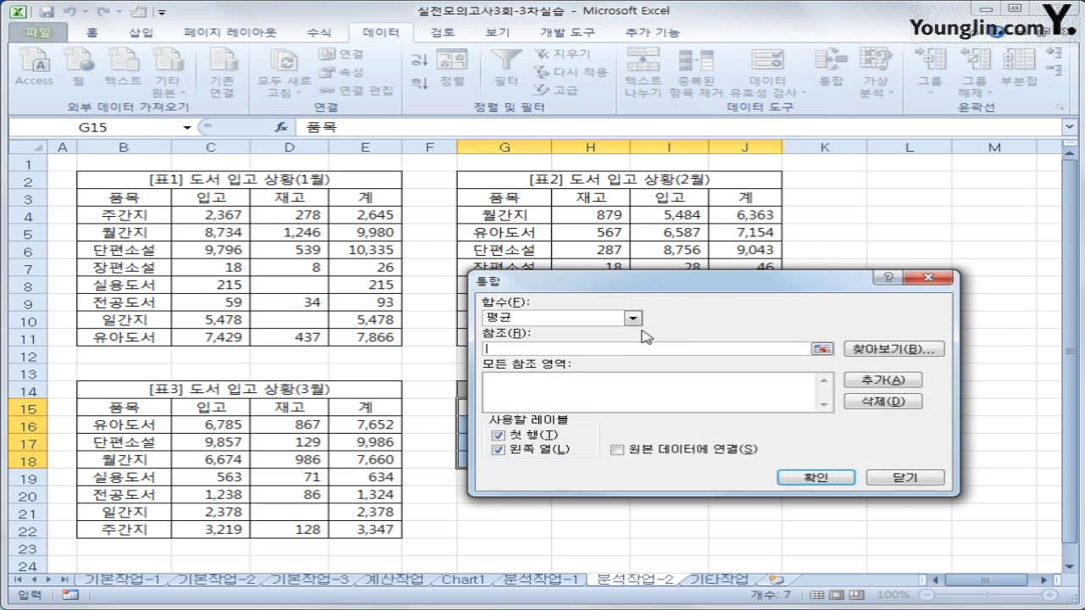
{"action": "left_click", "coordinate": [633, 318]}
{"action": "left_click", "coordinate": [596, 354]}
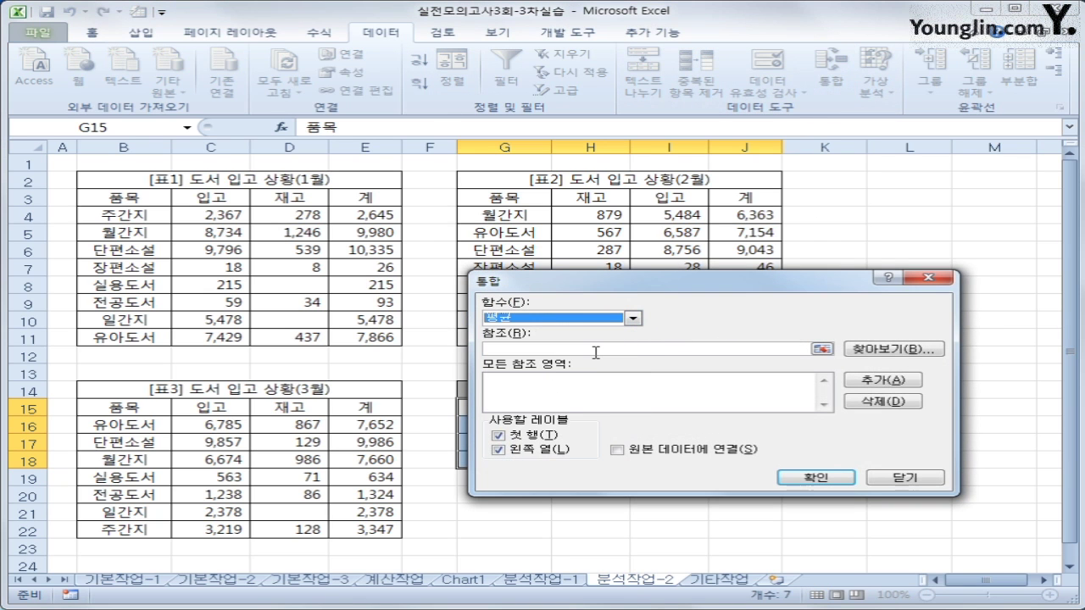
{"action": "left_click", "coordinate": [596, 350]}
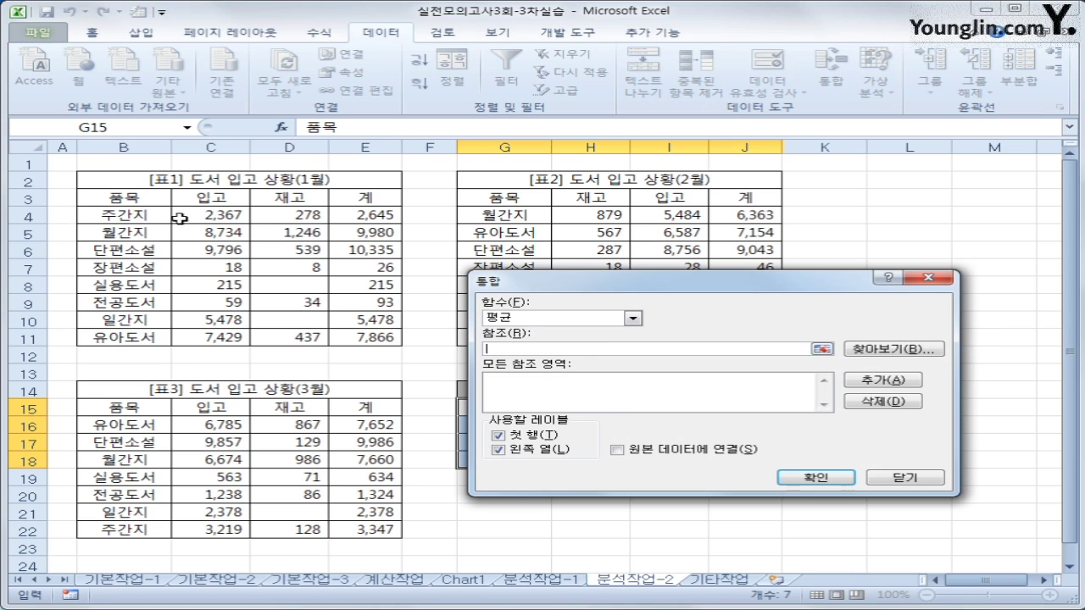
Step: Add B3:E11 of [표1], G3:J11 of [표2] and B15:E22 of [표3] as consolidation references
{"action": "left_click_drag", "start_coordinate": [153, 196], "coordinate": [394, 338]}
{"action": "left_click", "coordinate": [882, 381]}
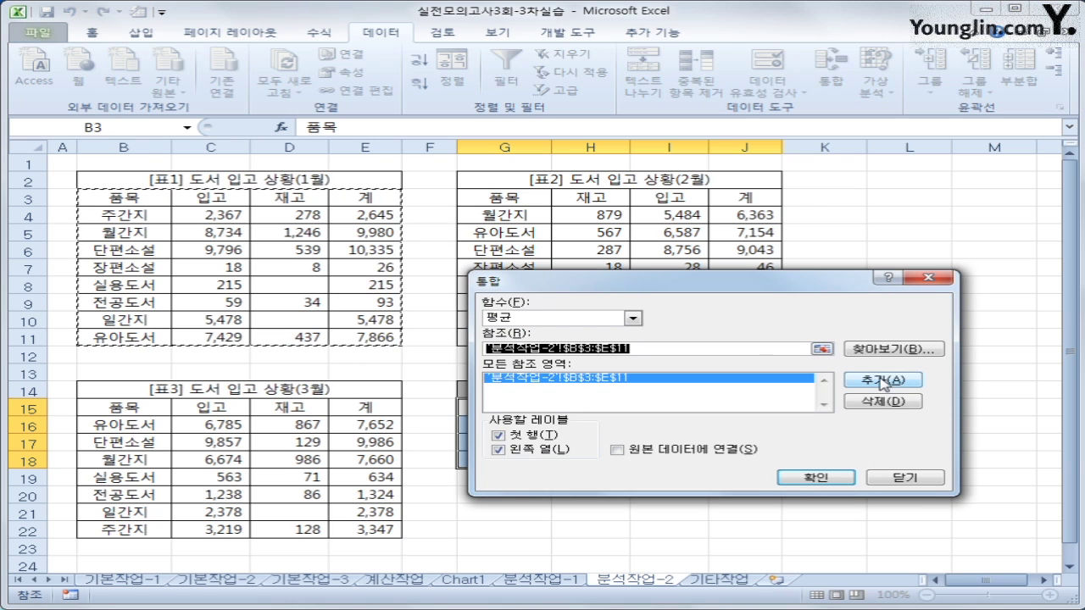
{"action": "left_click_drag", "start_coordinate": [493, 200], "coordinate": [736, 339]}
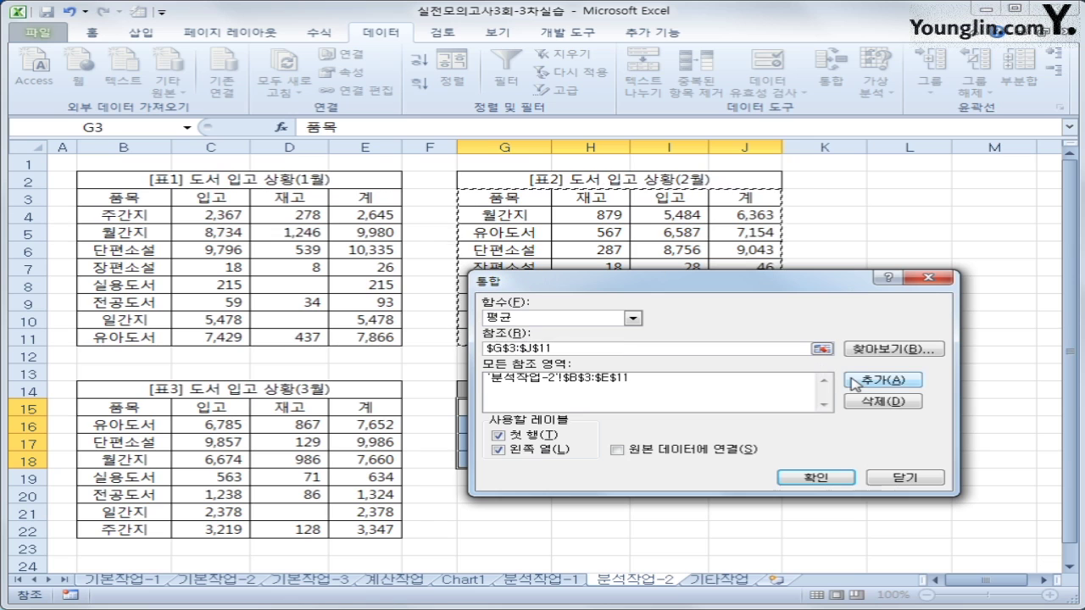
{"action": "left_click", "coordinate": [854, 383]}
{"action": "left_click_drag", "start_coordinate": [126, 407], "coordinate": [354, 526]}
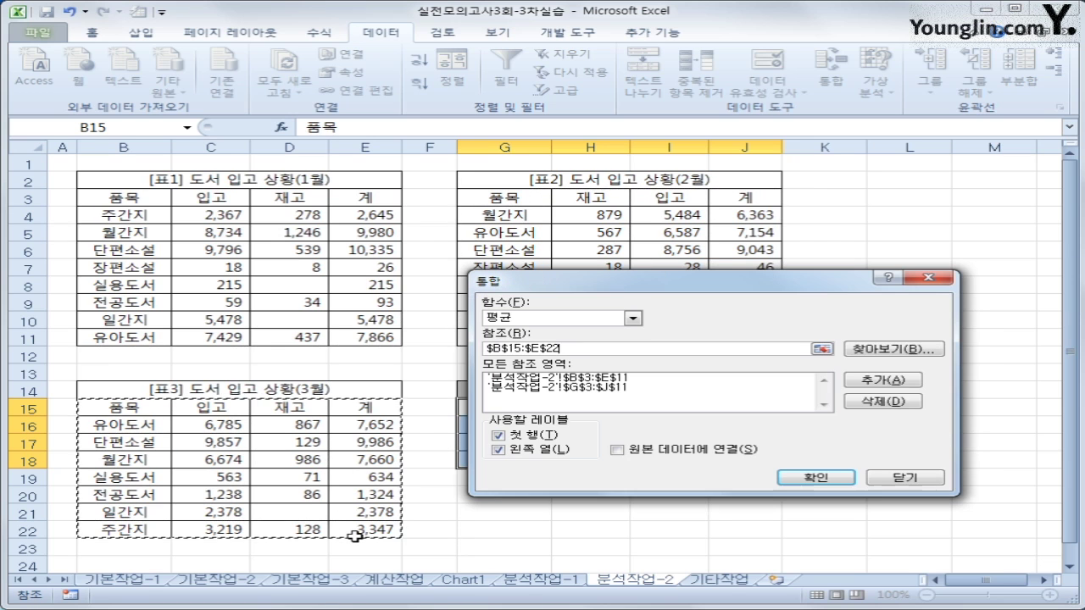
{"action": "left_click", "coordinate": [863, 382]}
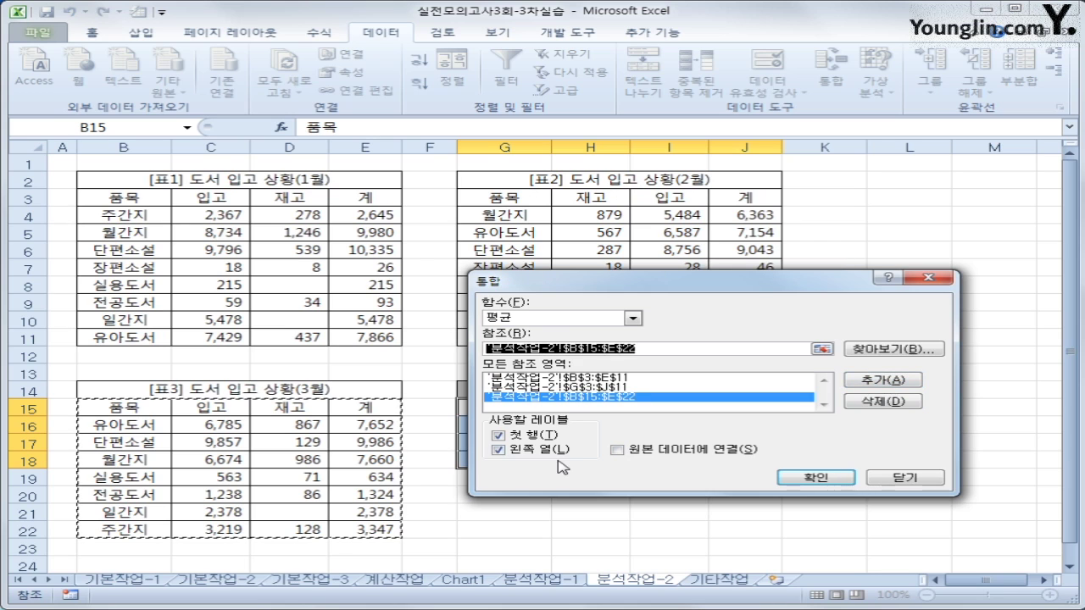
Step: Apply the consolidation with 첫 행 and 왼쪽 열 as labels and check the averages in [표4]
{"action": "left_click", "coordinate": [546, 436]}
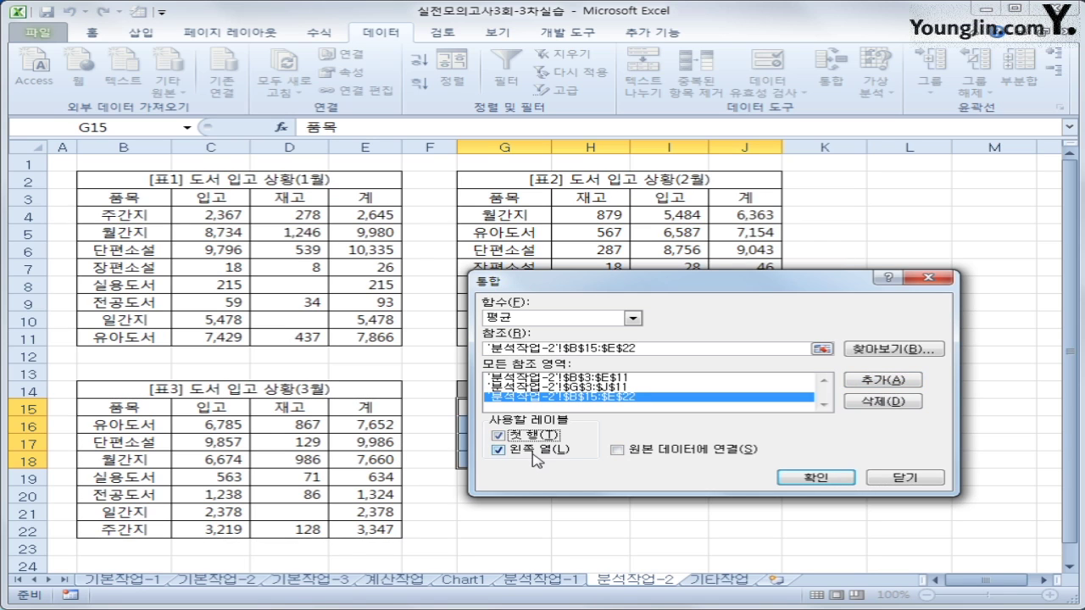
{"action": "left_click", "coordinate": [814, 478]}
{"action": "left_click", "coordinate": [501, 428]}
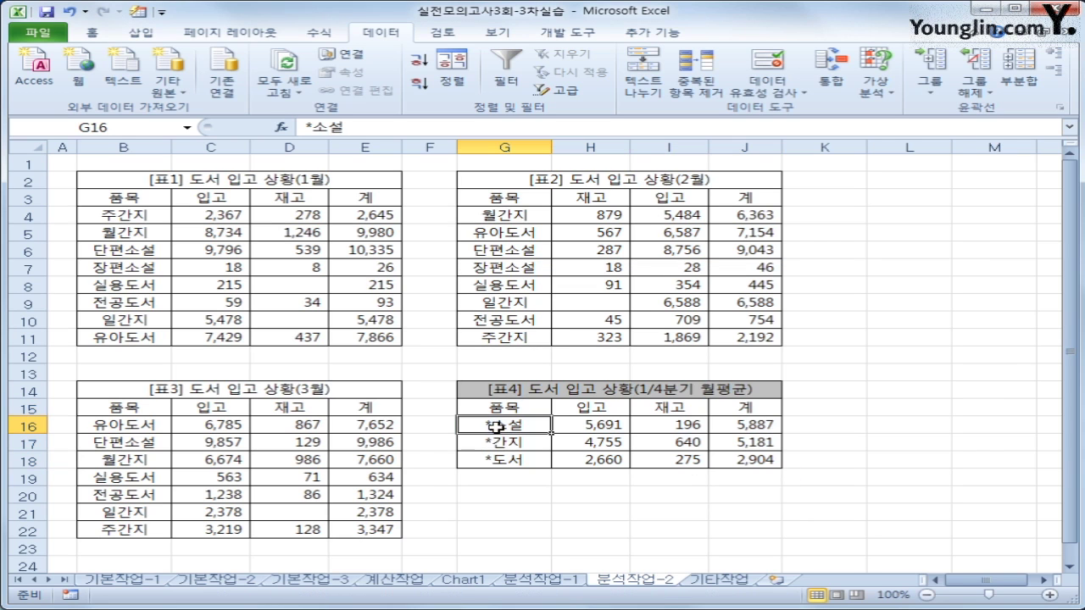
{"action": "left_click", "coordinate": [501, 442]}
{"action": "left_click", "coordinate": [506, 461]}
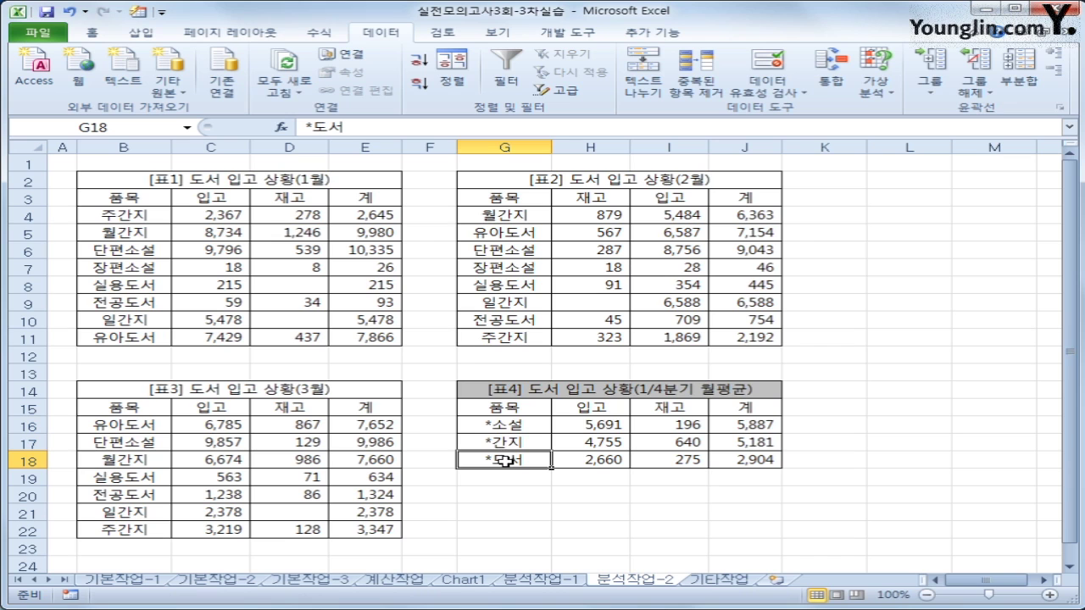
{"action": "left_click", "coordinate": [765, 458]}
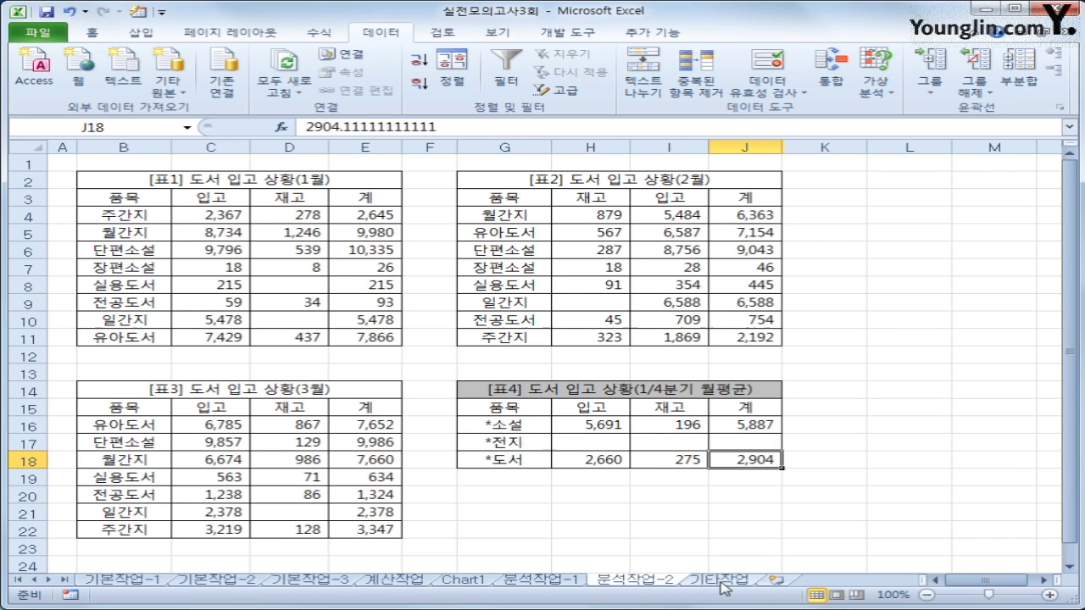
Step: On the 기타작업 sheet, start recording a macro named 최대값, stored in 현재 통합 문서
{"action": "left_click", "coordinate": [720, 580]}
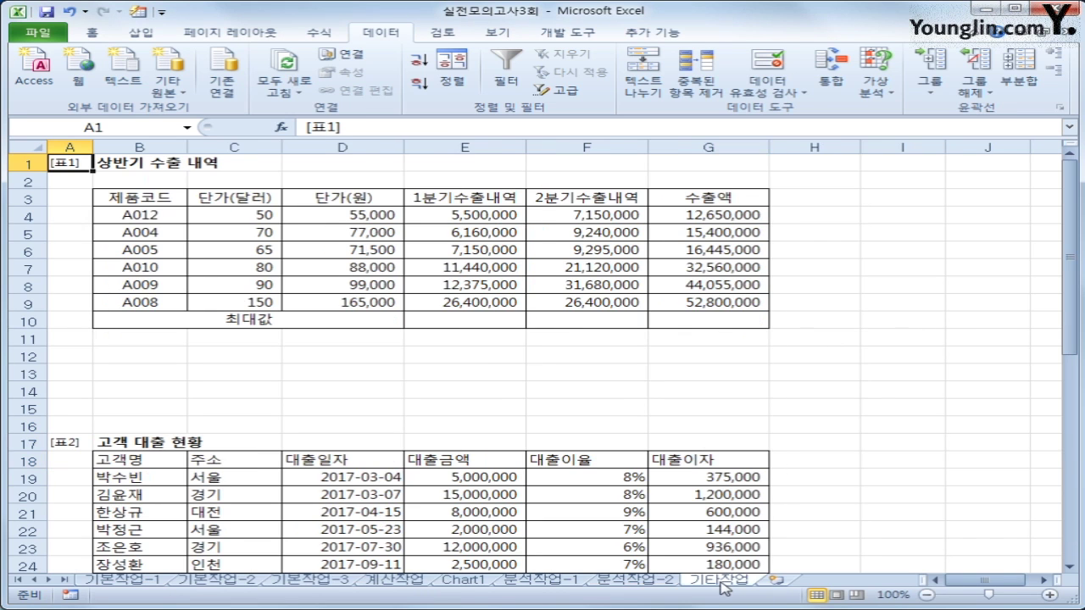
{"action": "left_click", "coordinate": [899, 299]}
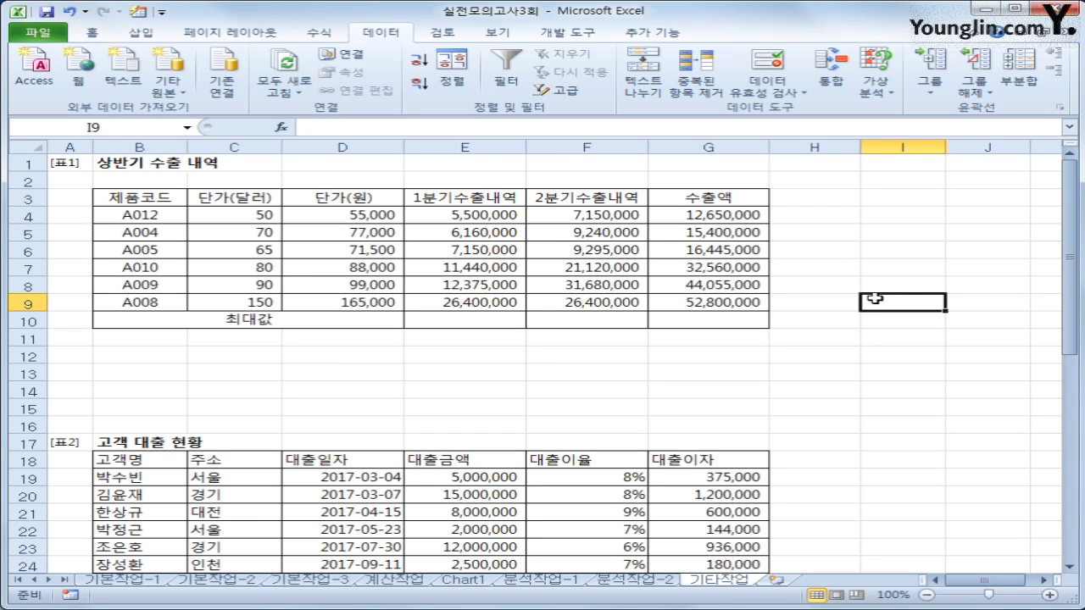
{"action": "left_click", "coordinate": [550, 36]}
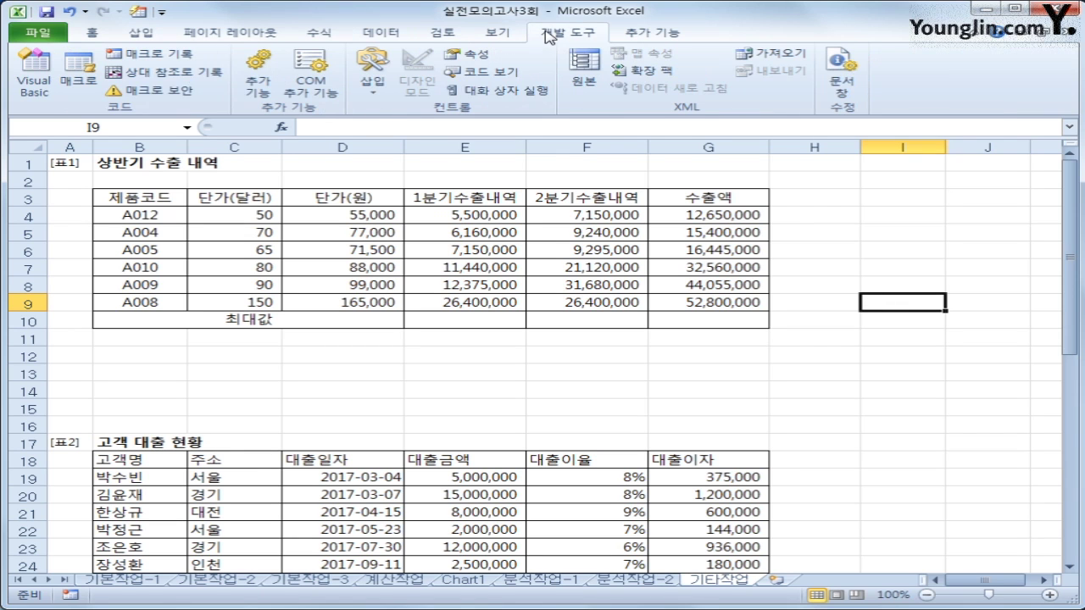
{"action": "left_click", "coordinate": [149, 53]}
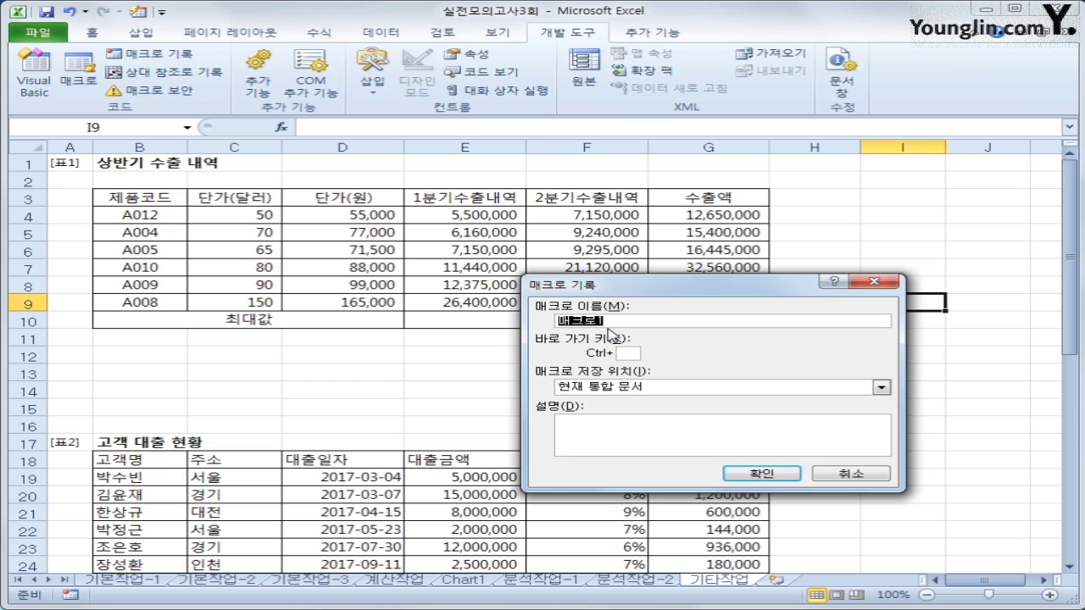
{"action": "type", "text": "최대값"}
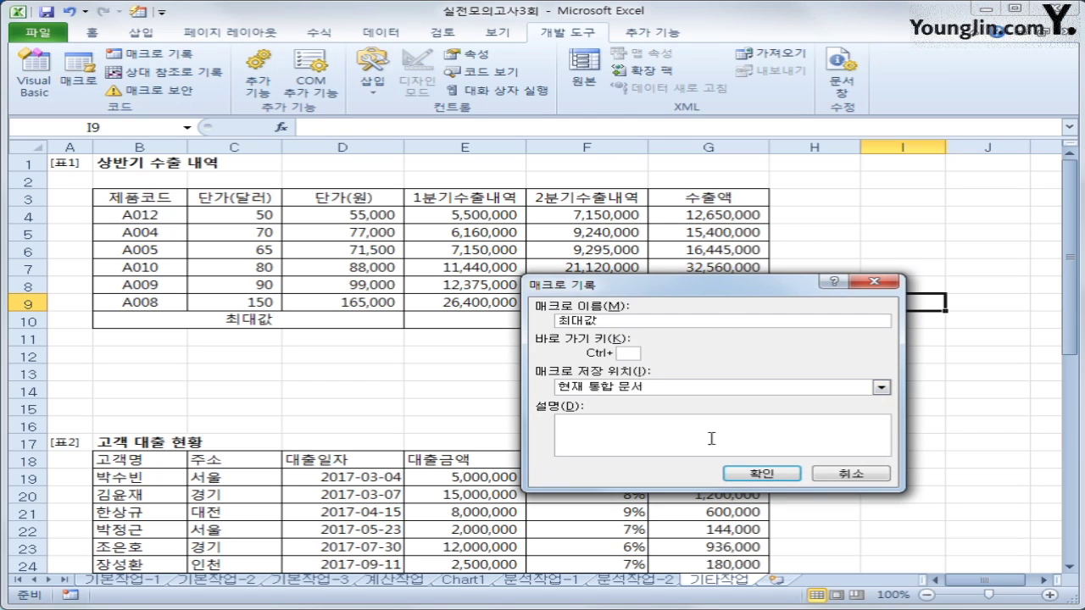
{"action": "left_click", "coordinate": [783, 477]}
Step: Enter the formula =MAX(E4:E9) in E10 for the maximum of 1분기수출내역
{"action": "left_click", "coordinate": [468, 323]}
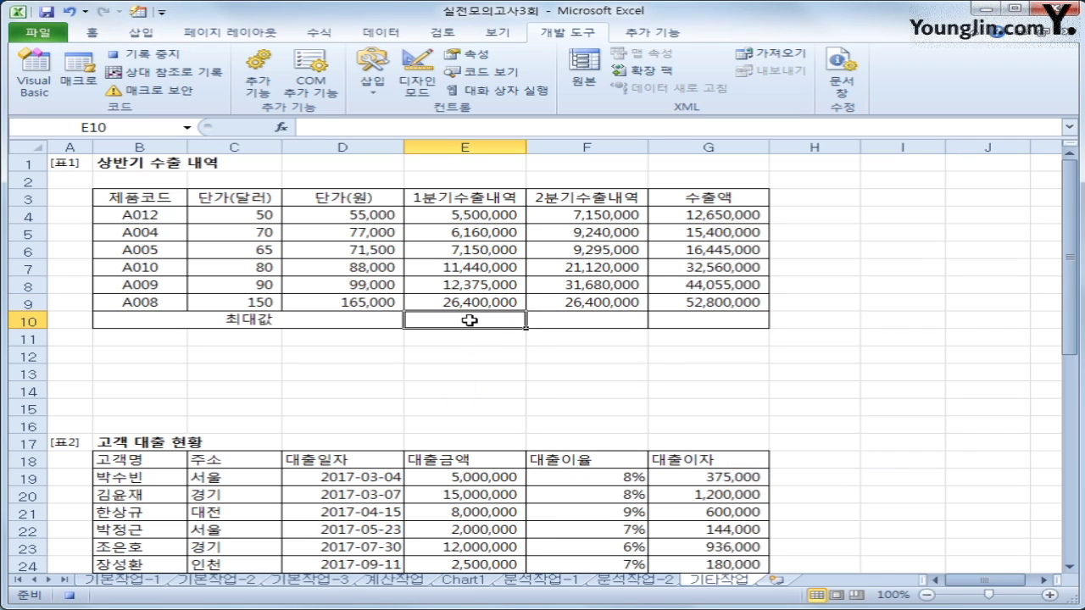
{"action": "type", "text": "="}
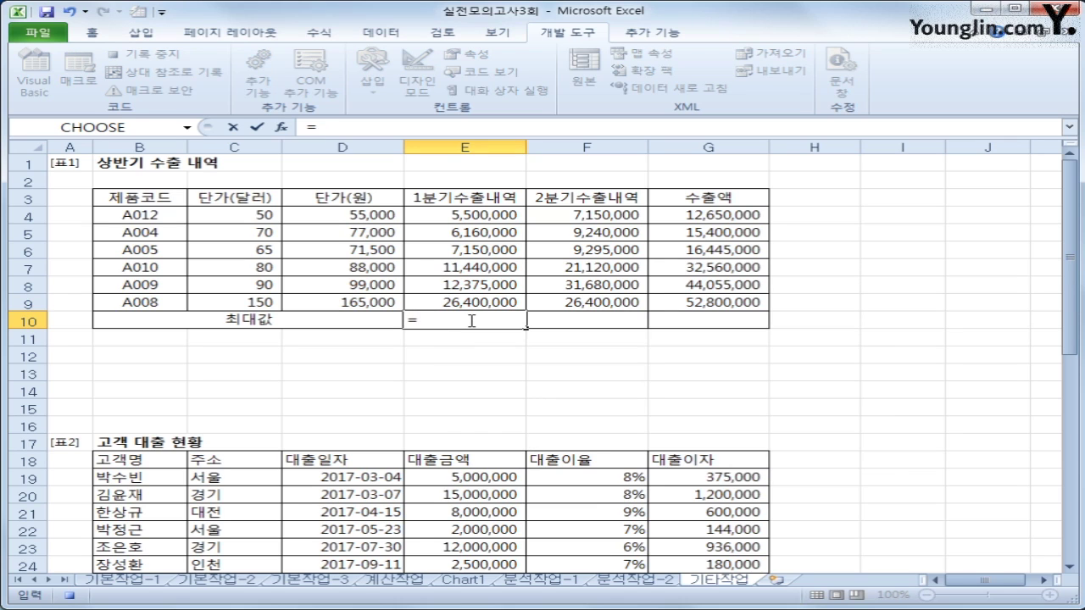
{"action": "type", "text": "max("}
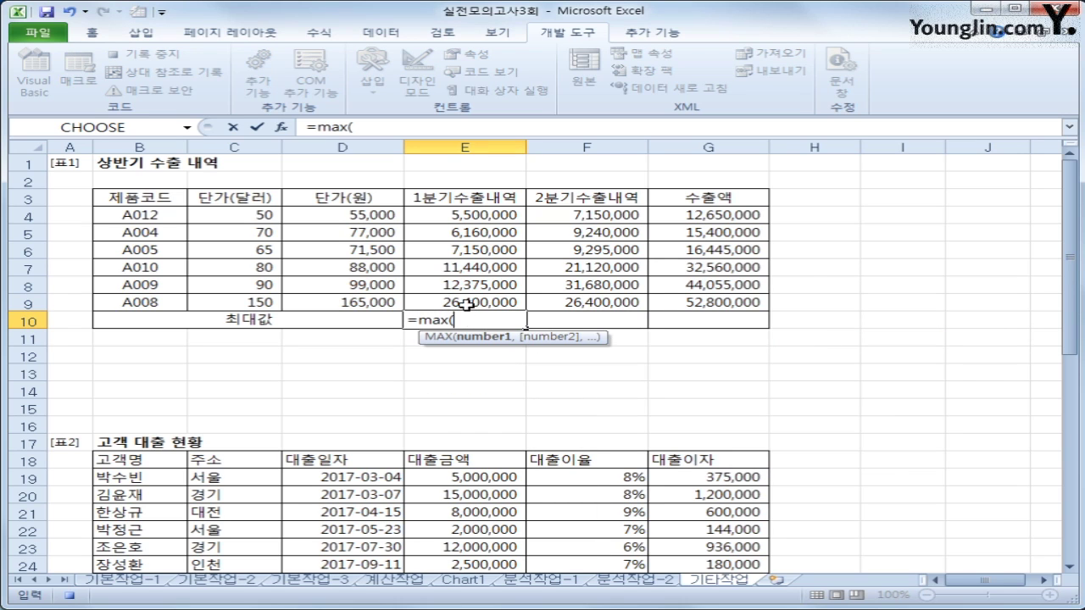
{"action": "left_click_drag", "start_coordinate": [478, 212], "coordinate": [479, 300]}
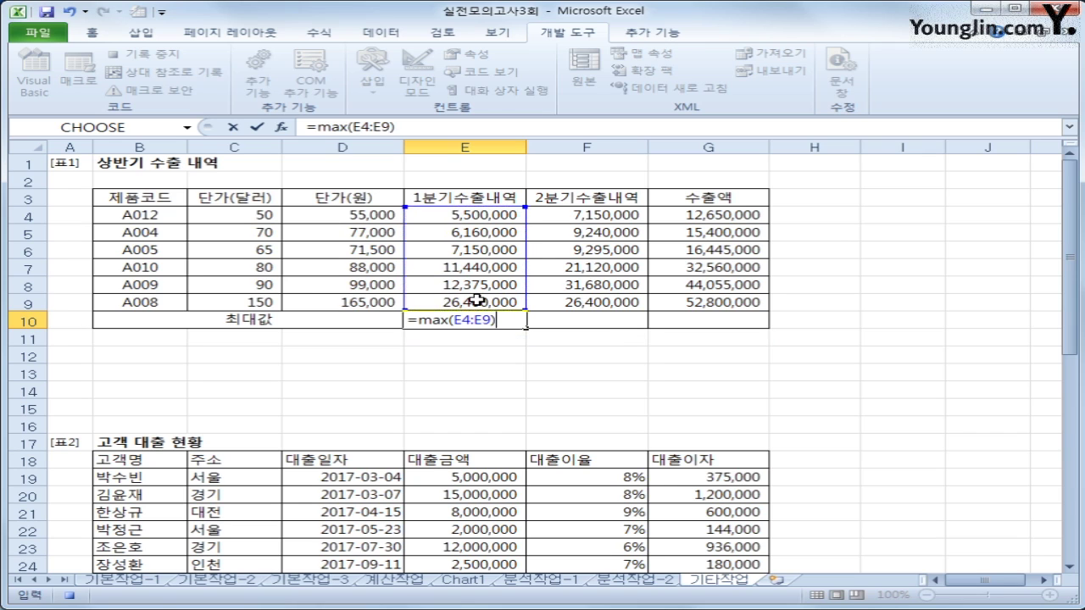
{"action": "key", "text": "Return"}
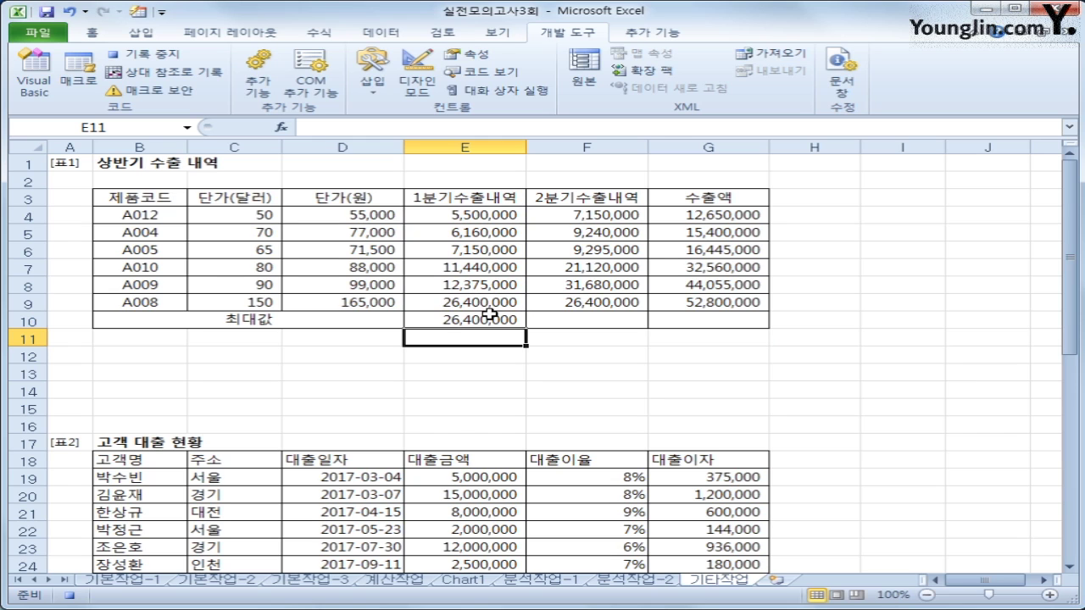
Step: Fill the maximum formula from E10 across to G10 and stop recording the macro
{"action": "left_click", "coordinate": [491, 314]}
{"action": "left_click_drag", "start_coordinate": [525, 327], "coordinate": [751, 331]}
{"action": "left_click", "coordinate": [743, 322]}
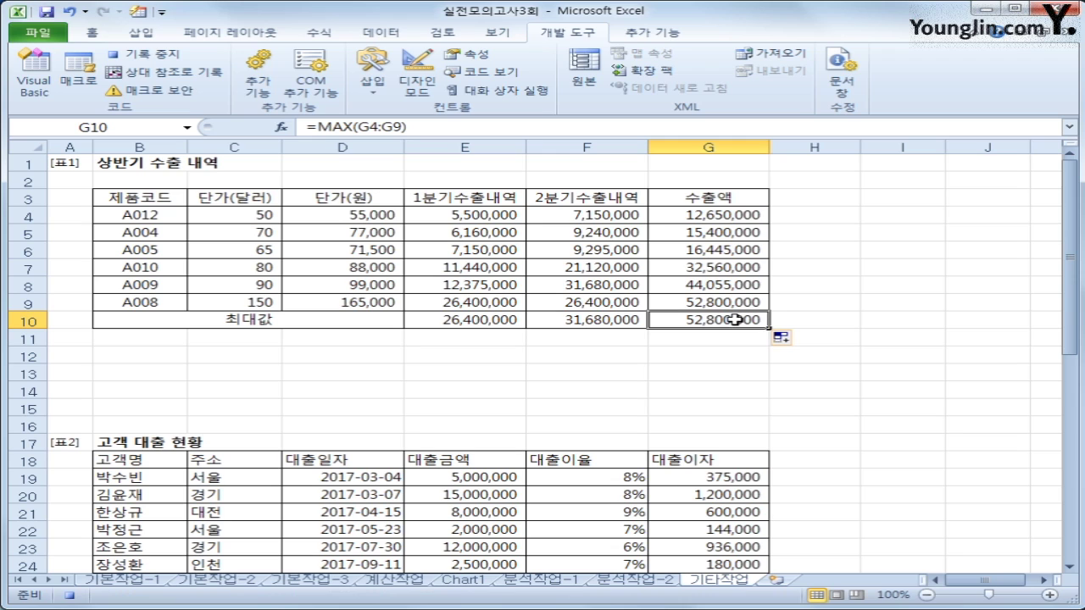
{"action": "left_click", "coordinate": [172, 56]}
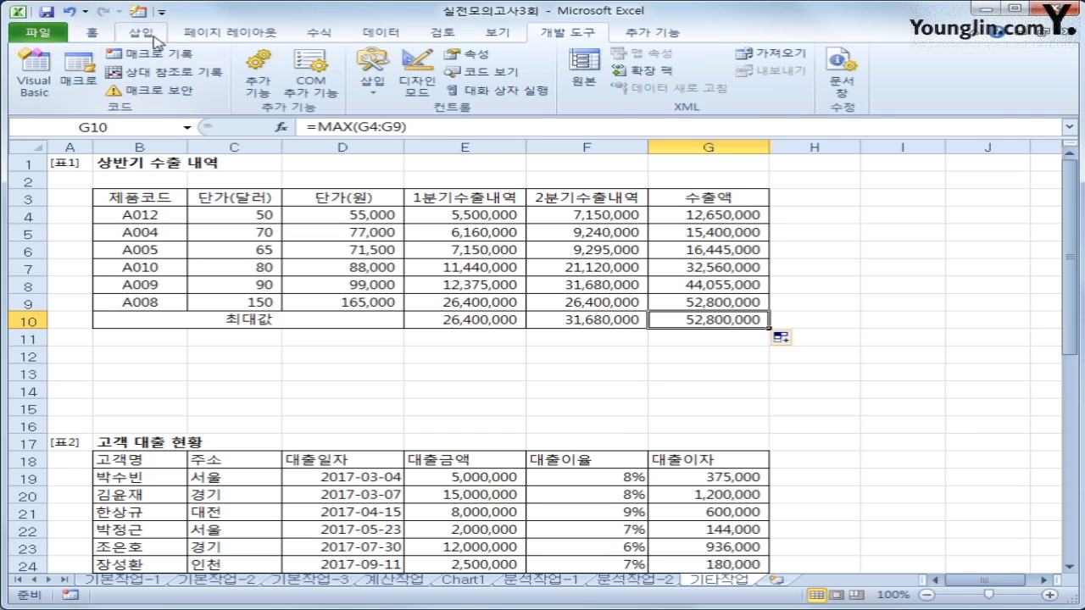
Step: Draw a diamond shape over B12:C15, 2.33 cm high and 4.71 cm wide, and label it 최대값
{"action": "left_click", "coordinate": [142, 32]}
{"action": "left_click", "coordinate": [242, 54]}
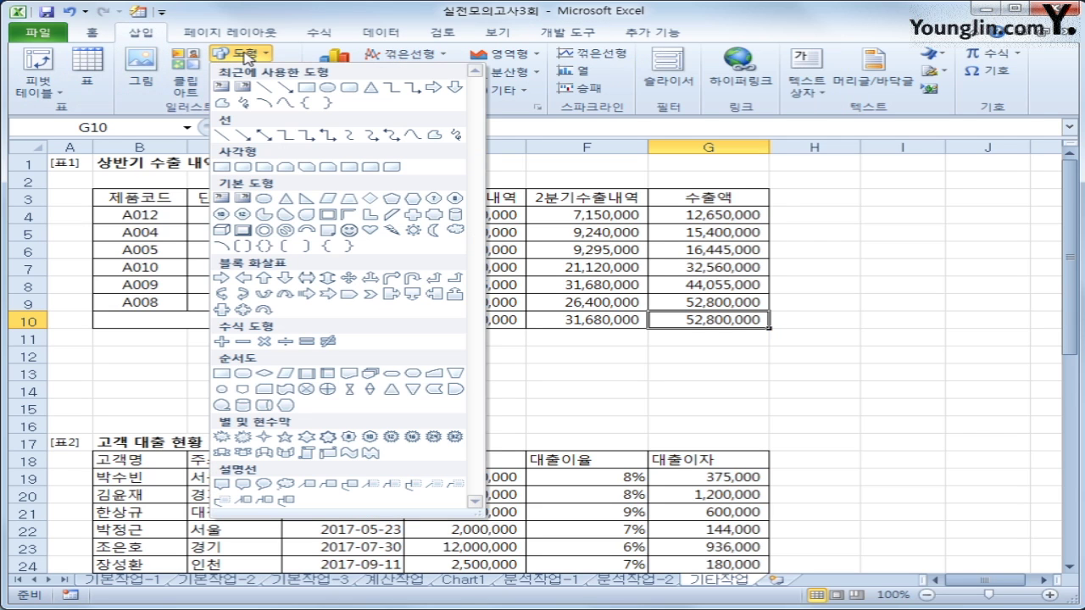
{"action": "left_click", "coordinate": [370, 200]}
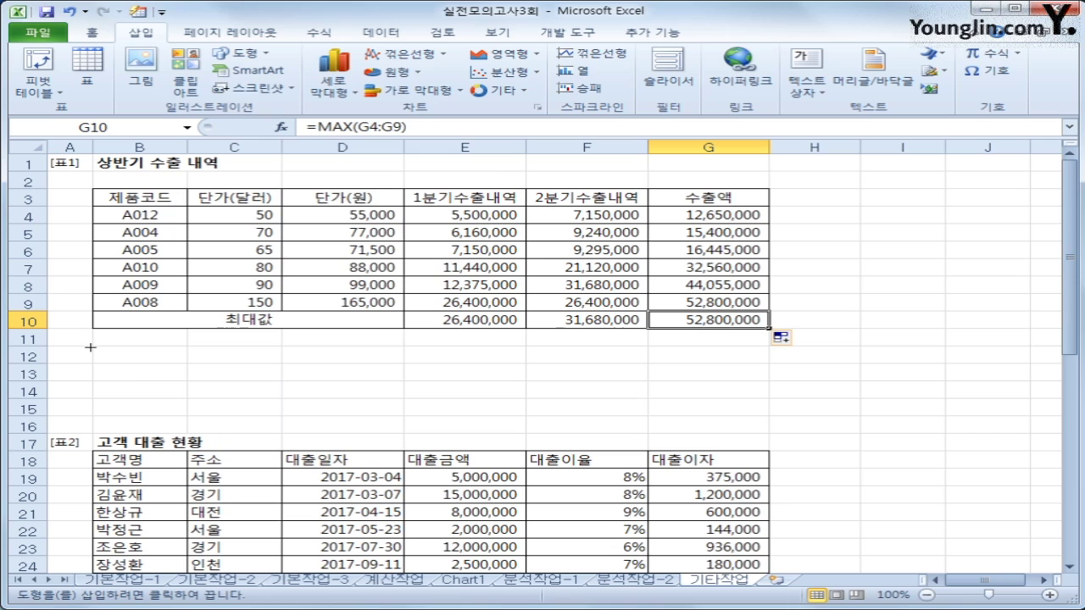
{"action": "left_click_drag", "start_coordinate": [93, 347], "coordinate": [242, 410]}
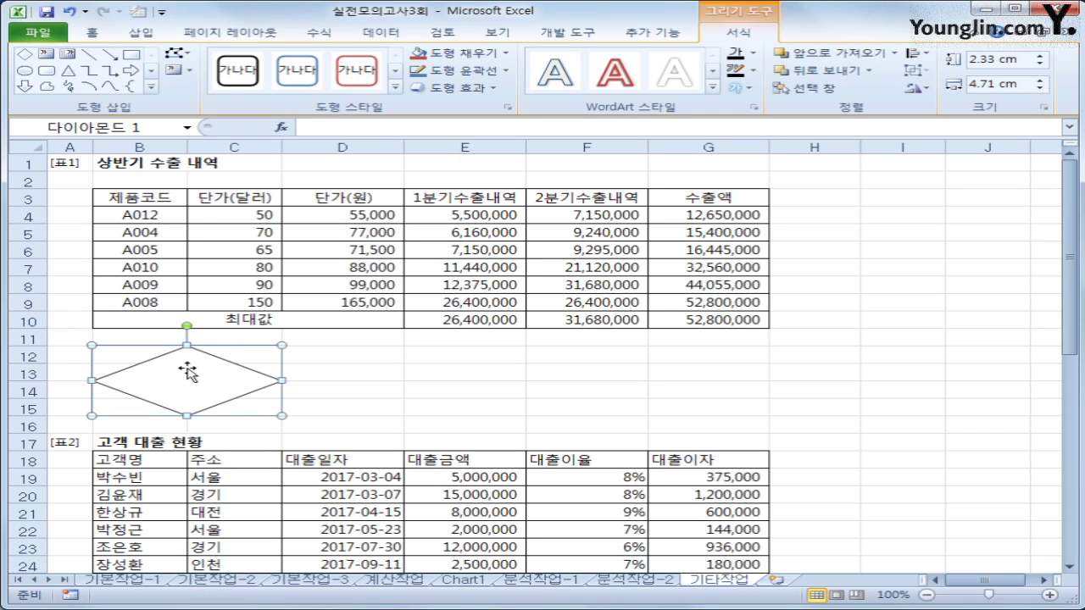
{"action": "type", "text": "초"}
{"action": "type", "text": "대값"}
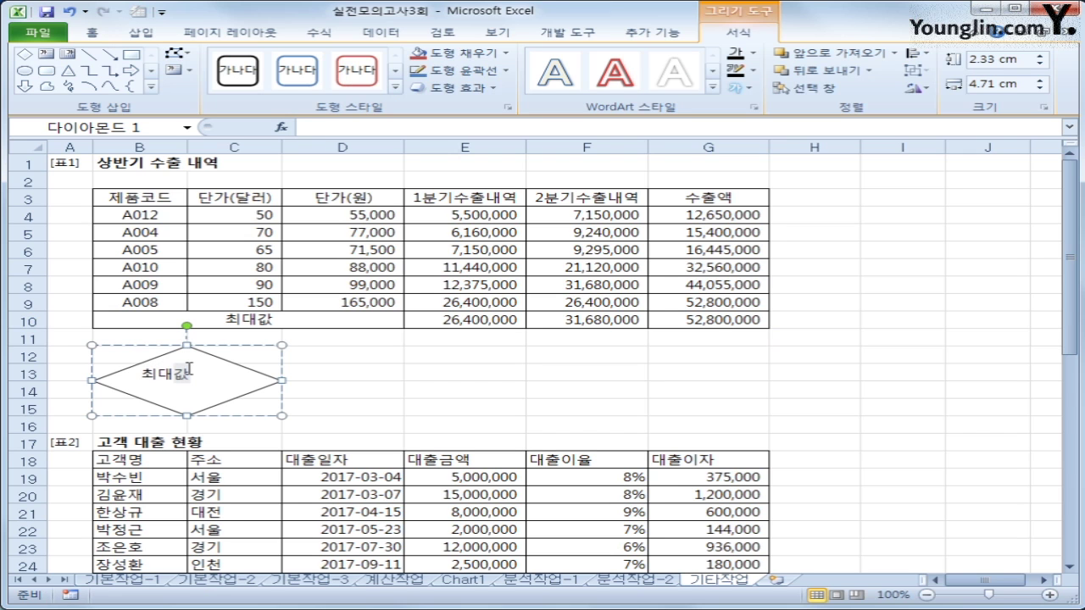
{"action": "key", "text": "Escape"}
Step: Assign the 최대값 macro to the diamond shape
{"action": "key", "text": "shift+F10"}
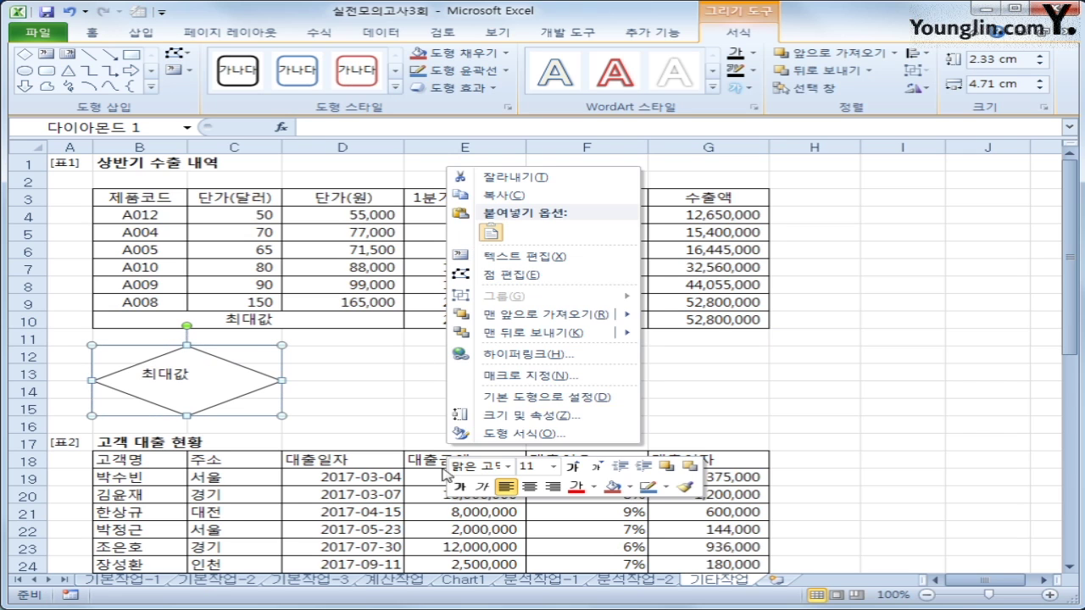
{"action": "left_click", "coordinate": [552, 379]}
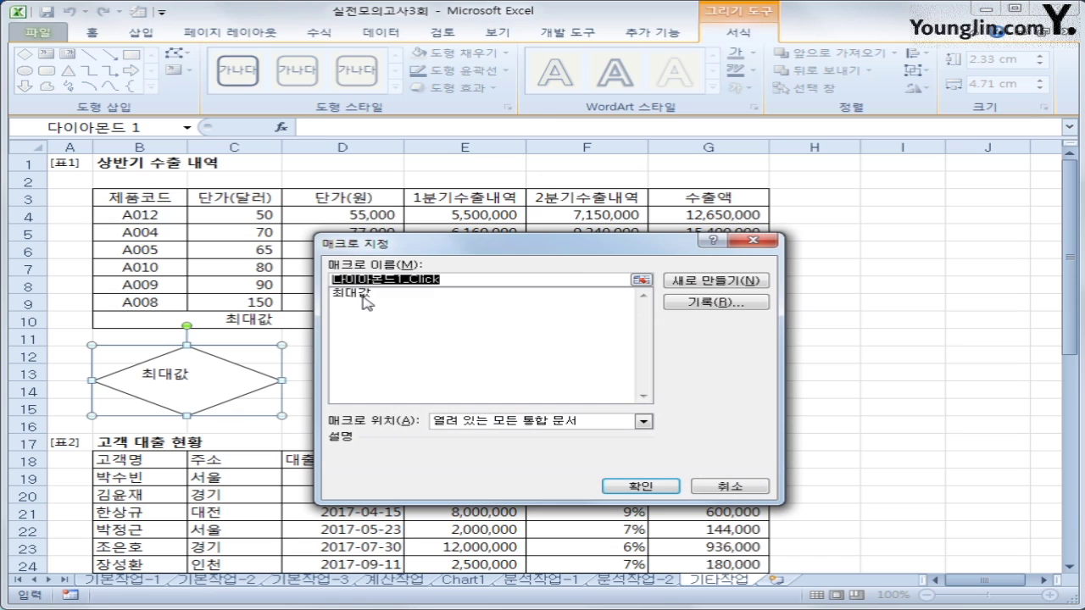
{"action": "left_click", "coordinate": [368, 295]}
{"action": "left_click", "coordinate": [626, 486]}
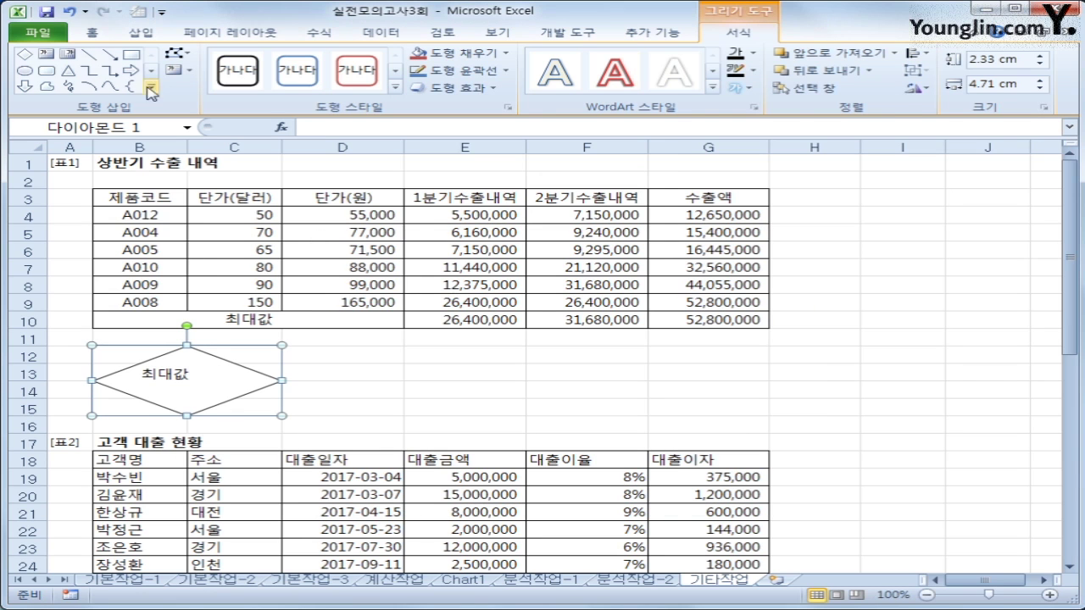
Step: Center the diamond's text vertically and horizontally, and deselect the shape
{"action": "left_click", "coordinate": [93, 33]}
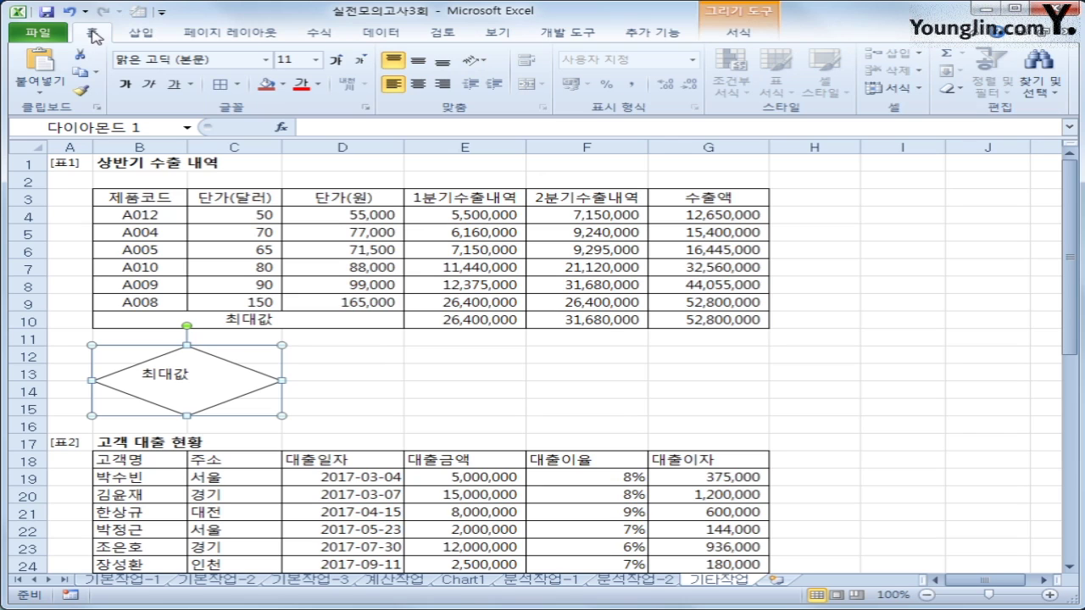
{"action": "left_click", "coordinate": [418, 61]}
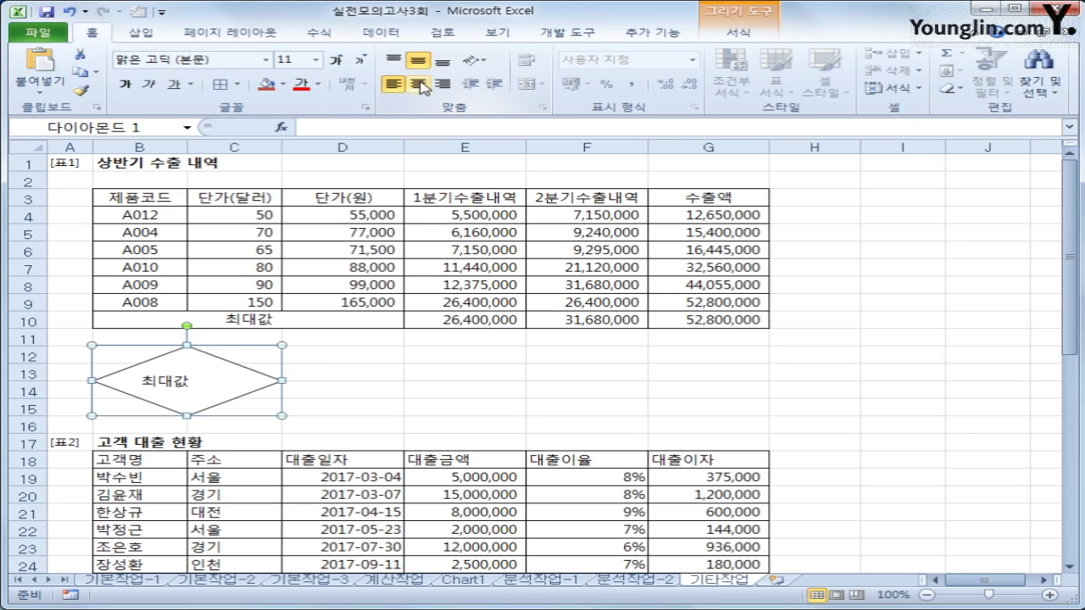
{"action": "left_click", "coordinate": [419, 84]}
{"action": "left_click", "coordinate": [504, 400]}
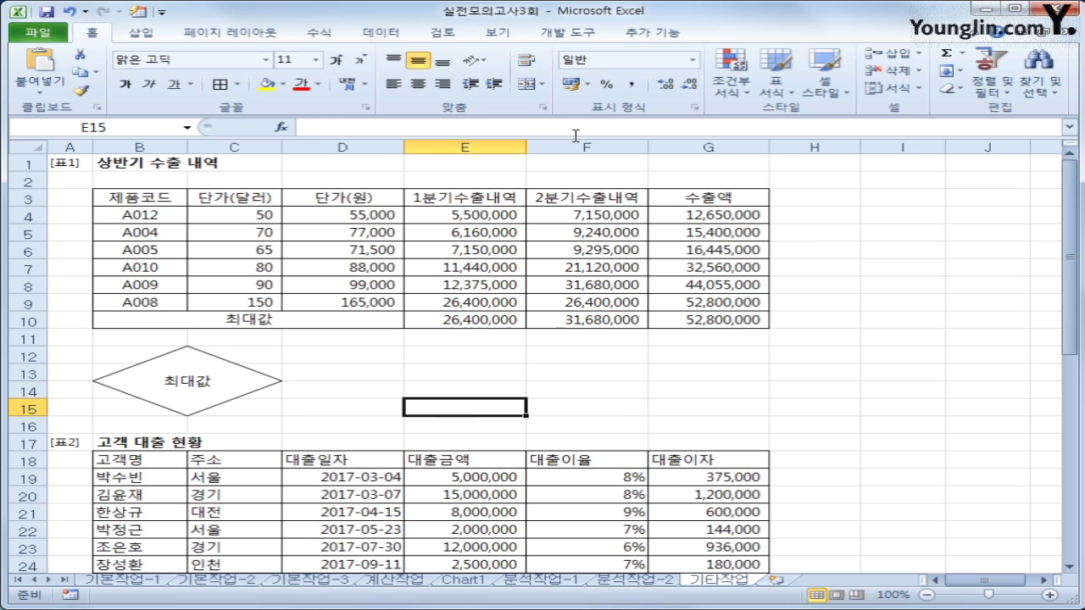
Step: Start recording a new macro named 서식 in the current workbook
{"action": "left_click", "coordinate": [555, 34]}
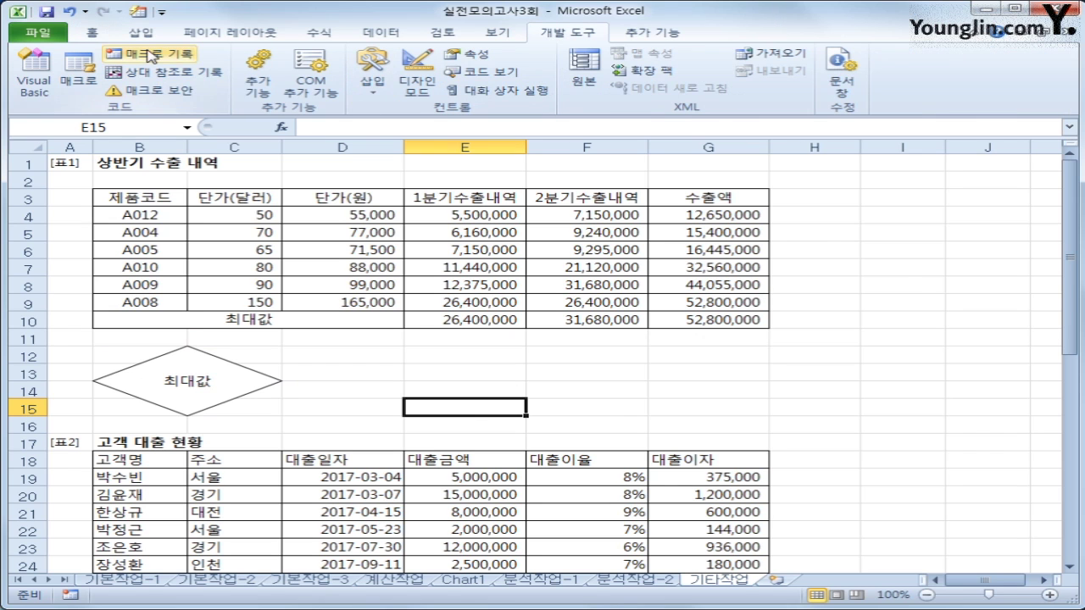
{"action": "left_click", "coordinate": [150, 56]}
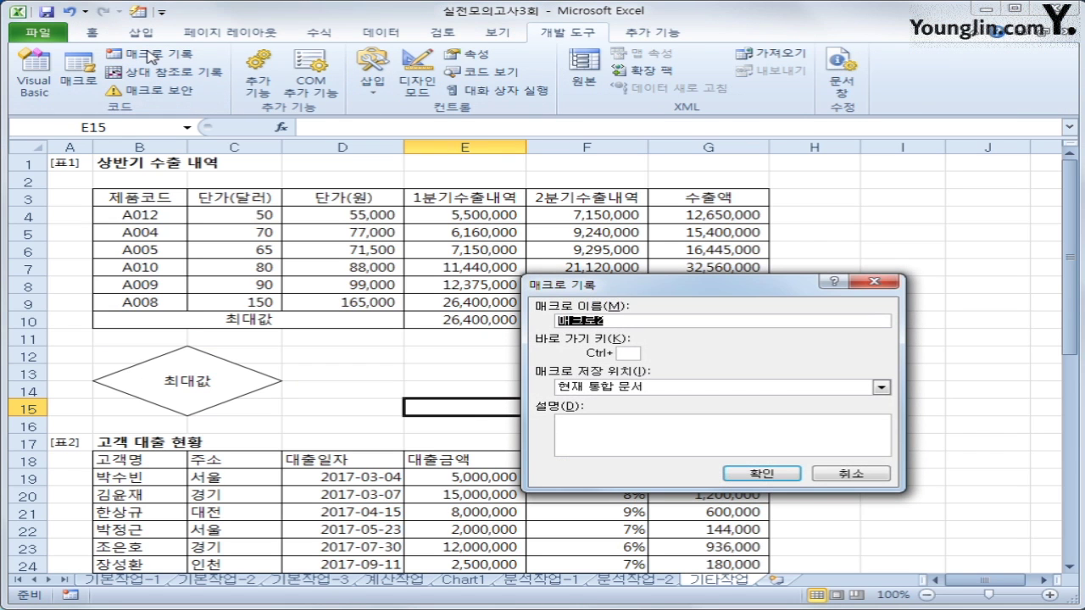
{"action": "type", "text": "서식"}
{"action": "key", "text": "Return"}
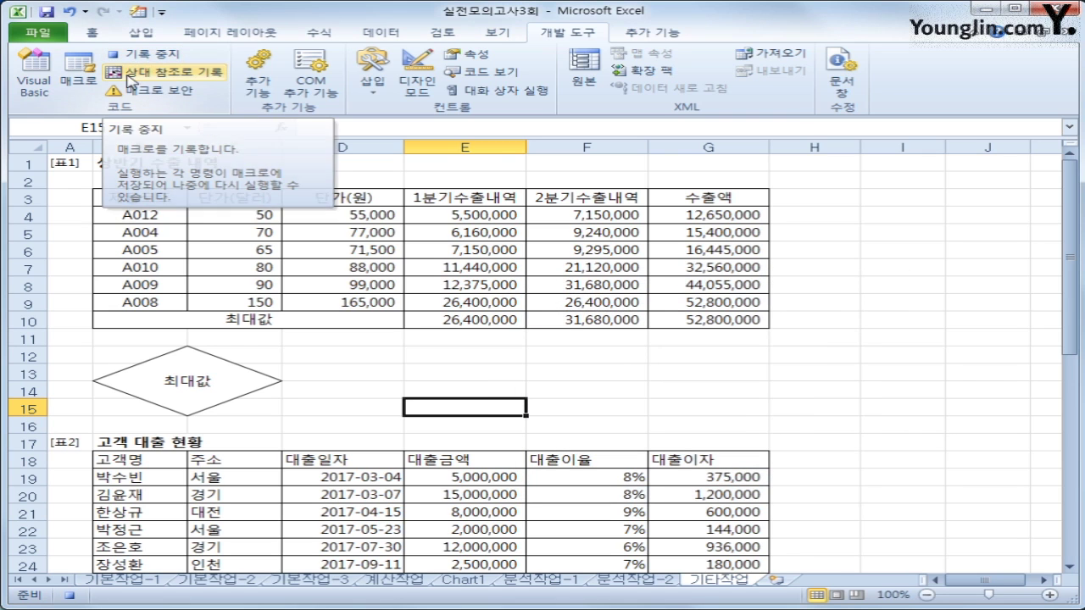
Step: Make the header cells B3:G3 bold with a yellow fill, and stop recording the macro
{"action": "left_click_drag", "start_coordinate": [177, 197], "coordinate": [696, 197]}
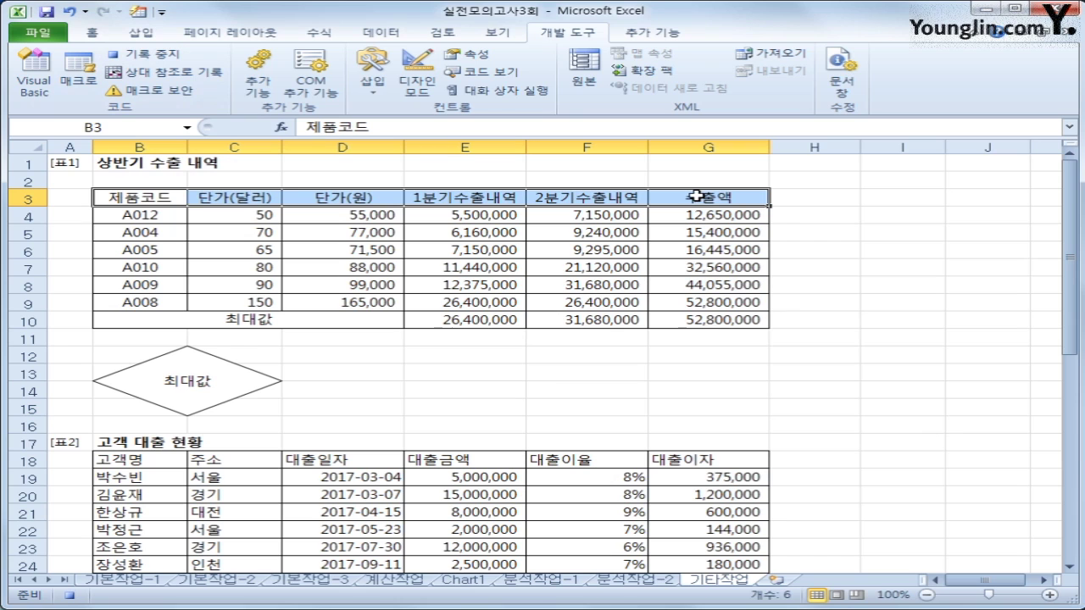
{"action": "left_click", "coordinate": [100, 41]}
{"action": "left_click", "coordinate": [127, 86]}
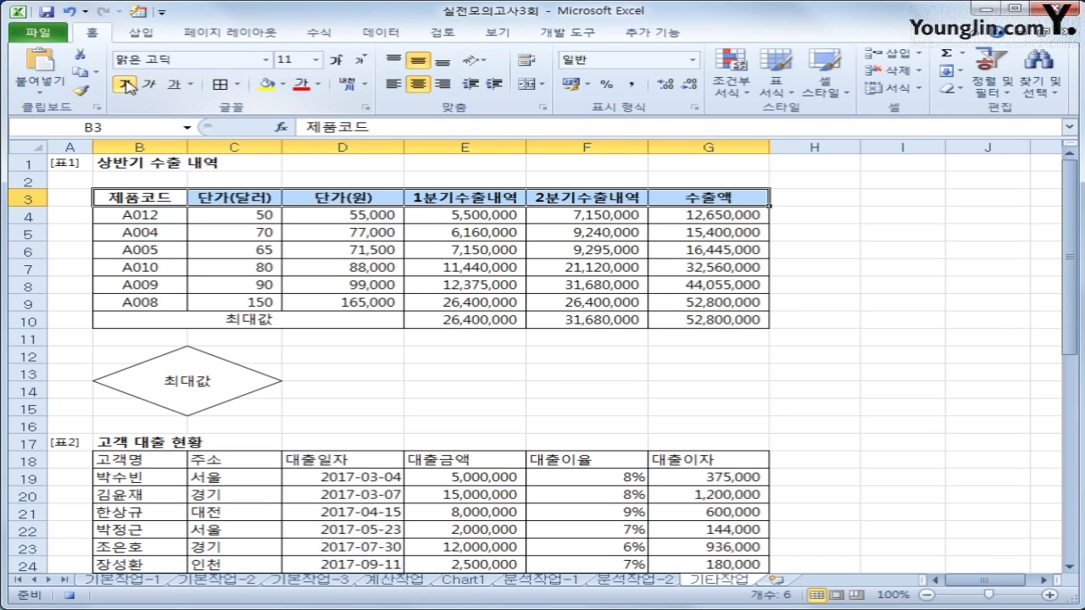
{"action": "left_click", "coordinate": [283, 85]}
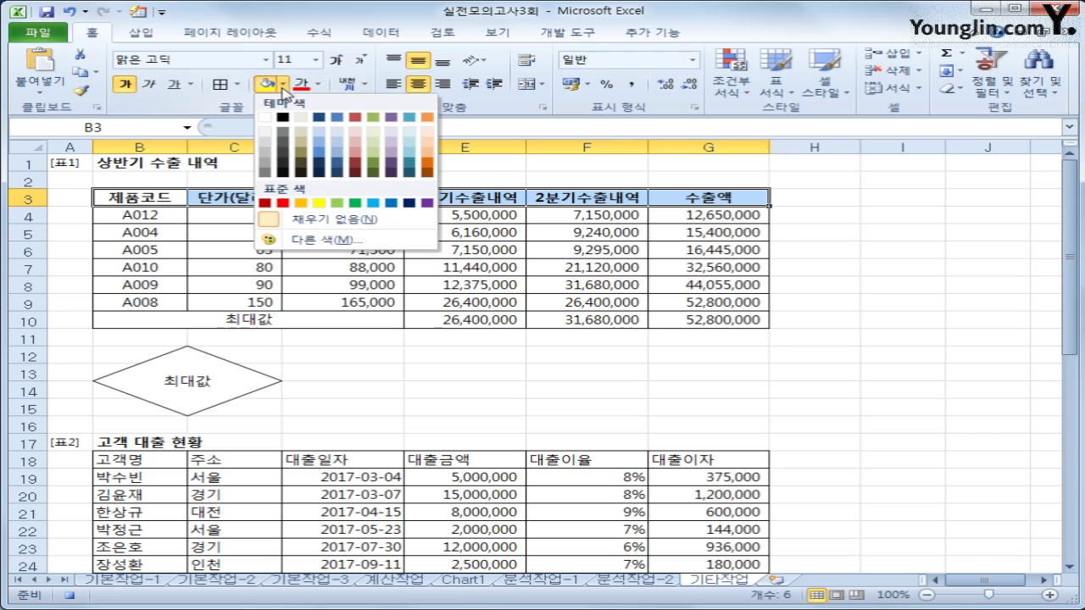
{"action": "left_click", "coordinate": [318, 203]}
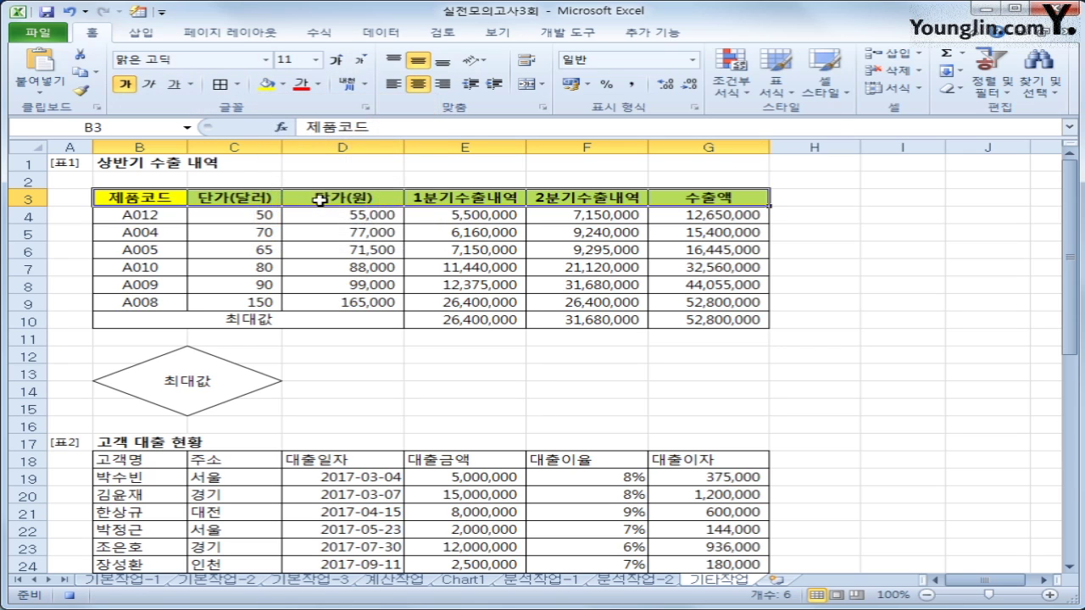
{"action": "left_click", "coordinate": [695, 204]}
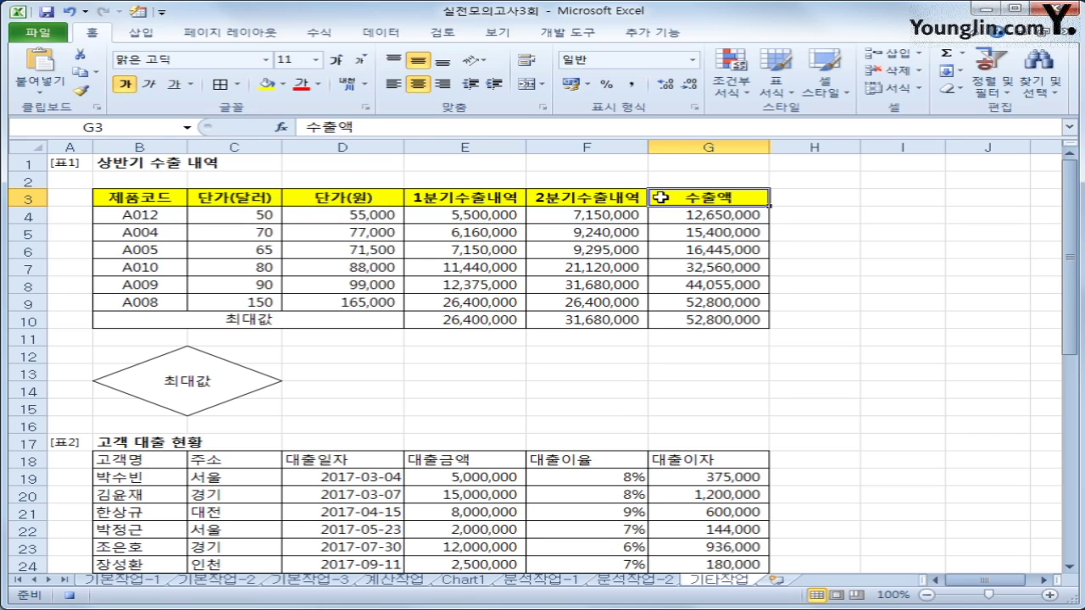
{"action": "left_click", "coordinate": [548, 32]}
{"action": "left_click", "coordinate": [146, 55]}
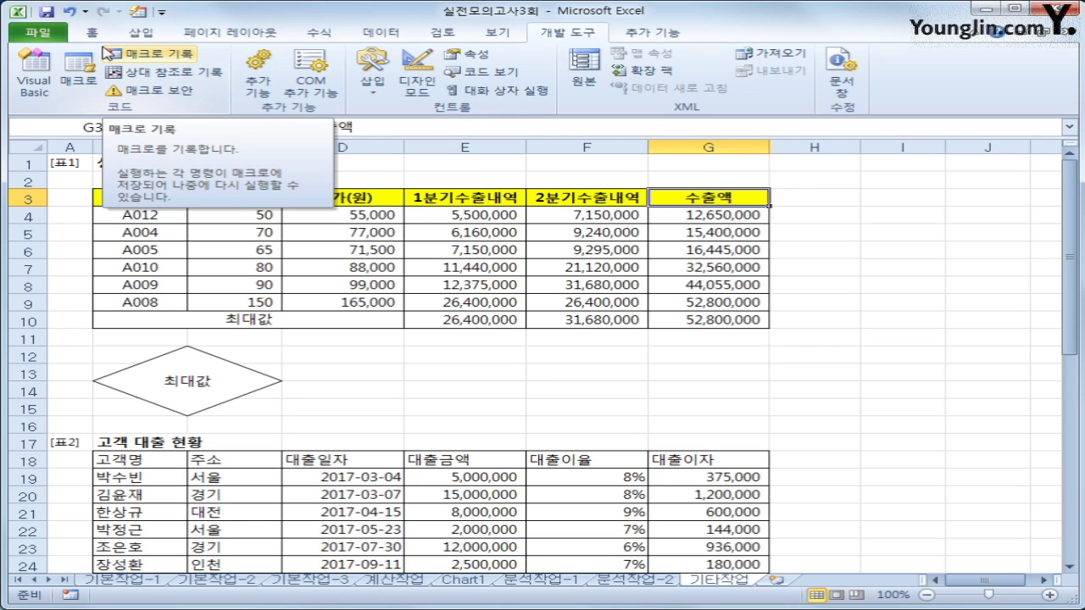
Step: Draw a cube shape over E12:E15, 2.33 cm high and 3.04 cm wide, and label it 서식
{"action": "left_click", "coordinate": [141, 32]}
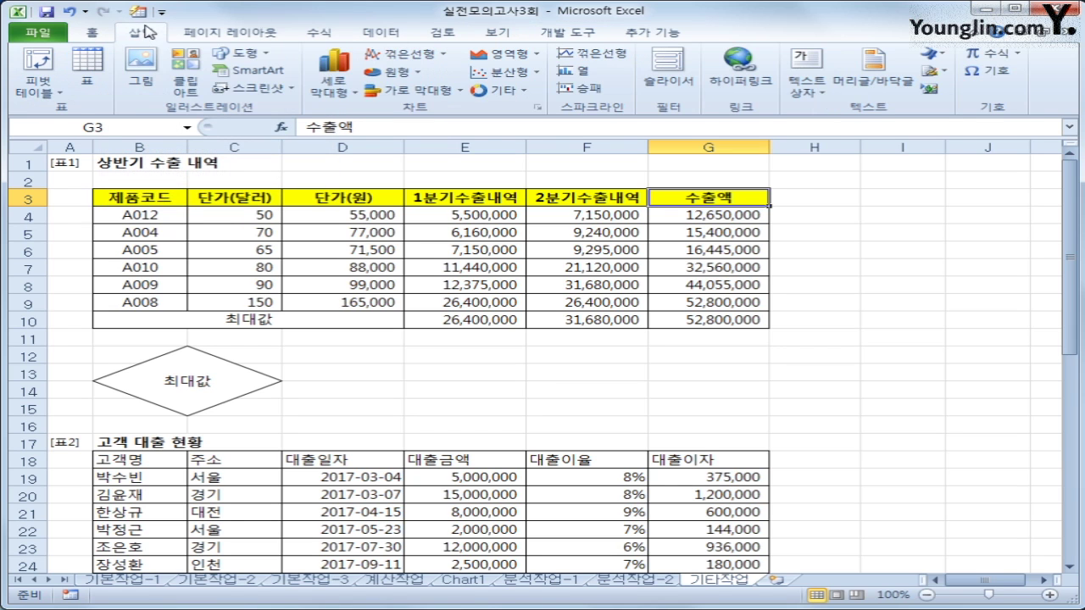
{"action": "left_click", "coordinate": [246, 52]}
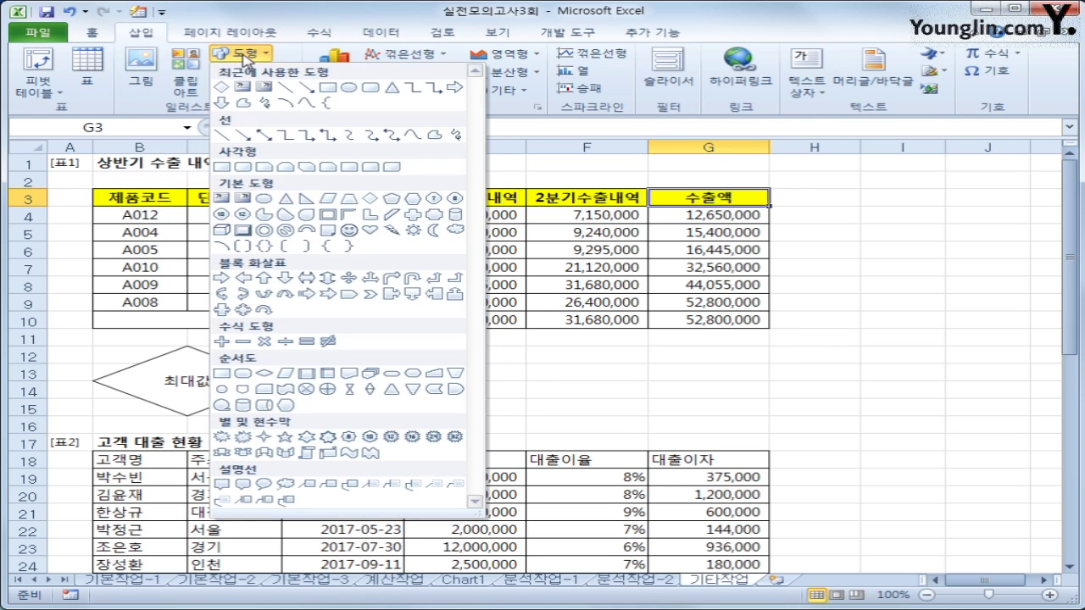
{"action": "left_click", "coordinate": [220, 233]}
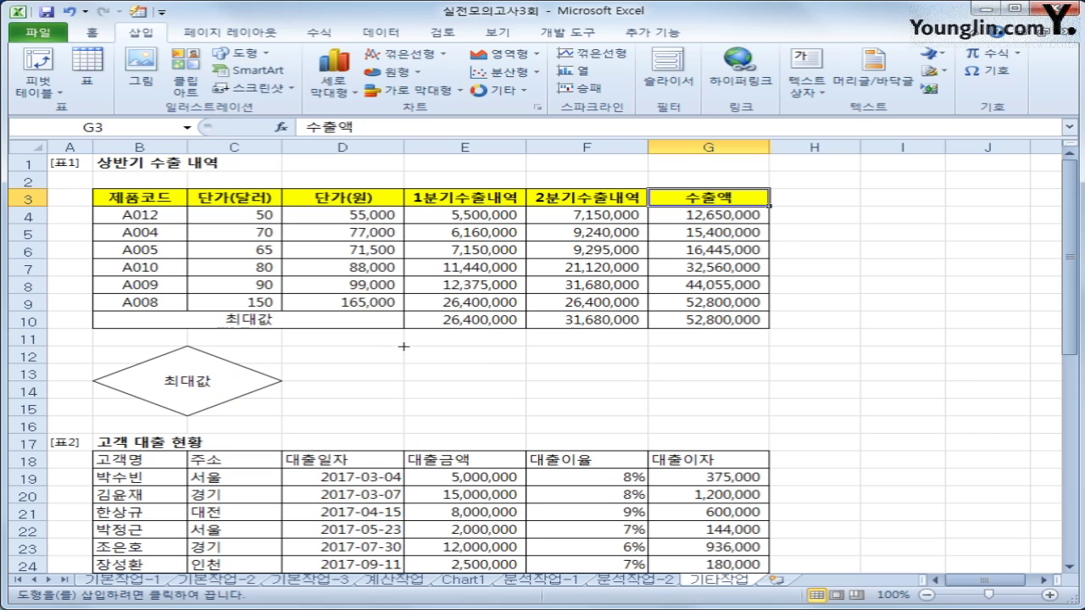
{"action": "mouse_move", "coordinate": [404, 346]}
{"action": "left_mouse_down"}
{"action": "mouse_move", "coordinate": [486, 387]}
{"action": "mouse_move", "coordinate": [485, 416]}
{"action": "left_mouse_up"}
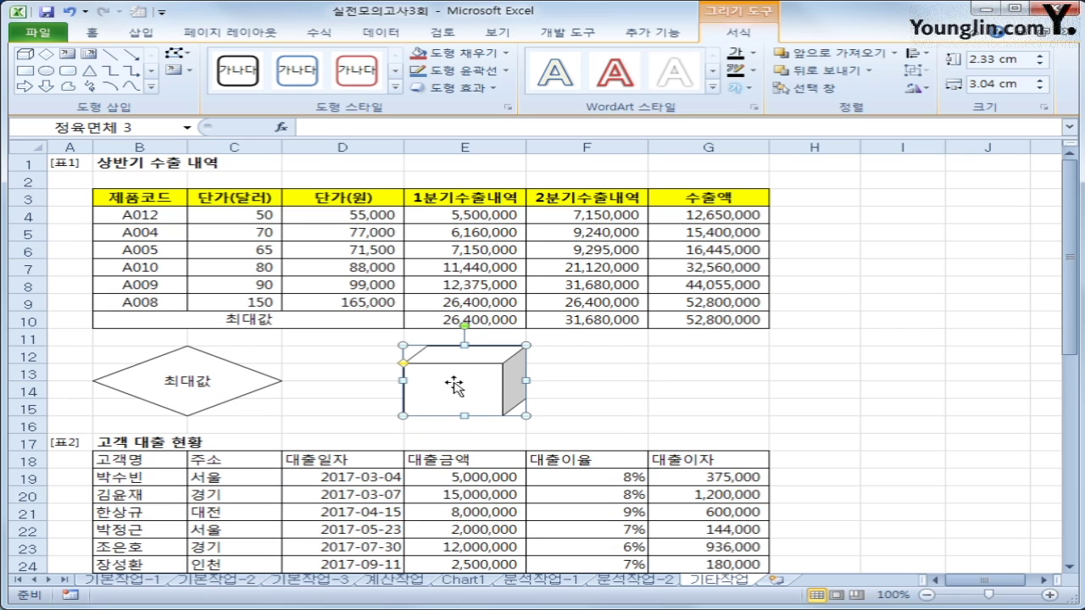
{"action": "type", "text": "서식"}
Step: Assign the 서식 macro to the cube shape
{"action": "right_click", "coordinate": [434, 378]}
{"action": "left_click", "coordinate": [606, 374]}
{"action": "right_click", "coordinate": [503, 373]}
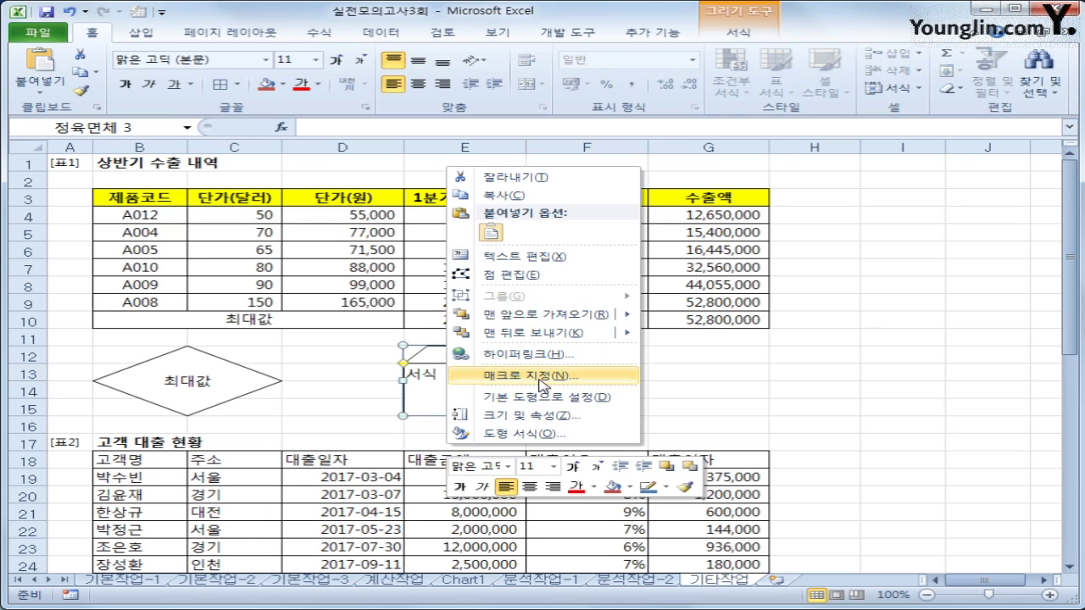
{"action": "left_click", "coordinate": [547, 373]}
{"action": "left_click", "coordinate": [378, 296]}
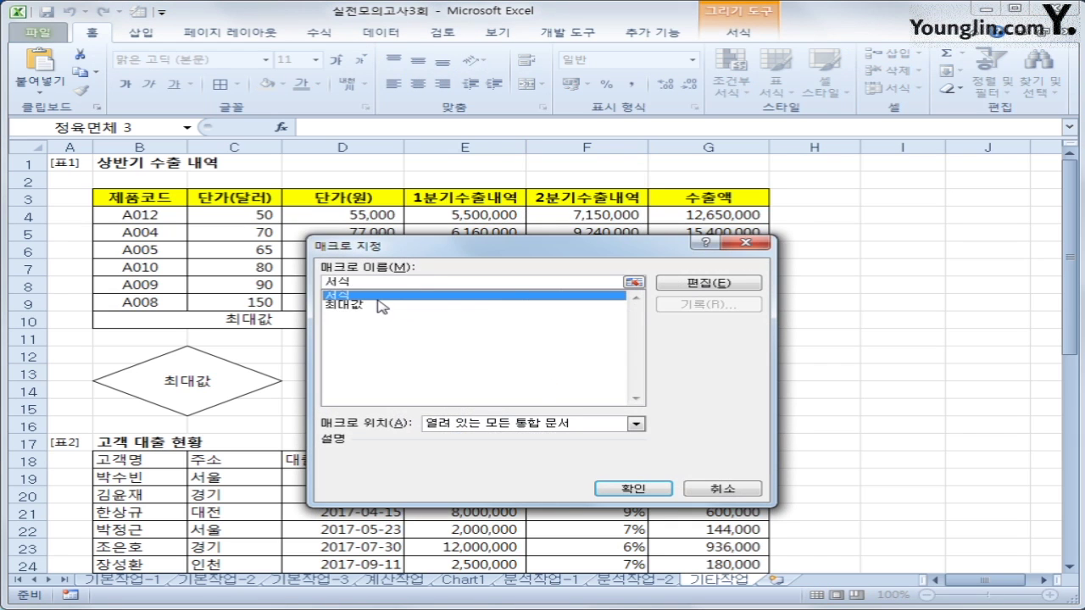
{"action": "left_click", "coordinate": [625, 489]}
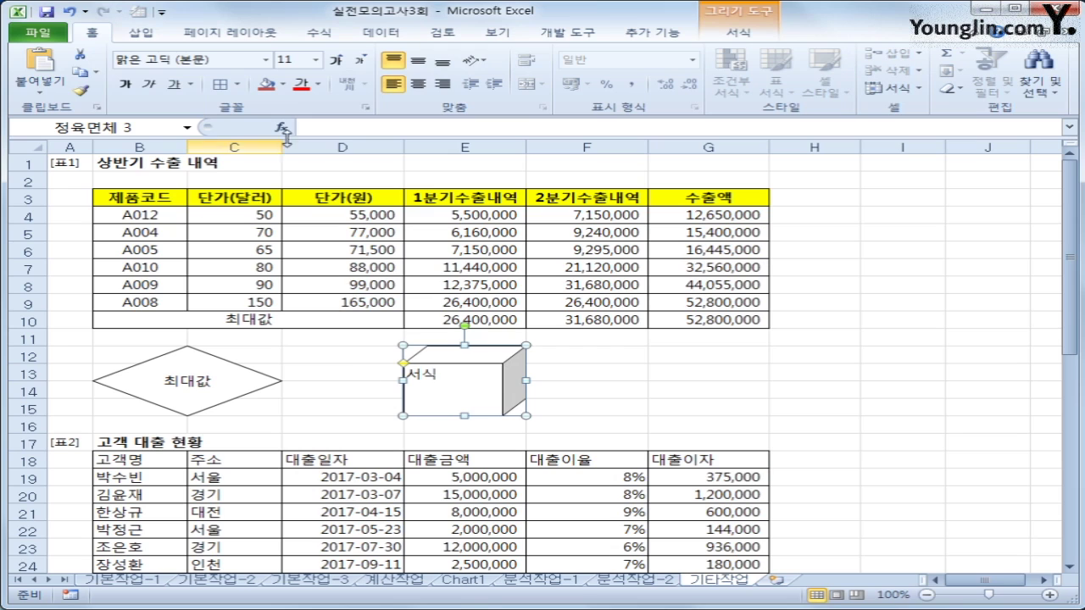
Step: Center the cube's text vertically and horizontally, and deselect the shape
{"action": "left_click", "coordinate": [418, 61]}
{"action": "left_click", "coordinate": [418, 84]}
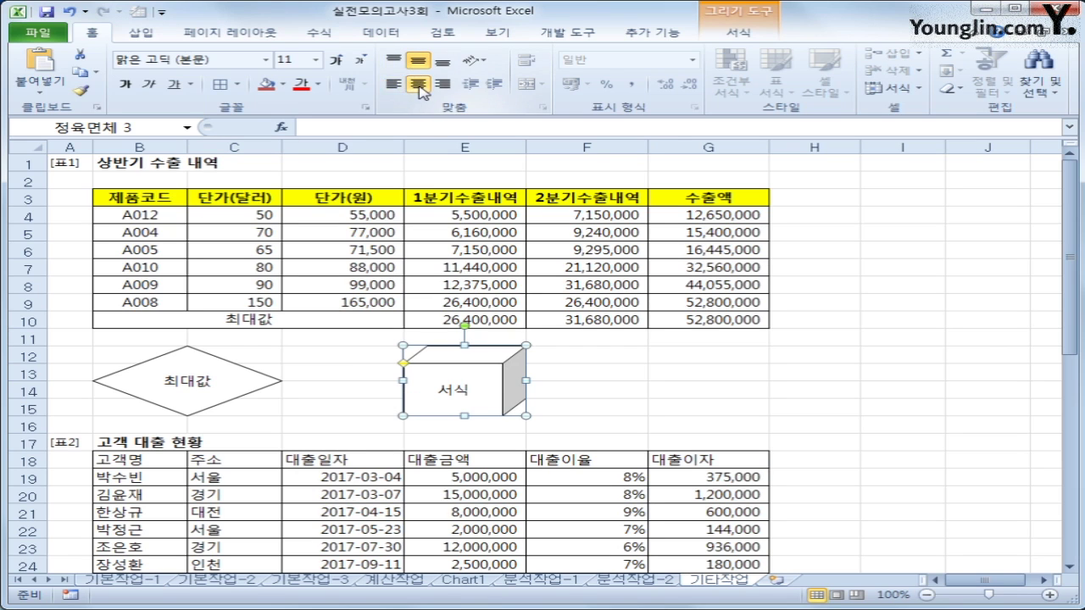
{"action": "left_click", "coordinate": [688, 403]}
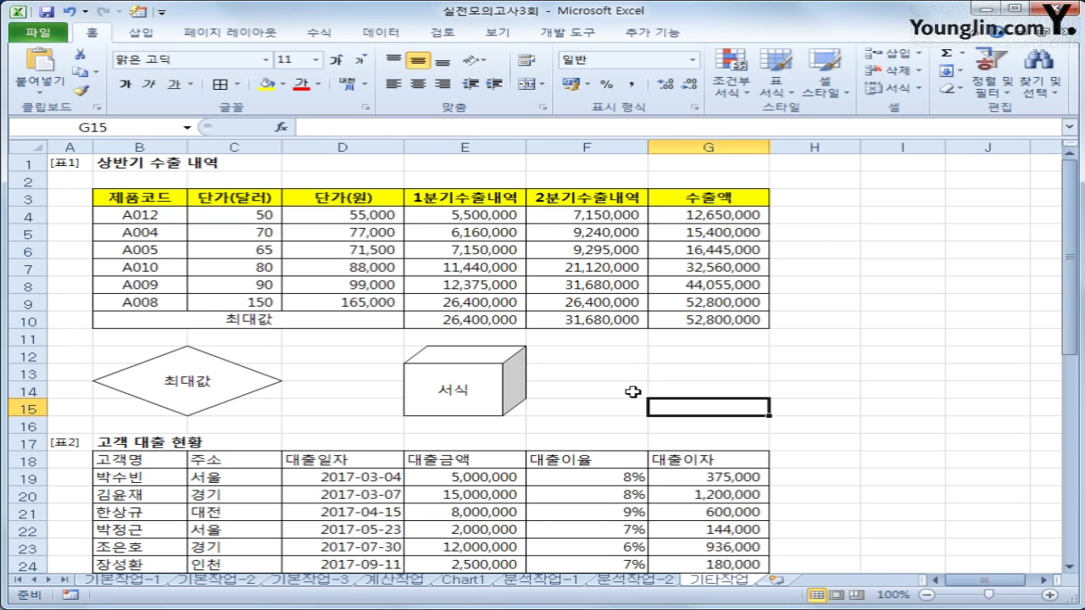
Step: Change the 대출이자 series in the chart below 표2 to a line with markers
{"action": "scroll", "coordinate": [632, 392], "scroll_direction": "down", "scroll_amount": 3}
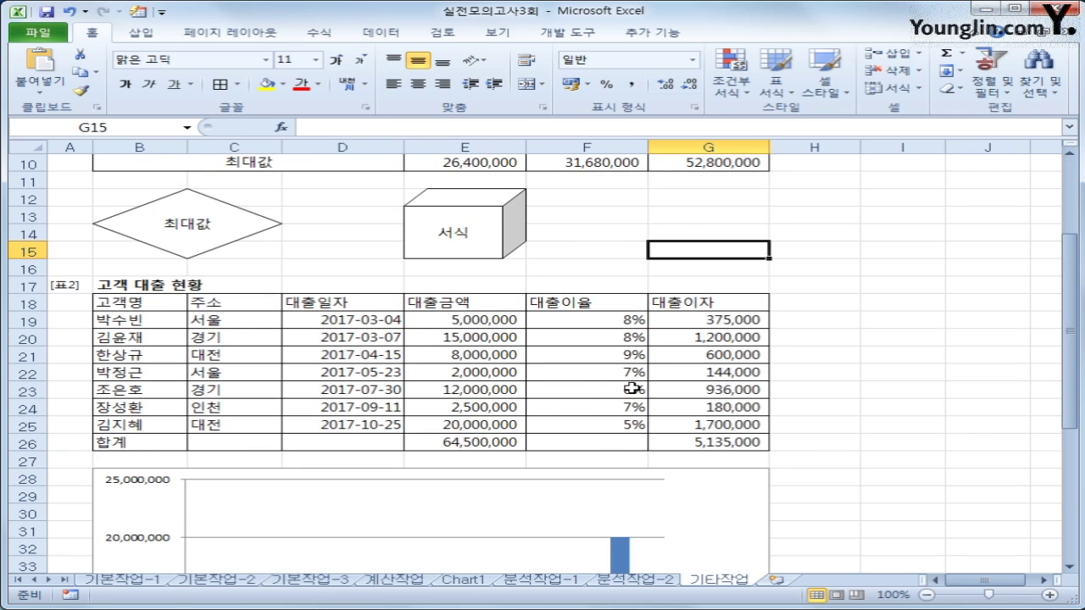
{"action": "scroll", "coordinate": [634, 392], "scroll_direction": "down", "scroll_amount": 5}
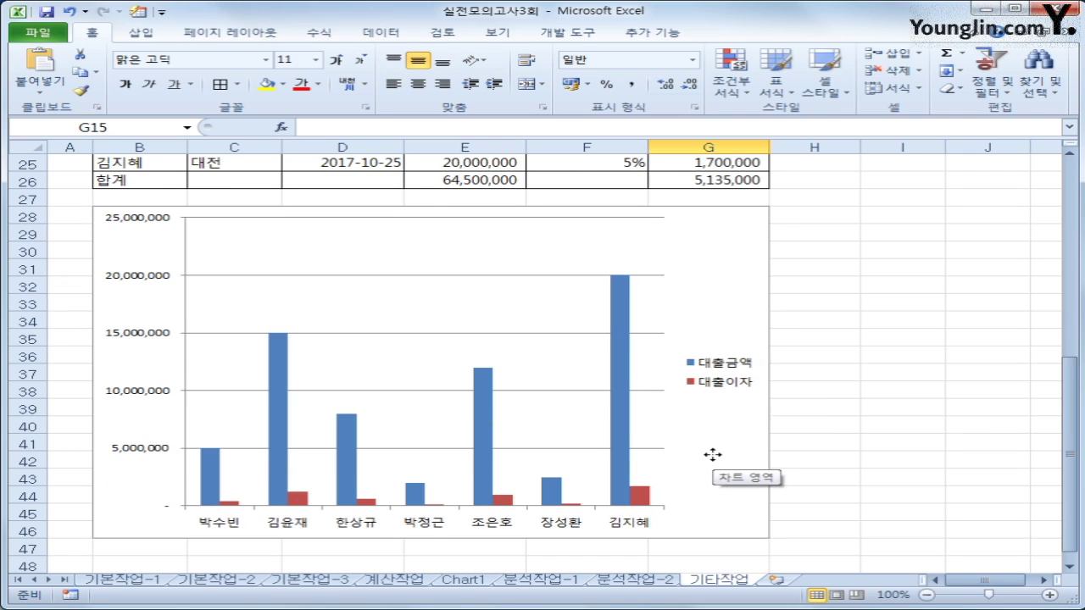
{"action": "left_click", "coordinate": [712, 456]}
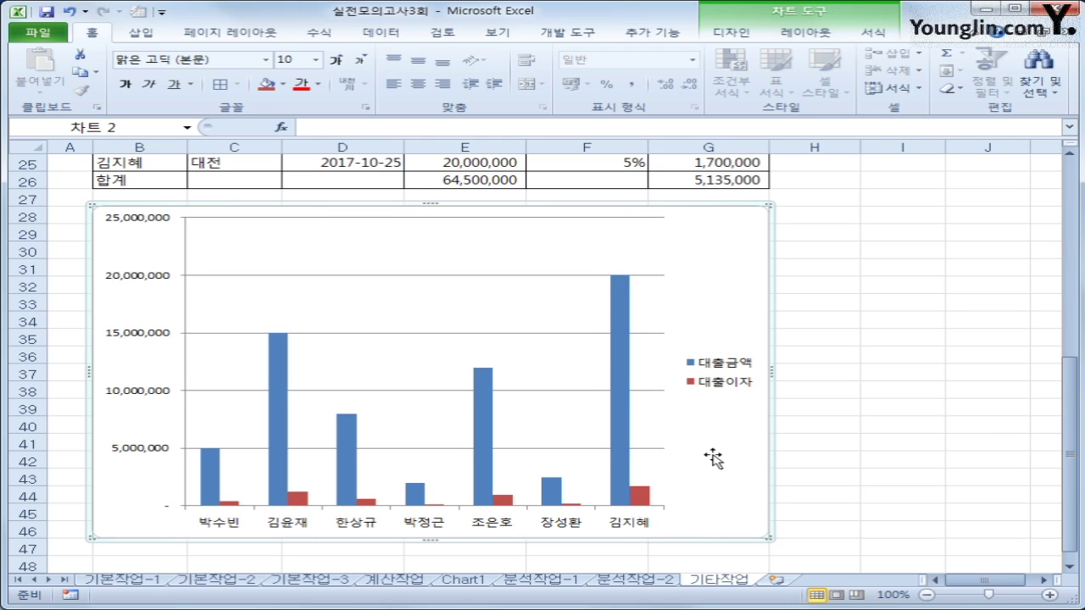
{"action": "left_click", "coordinate": [298, 498]}
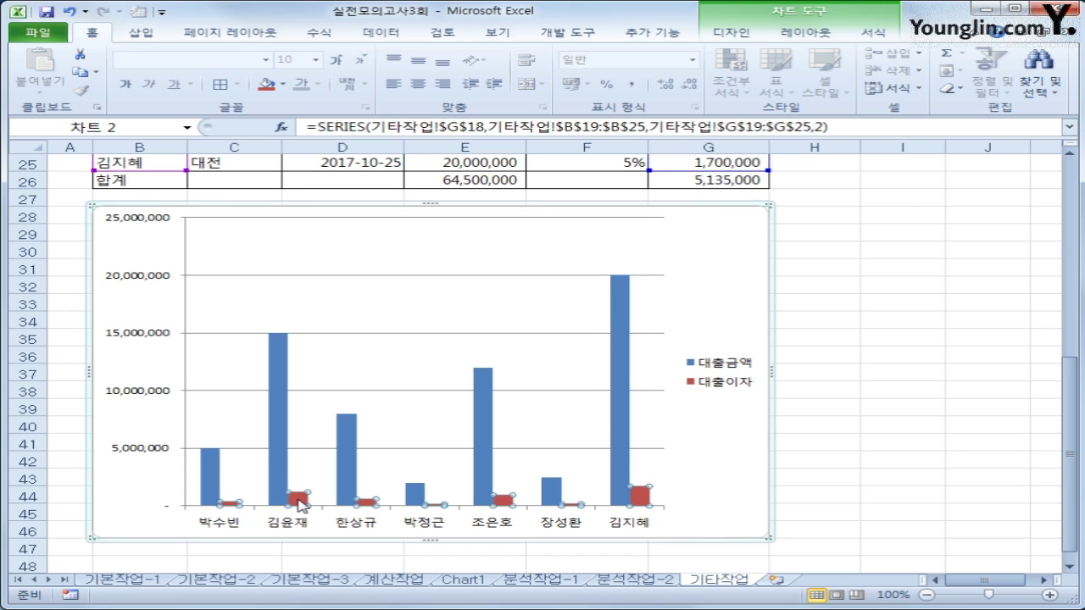
{"action": "key", "text": "shift+F10"}
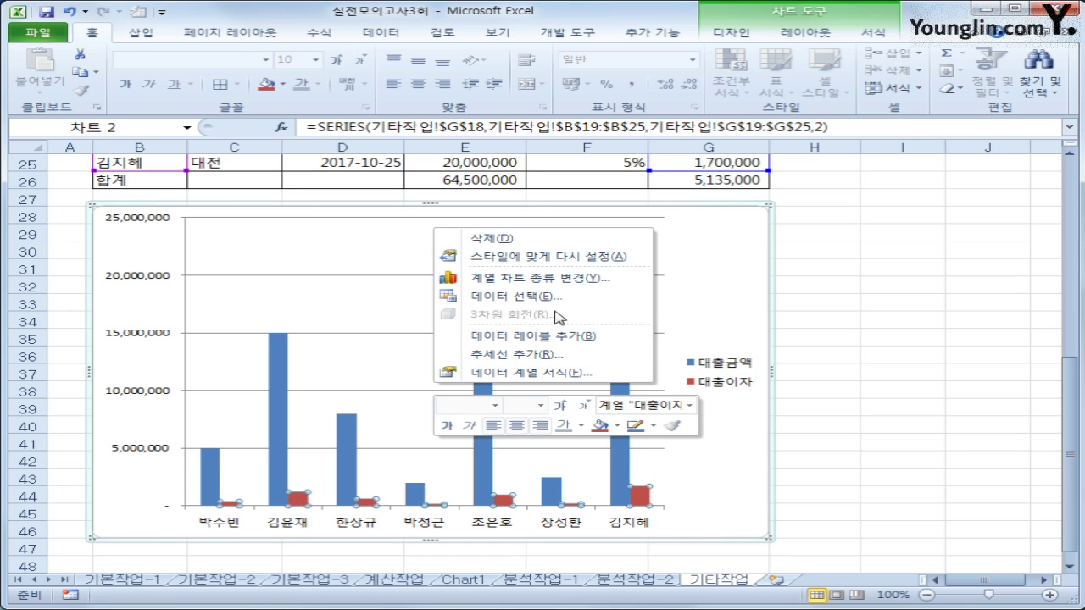
{"action": "left_click", "coordinate": [559, 279]}
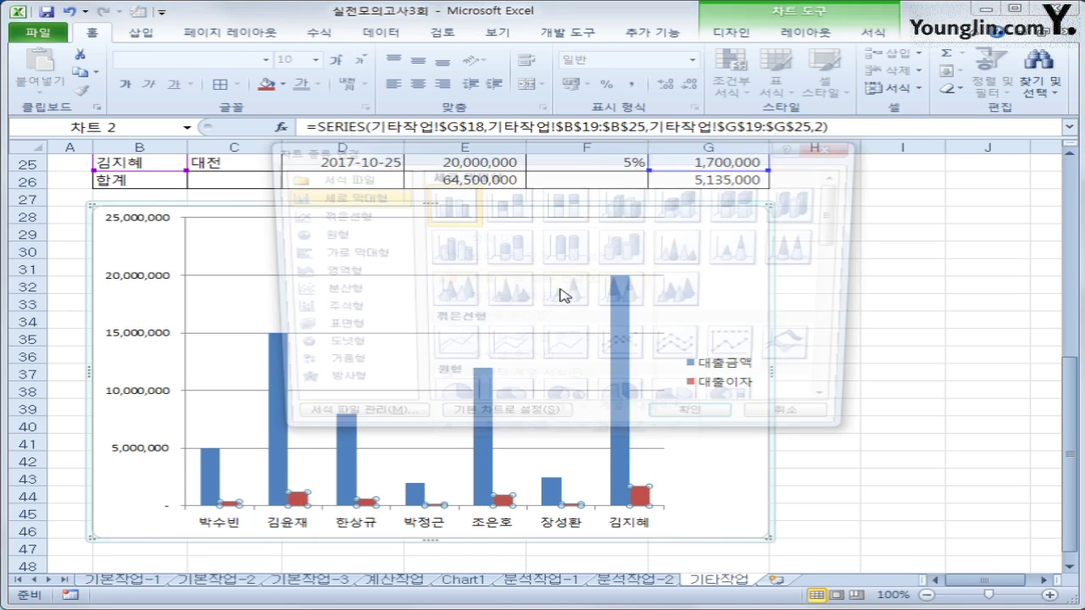
{"action": "left_click", "coordinate": [631, 361]}
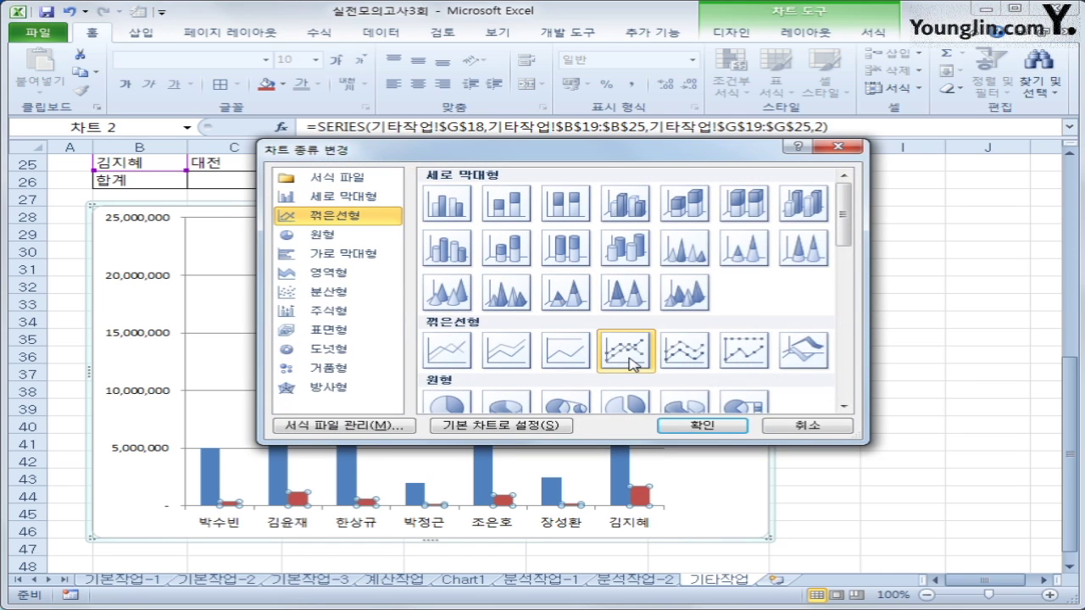
{"action": "left_click", "coordinate": [689, 424]}
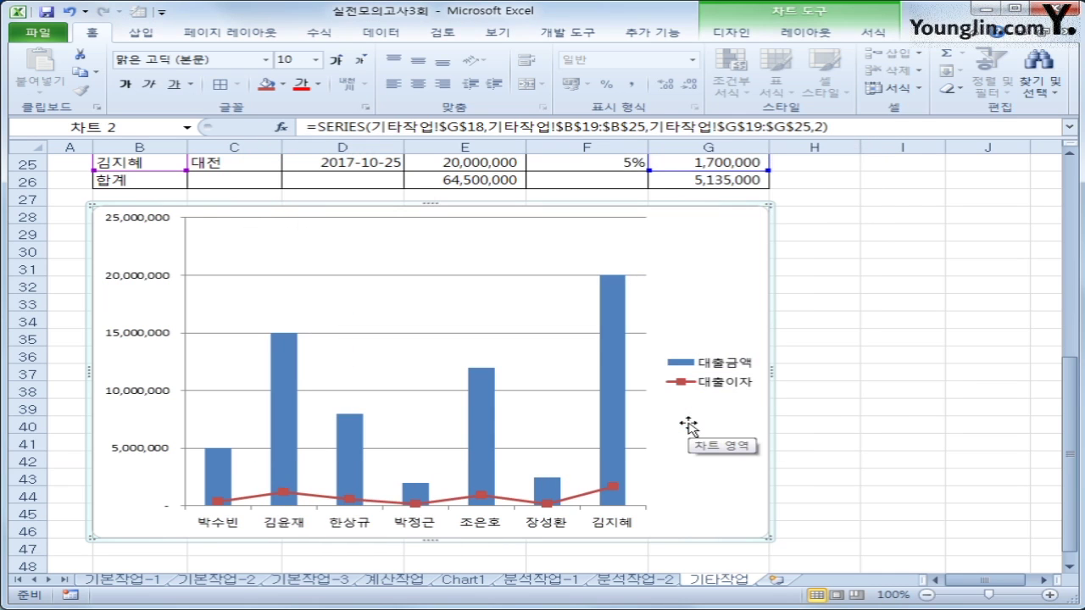
Step: Plot the 대출이자 line series on the secondary axis
{"action": "left_click", "coordinate": [485, 500]}
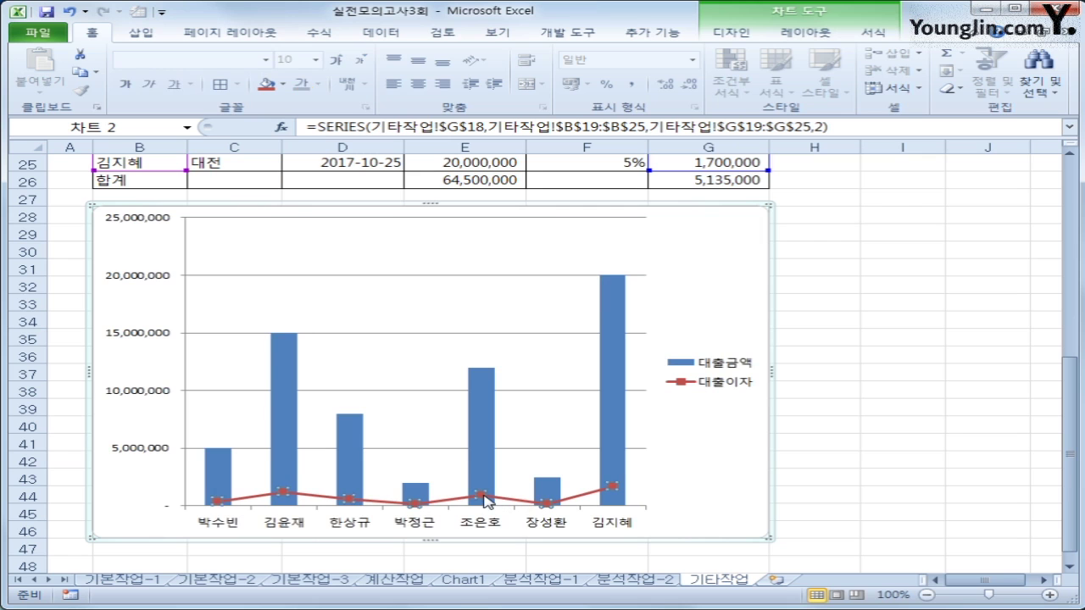
{"action": "right_click", "coordinate": [484, 499]}
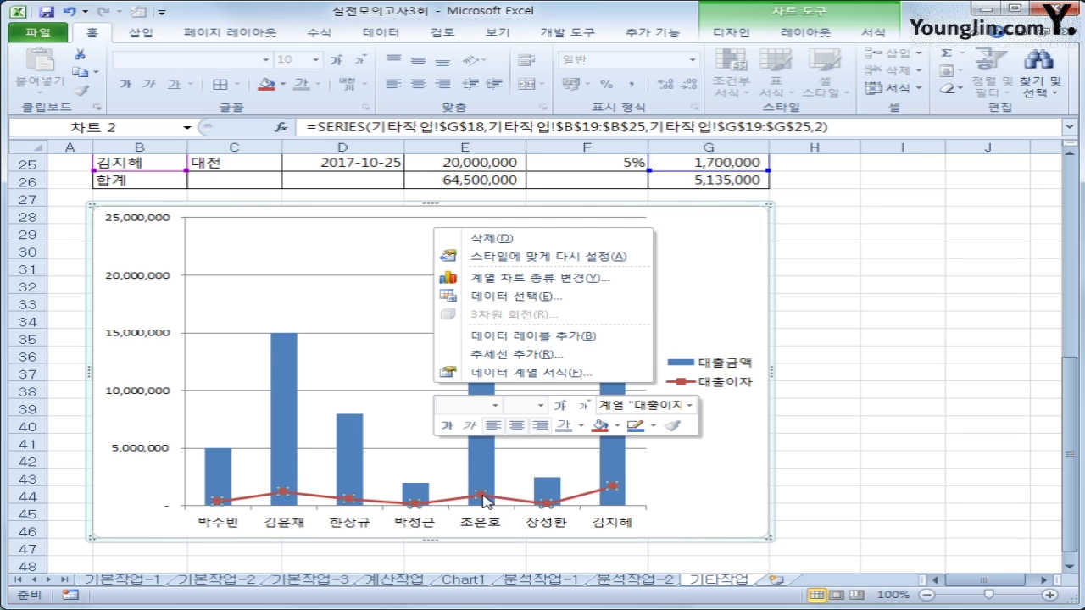
{"action": "left_click", "coordinate": [533, 373]}
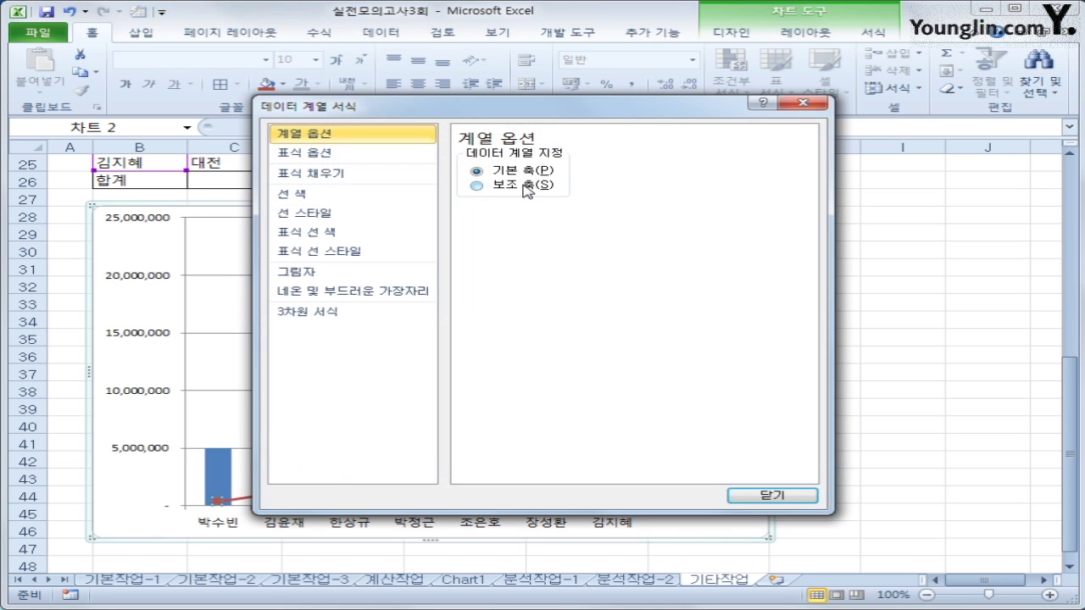
{"action": "left_click", "coordinate": [524, 186]}
{"action": "left_click", "coordinate": [767, 495]}
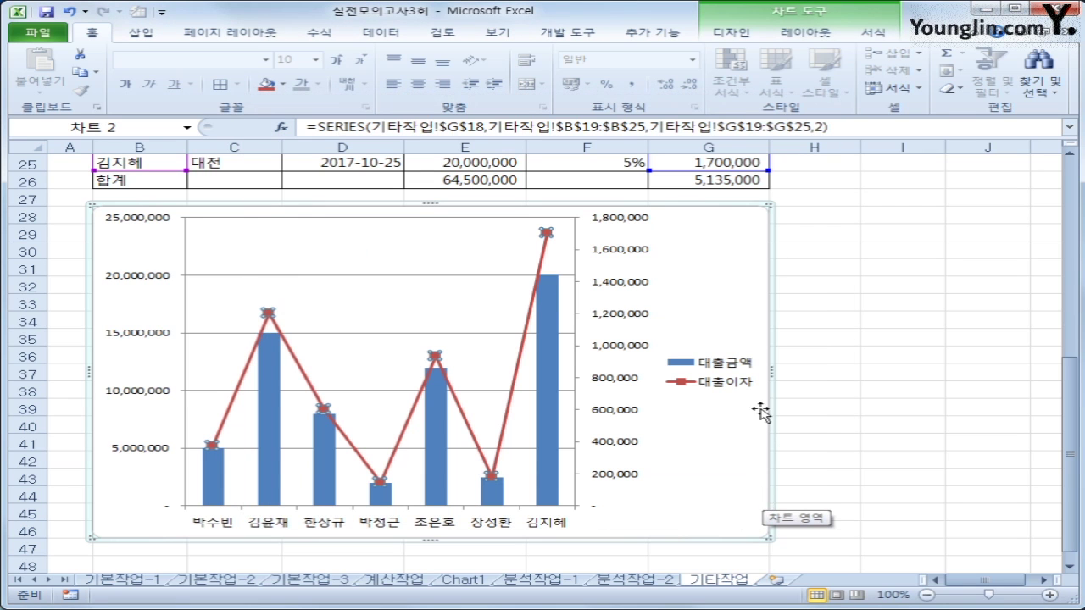
Step: Add a title above the chart reading "서울 경기 고객별 대출 현황"
{"action": "left_click", "coordinate": [734, 312]}
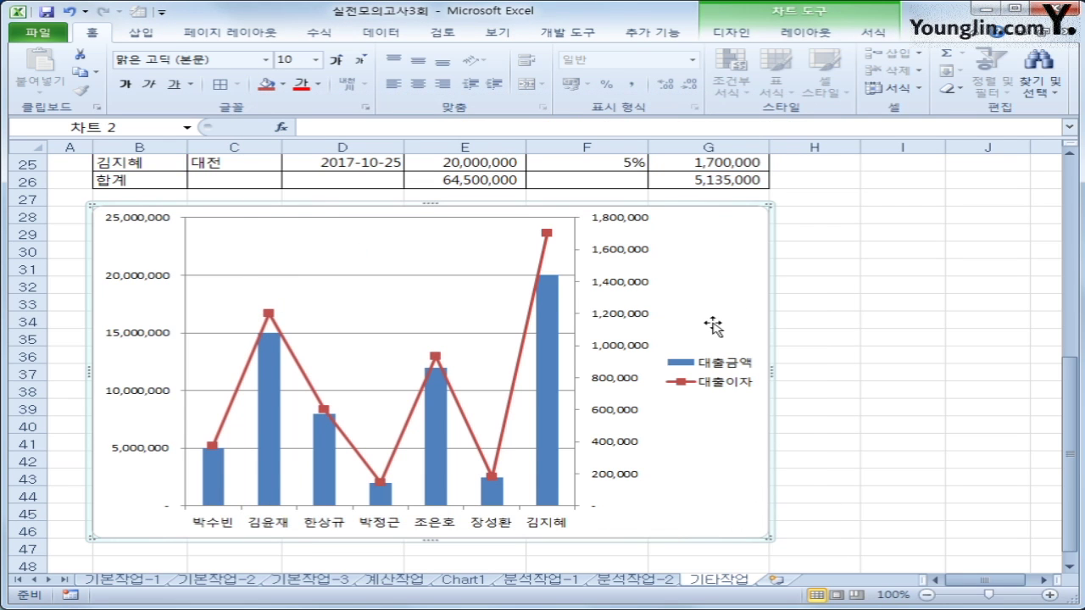
{"action": "left_click", "coordinate": [804, 34]}
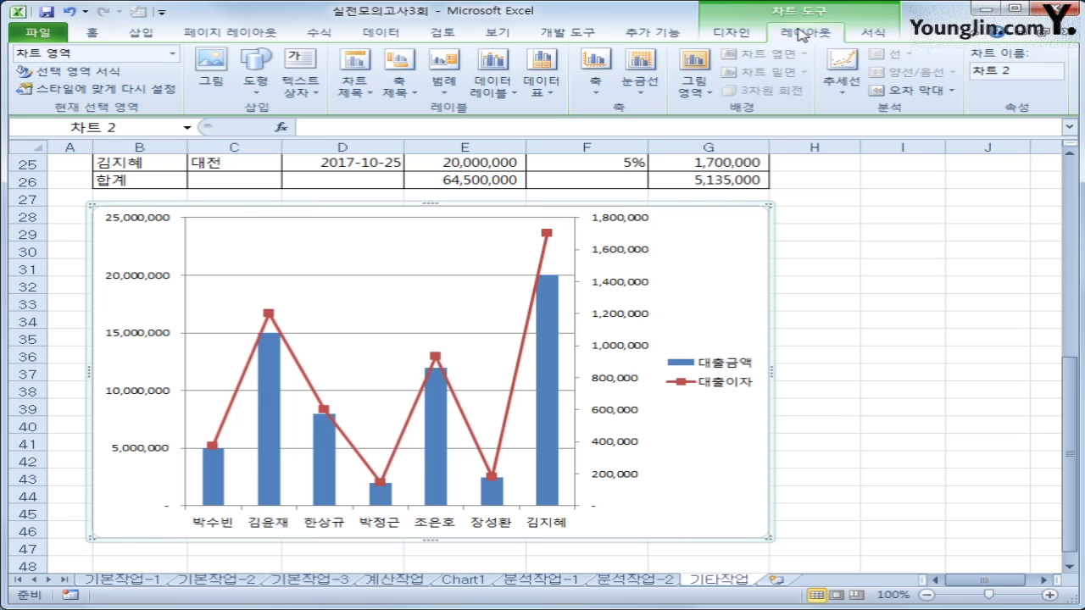
{"action": "left_click", "coordinate": [354, 82]}
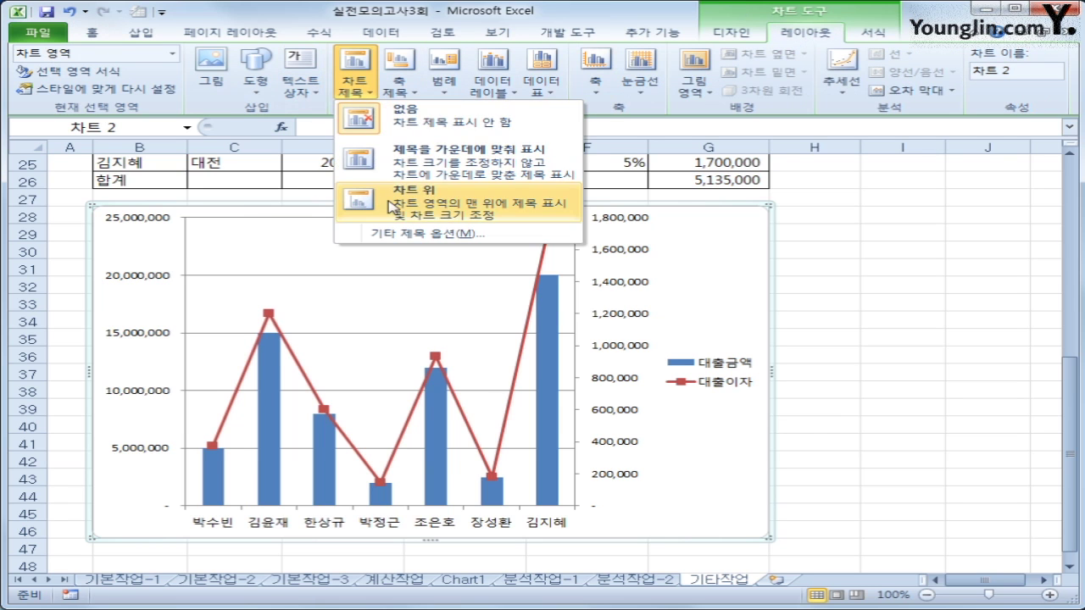
{"action": "left_click", "coordinate": [373, 188]}
{"action": "left_click_drag", "start_coordinate": [381, 240], "coordinate": [472, 241]}
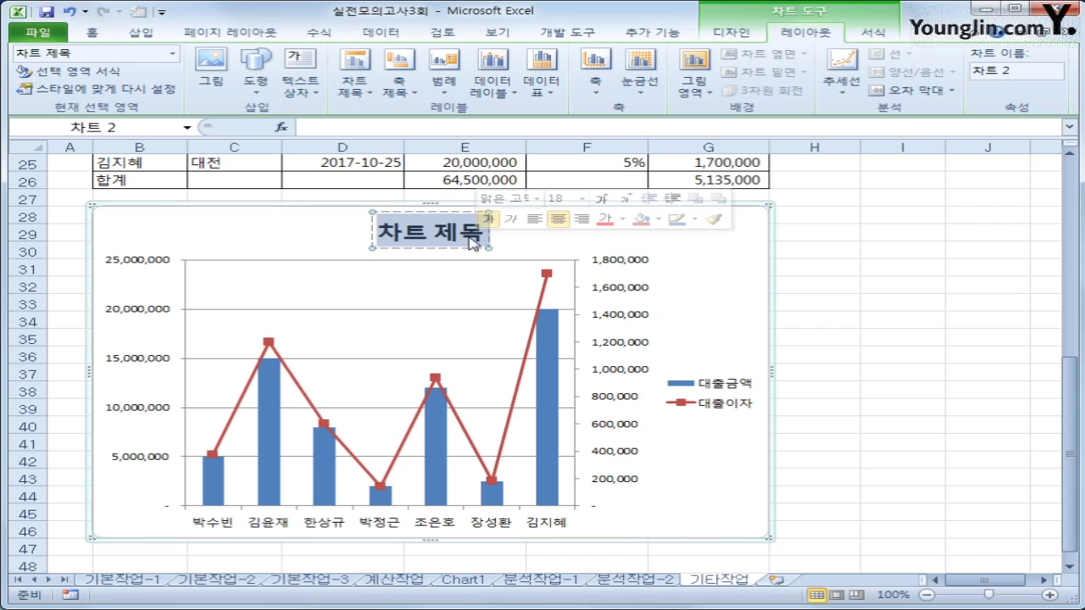
{"action": "type", "text": "서울"}
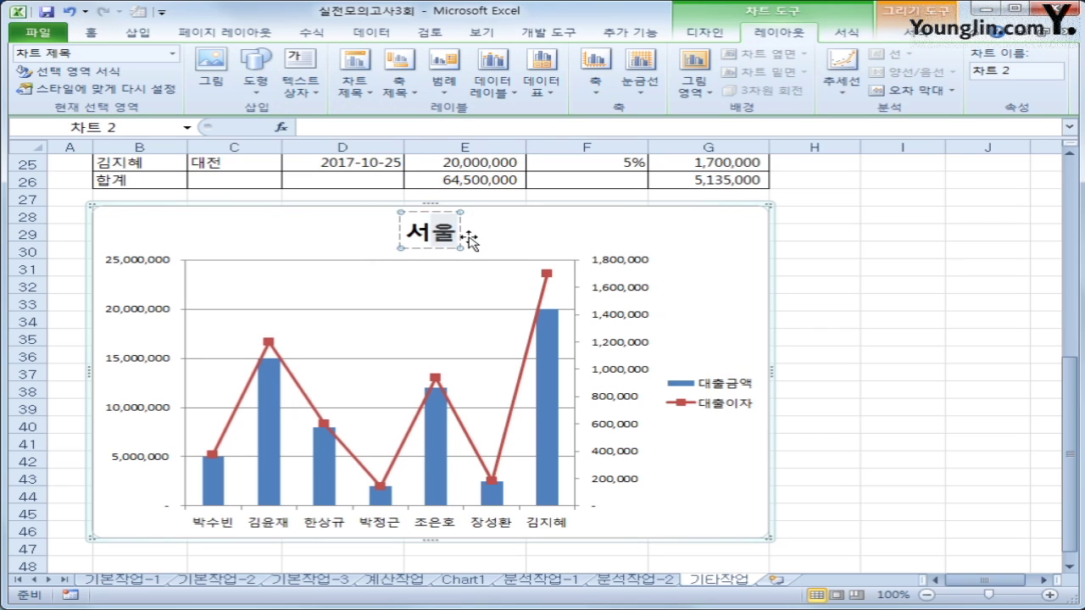
{"action": "type", "text": " 경기 고"}
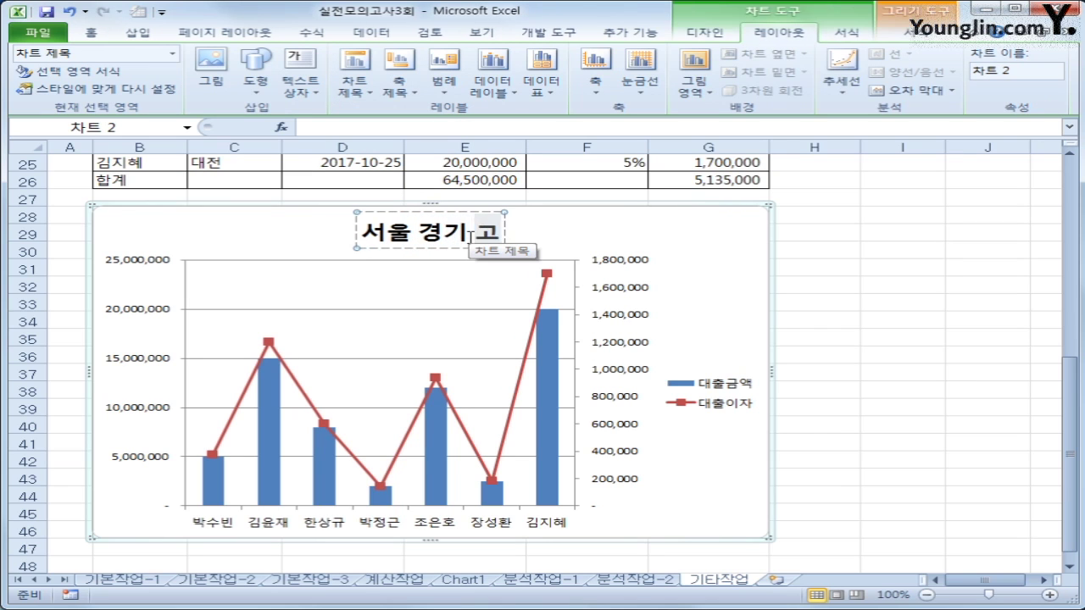
{"action": "type", "text": "객별 대출 현황"}
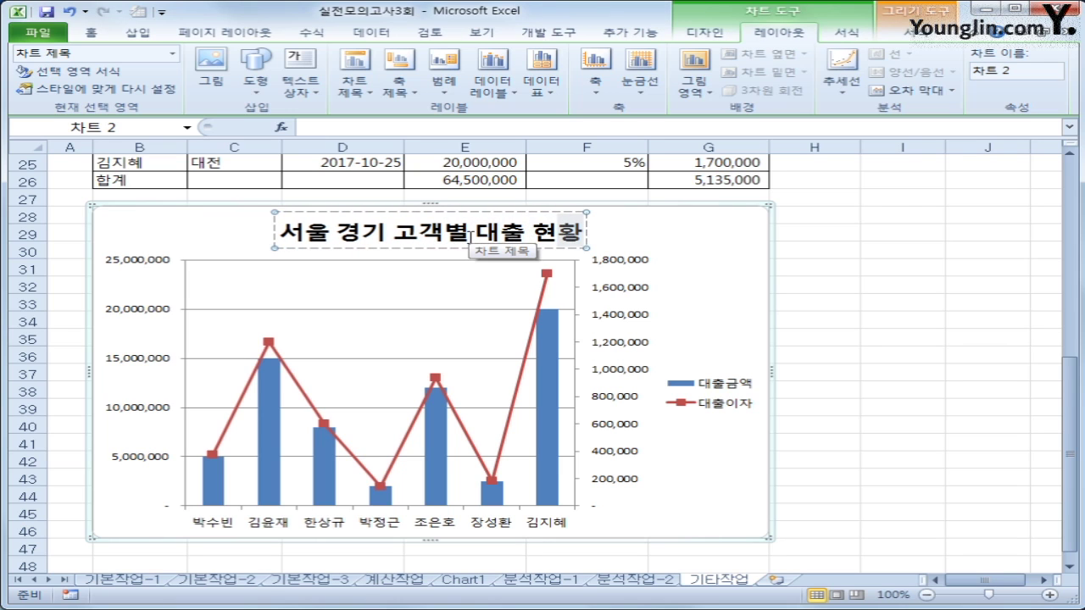
Step: Format the chart title in 굴림체 at size 14 and deselect it
{"action": "left_click", "coordinate": [487, 214]}
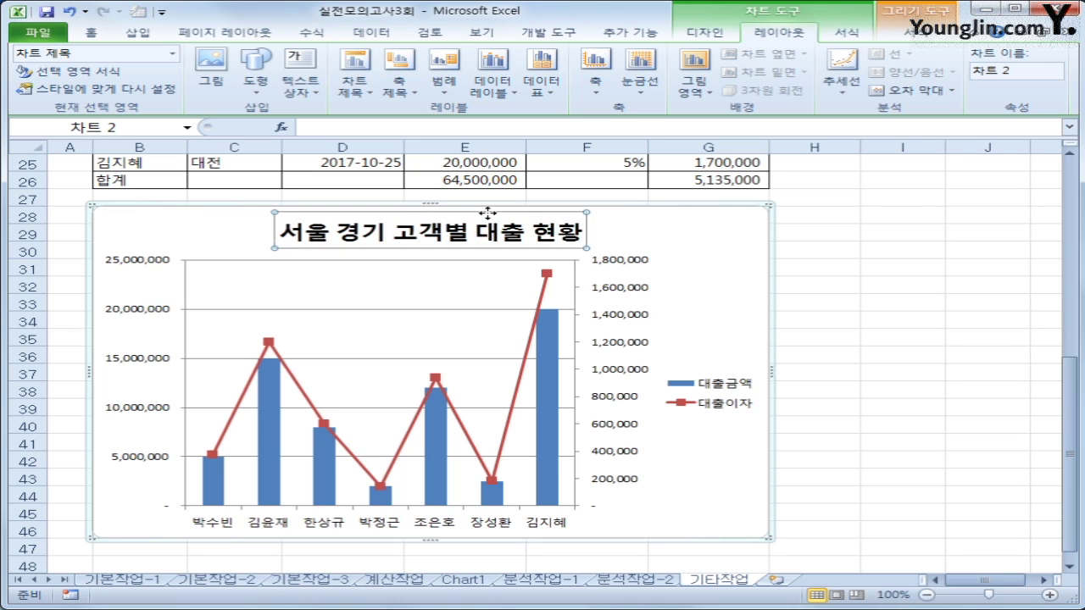
{"action": "right_click", "coordinate": [488, 218]}
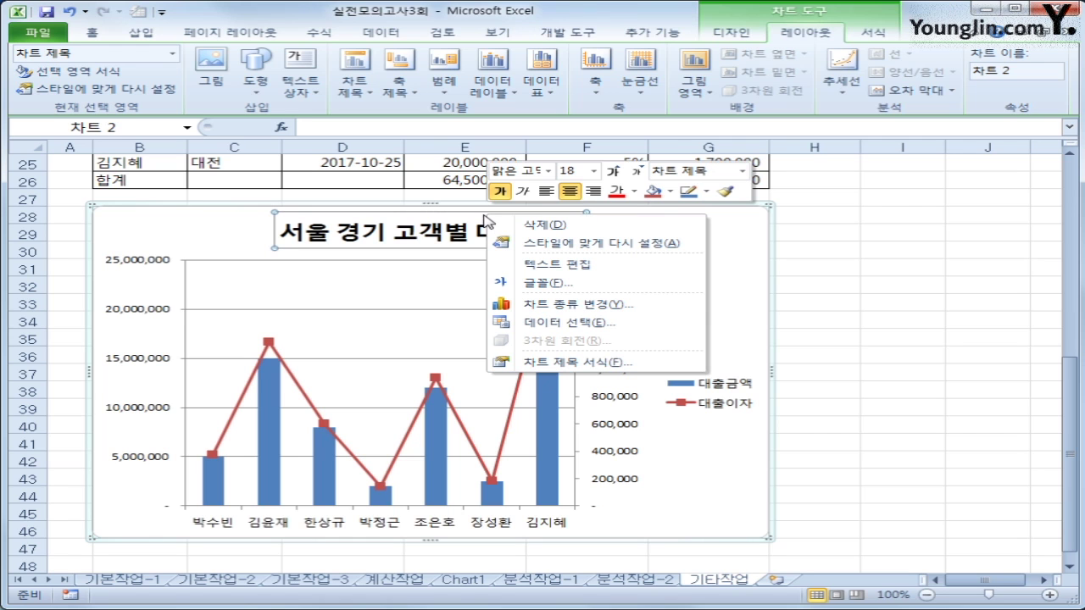
{"action": "left_click", "coordinate": [549, 171]}
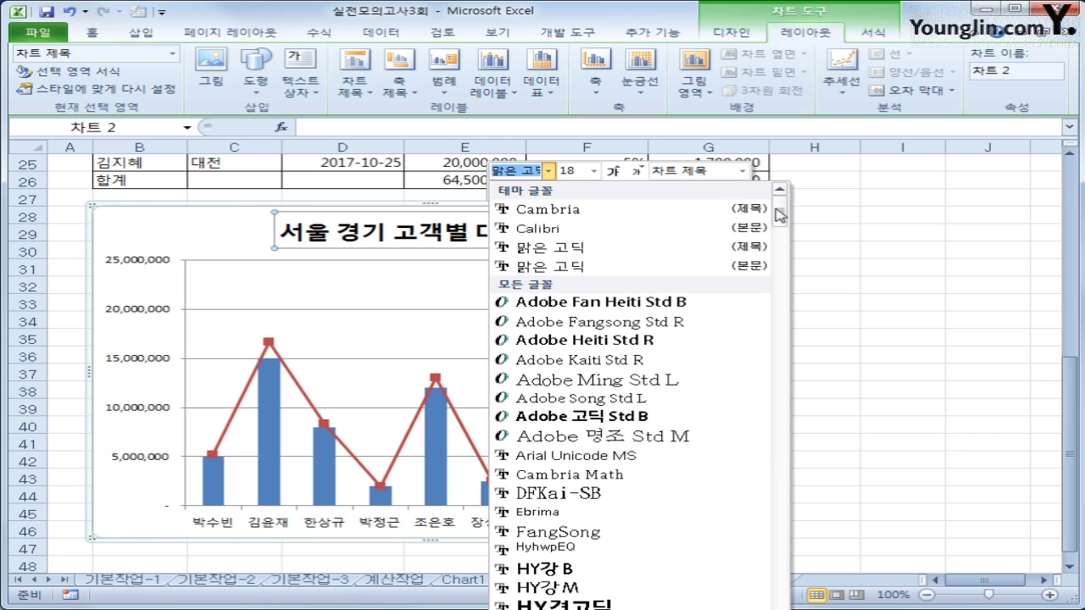
{"action": "left_click_drag", "start_coordinate": [779, 208], "coordinate": [777, 312]}
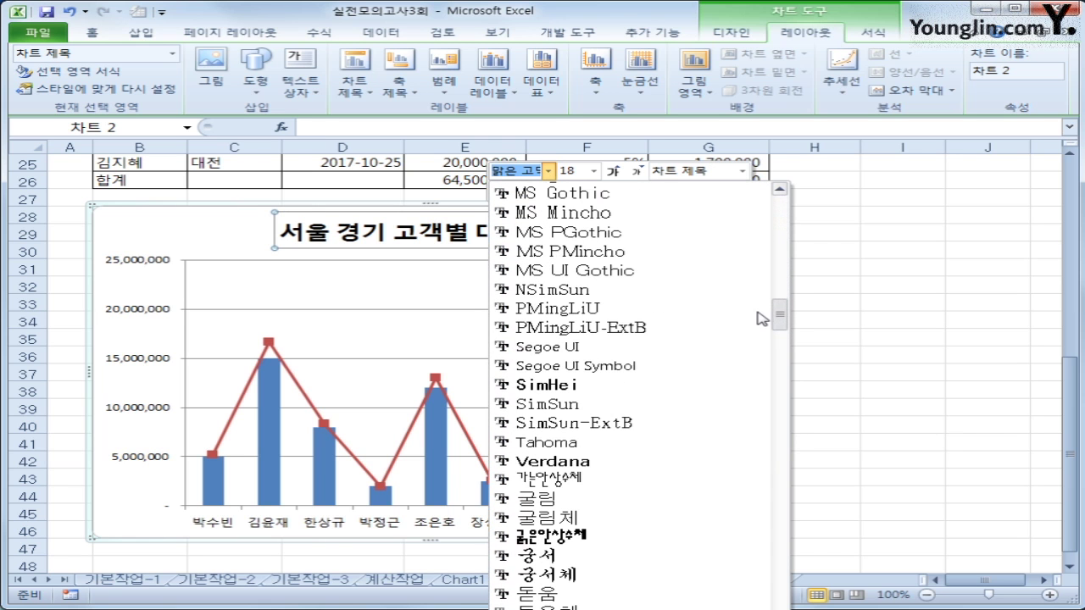
{"action": "left_click", "coordinate": [636, 517]}
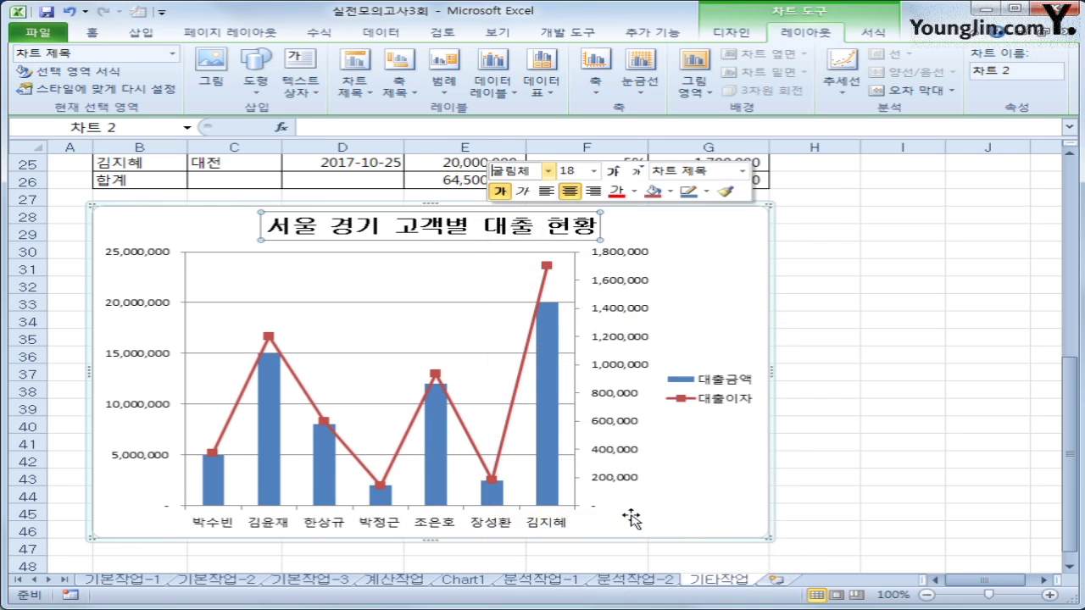
{"action": "left_click", "coordinate": [636, 171]}
{"action": "left_click", "coordinate": [637, 171]}
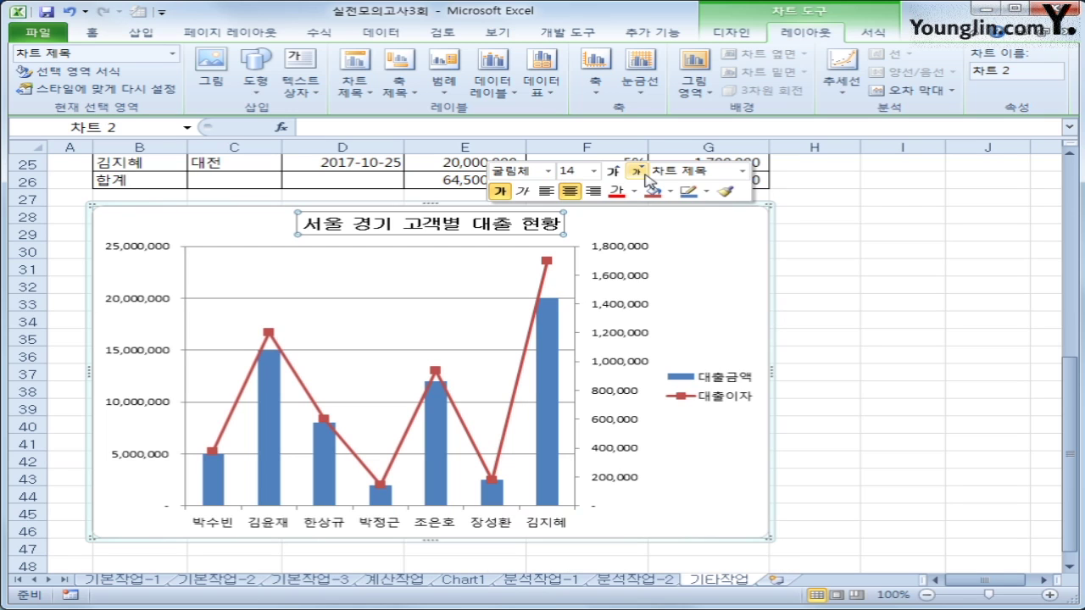
{"action": "left_click", "coordinate": [759, 260]}
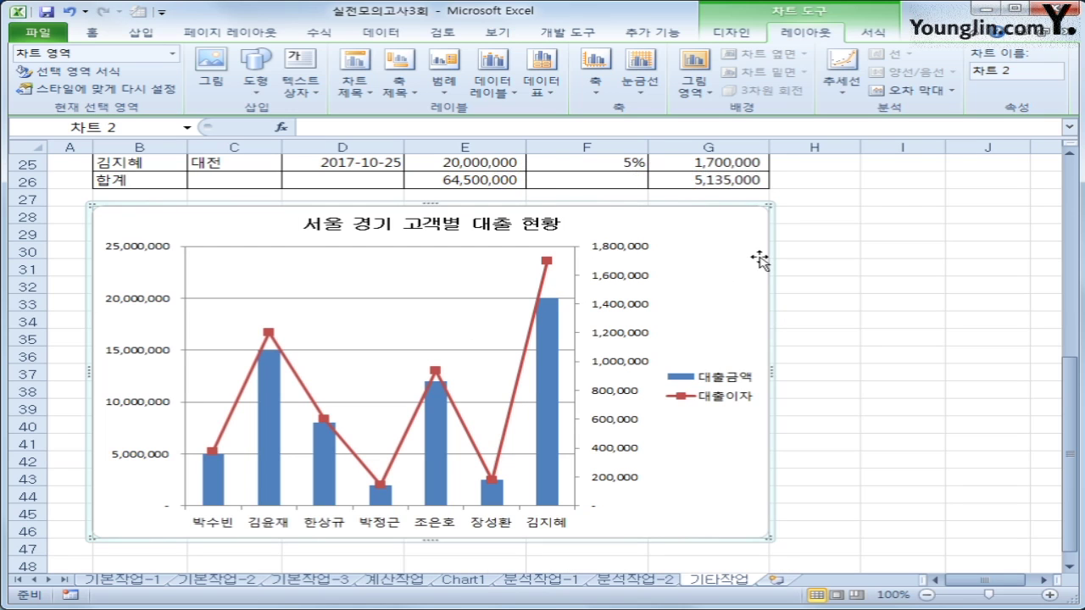
Step: Add a primary vertical axis title with vertical text (세로 제목) reading "대출금액"
{"action": "left_click", "coordinate": [399, 89]}
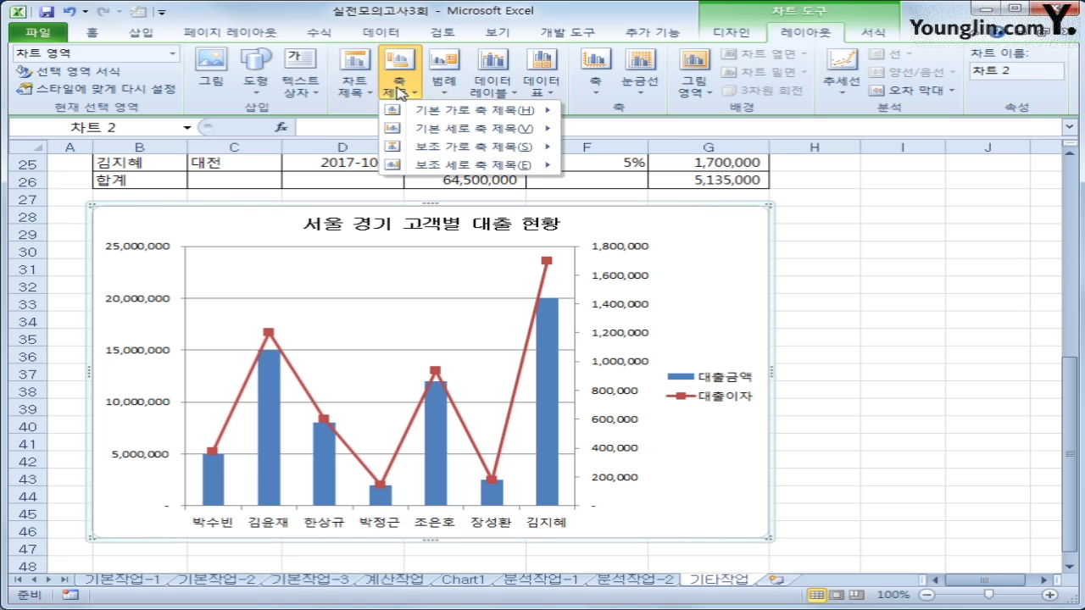
{"action": "mouse_move", "coordinate": [475, 128]}
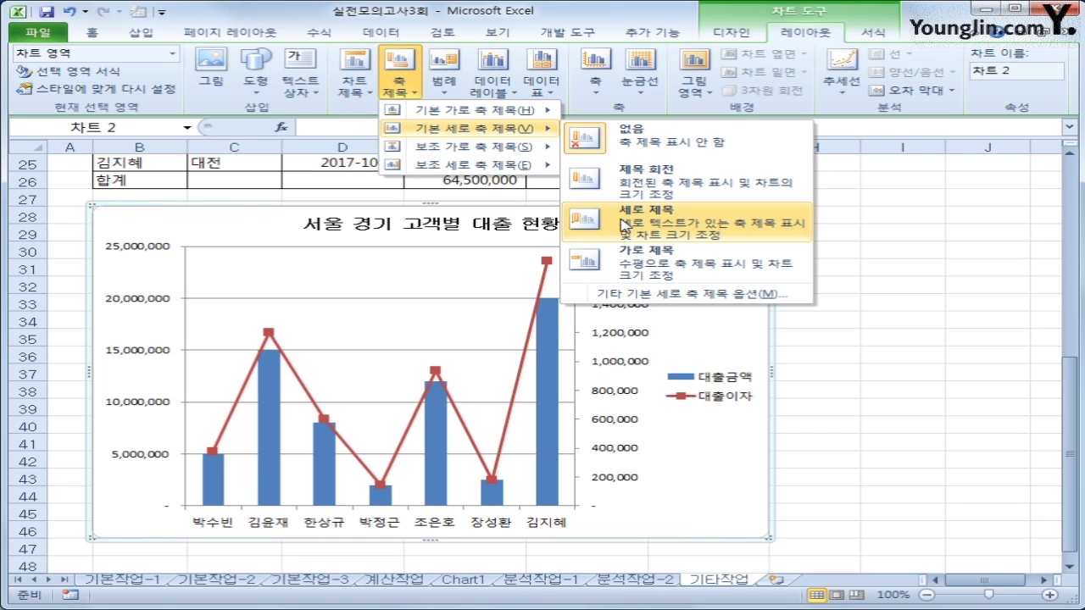
{"action": "left_click", "coordinate": [623, 224]}
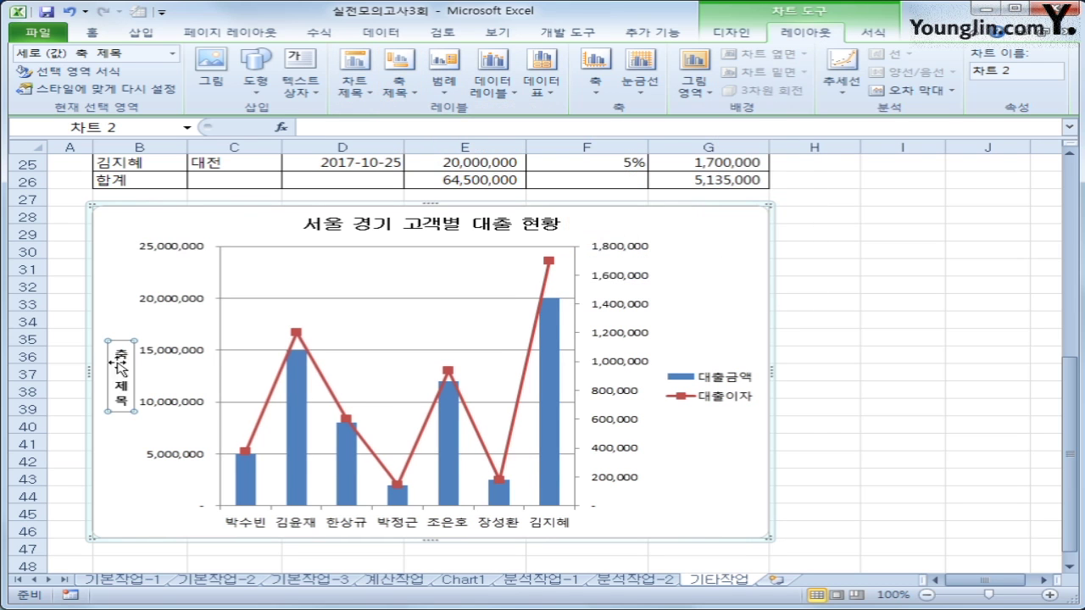
{"action": "left_click_drag", "start_coordinate": [119, 348], "coordinate": [112, 395]}
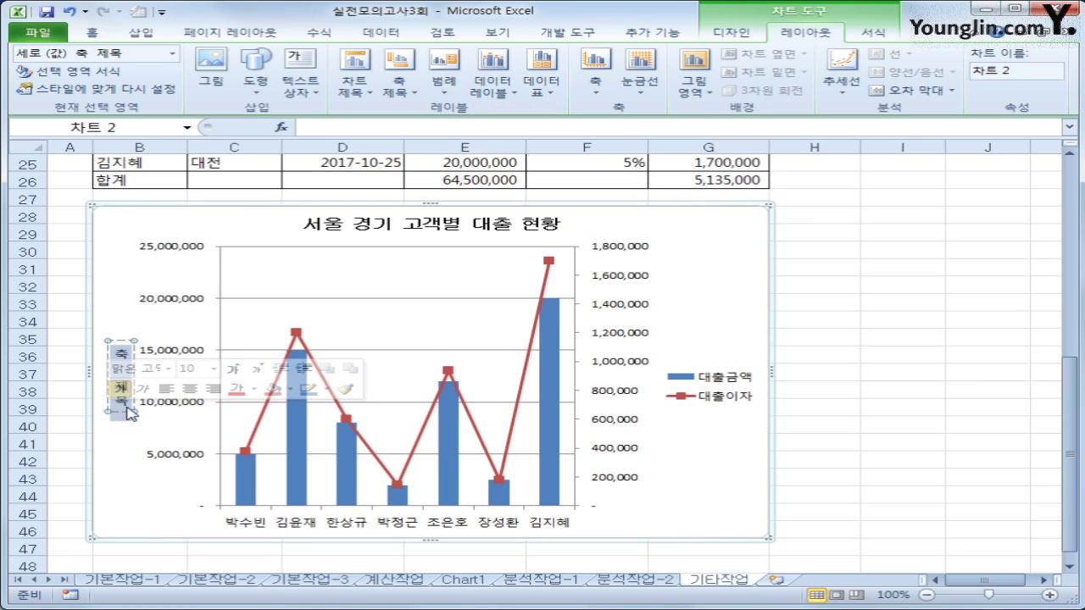
{"action": "type", "text": "대출금액"}
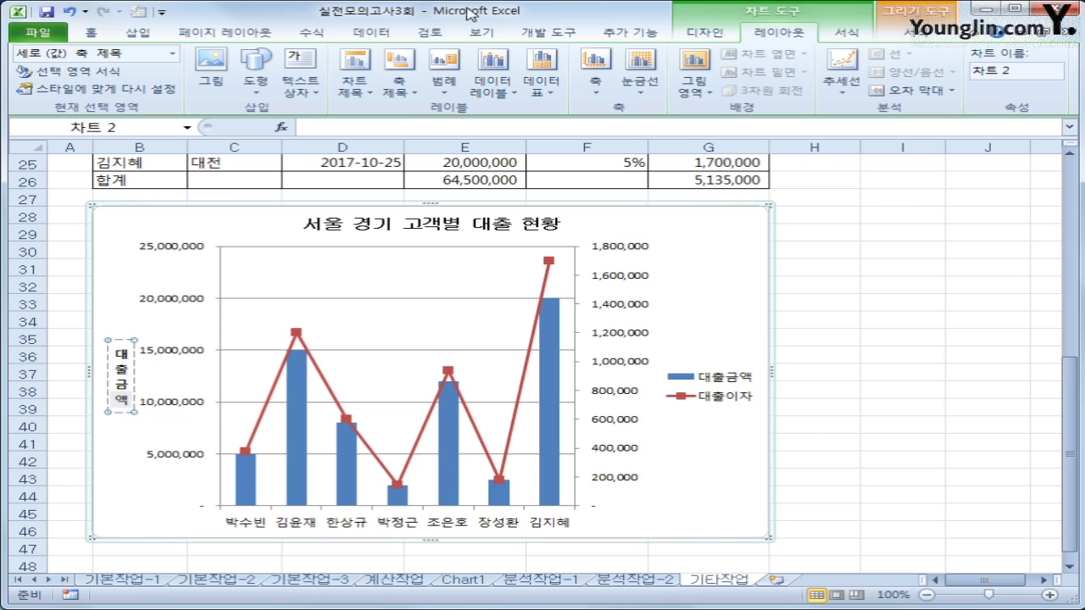
Step: Add a secondary vertical axis title with vertical text (세로 제목) reading "대출이자"
{"action": "left_click", "coordinate": [399, 70]}
{"action": "mouse_move", "coordinate": [449, 146]}
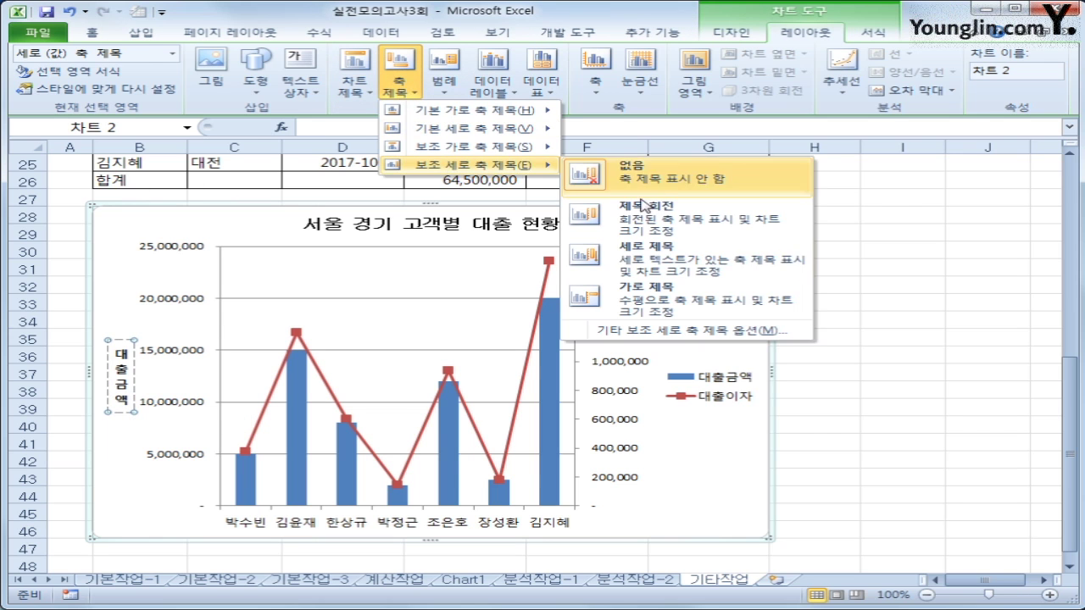
{"action": "left_click", "coordinate": [632, 259]}
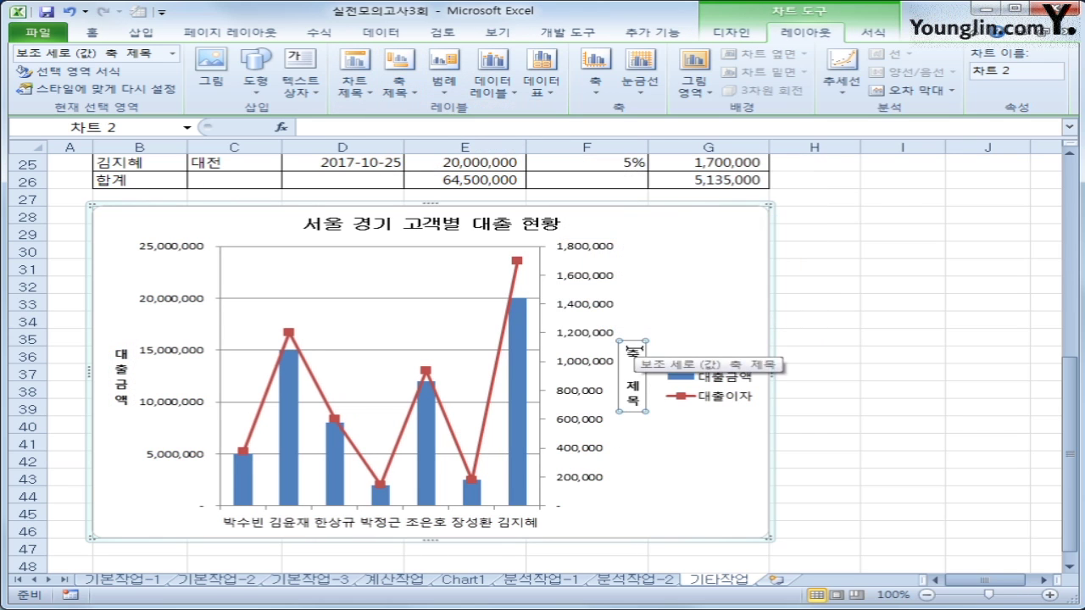
{"action": "triple_click", "coordinate": [632, 373]}
{"action": "type", "text": "ㄷ"}
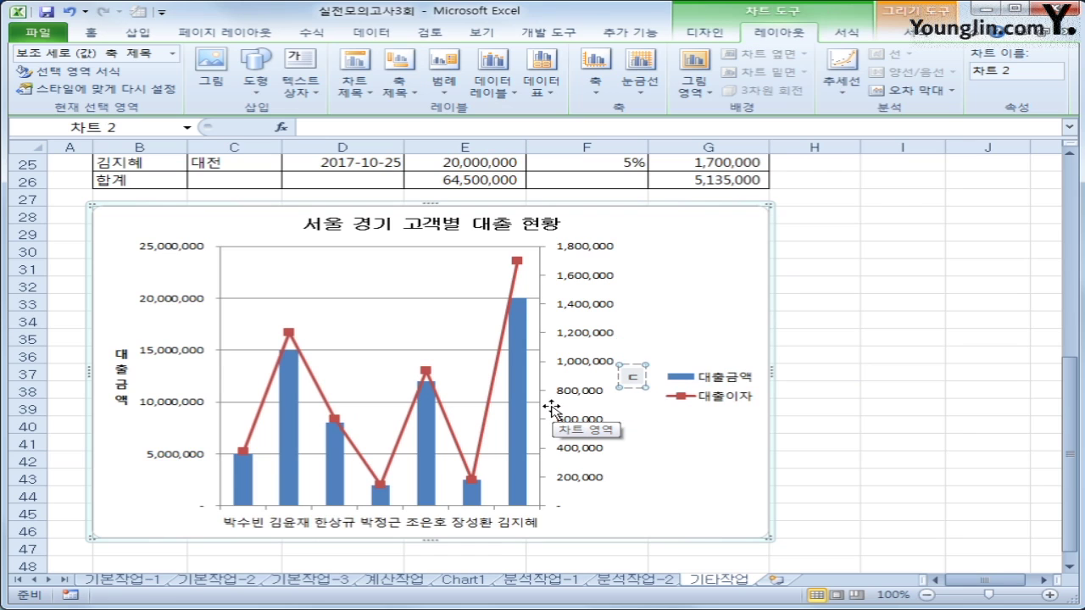
{"action": "type", "text": "출이자"}
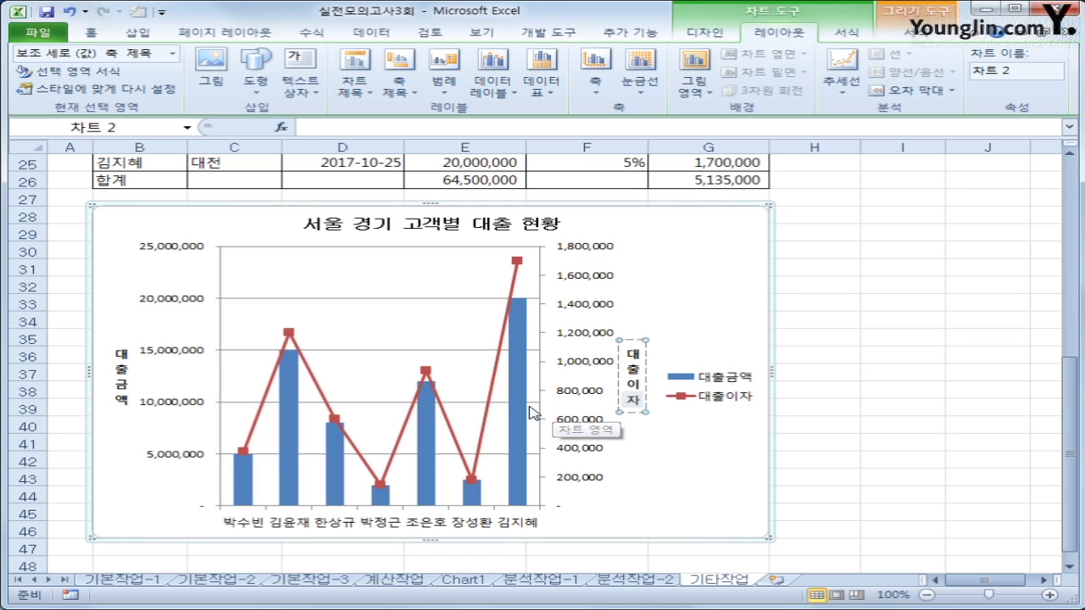
Step: Format the 대출이자 secondary axis title in 굴림 at size 11
{"action": "left_click", "coordinate": [632, 341]}
{"action": "left_click", "coordinate": [91, 32]}
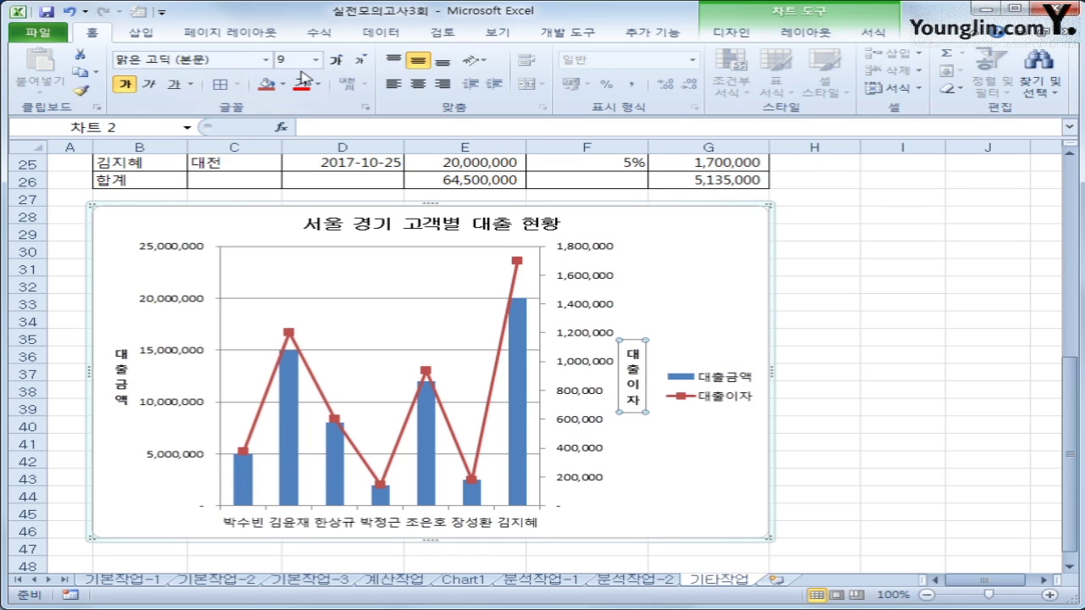
{"action": "left_click", "coordinate": [265, 61]}
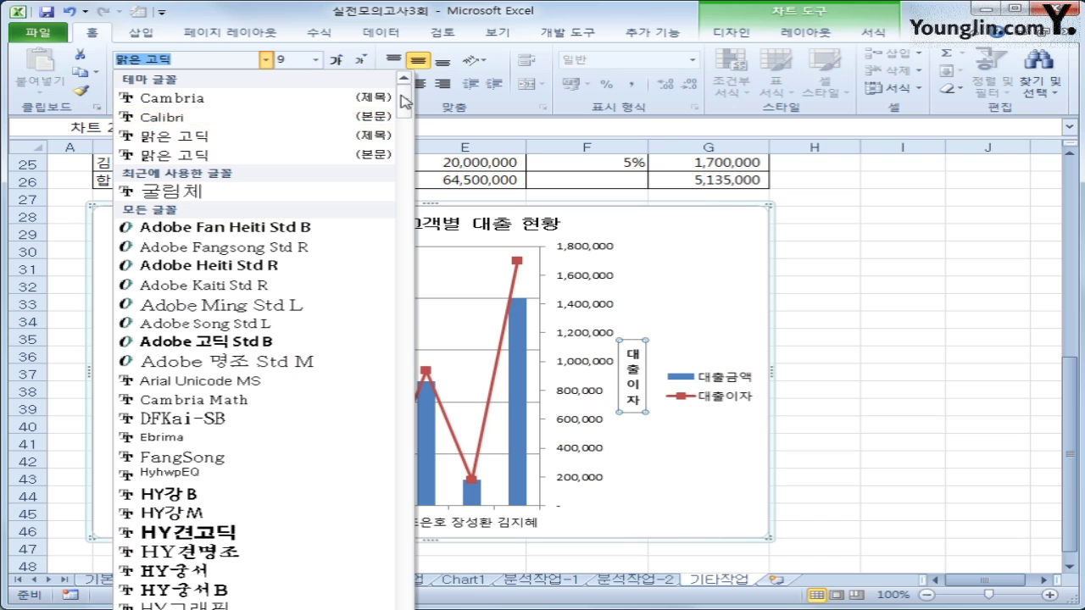
{"action": "left_click_drag", "start_coordinate": [404, 104], "coordinate": [404, 210]}
{"action": "left_click", "coordinate": [296, 410]}
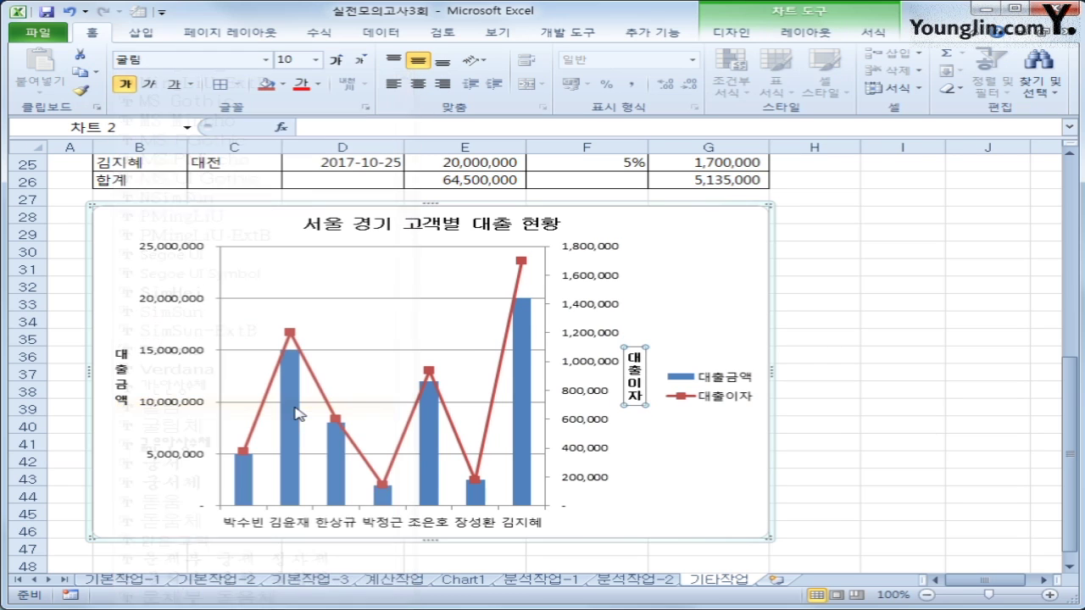
{"action": "left_click", "coordinate": [331, 62]}
{"action": "left_click", "coordinate": [330, 63]}
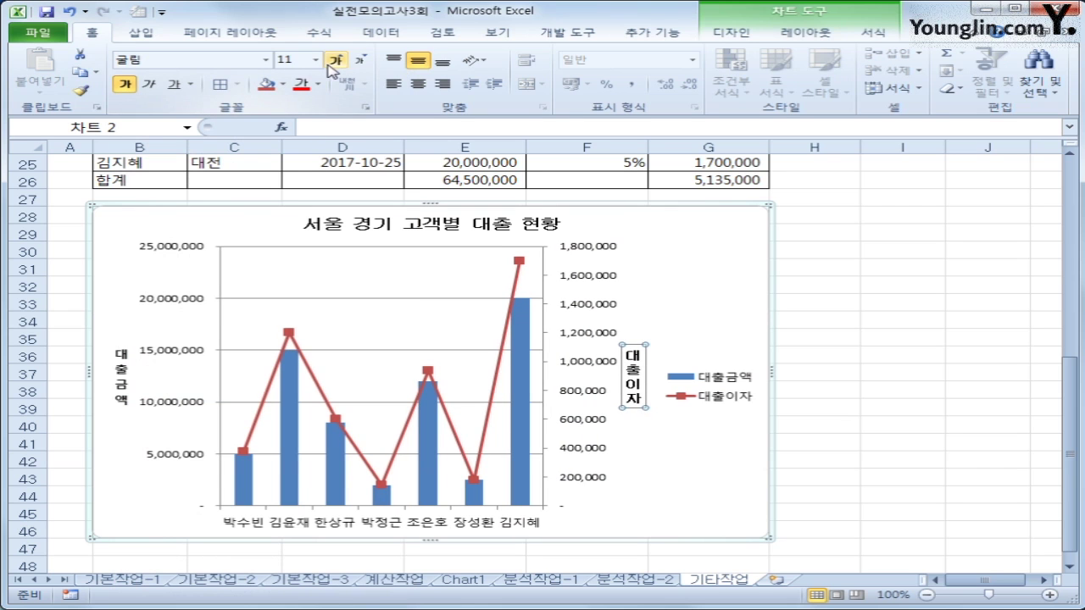
Step: Format the 대출금액 primary axis title in 굴림 at size 11
{"action": "left_click", "coordinate": [122, 388]}
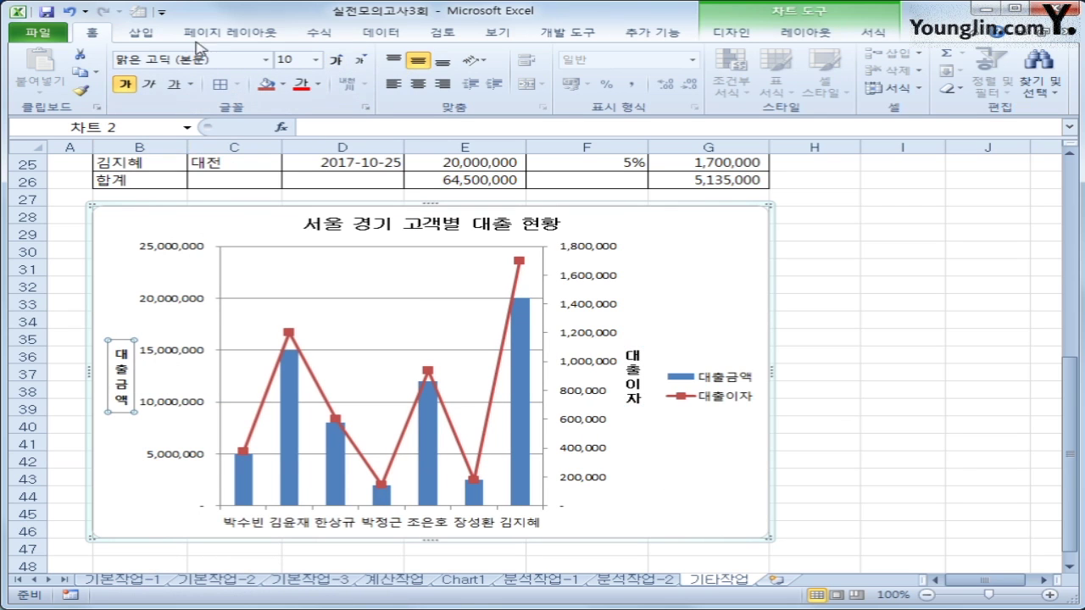
{"action": "left_click", "coordinate": [265, 60]}
{"action": "left_click_drag", "start_coordinate": [407, 103], "coordinate": [411, 214]}
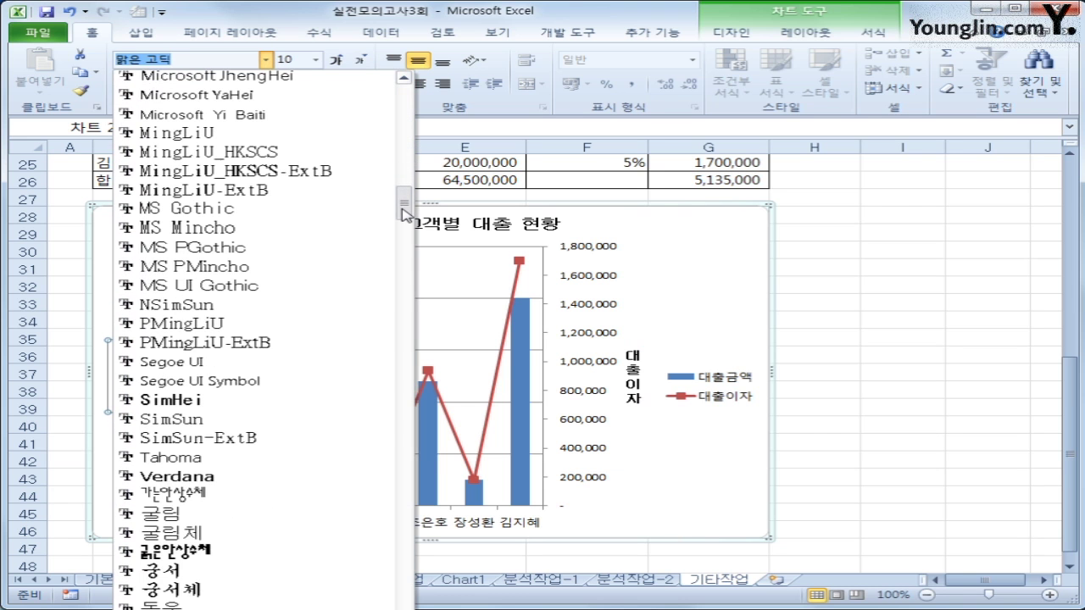
{"action": "left_click", "coordinate": [257, 526]}
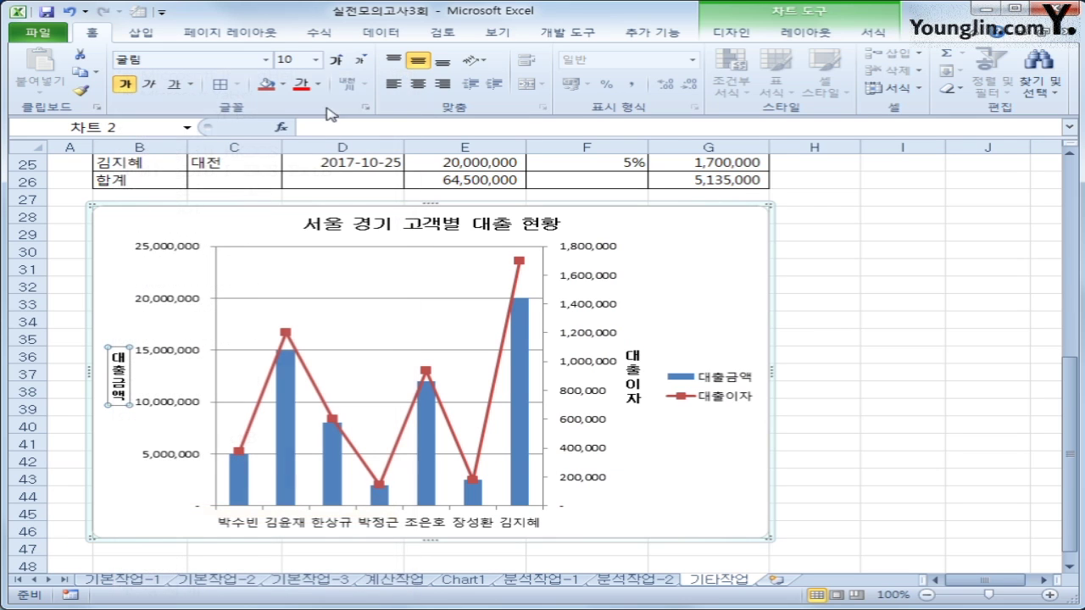
{"action": "left_click", "coordinate": [335, 62]}
{"action": "left_click", "coordinate": [336, 63]}
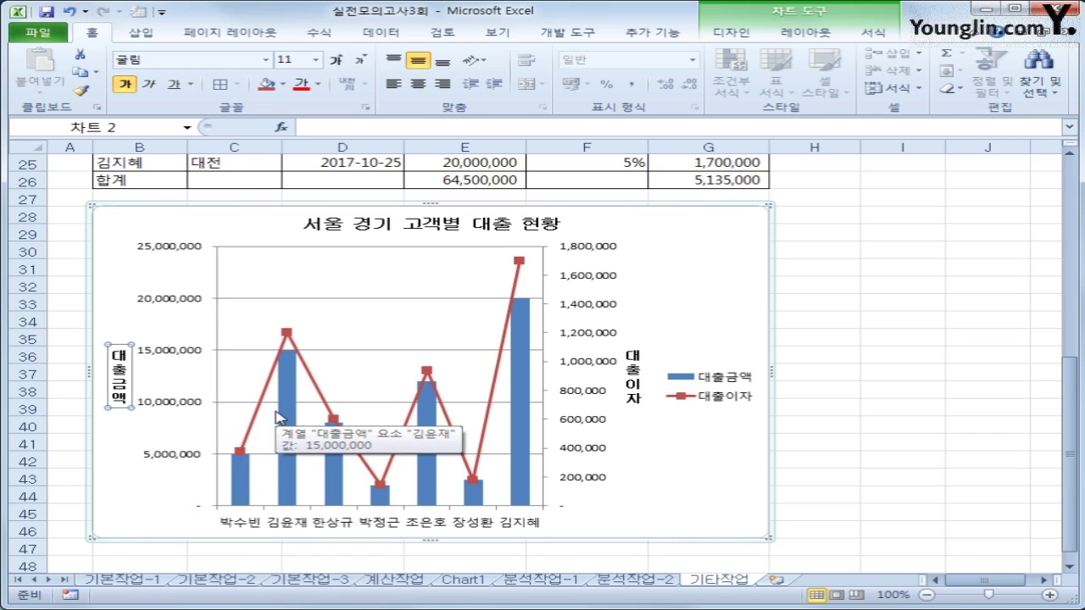
Step: Place the chart legend at the bottom (아래쪽) and give it the outer (바깥쪽) shadow preset offset diagonally to the lower right
{"action": "left_click", "coordinate": [744, 402]}
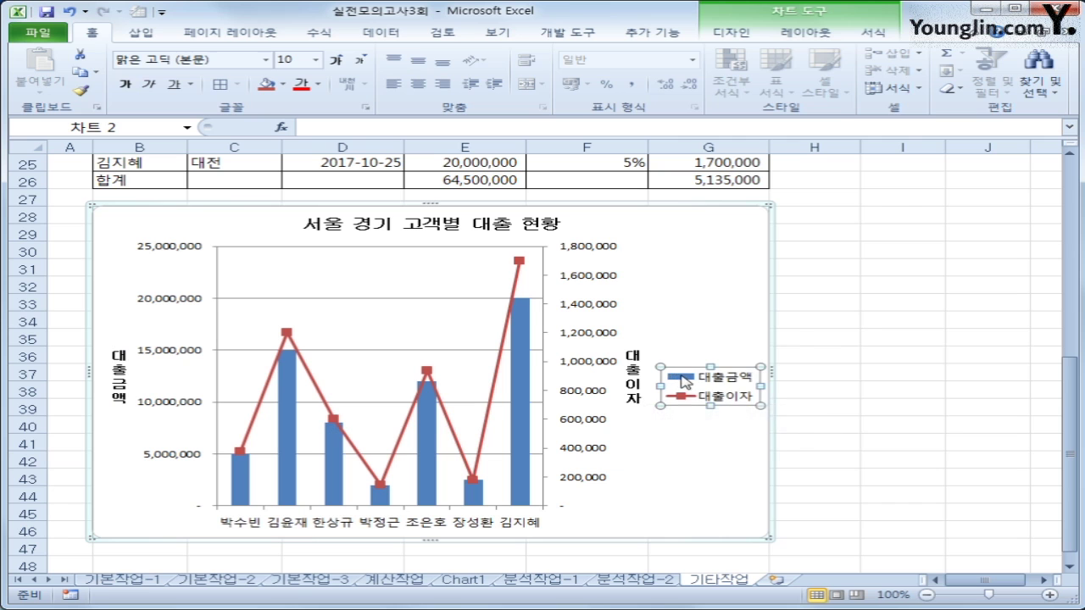
{"action": "right_click", "coordinate": [683, 378]}
{"action": "left_click", "coordinate": [750, 505]}
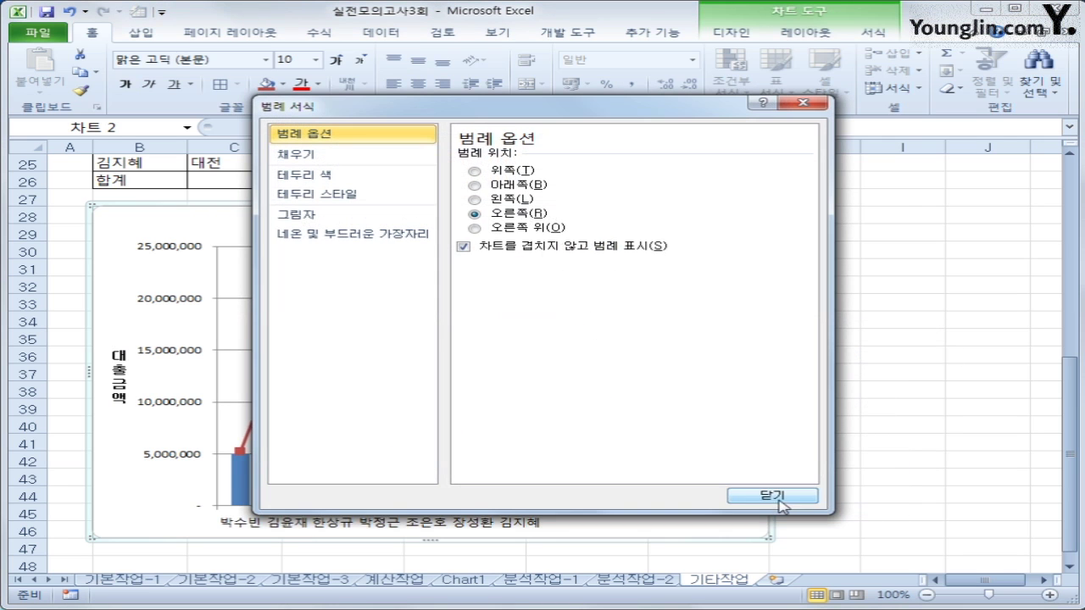
{"action": "left_click", "coordinate": [504, 190]}
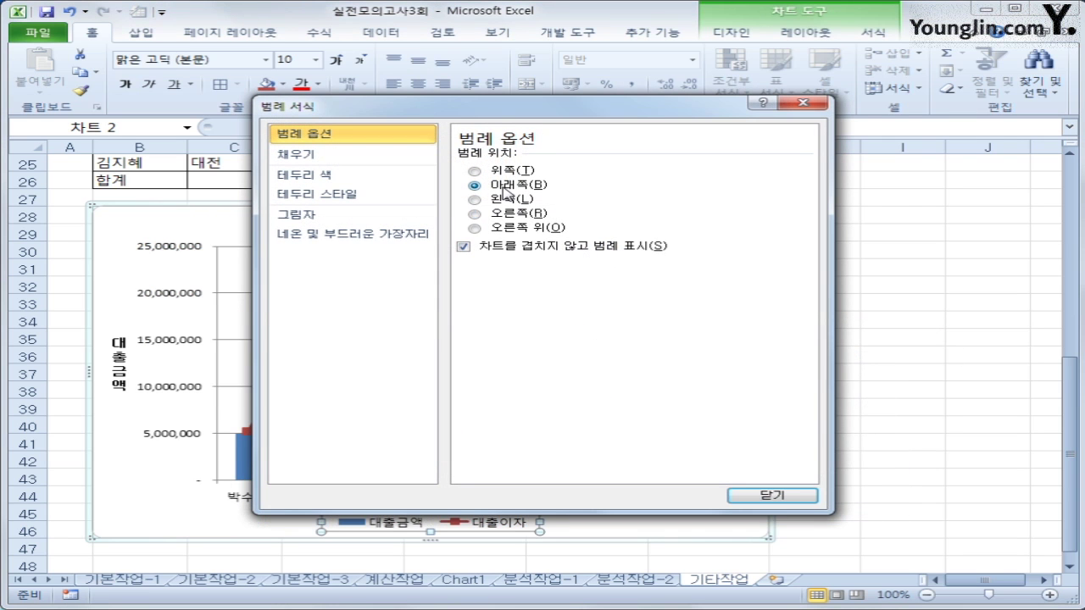
{"action": "left_click", "coordinate": [327, 222]}
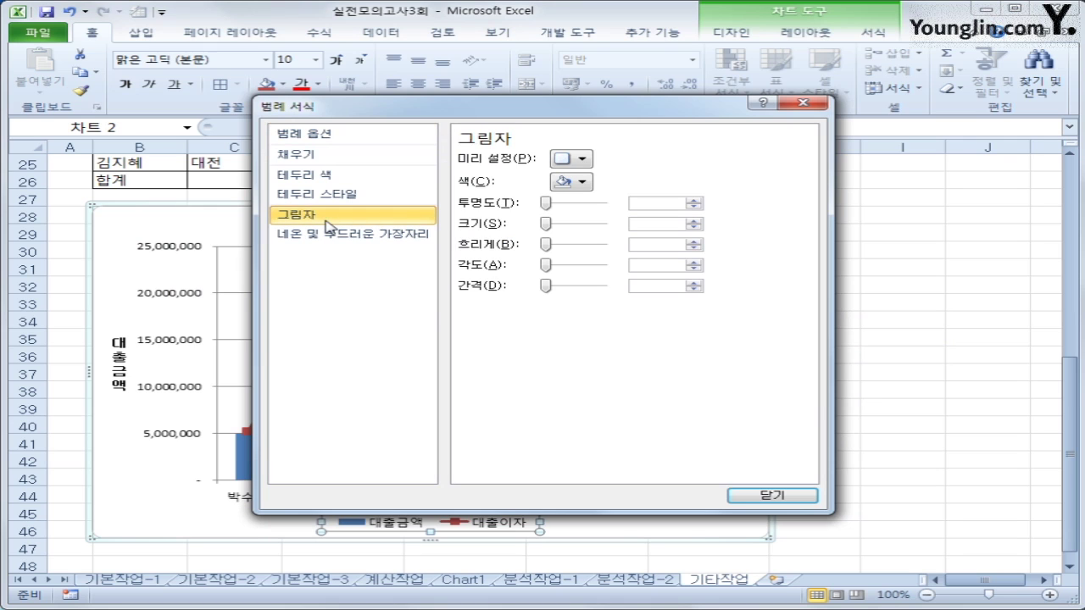
{"action": "left_click", "coordinate": [579, 160]}
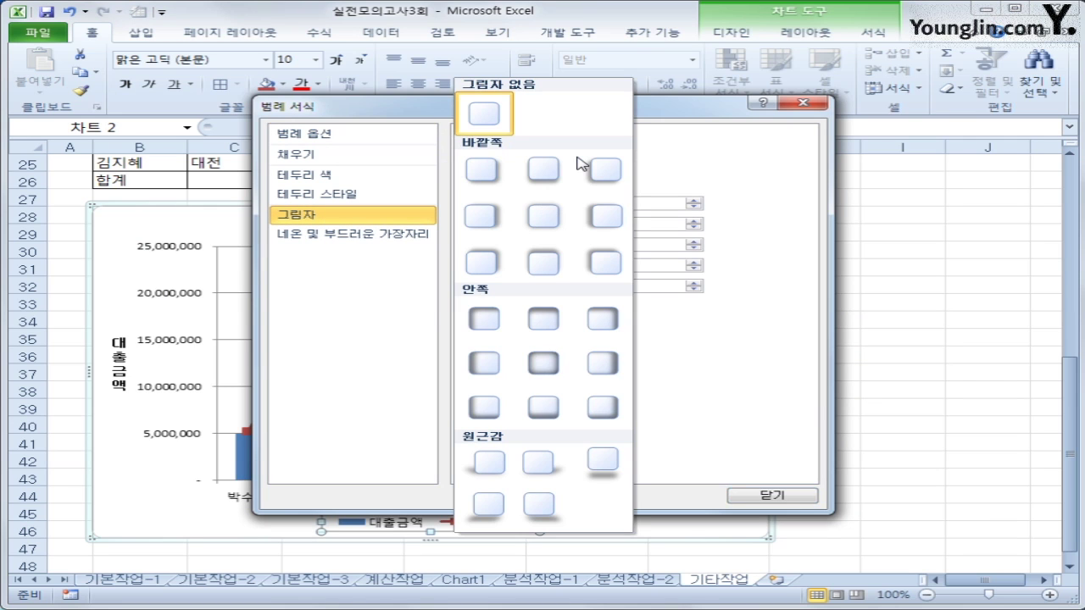
{"action": "left_click", "coordinate": [480, 173]}
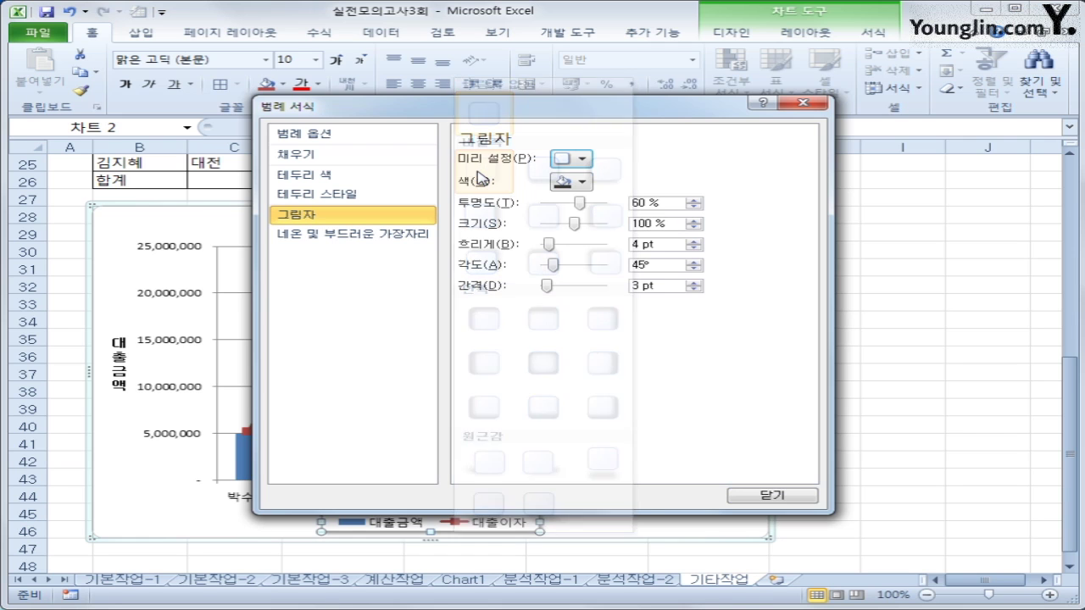
Step: Give the legend a solid white fill (단색 채우기) and a solid-line border (실선)
{"action": "left_click", "coordinate": [413, 166]}
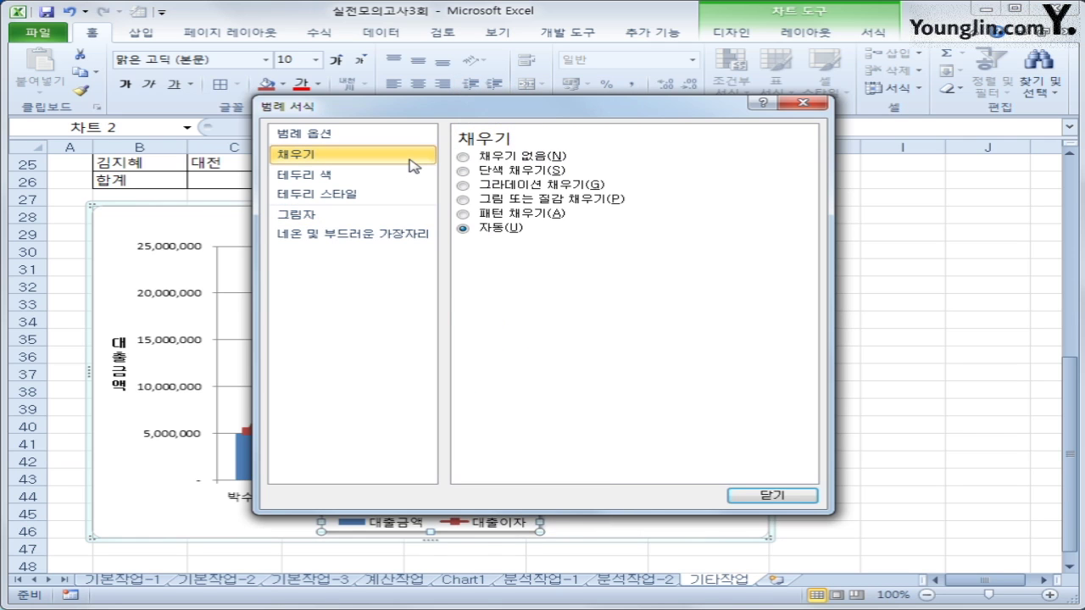
{"action": "left_click", "coordinate": [557, 171]}
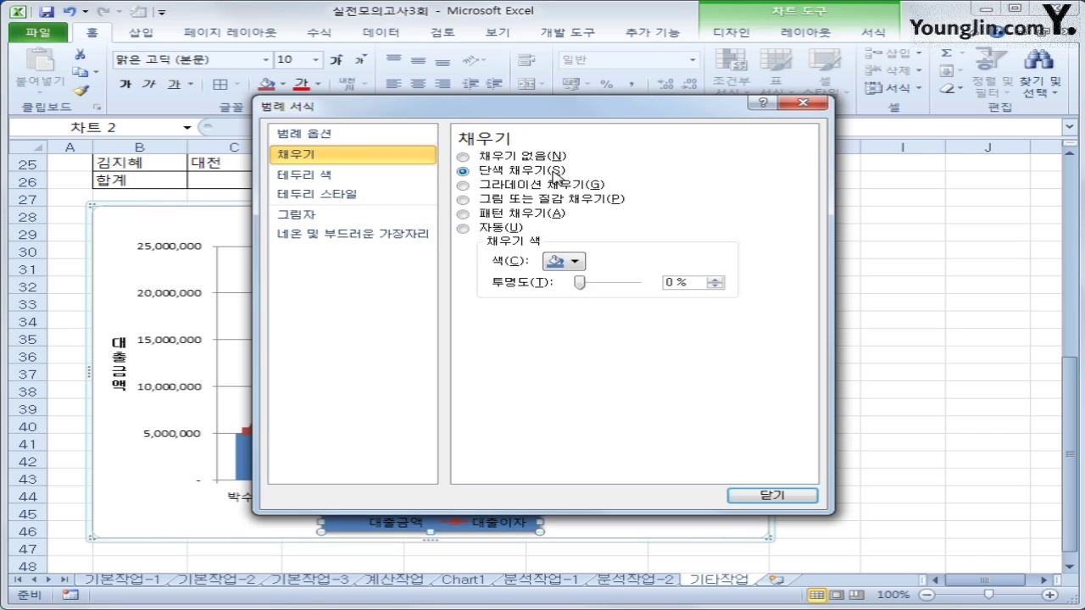
{"action": "left_click", "coordinate": [566, 259]}
{"action": "left_click", "coordinate": [555, 288]}
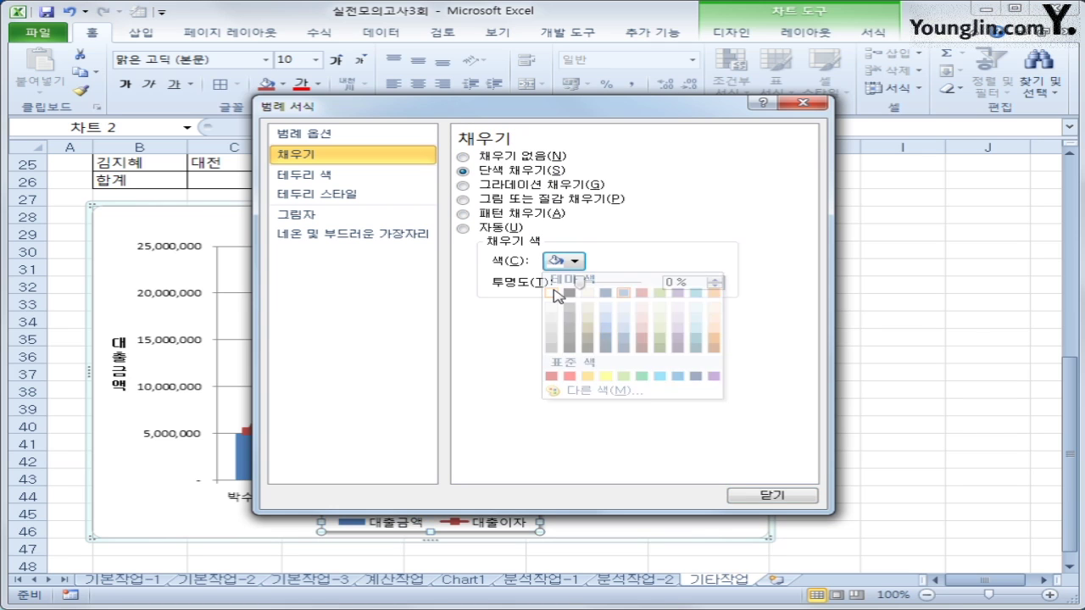
{"action": "left_click", "coordinate": [340, 197]}
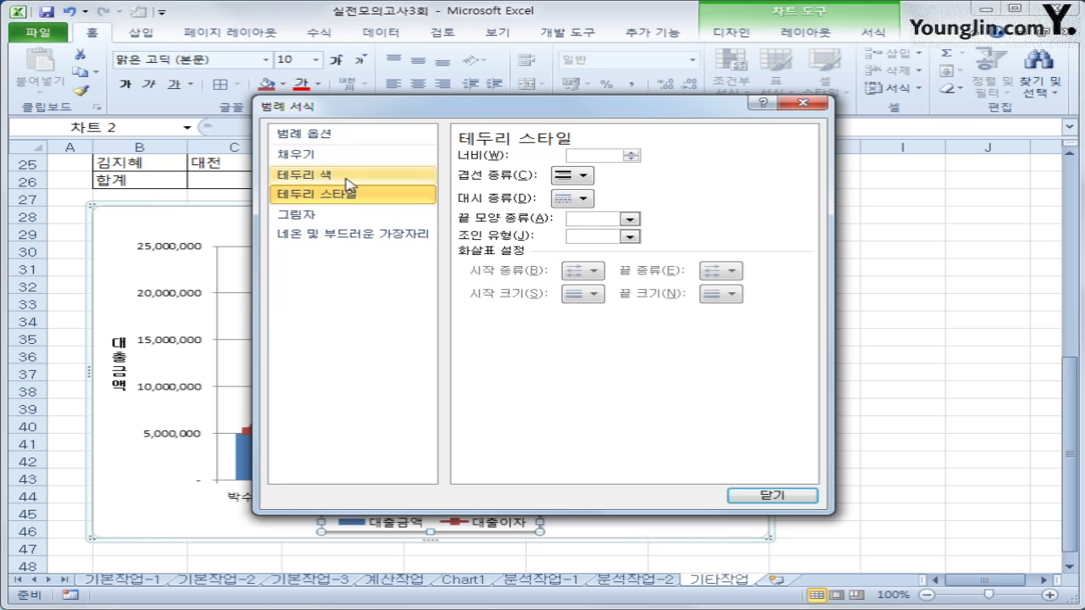
{"action": "left_click", "coordinate": [345, 175]}
{"action": "left_click", "coordinate": [516, 171]}
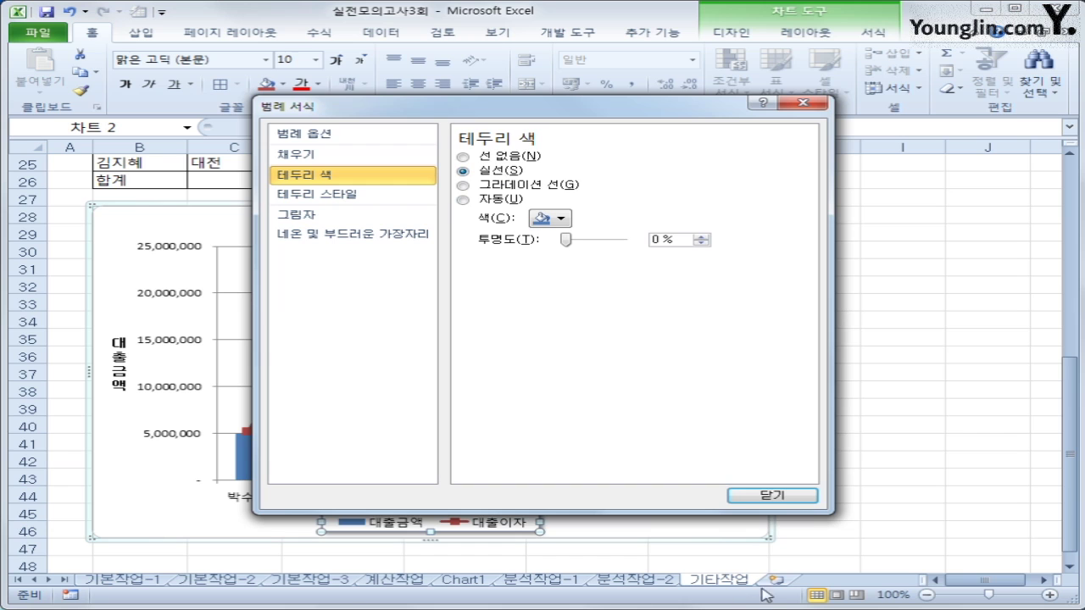
{"action": "left_click", "coordinate": [792, 498]}
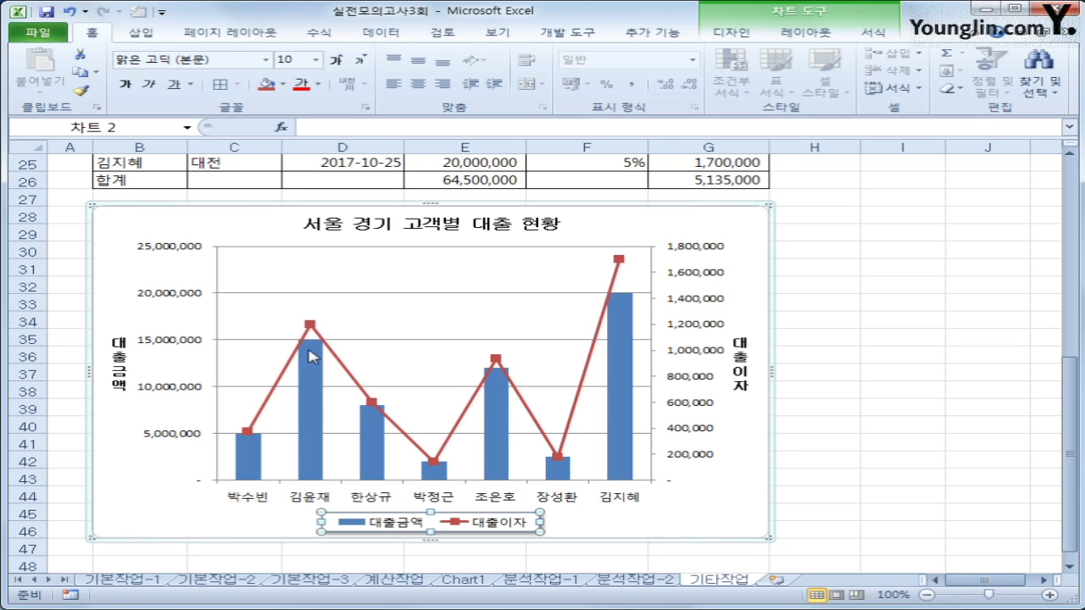
Step: Add a data label to only the second data point of the 대출이자 line series
{"action": "left_click", "coordinate": [308, 325]}
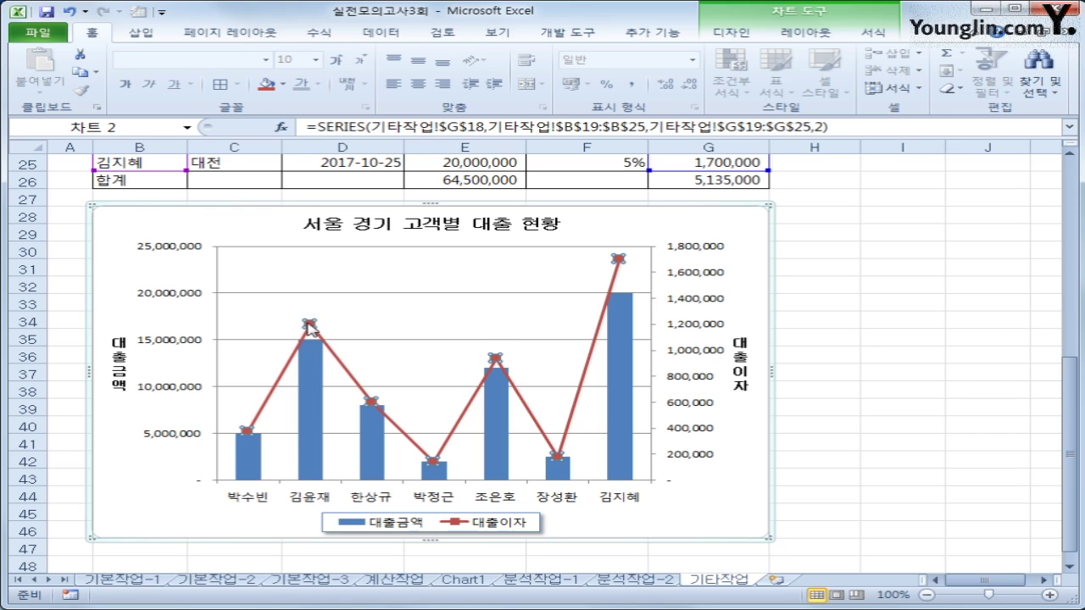
{"action": "left_click", "coordinate": [309, 324]}
{"action": "right_click", "coordinate": [309, 324]}
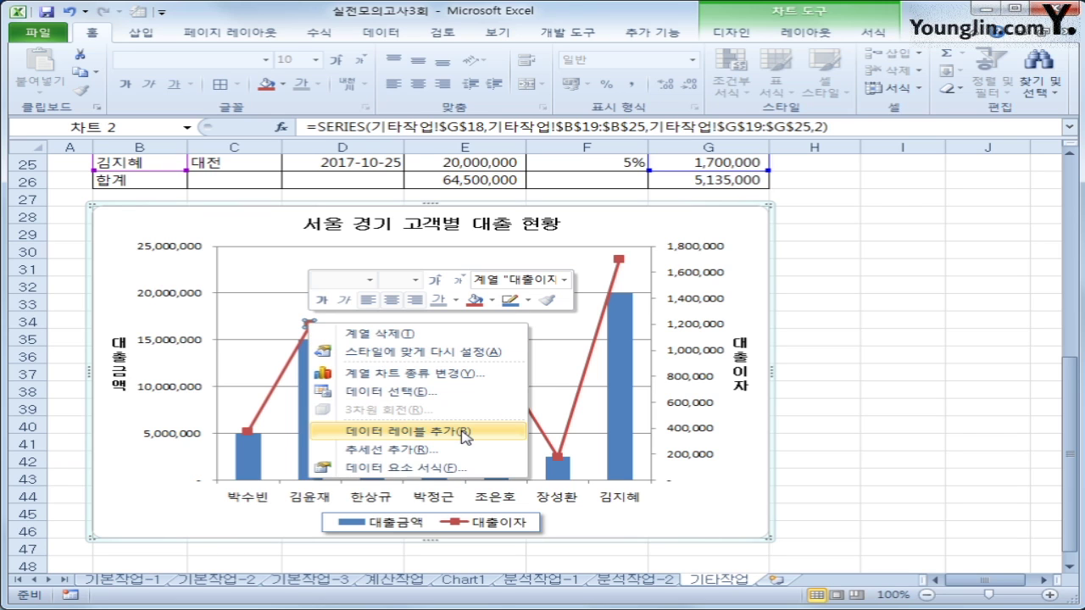
{"action": "left_click", "coordinate": [466, 432]}
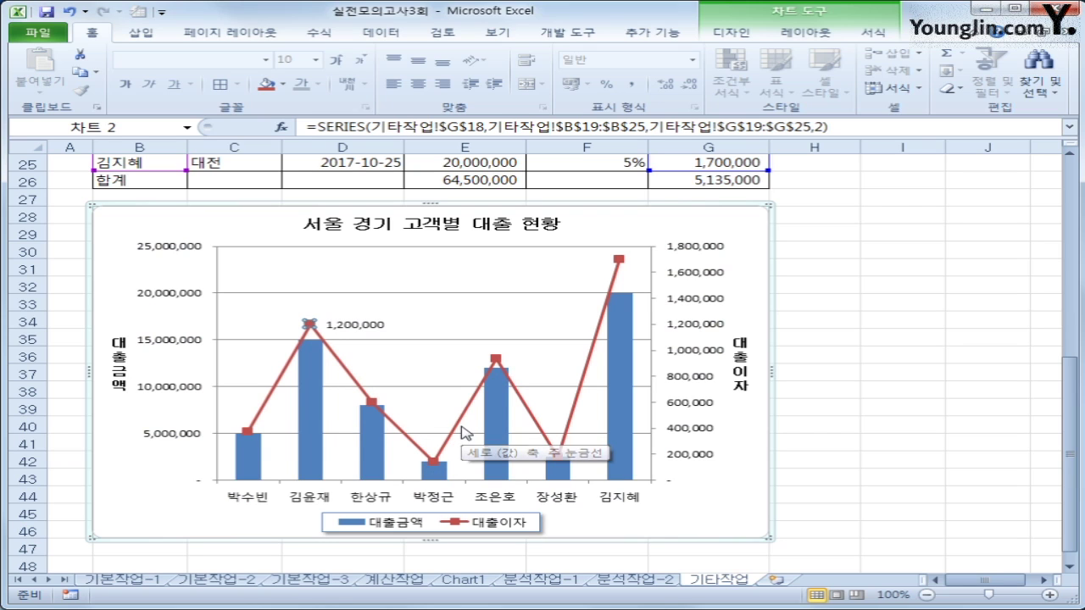
Step: Set the font of the second 대출이자 point's data label to 굴림체 and deselect the chart
{"action": "left_click", "coordinate": [356, 325]}
{"action": "left_click", "coordinate": [356, 326]}
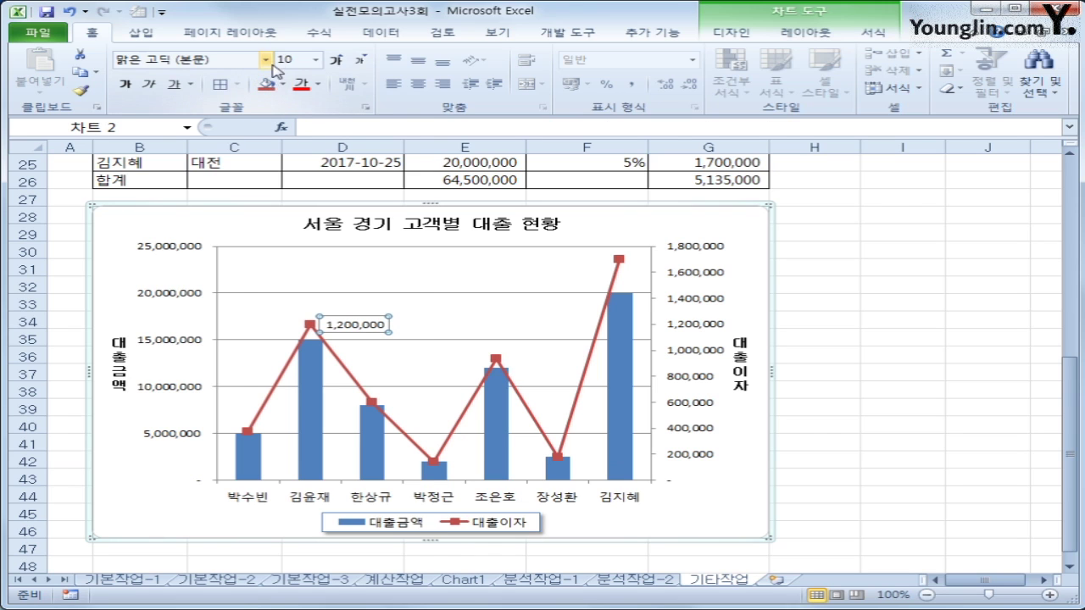
{"action": "left_click", "coordinate": [266, 60]}
{"action": "left_click", "coordinate": [330, 211]}
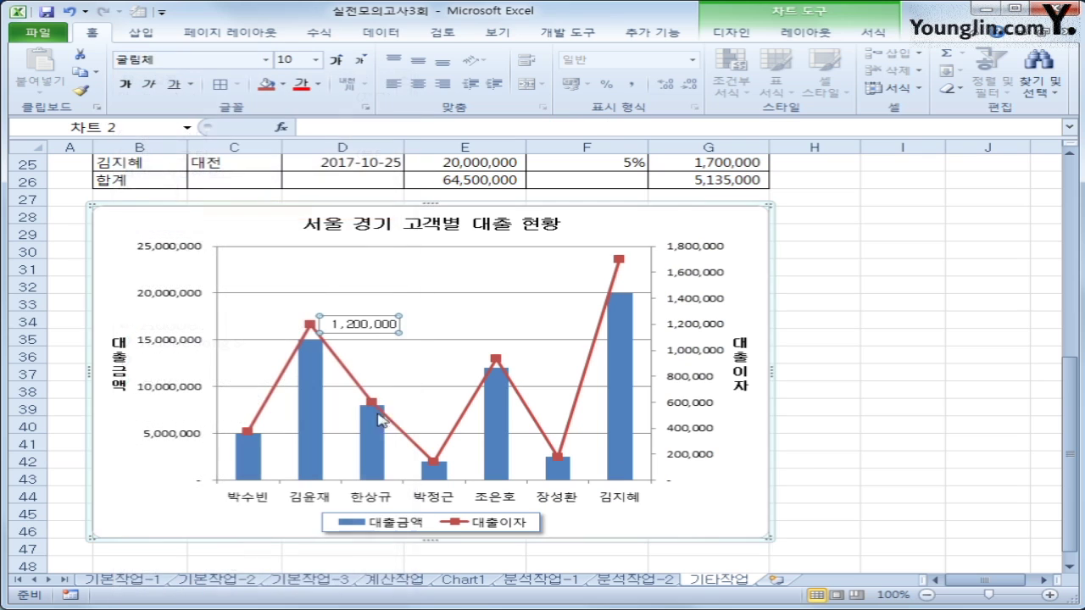
{"action": "left_click", "coordinate": [883, 492]}
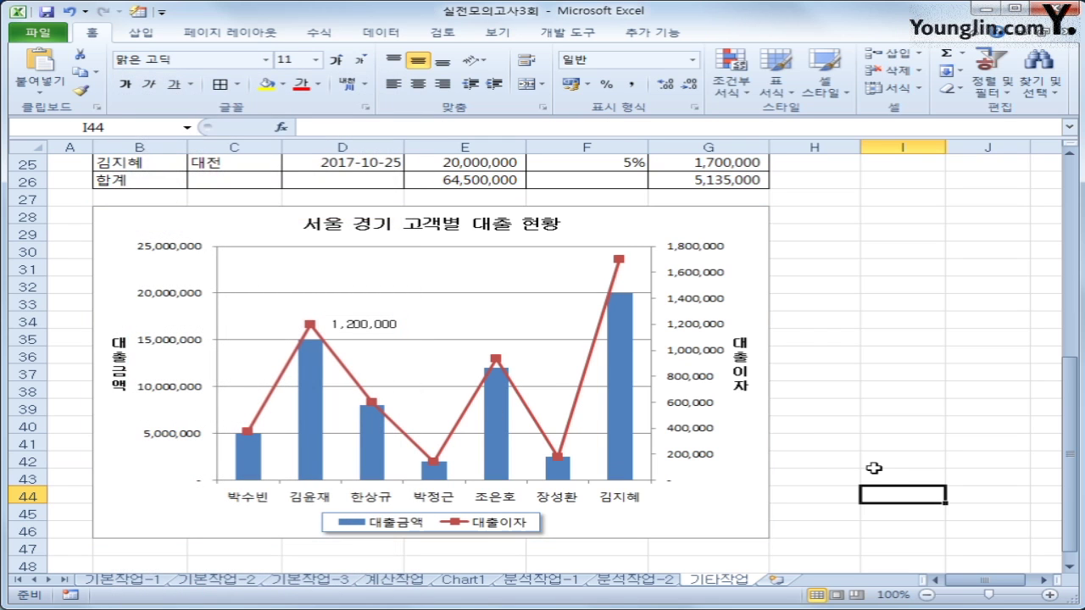